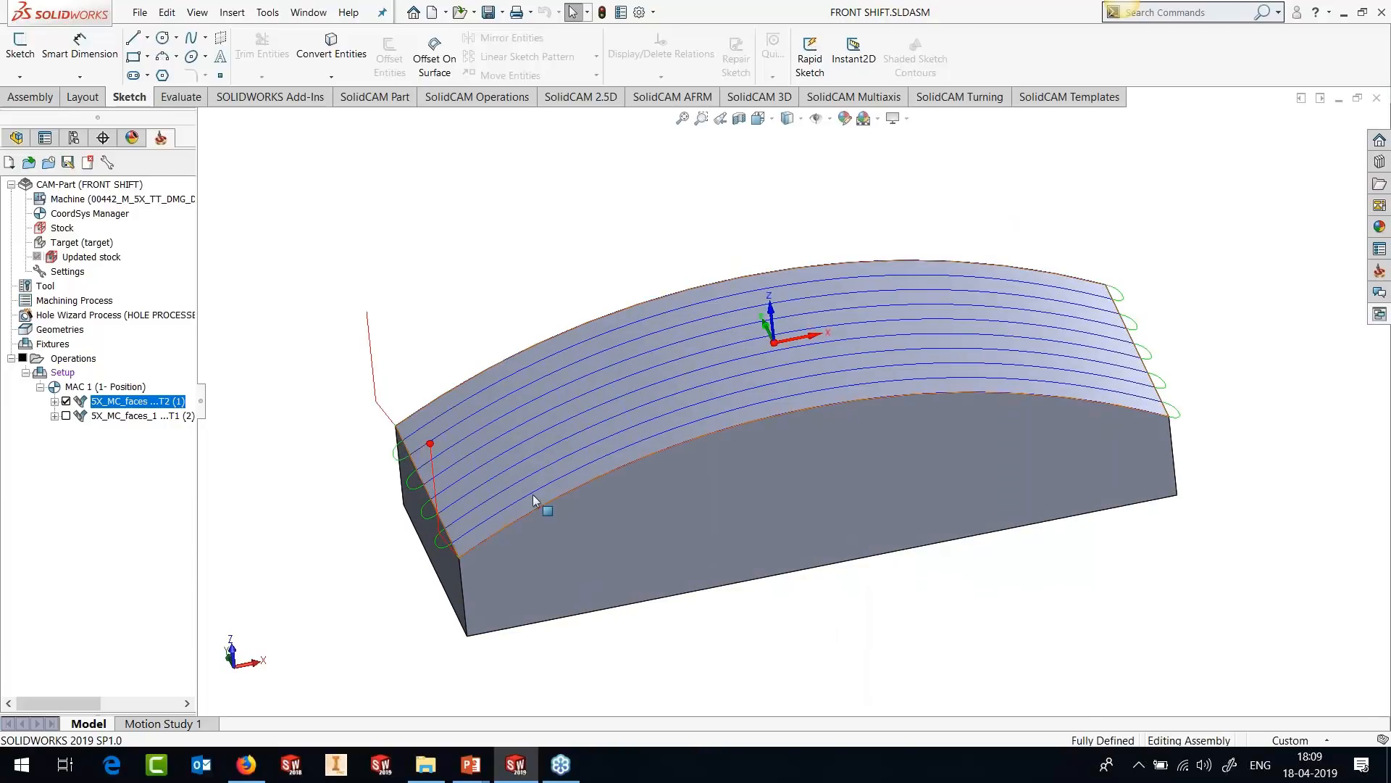
Switch to the side-on Bottom view and simulate the 5X_MC_faces operation, stepping the tool to the start of the curved face.
{"action": "key", "text": "space"}
{"action": "left_click", "coordinate": [698, 491]}
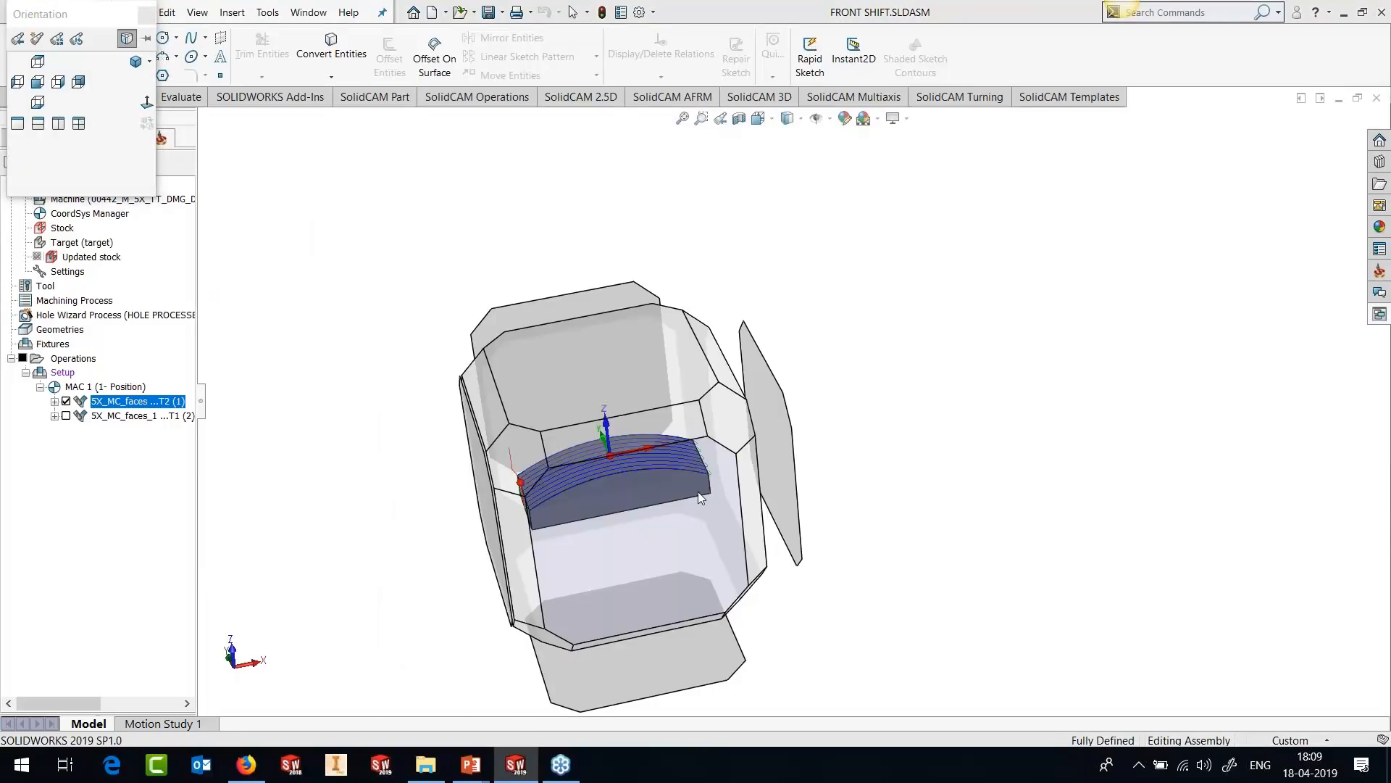
{"action": "right_click", "coordinate": [95, 404]}
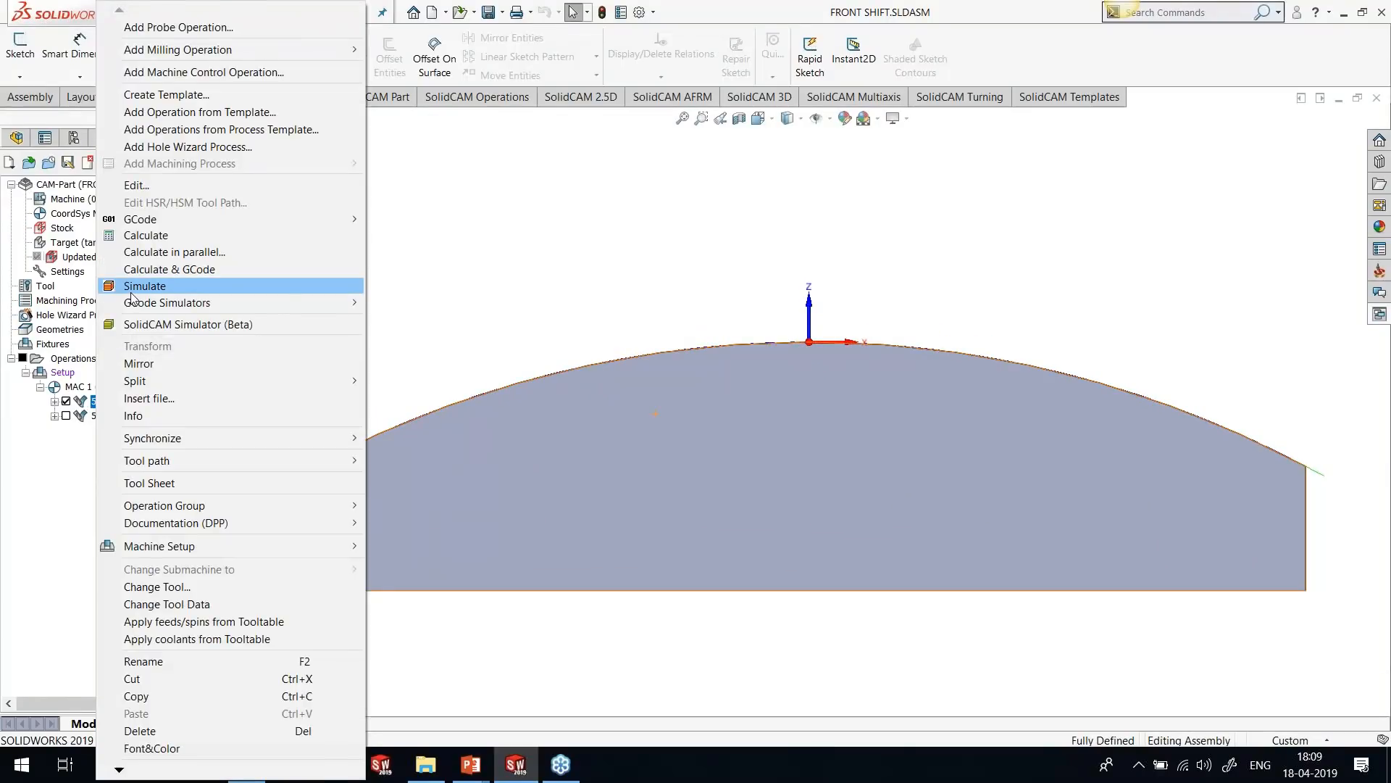
{"action": "left_click", "coordinate": [131, 290]}
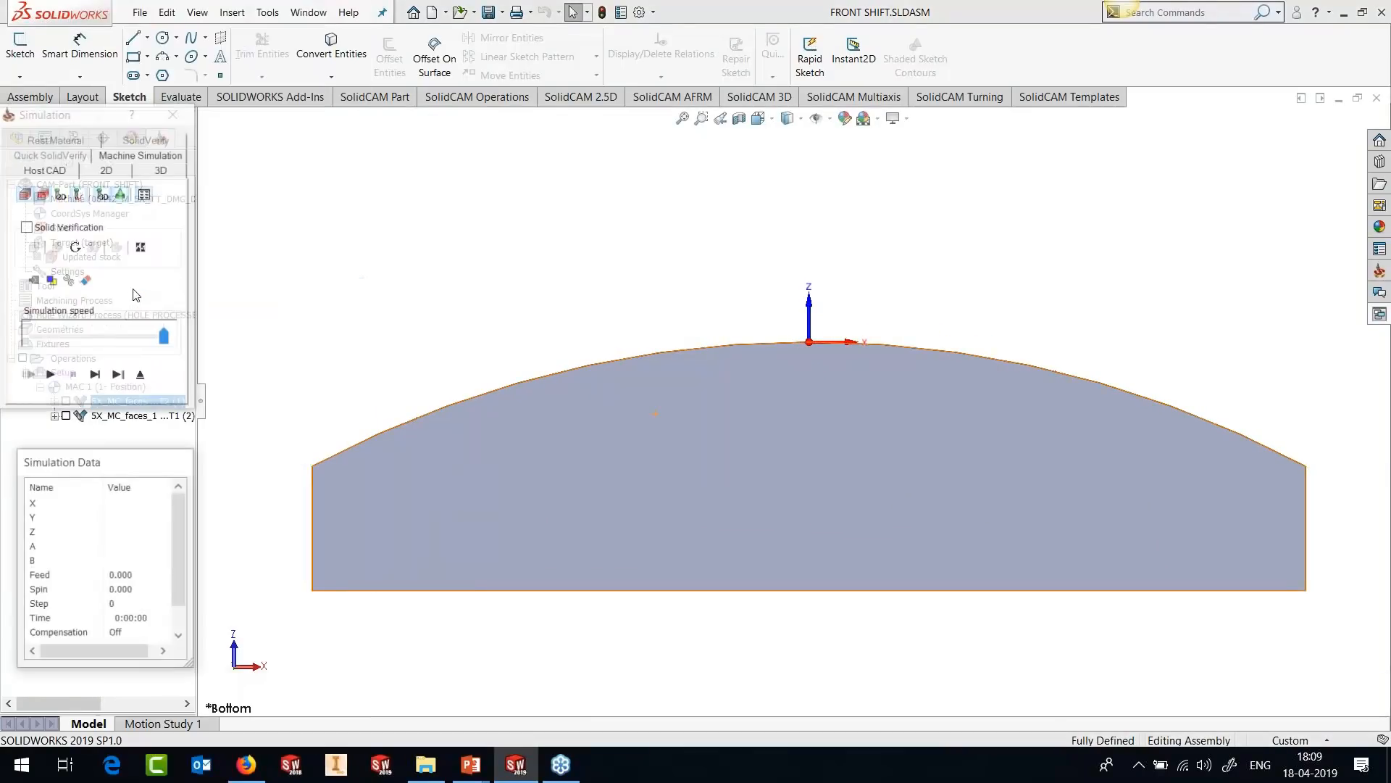
{"action": "left_click", "coordinate": [95, 380]}
{"action": "left_click", "coordinate": [95, 380]}
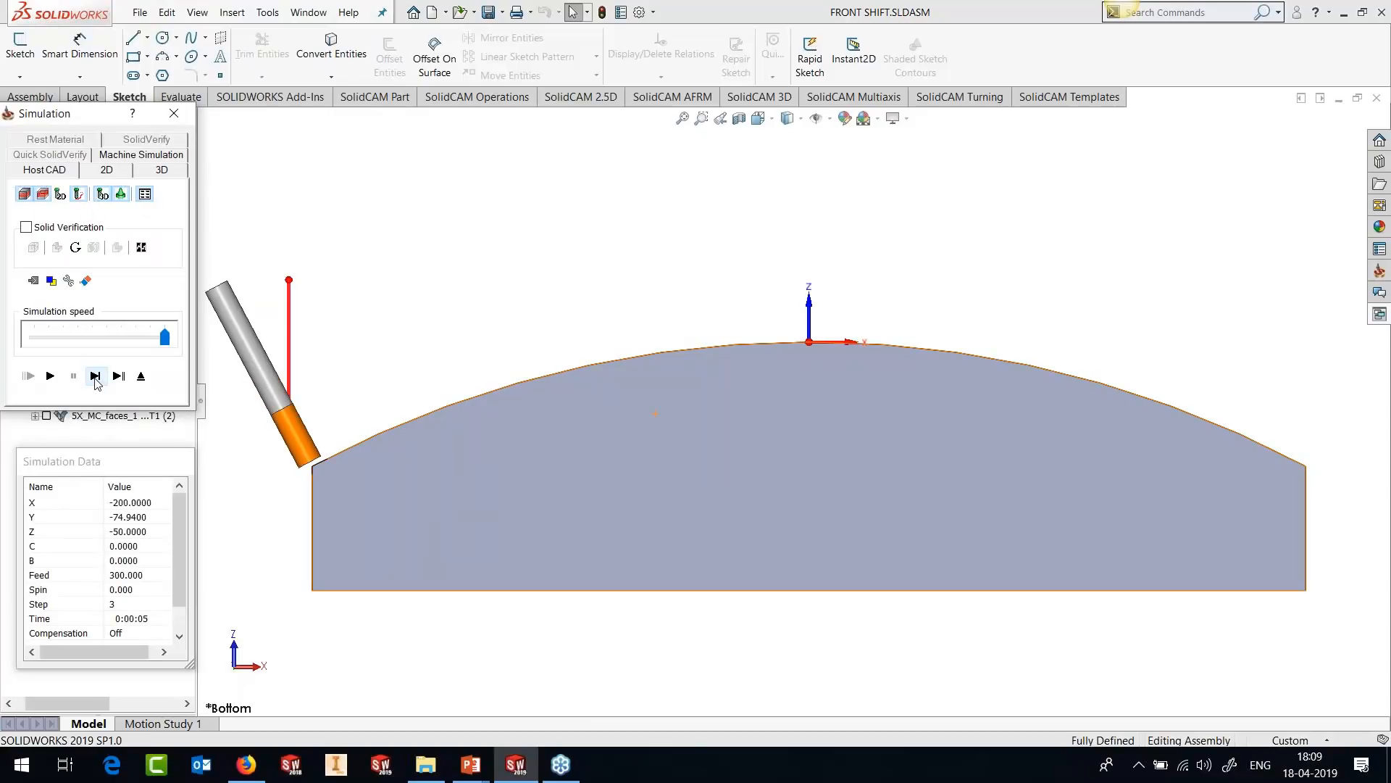
Examine the tool's contact at the block's edge, step further along the arc, and exit the simulation.
{"action": "scroll", "coordinate": [305, 476], "scroll_direction": "down", "scroll_amount": 4}
{"action": "scroll", "coordinate": [395, 472], "scroll_direction": "down", "scroll_amount": 3}
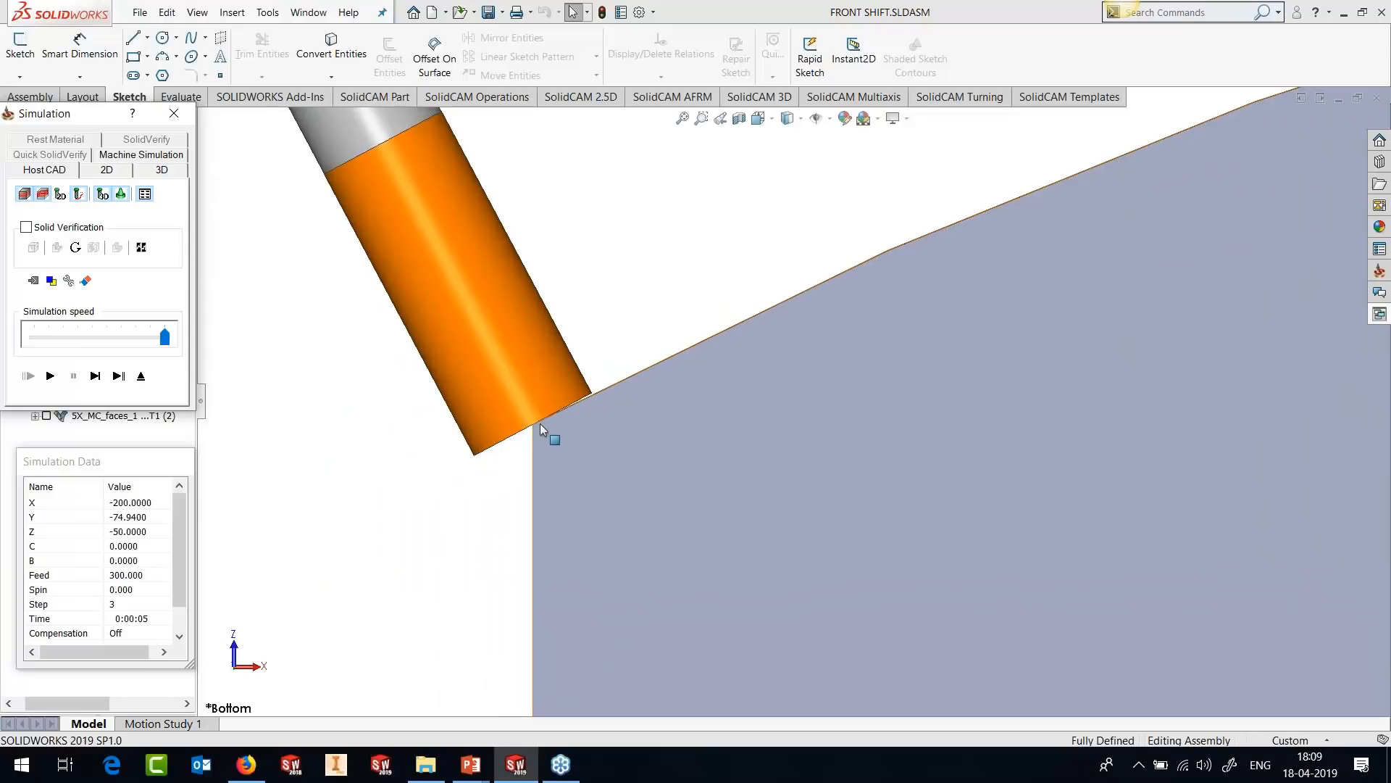
{"action": "key", "text": "f"}
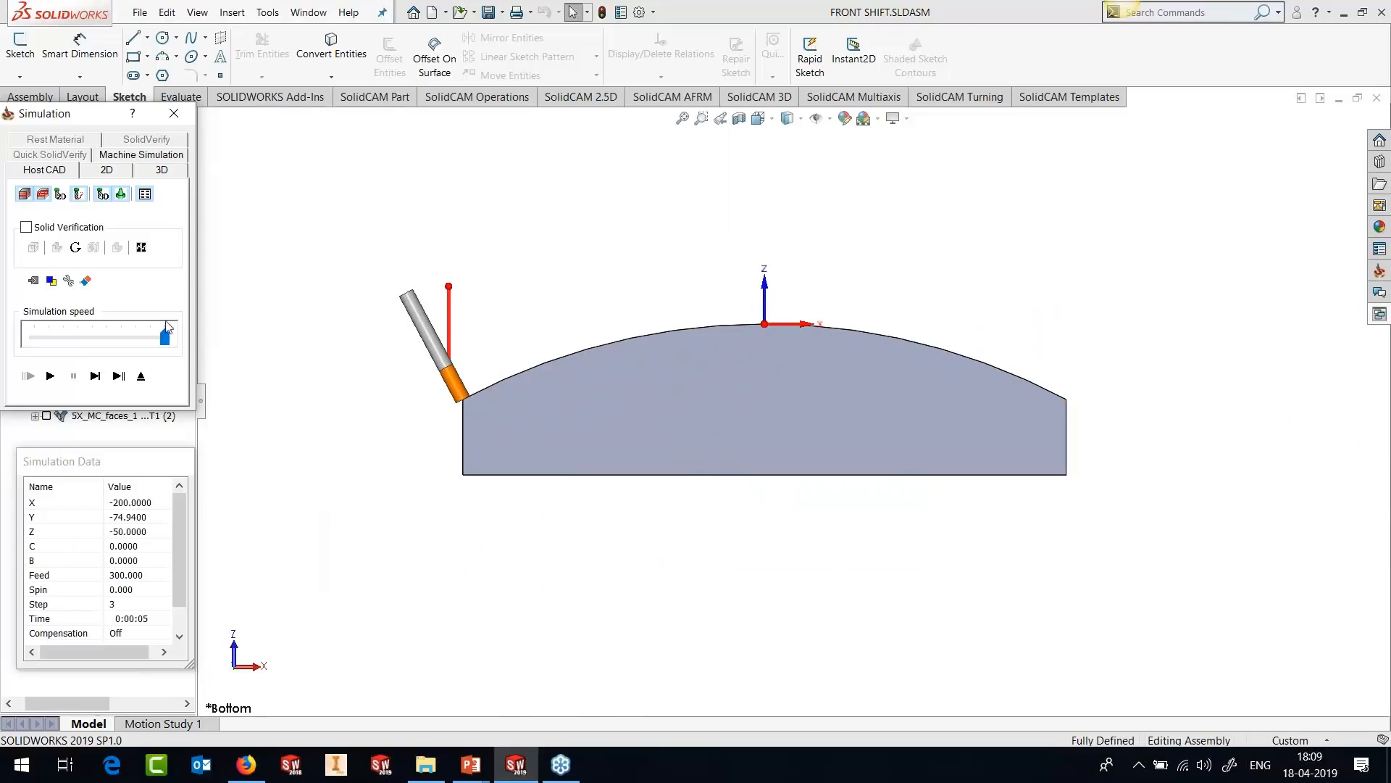
{"action": "left_click", "coordinate": [97, 376]}
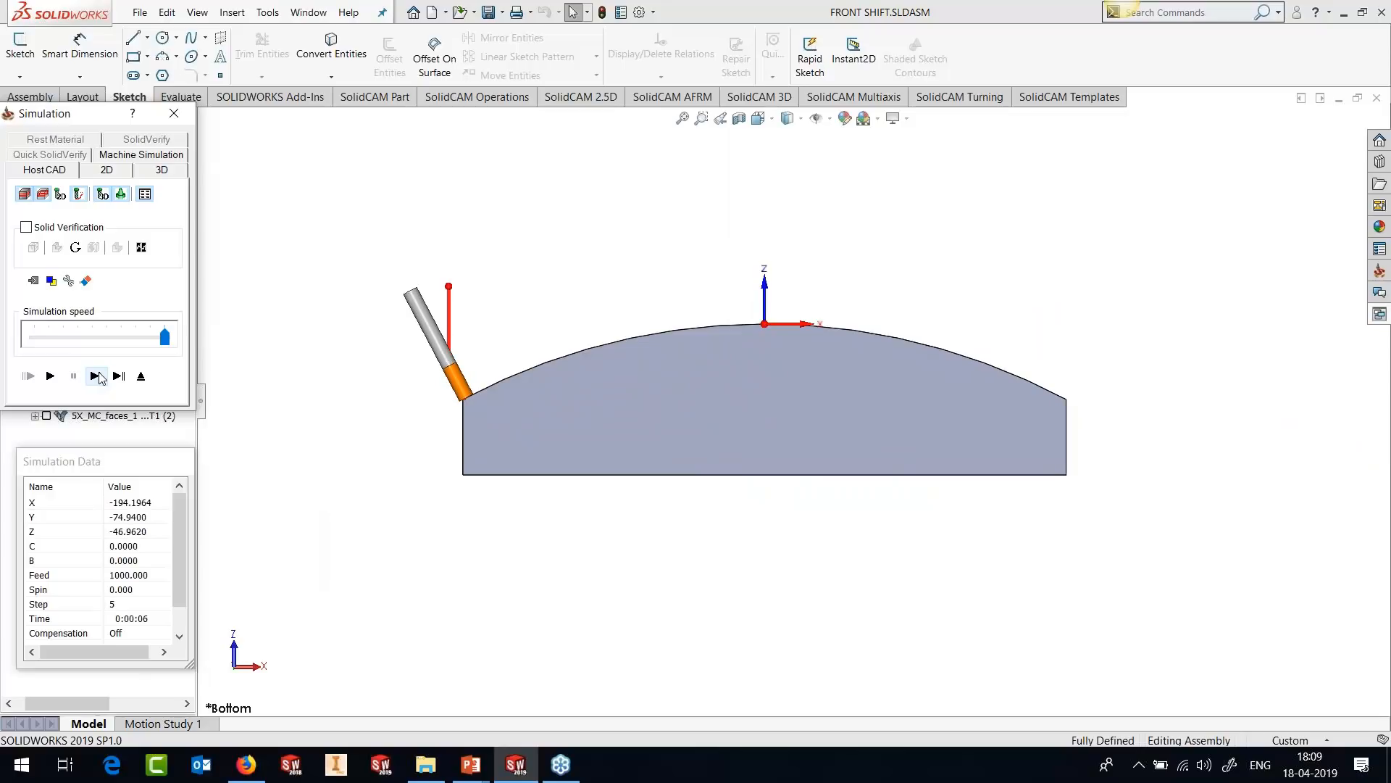
{"action": "left_click", "coordinate": [100, 378]}
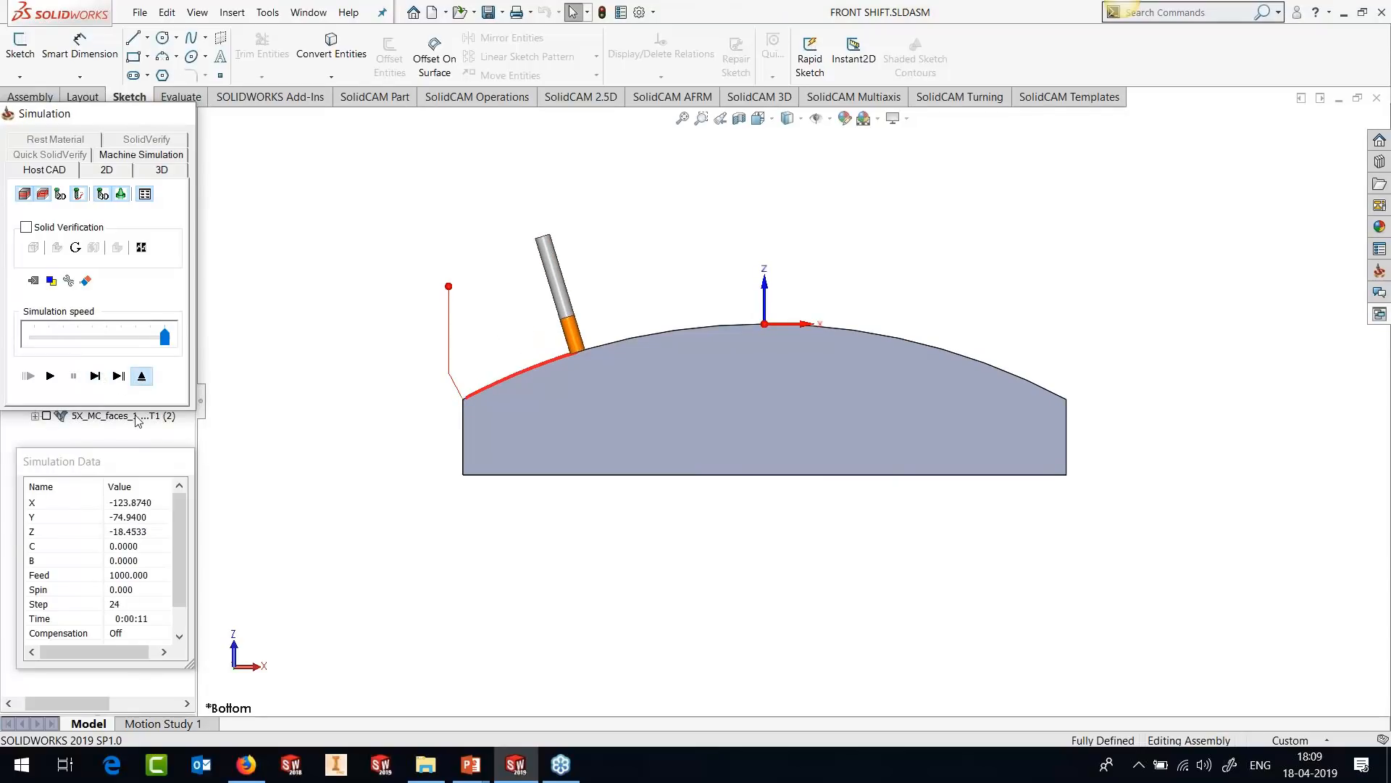
{"action": "left_click", "coordinate": [142, 377]}
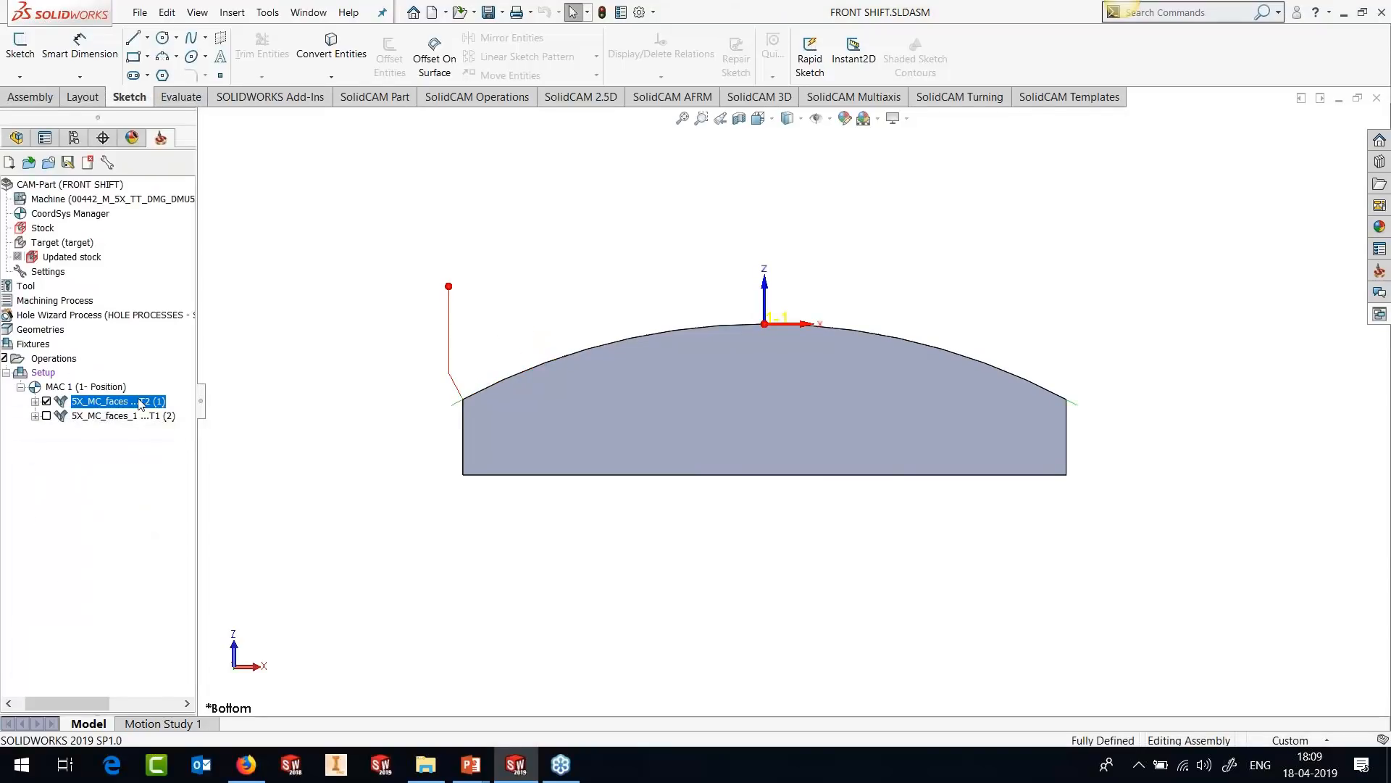
Edit the 5X_MC_faces operation to use tool 1, the 50 mm end mill, and save and recalculate it.
{"action": "right_click", "coordinate": [138, 400]}
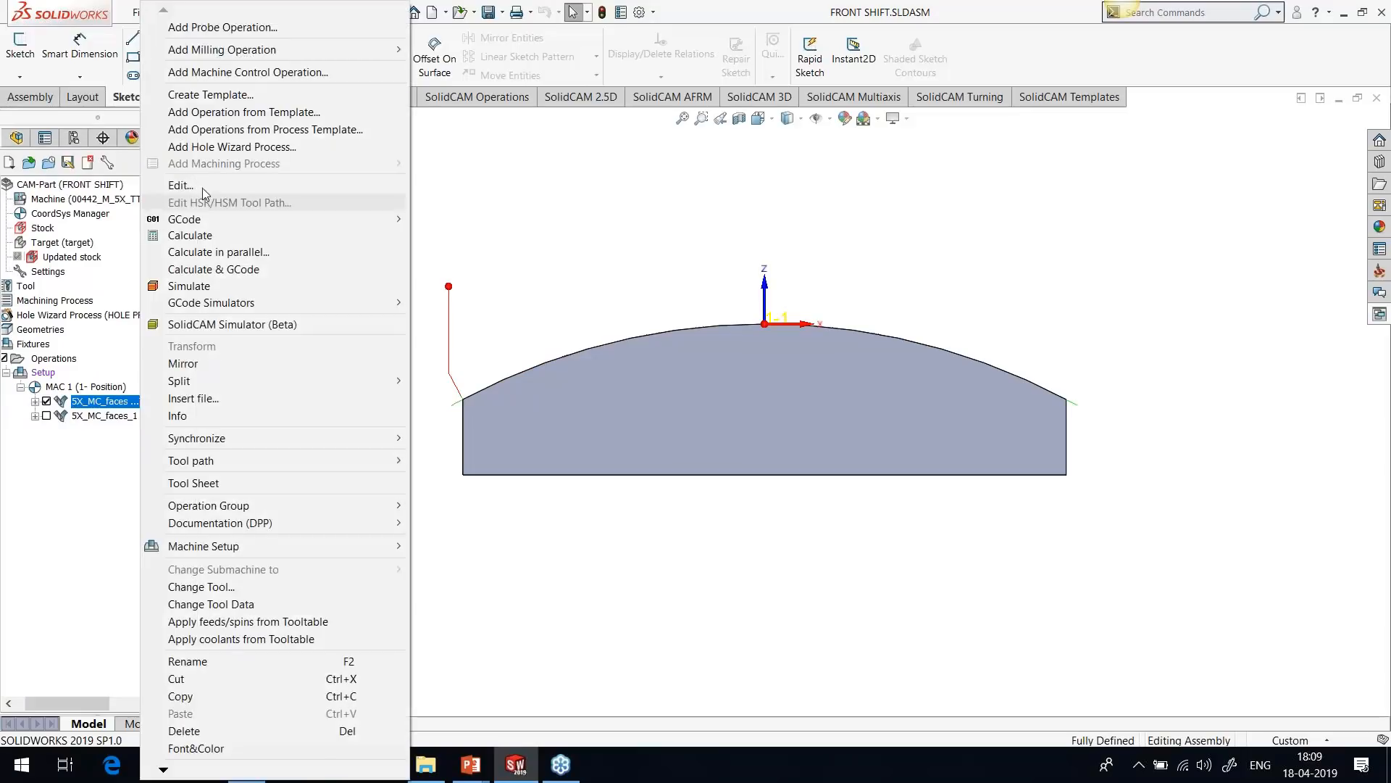
{"action": "left_click", "coordinate": [189, 185]}
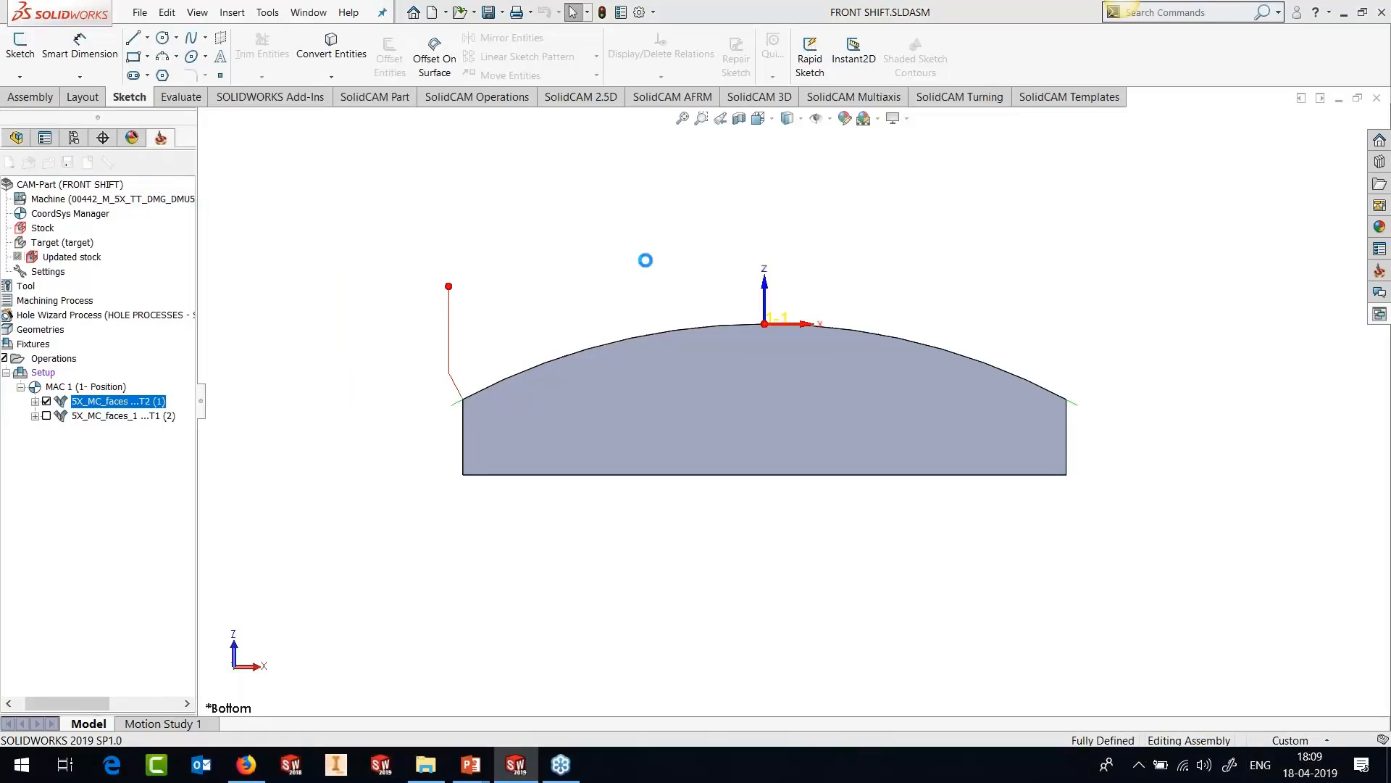
{"action": "left_click", "coordinate": [649, 570]}
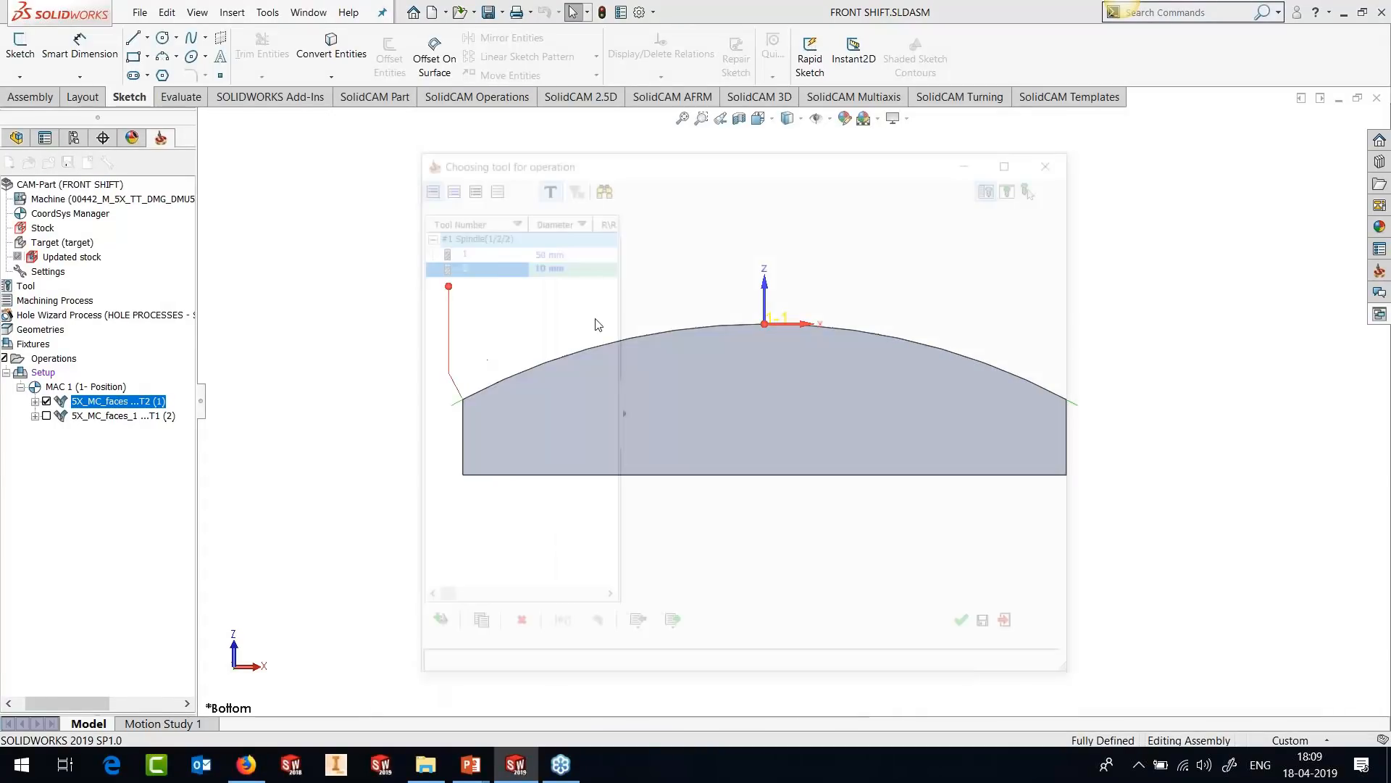
{"action": "double_click", "coordinate": [522, 261]}
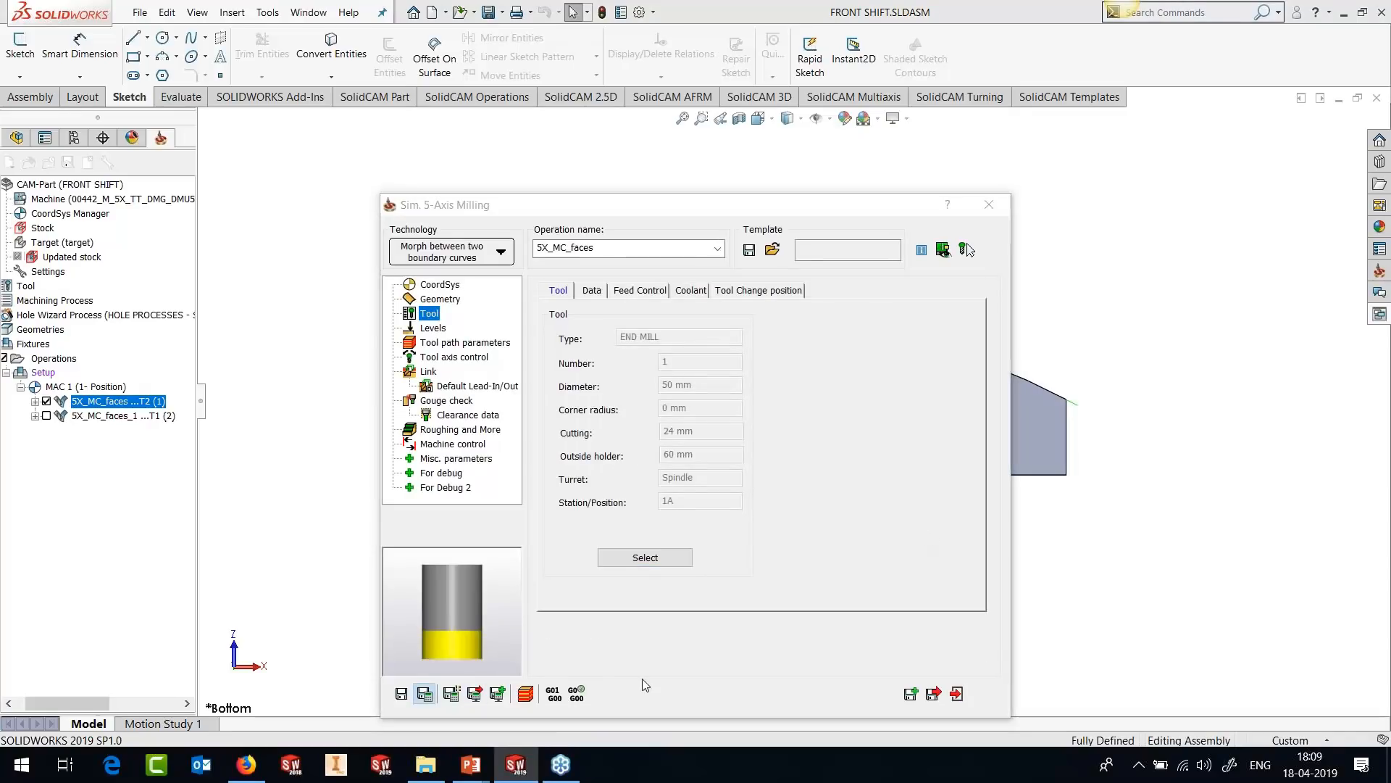
{"action": "left_click", "coordinate": [965, 248]}
Simulate the operation with the 50 mm end mill, examine its contact at both ends of the arc, and exit the simulation.
{"action": "left_click", "coordinate": [525, 694]}
{"action": "left_click", "coordinate": [96, 375]}
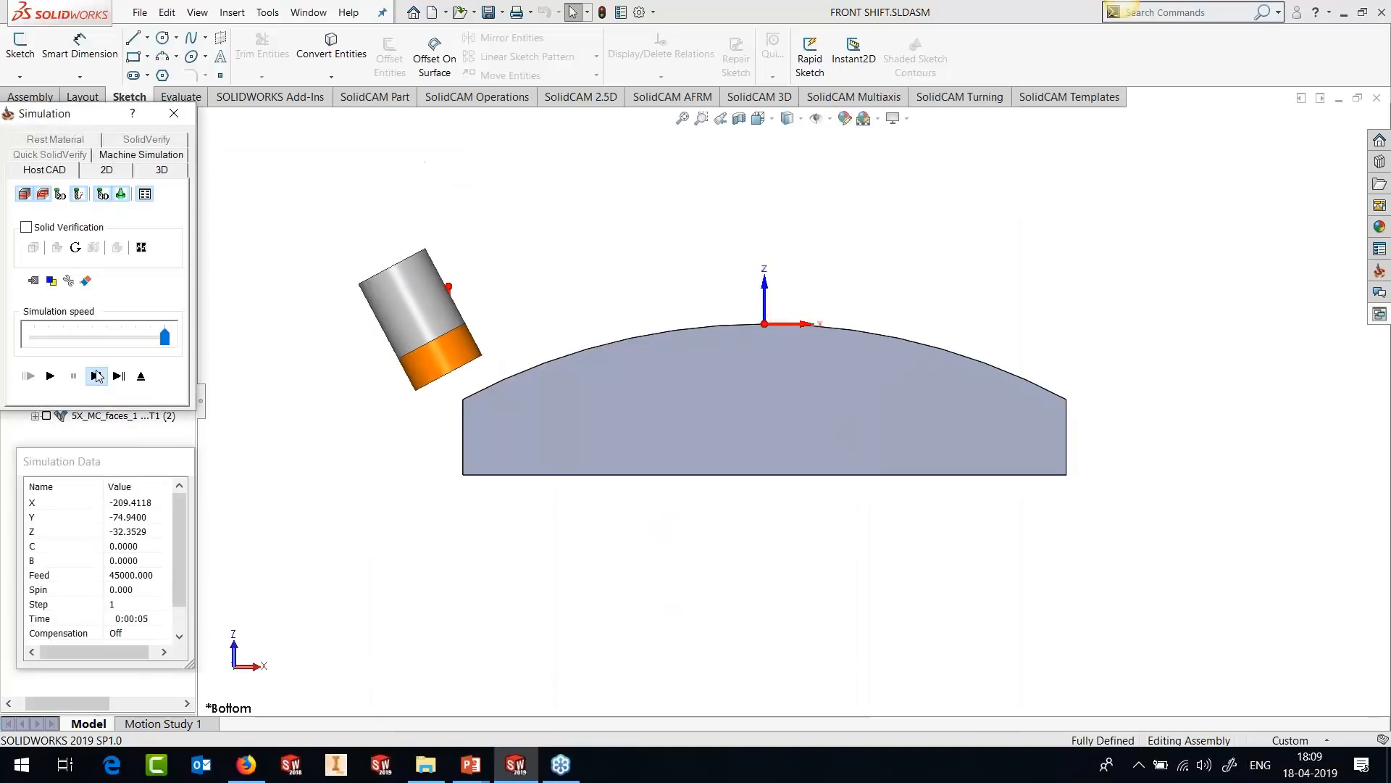
{"action": "scroll", "coordinate": [572, 437], "scroll_direction": "down", "scroll_amount": 4}
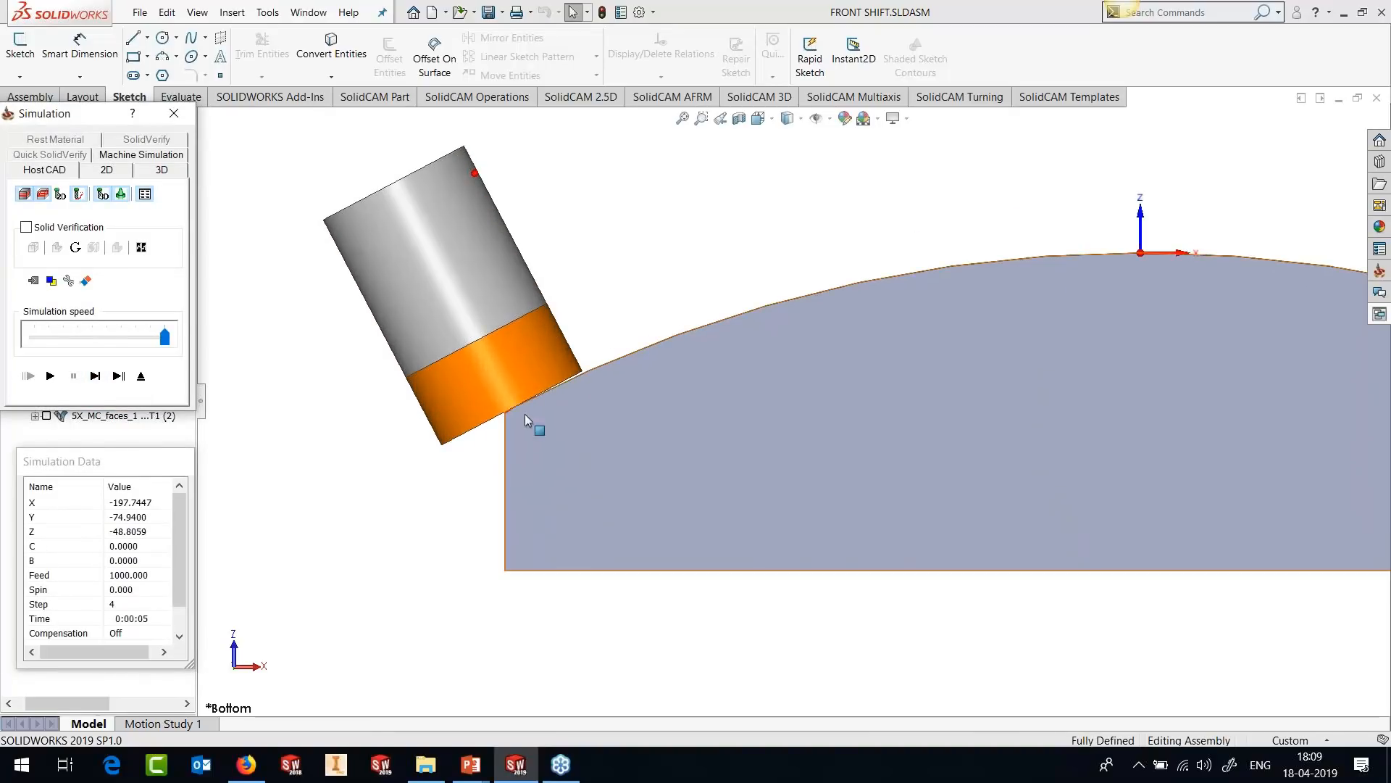
{"action": "scroll", "coordinate": [760, 486], "scroll_direction": "up", "scroll_amount": 4}
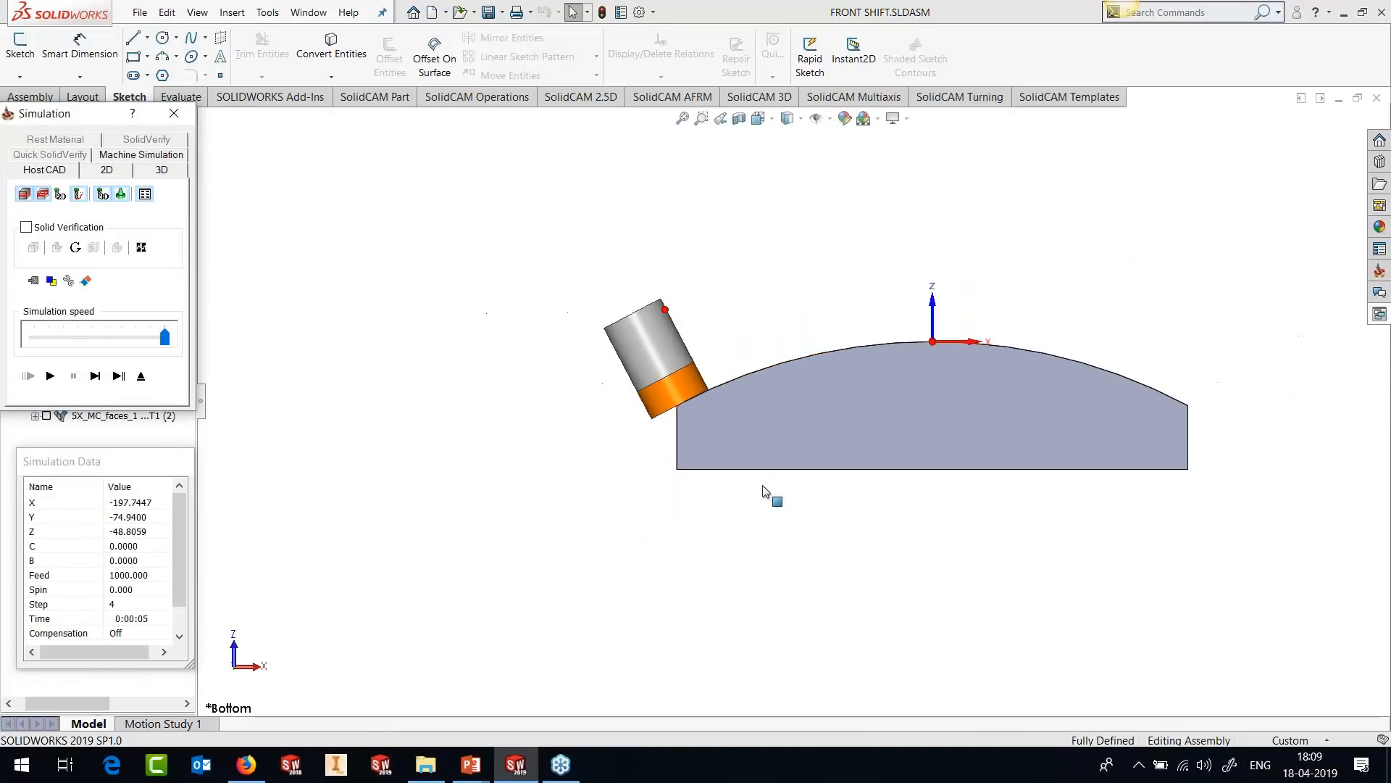
{"action": "scroll", "coordinate": [1124, 423], "scroll_direction": "down", "scroll_amount": 2}
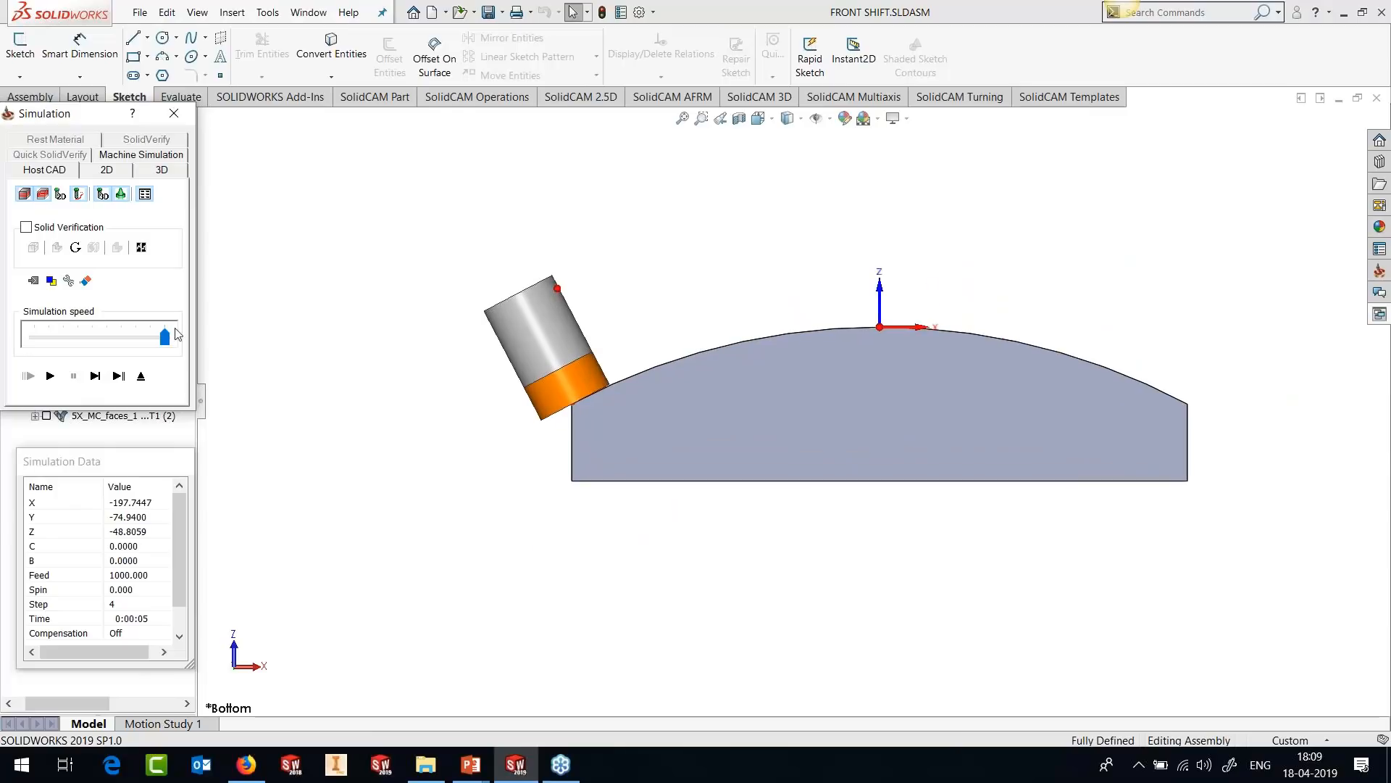
{"action": "left_click", "coordinate": [97, 375]}
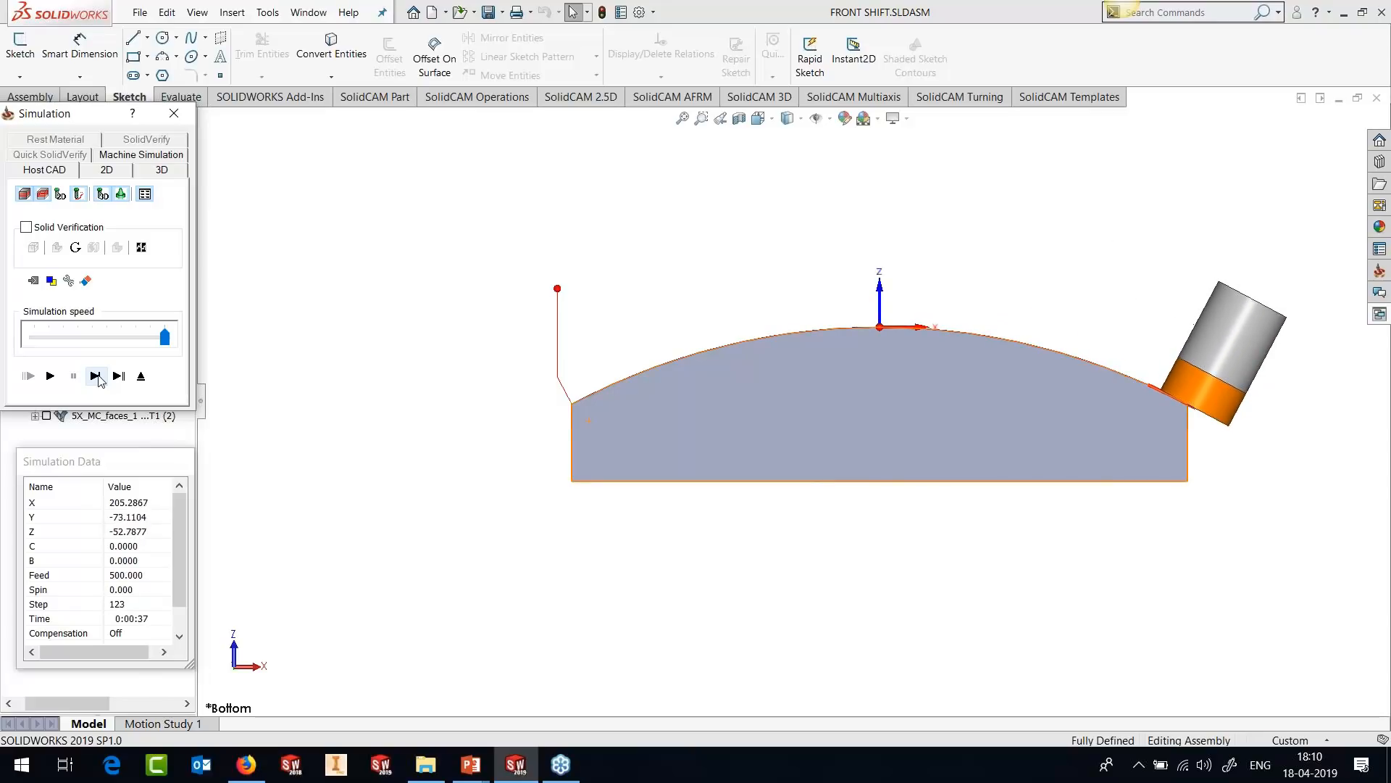
{"action": "left_click", "coordinate": [140, 376]}
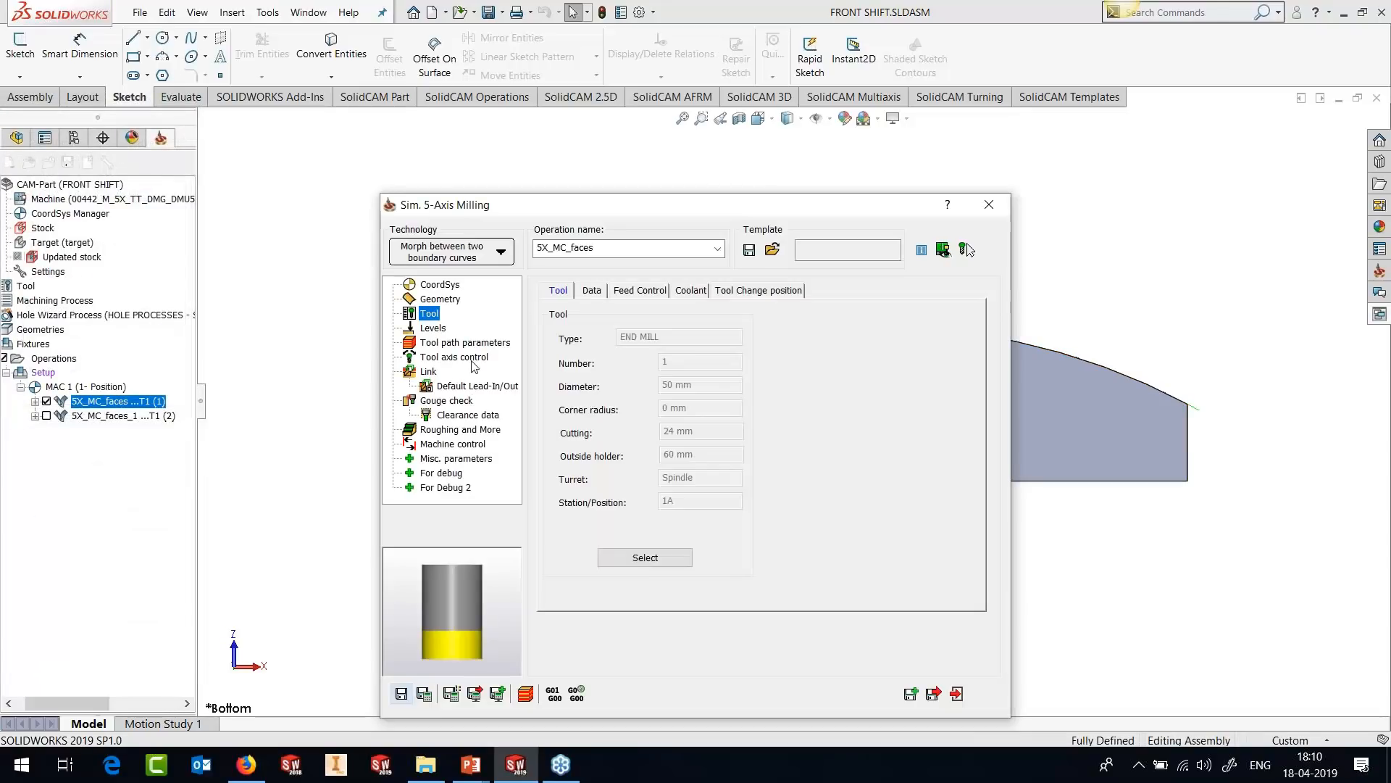
Set the tool contact point to At Front in the advanced tool axis control, and save and recalculate the operation.
{"action": "left_click", "coordinate": [478, 345]}
{"action": "left_click", "coordinate": [667, 291]}
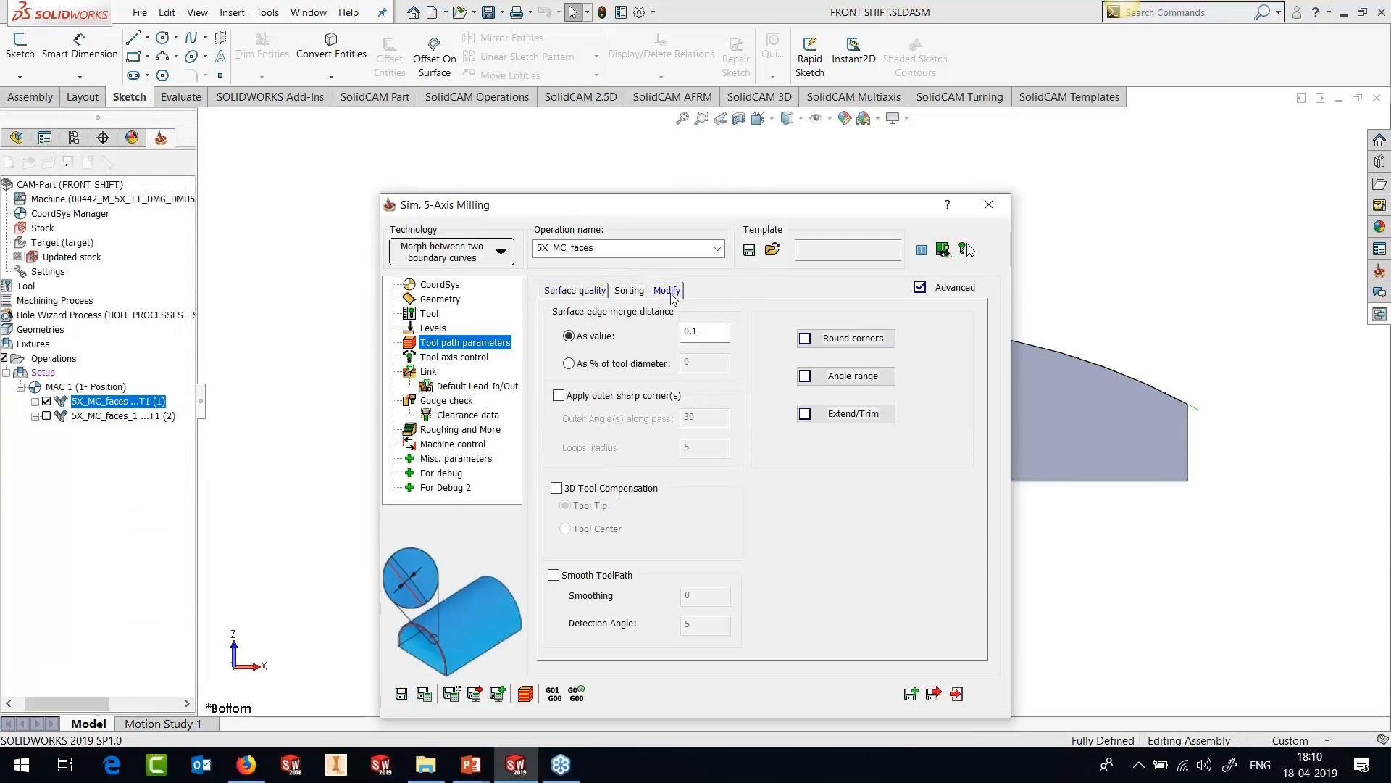
{"action": "left_click", "coordinate": [455, 357]}
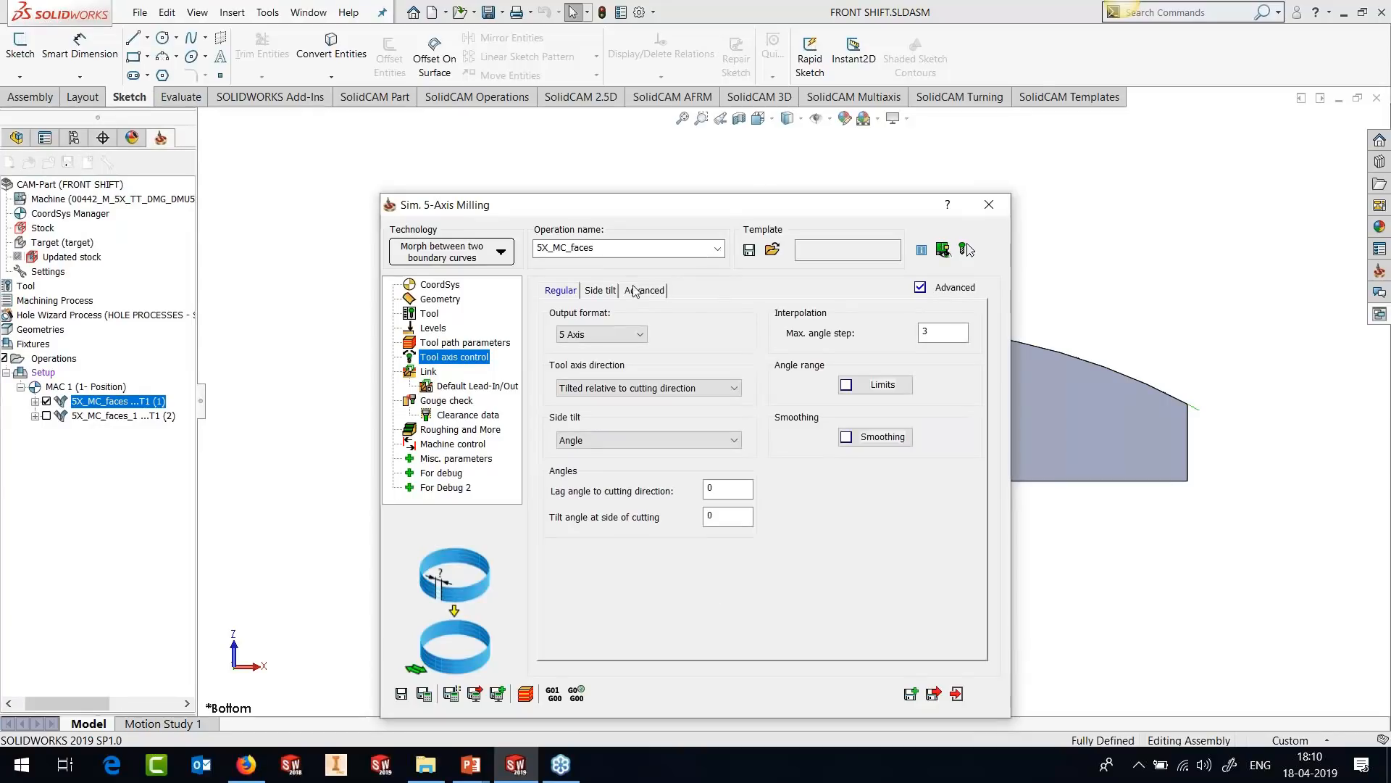
{"action": "left_click", "coordinate": [633, 293]}
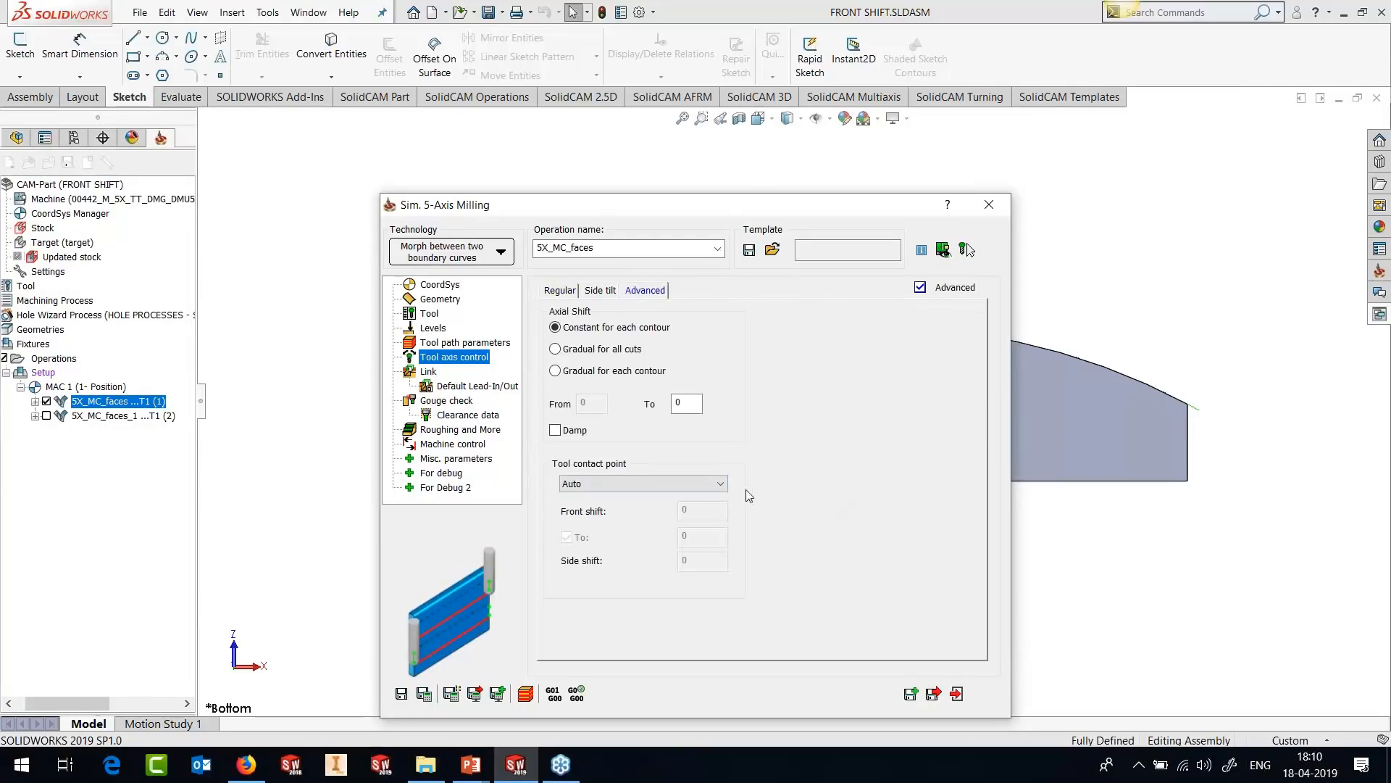
{"action": "left_click", "coordinate": [722, 484]}
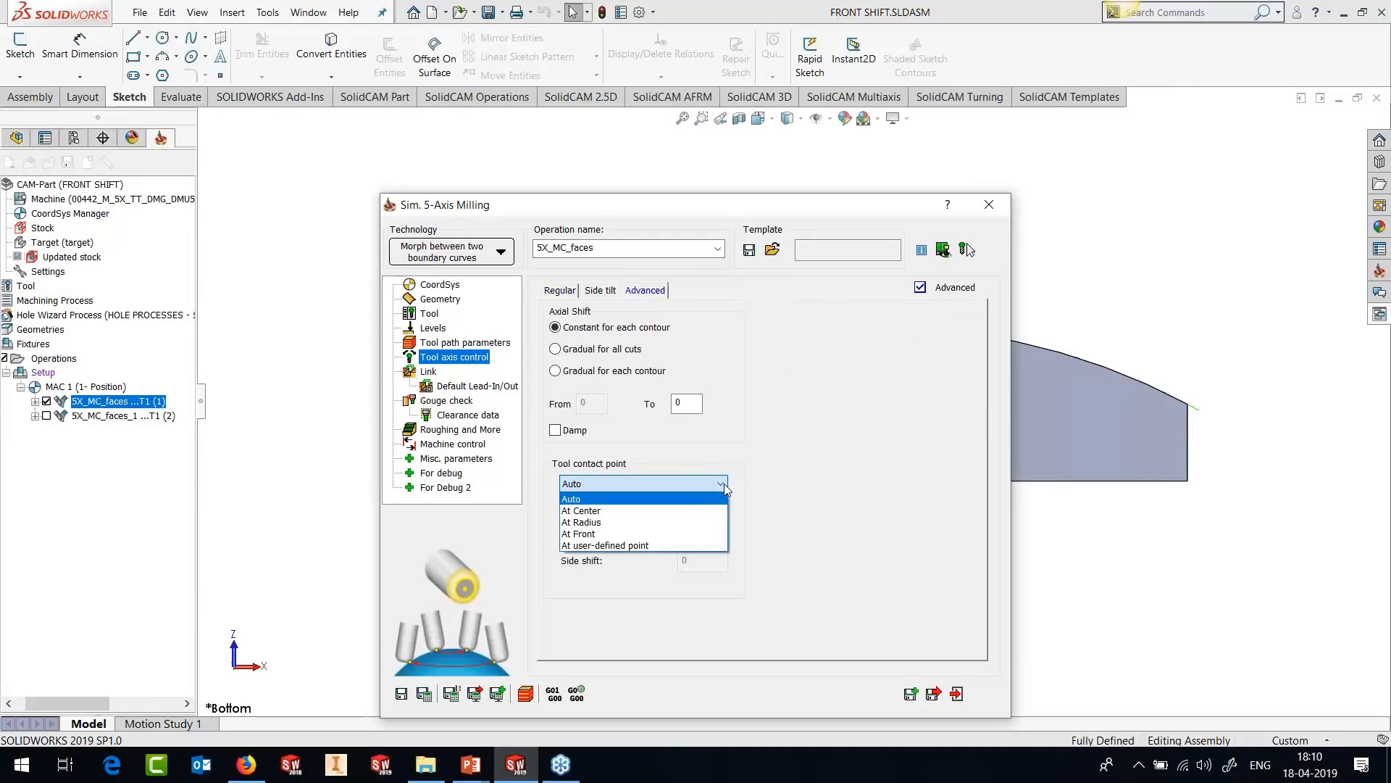
{"action": "left_click", "coordinate": [675, 534]}
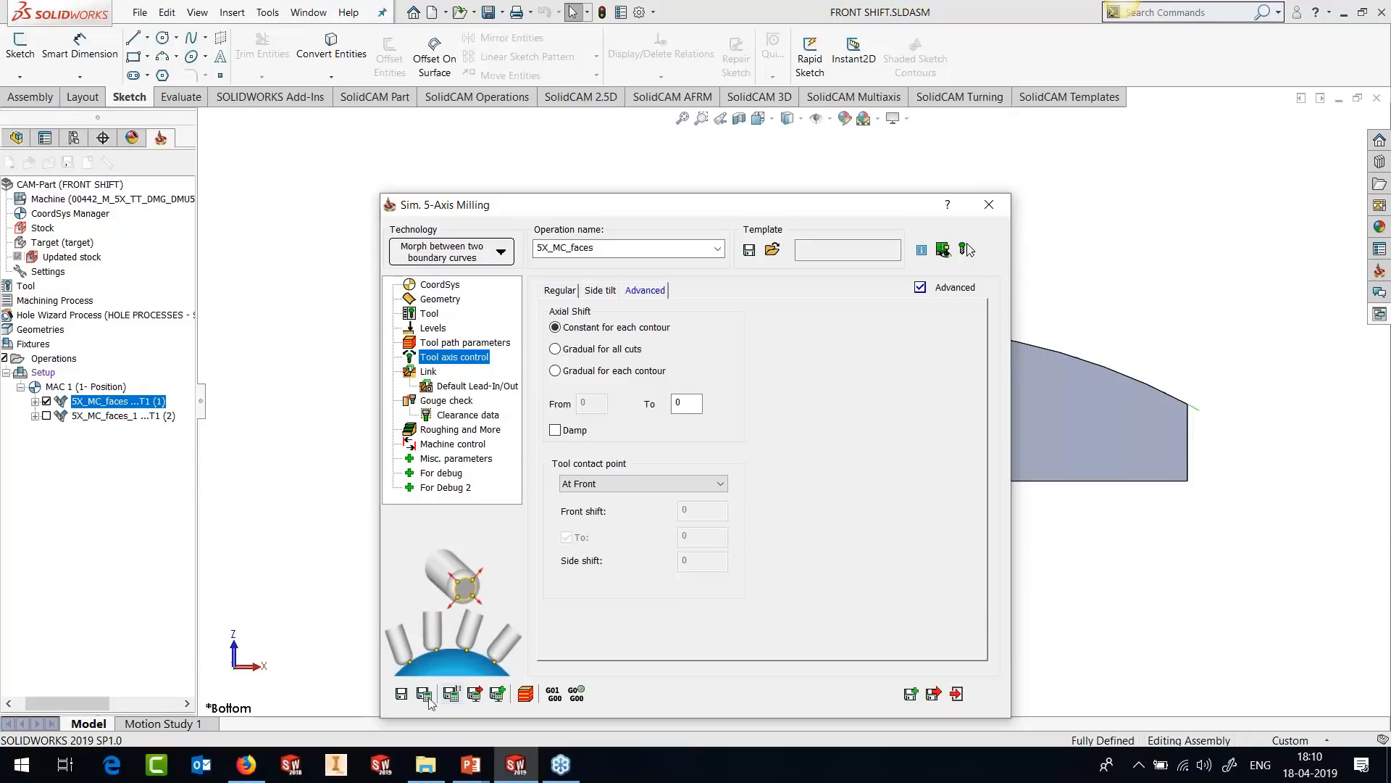
{"action": "left_click", "coordinate": [598, 484]}
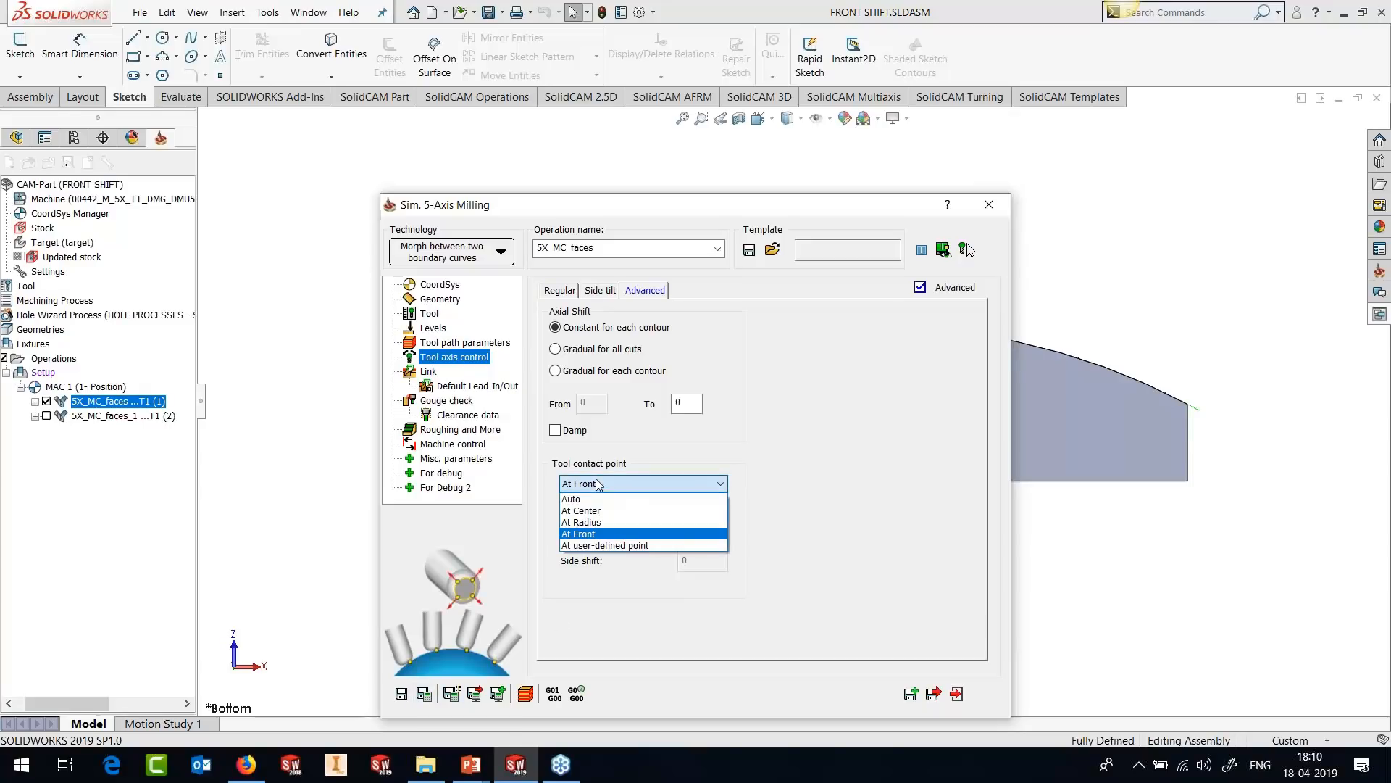
{"action": "left_click", "coordinate": [590, 537]}
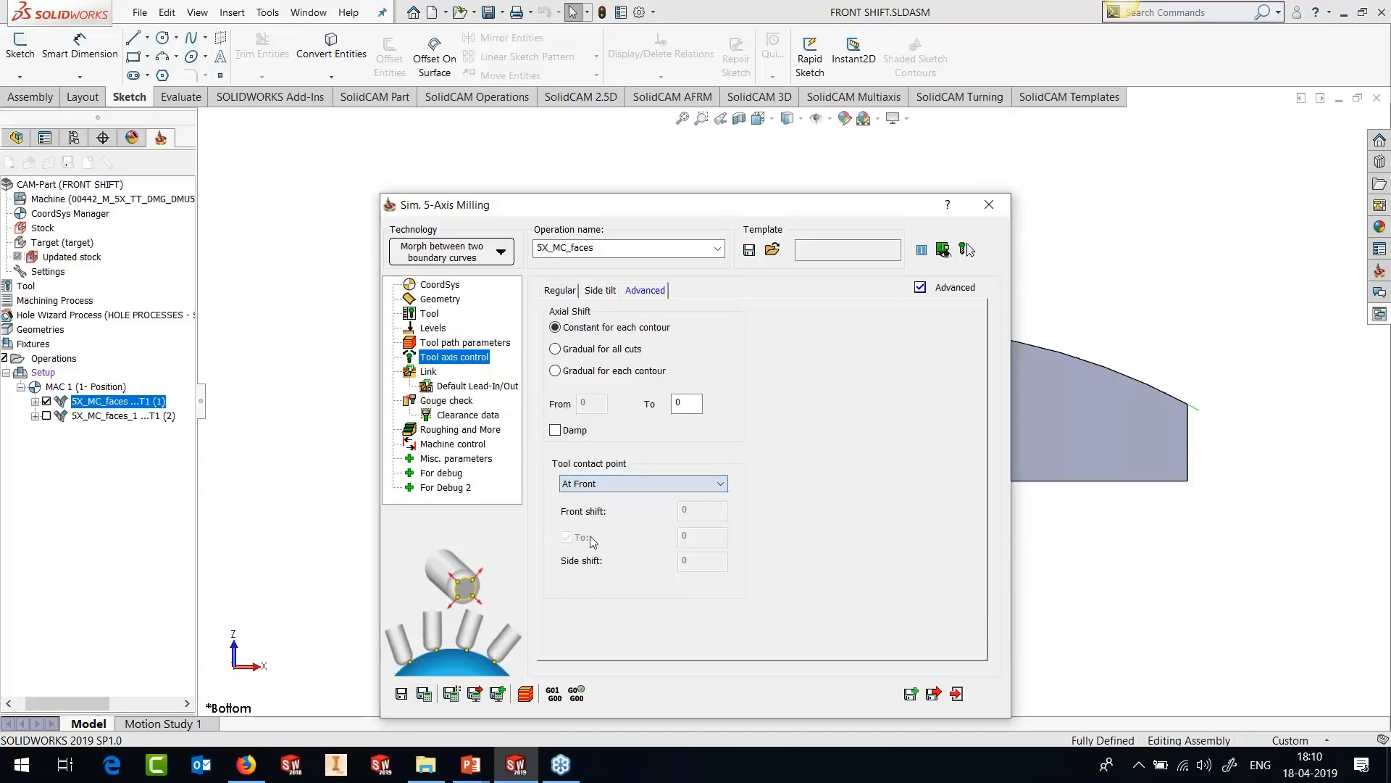
{"action": "left_click", "coordinate": [424, 694]}
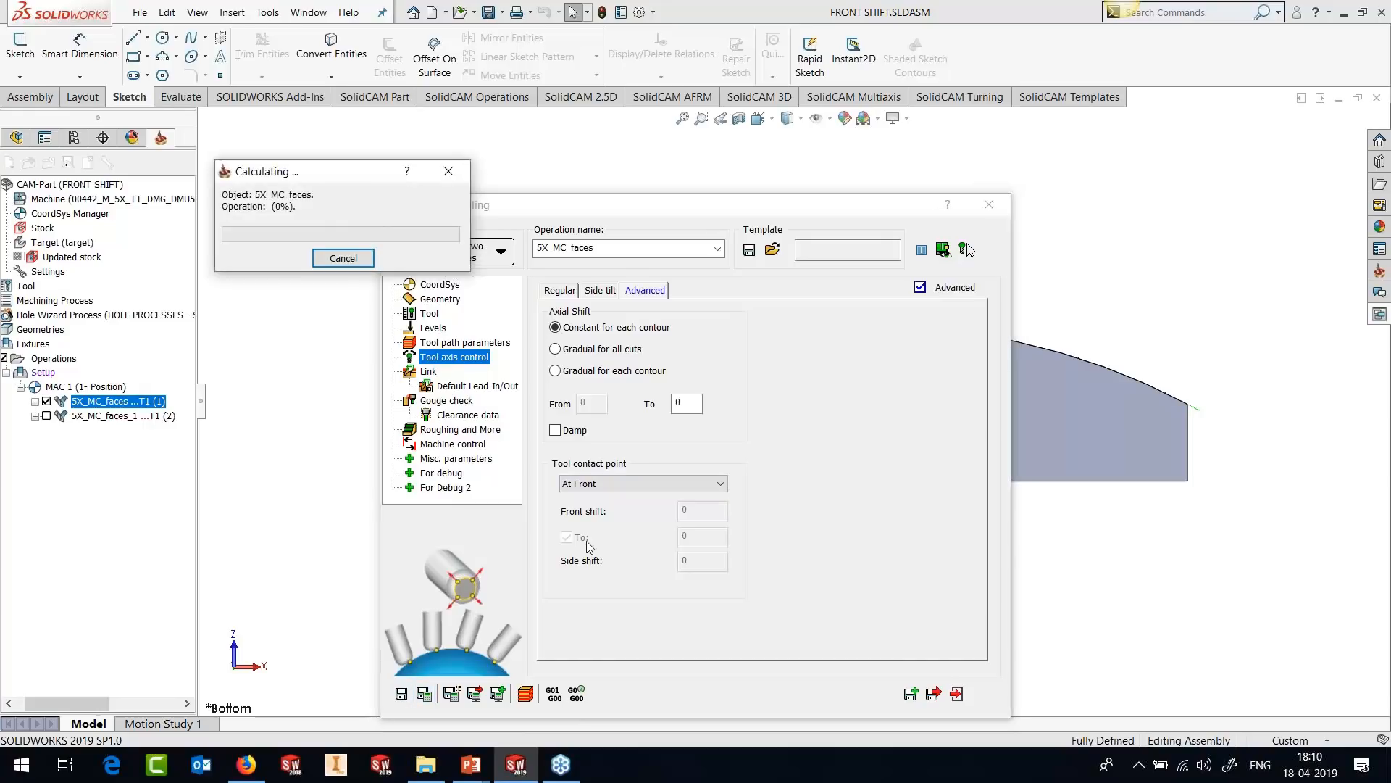
Simulate the front-contact toolpath block by block across the curved face, check the tool's exit past the far edge, and exit the simulation.
{"action": "left_click", "coordinate": [526, 693]}
{"action": "left_click", "coordinate": [95, 375]}
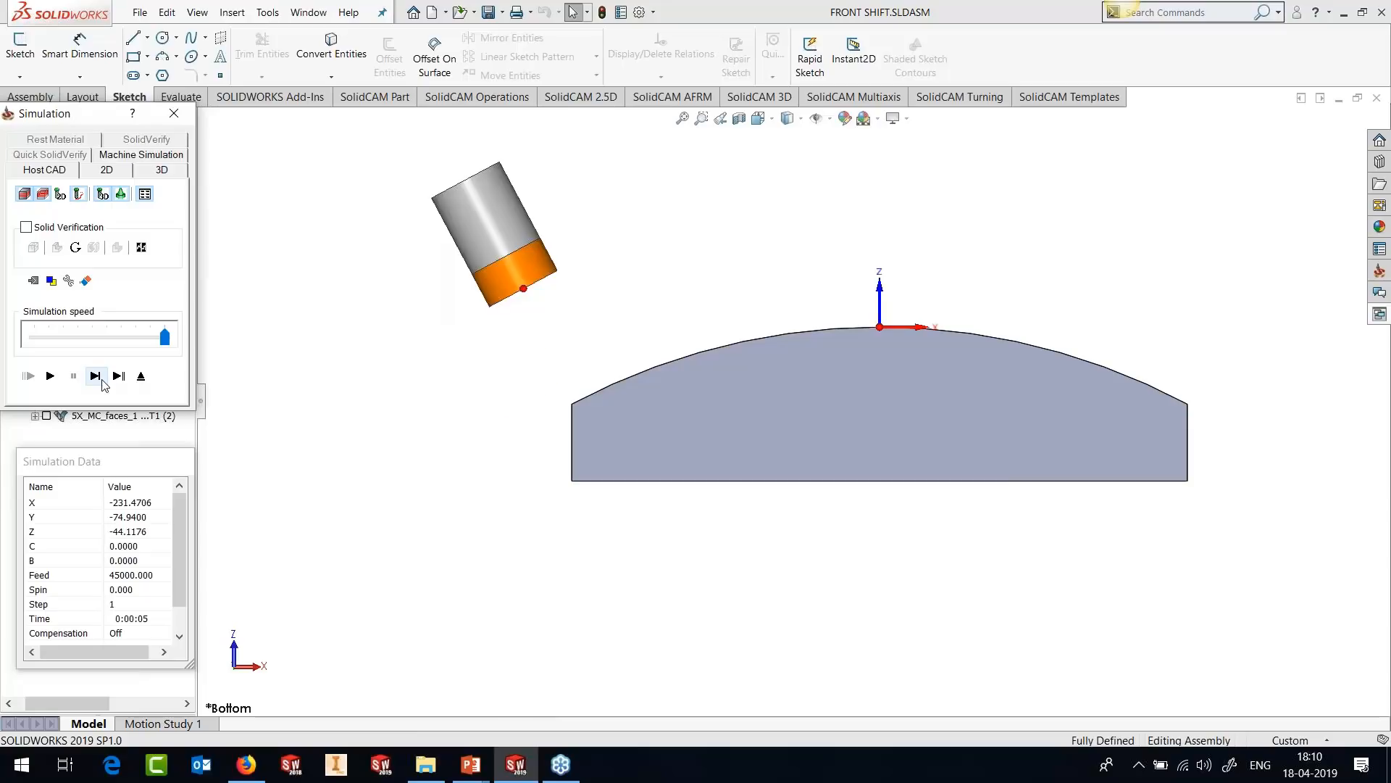
{"action": "left_click", "coordinate": [95, 376]}
{"action": "left_click", "coordinate": [102, 380]}
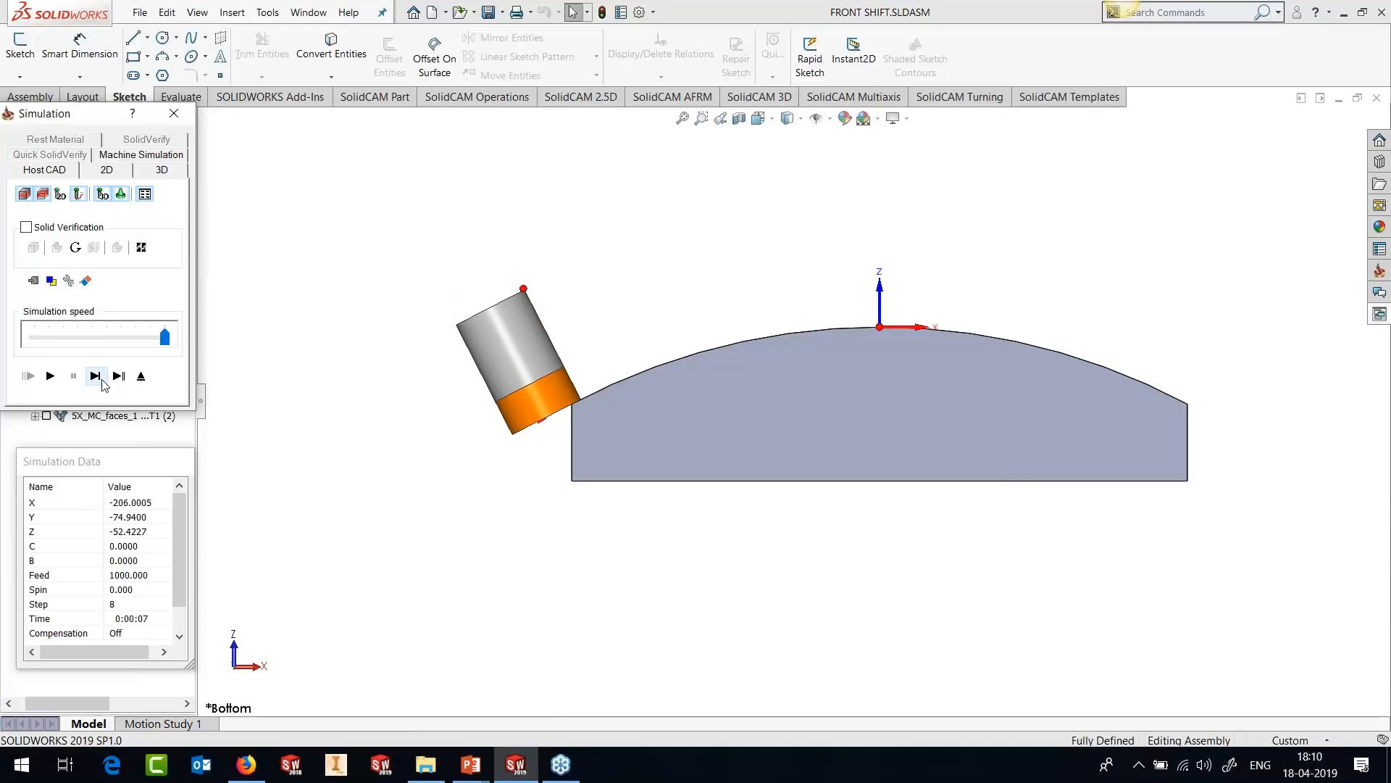
{"action": "left_click", "coordinate": [102, 380]}
{"action": "left_click", "coordinate": [102, 380]}
{"action": "left_click", "coordinate": [103, 380]}
{"action": "left_click", "coordinate": [102, 380]}
{"action": "left_click", "coordinate": [103, 380]}
{"action": "left_click", "coordinate": [102, 379]}
{"action": "left_click", "coordinate": [102, 380]}
{"action": "left_click", "coordinate": [103, 380]}
{"action": "left_click", "coordinate": [102, 380]}
{"action": "left_click", "coordinate": [102, 380]}
{"action": "left_click", "coordinate": [102, 380]}
{"action": "left_click", "coordinate": [102, 380]}
{"action": "left_click", "coordinate": [102, 380]}
{"action": "left_click", "coordinate": [102, 380]}
{"action": "left_click", "coordinate": [102, 380]}
{"action": "left_click", "coordinate": [102, 380]}
{"action": "left_click", "coordinate": [102, 379]}
{"action": "left_click", "coordinate": [102, 379]}
{"action": "left_click", "coordinate": [102, 380]}
{"action": "left_click", "coordinate": [102, 380]}
{"action": "left_click", "coordinate": [102, 380]}
{"action": "left_click", "coordinate": [102, 379]}
{"action": "left_click", "coordinate": [102, 380]}
{"action": "left_click", "coordinate": [102, 379]}
{"action": "left_click", "coordinate": [102, 380]}
{"action": "left_click", "coordinate": [102, 380]}
{"action": "left_click", "coordinate": [102, 380]}
{"action": "left_click", "coordinate": [102, 379]}
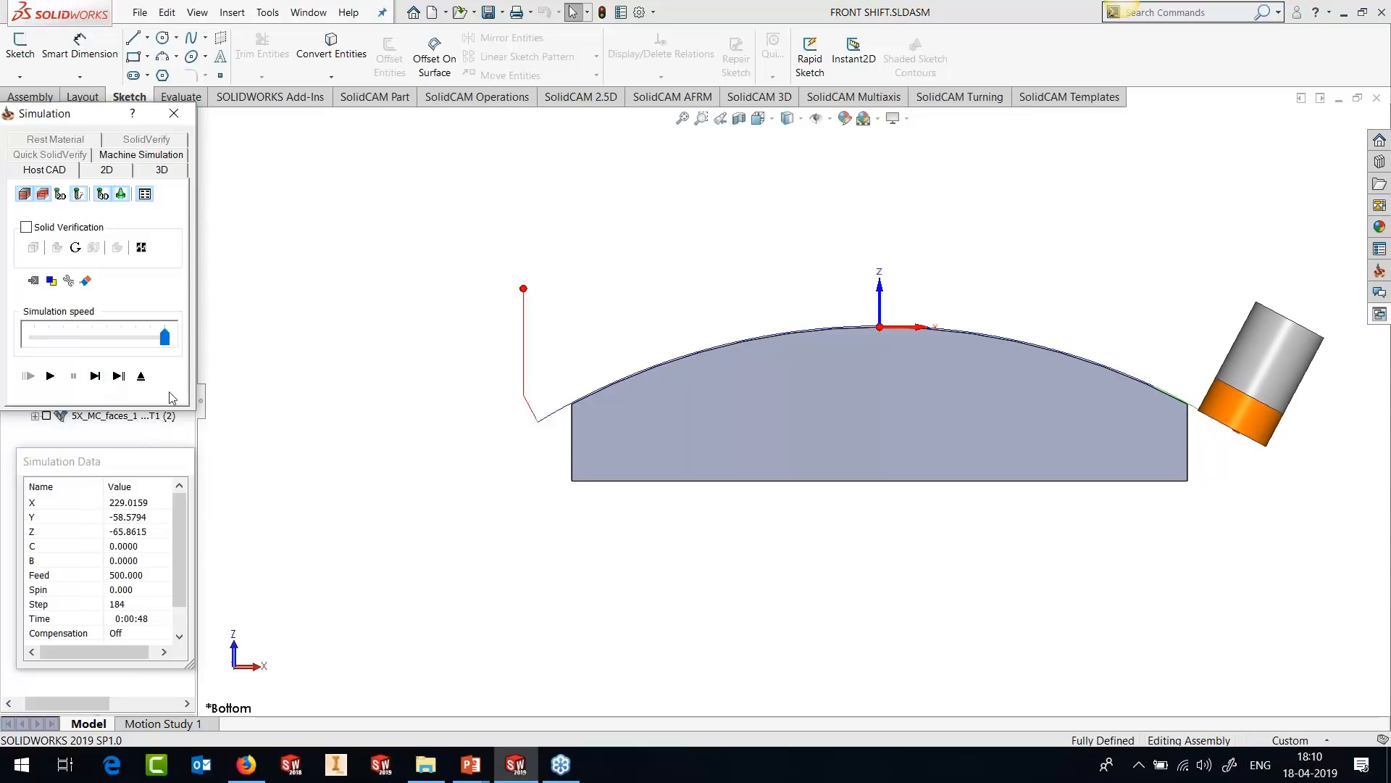
{"action": "middle_click_drag", "start_coordinate": [1007, 406], "coordinate": [1021, 543]}
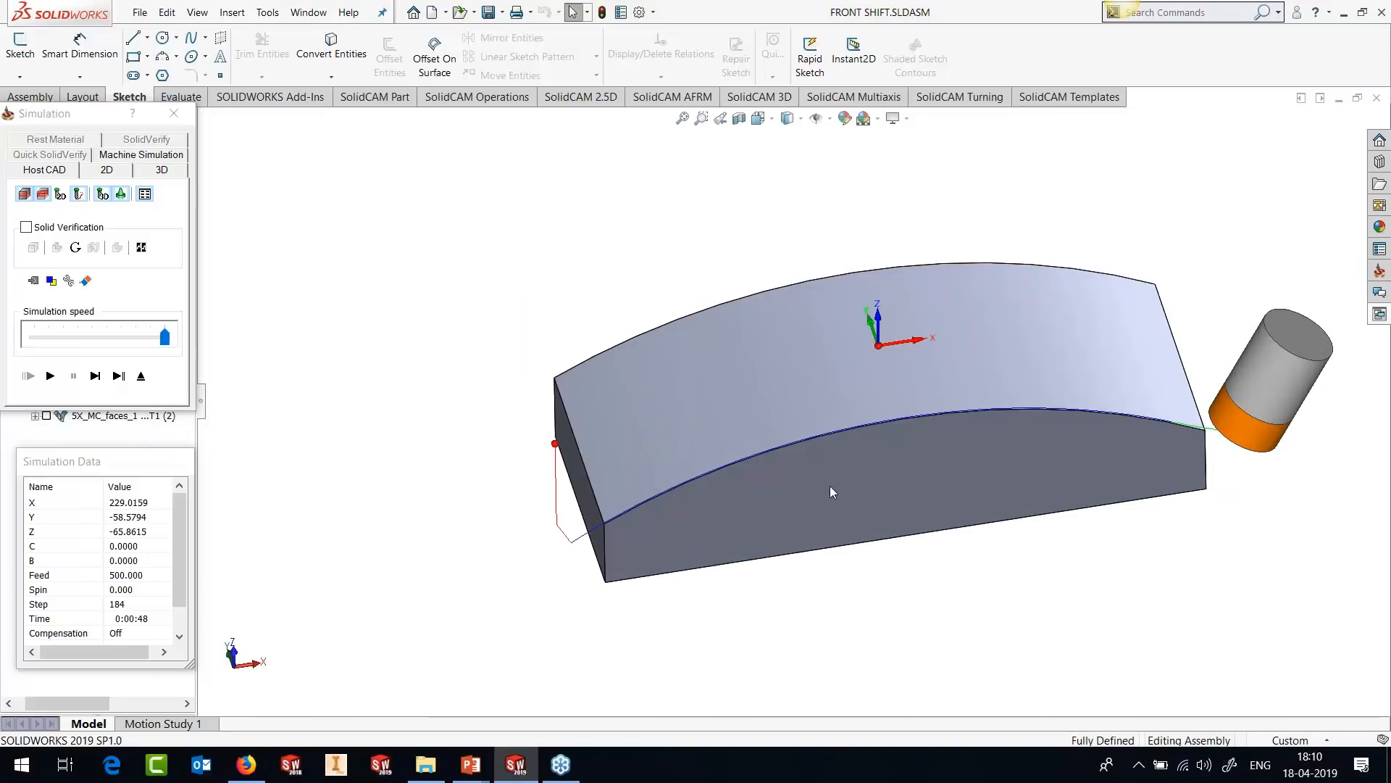
{"action": "left_click", "coordinate": [141, 376]}
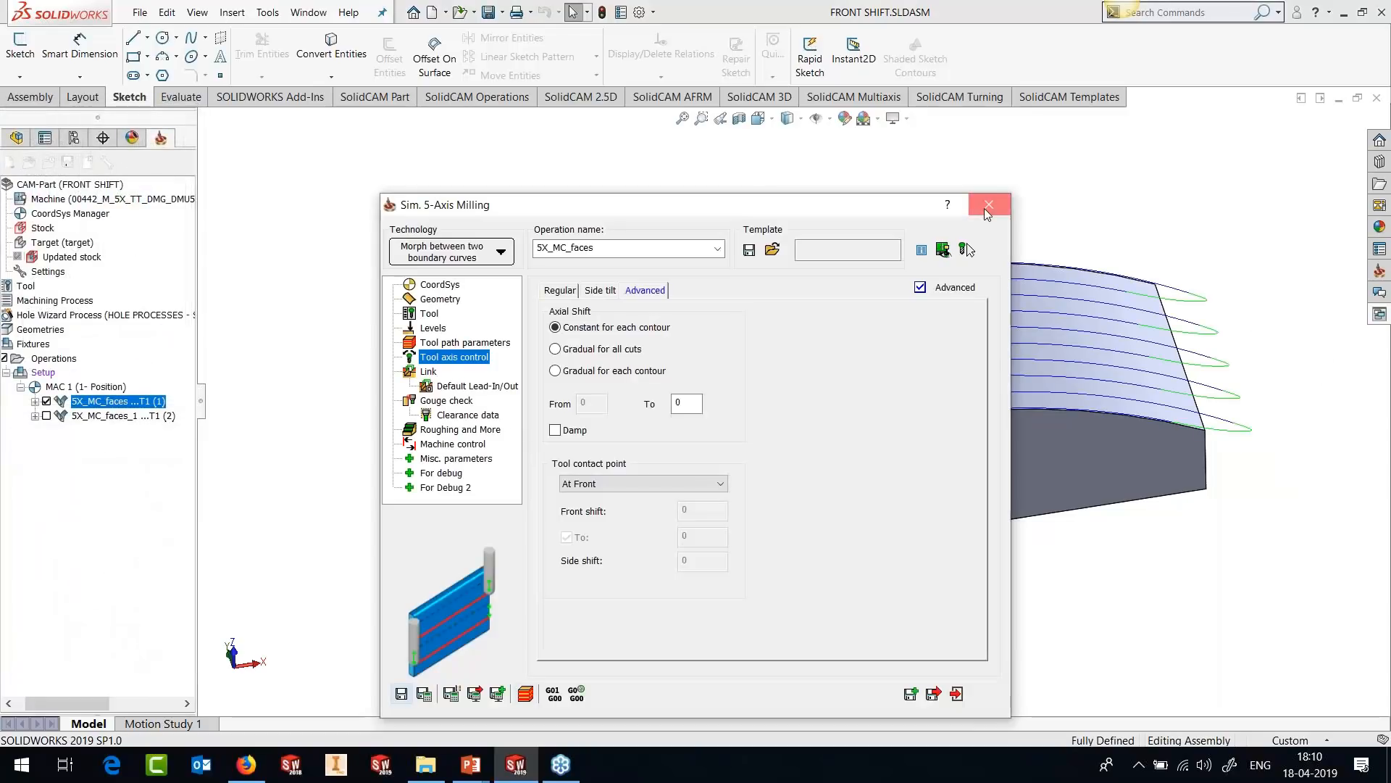
Close the operation's settings and examine how far the toolpath extends beyond the ends of the curved face.
{"action": "left_click", "coordinate": [986, 209]}
{"action": "scroll", "coordinate": [1217, 453], "scroll_direction": "down", "scroll_amount": 5}
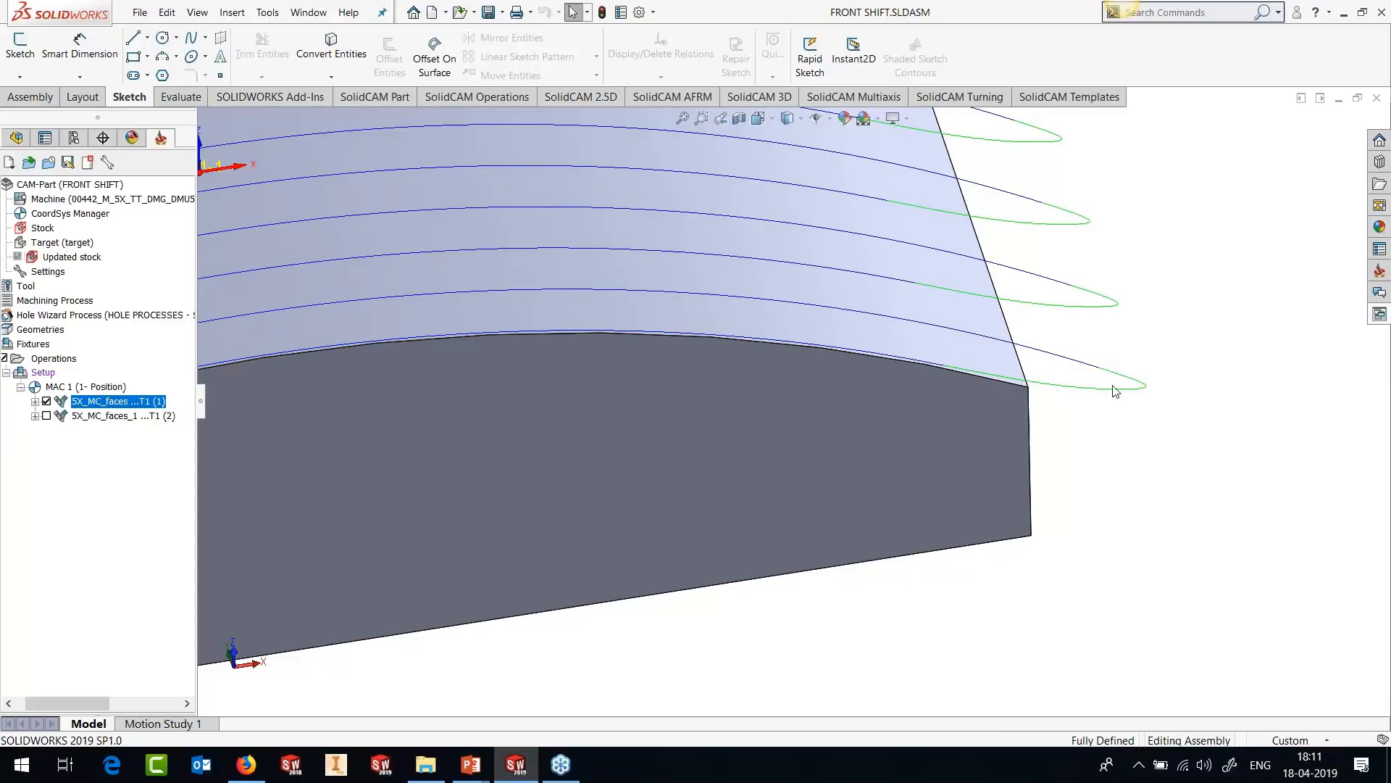
{"action": "scroll", "coordinate": [1071, 487], "scroll_direction": "up", "scroll_amount": 6}
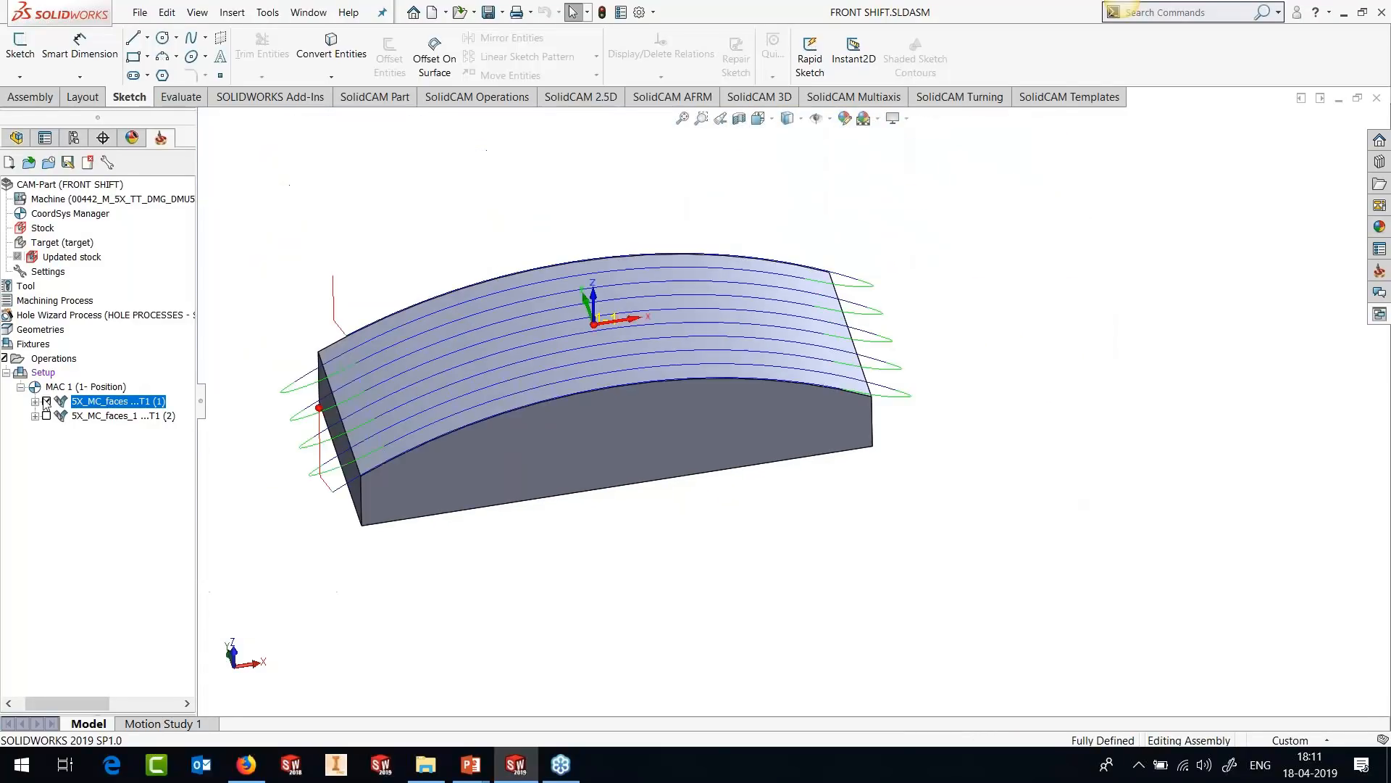
Hide the first operation's toolpath and review the user-defined tool contact point shifts in the 5X_MC_faces_1 advanced tool axis control.
{"action": "left_click", "coordinate": [46, 402]}
{"action": "right_click", "coordinate": [114, 416]}
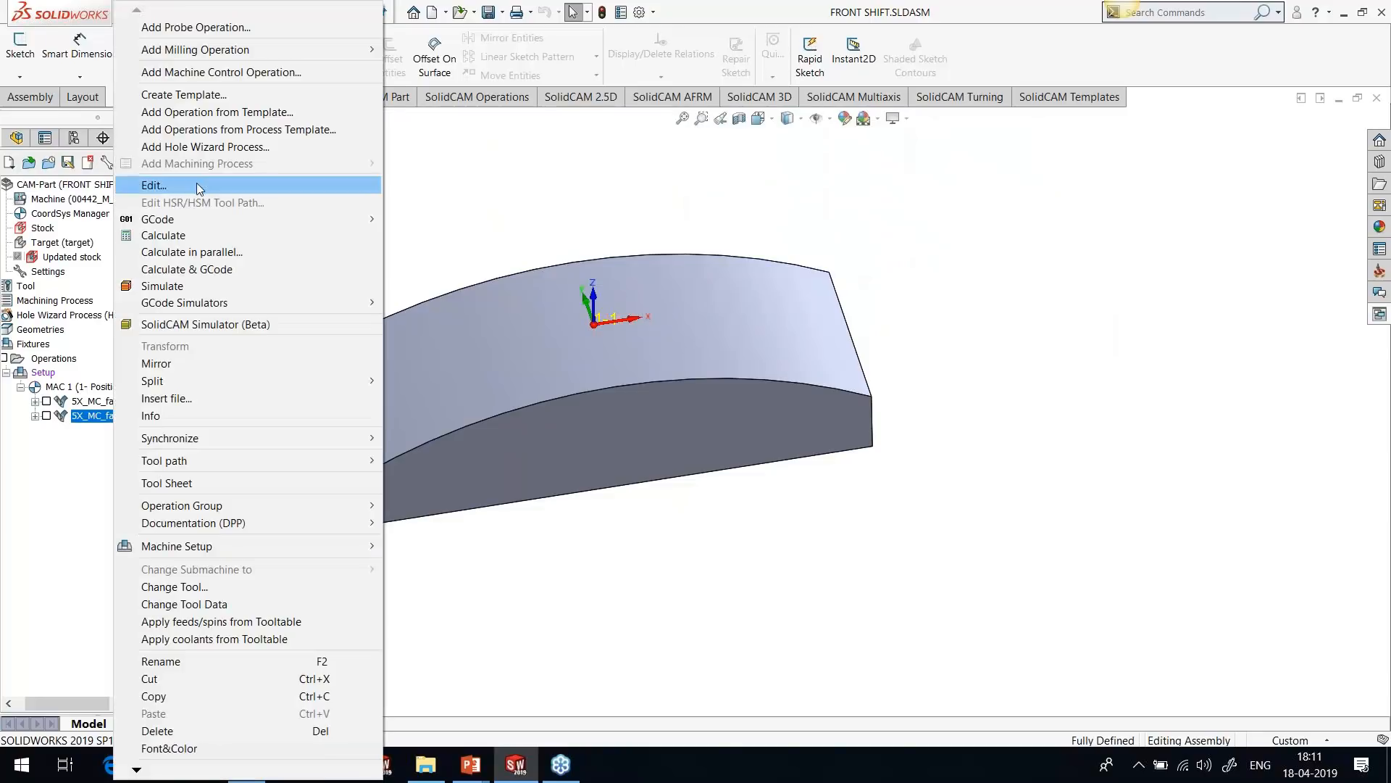
{"action": "left_click", "coordinate": [197, 183]}
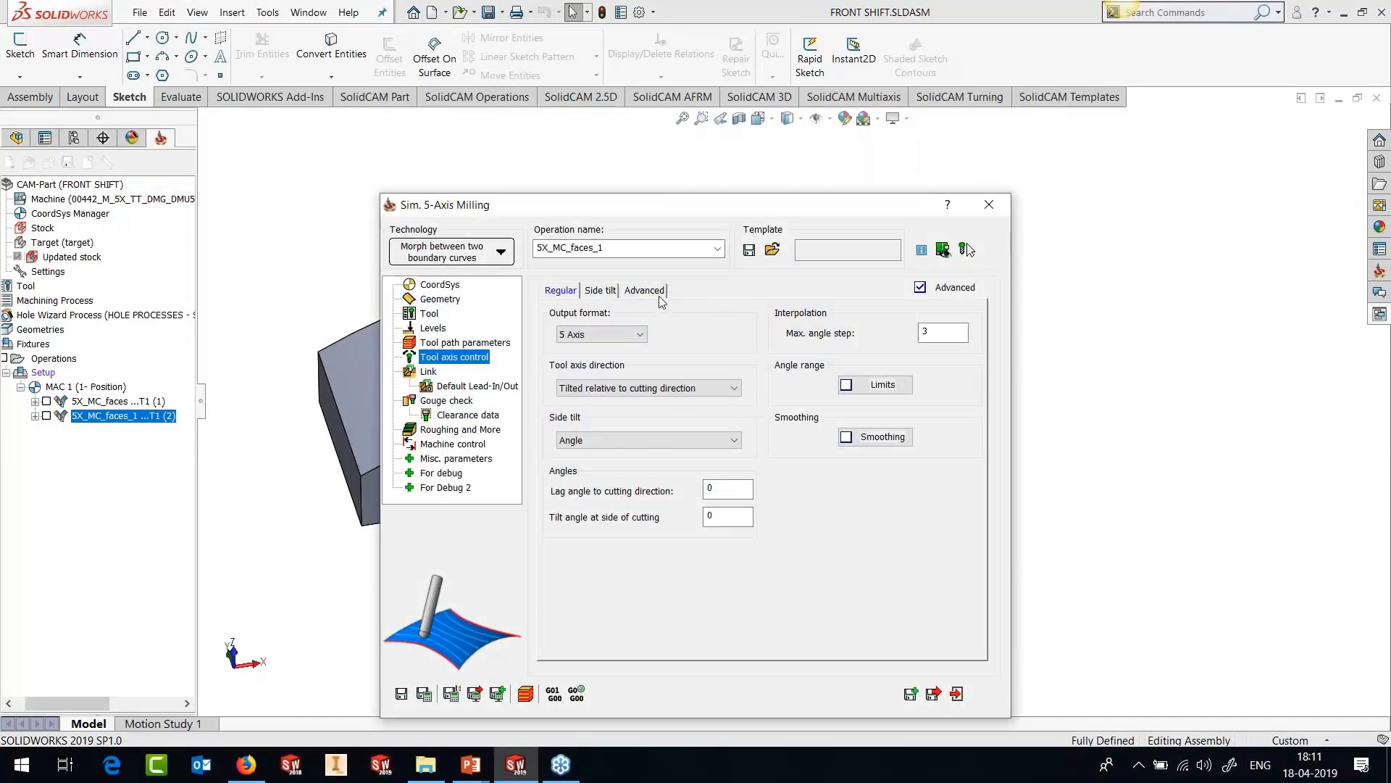
{"action": "left_click", "coordinate": [661, 297]}
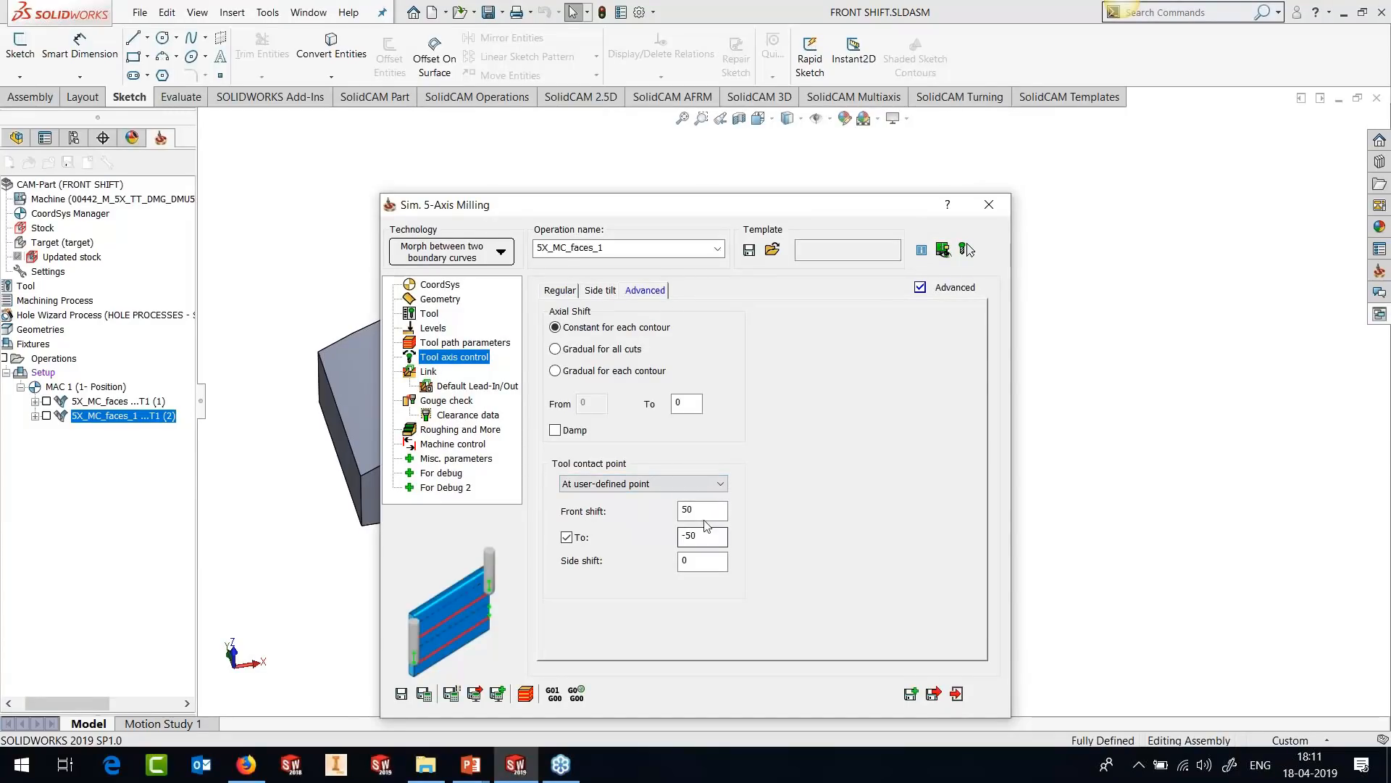
{"action": "left_click_drag", "start_coordinate": [711, 510], "coordinate": [645, 520]}
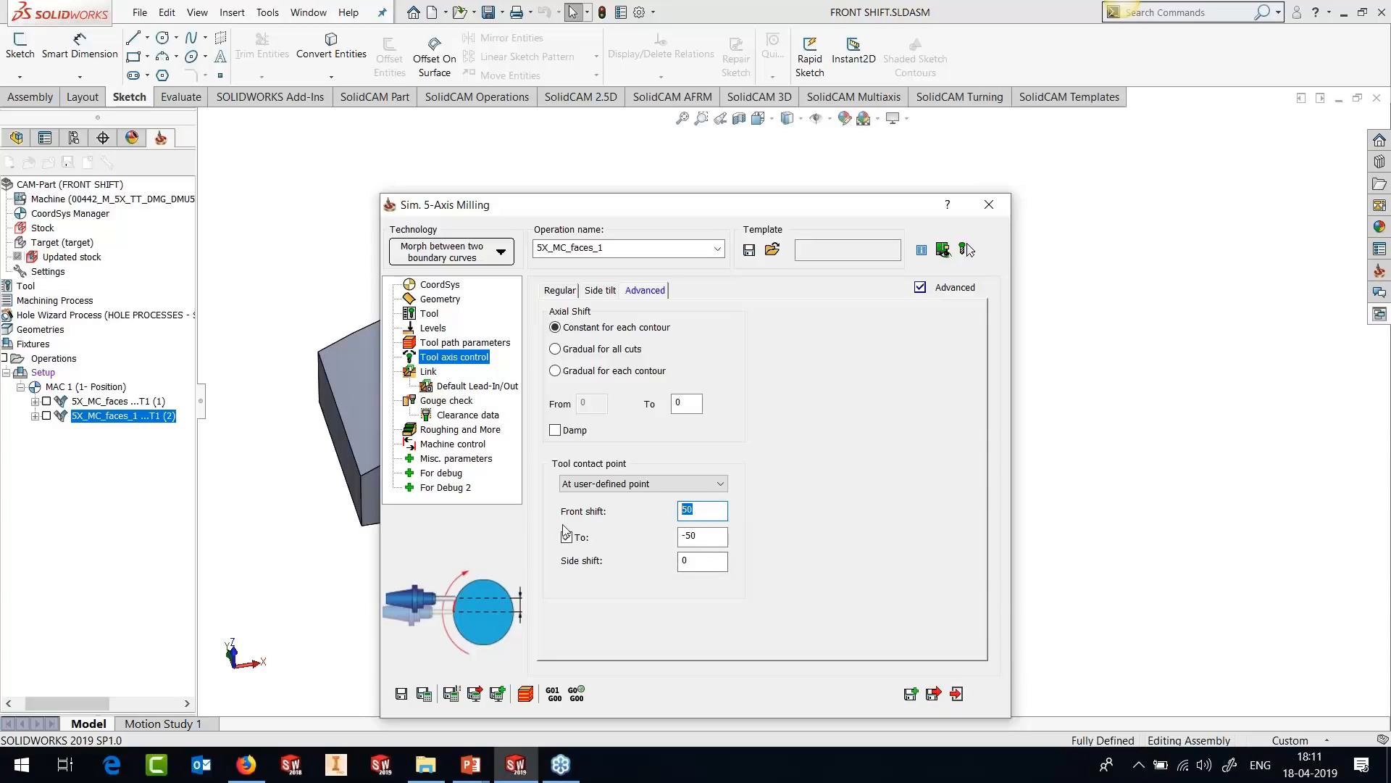
{"action": "left_click", "coordinate": [679, 537]}
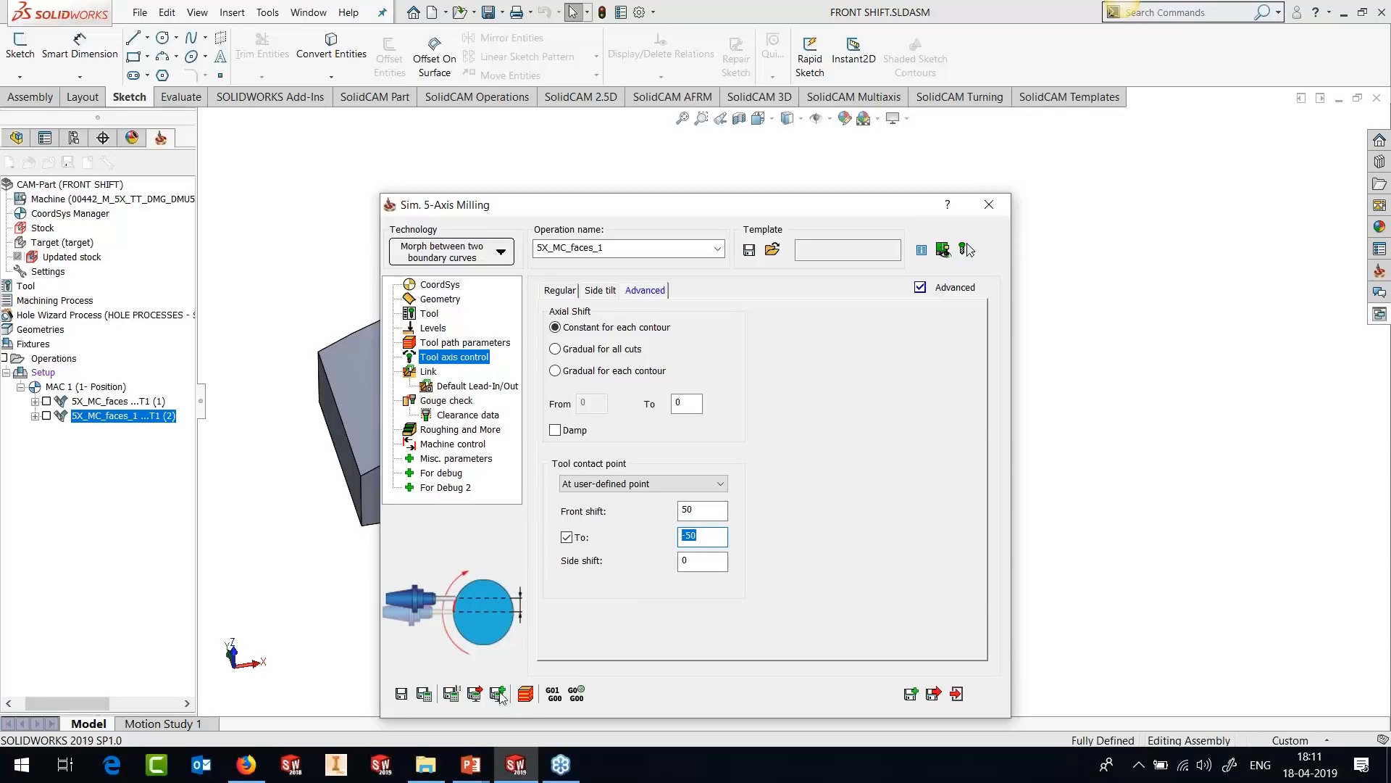
Simulate the front-shift toolpath block by block in a side view, examine the tool contact at the arc's far edge, and exit the simulation.
{"action": "left_click", "coordinate": [525, 693]}
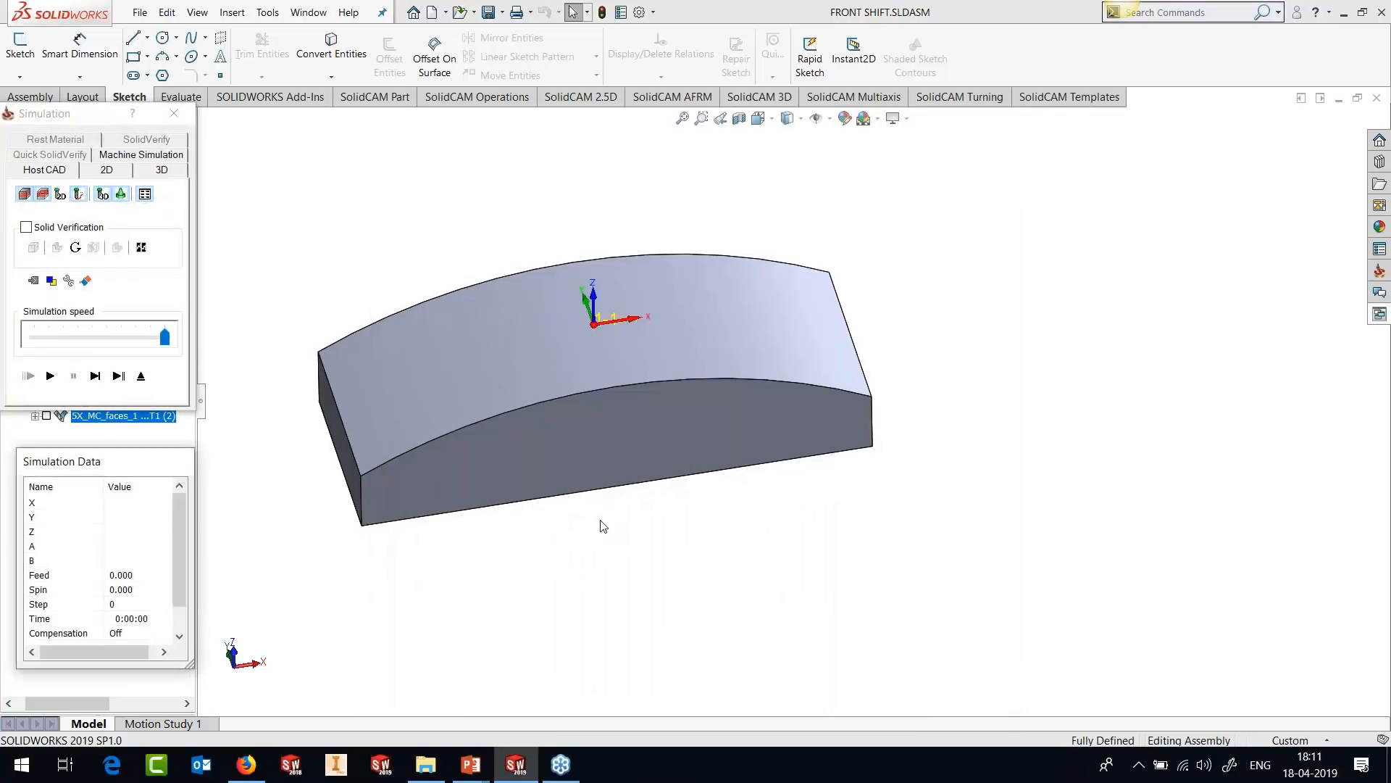
{"action": "key", "text": "space"}
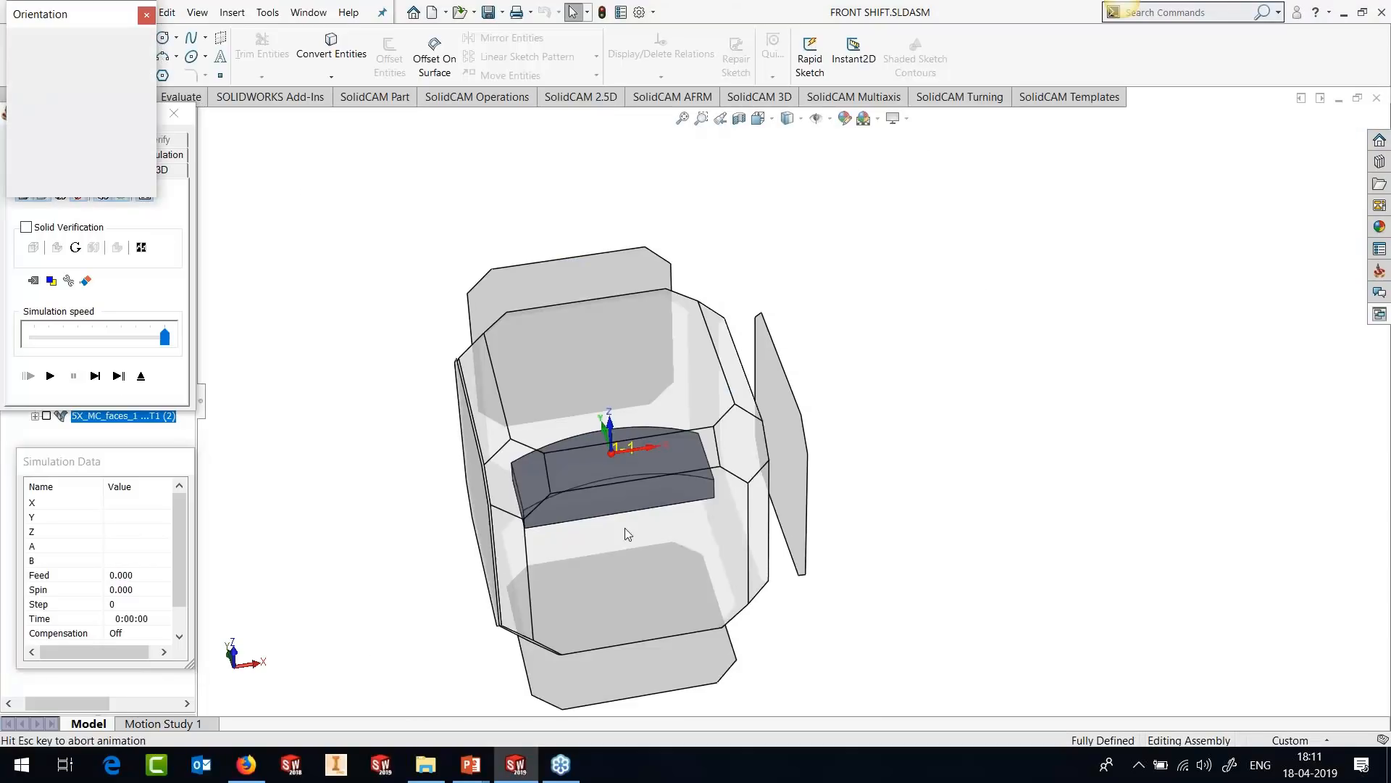
{"action": "left_click", "coordinate": [566, 419]}
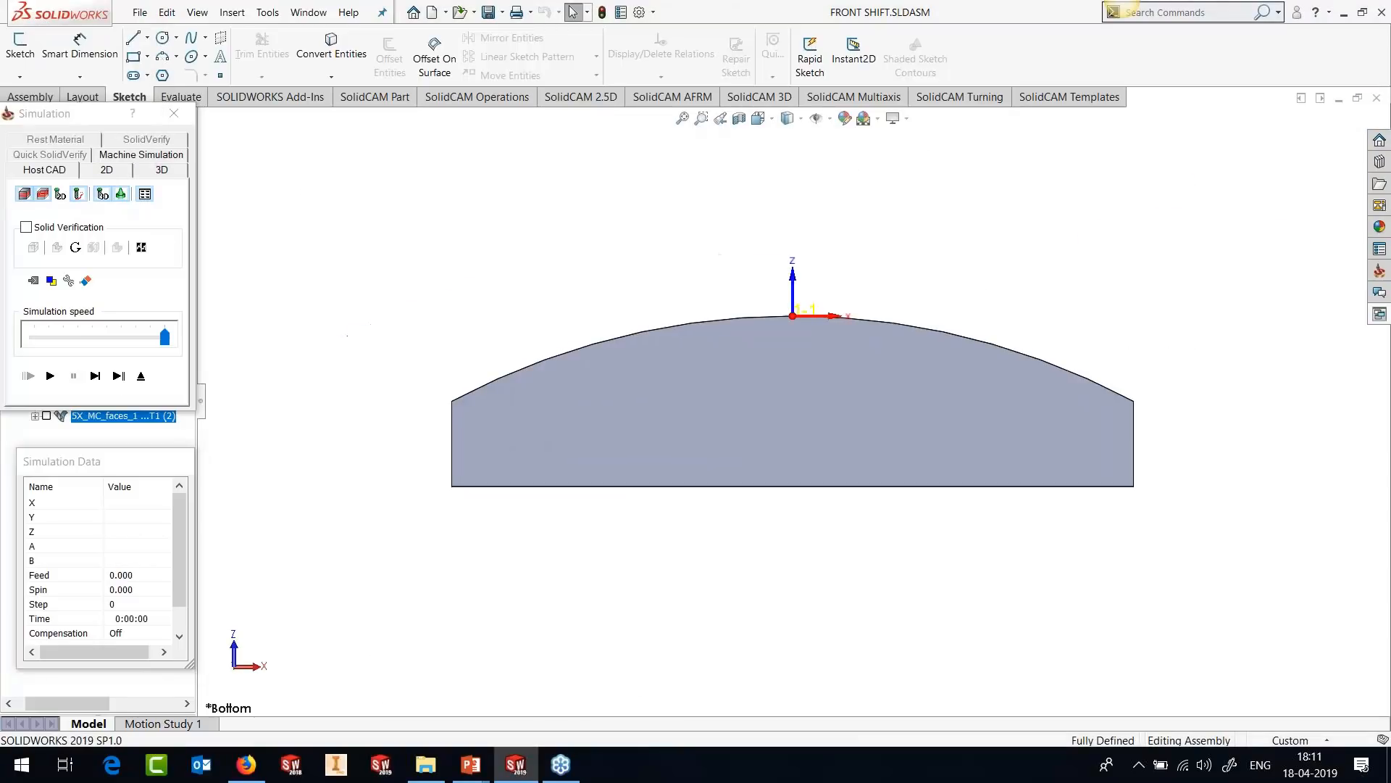
{"action": "left_click", "coordinate": [95, 377]}
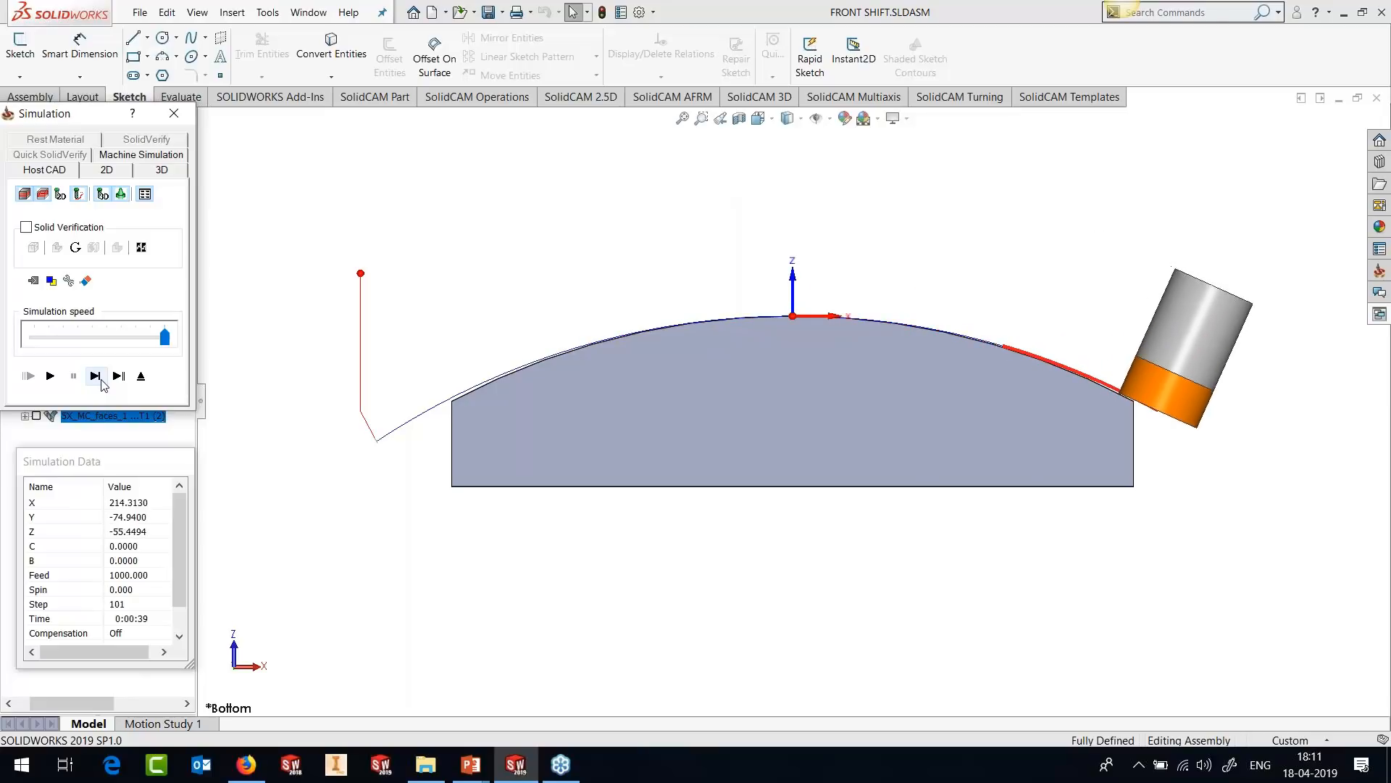
{"action": "left_click", "coordinate": [95, 375]}
{"action": "scroll", "coordinate": [1149, 391], "scroll_direction": "down", "scroll_amount": 8}
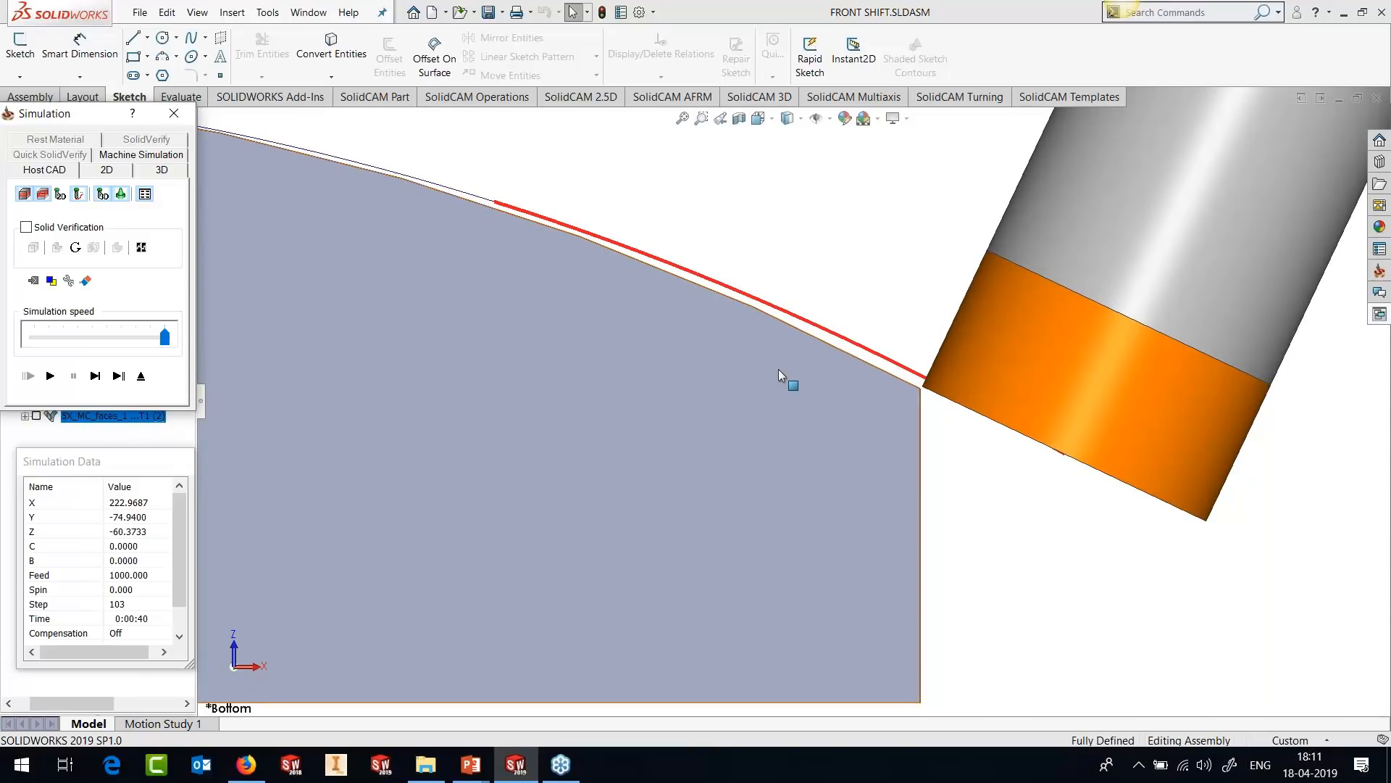
{"action": "scroll", "coordinate": [805, 353], "scroll_direction": "up", "scroll_amount": 8}
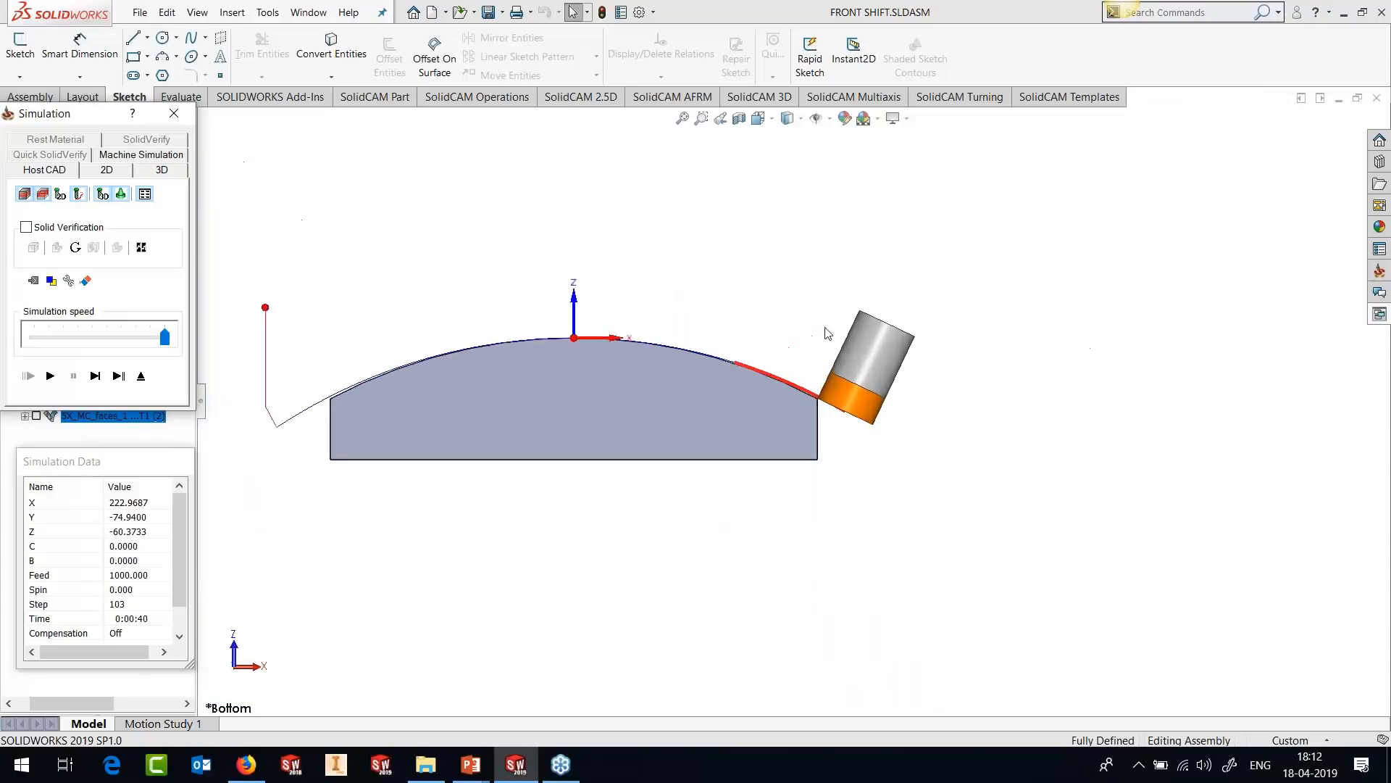
{"action": "middle_click_drag", "start_coordinate": [613, 290], "coordinate": [661, 359]}
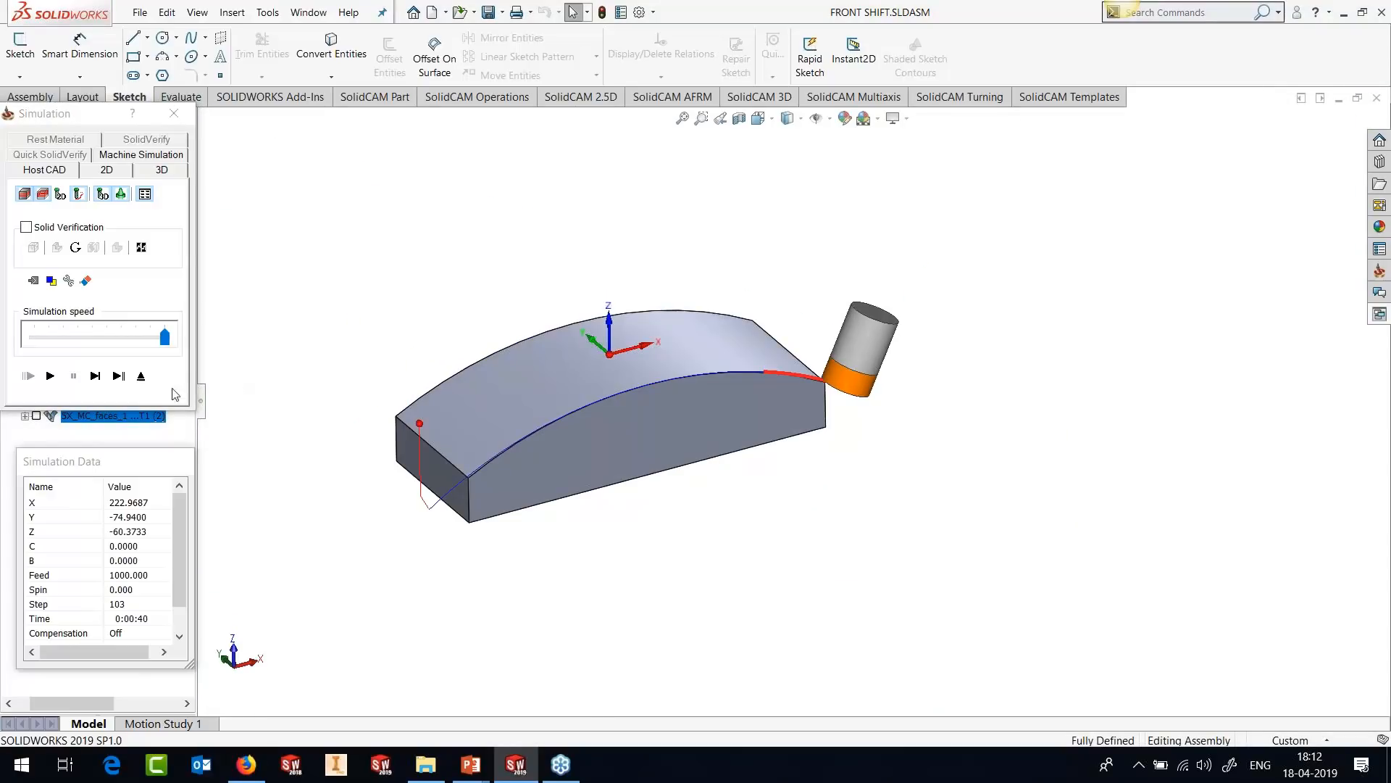
{"action": "left_click", "coordinate": [147, 377]}
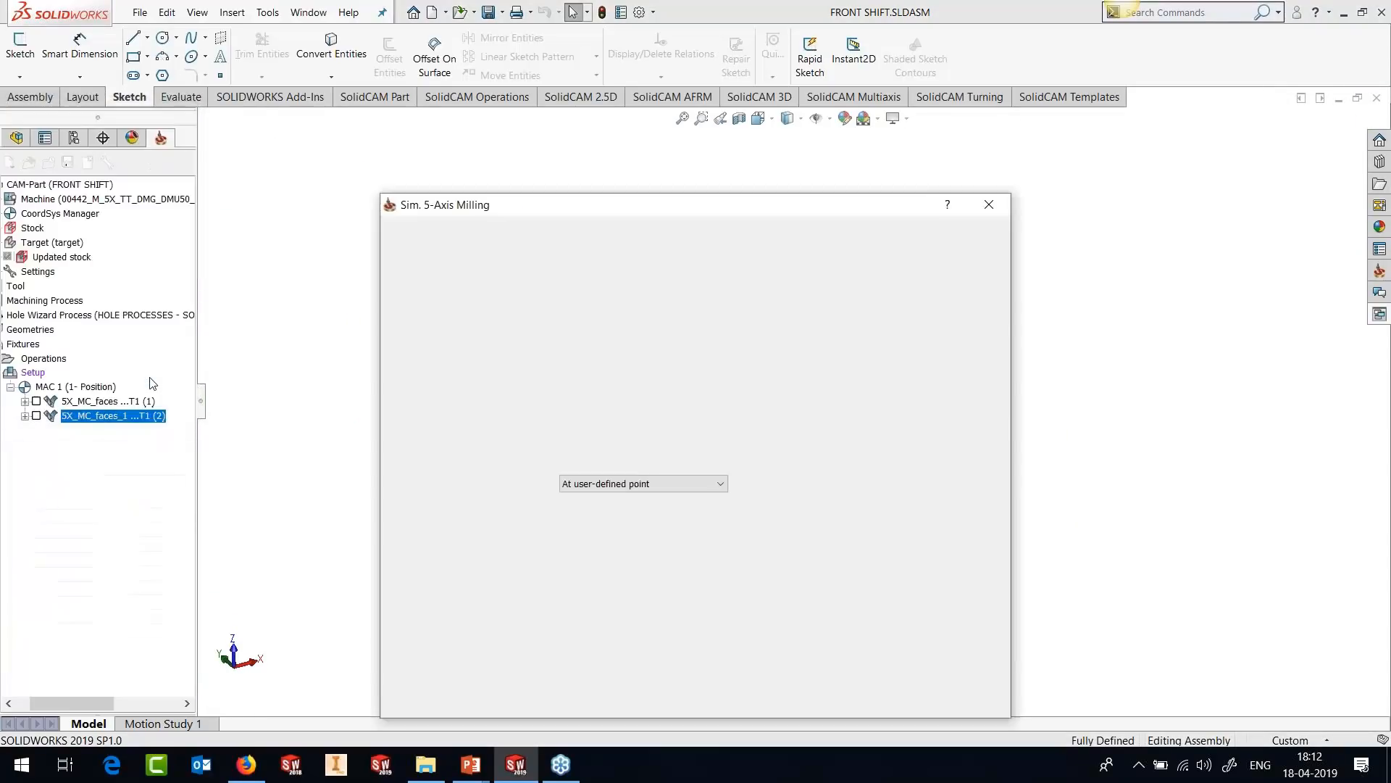
Close the operation's settings, display the 5X_MC_faces_1 toolpath to examine its extension past the face ends, and hide it again.
{"action": "left_click", "coordinate": [991, 209]}
{"action": "middle_click_drag", "start_coordinate": [658, 361], "coordinate": [661, 427]}
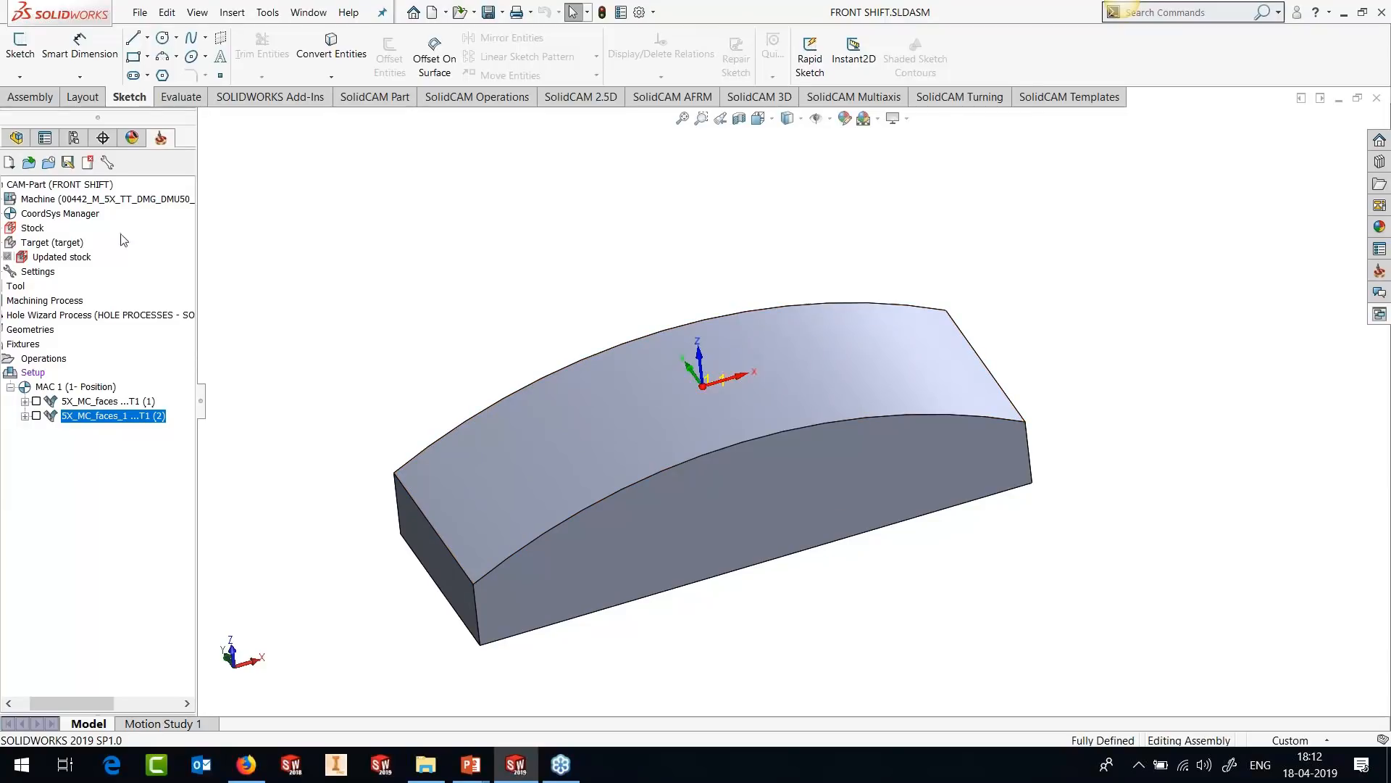
{"action": "left_click", "coordinate": [36, 416]}
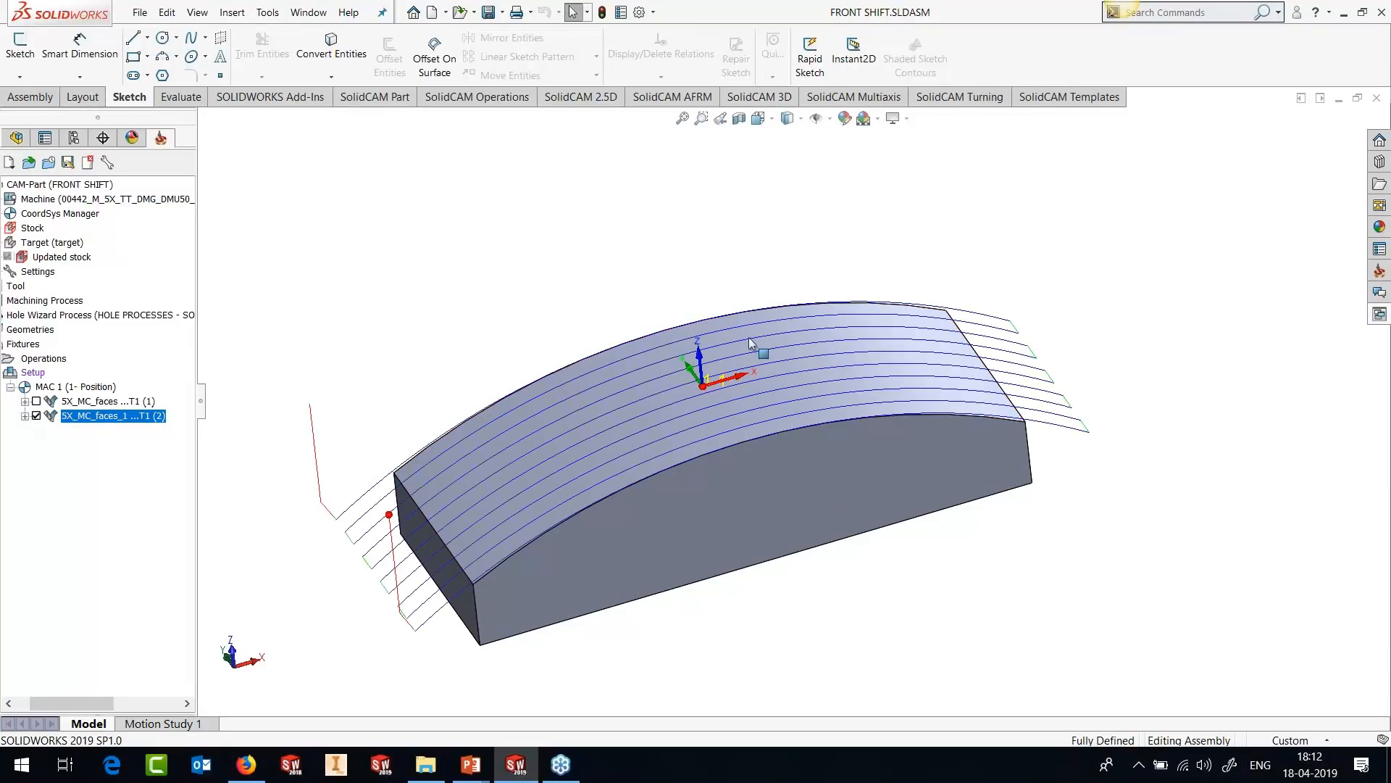
{"action": "middle_click_drag", "start_coordinate": [757, 346], "coordinate": [775, 406]}
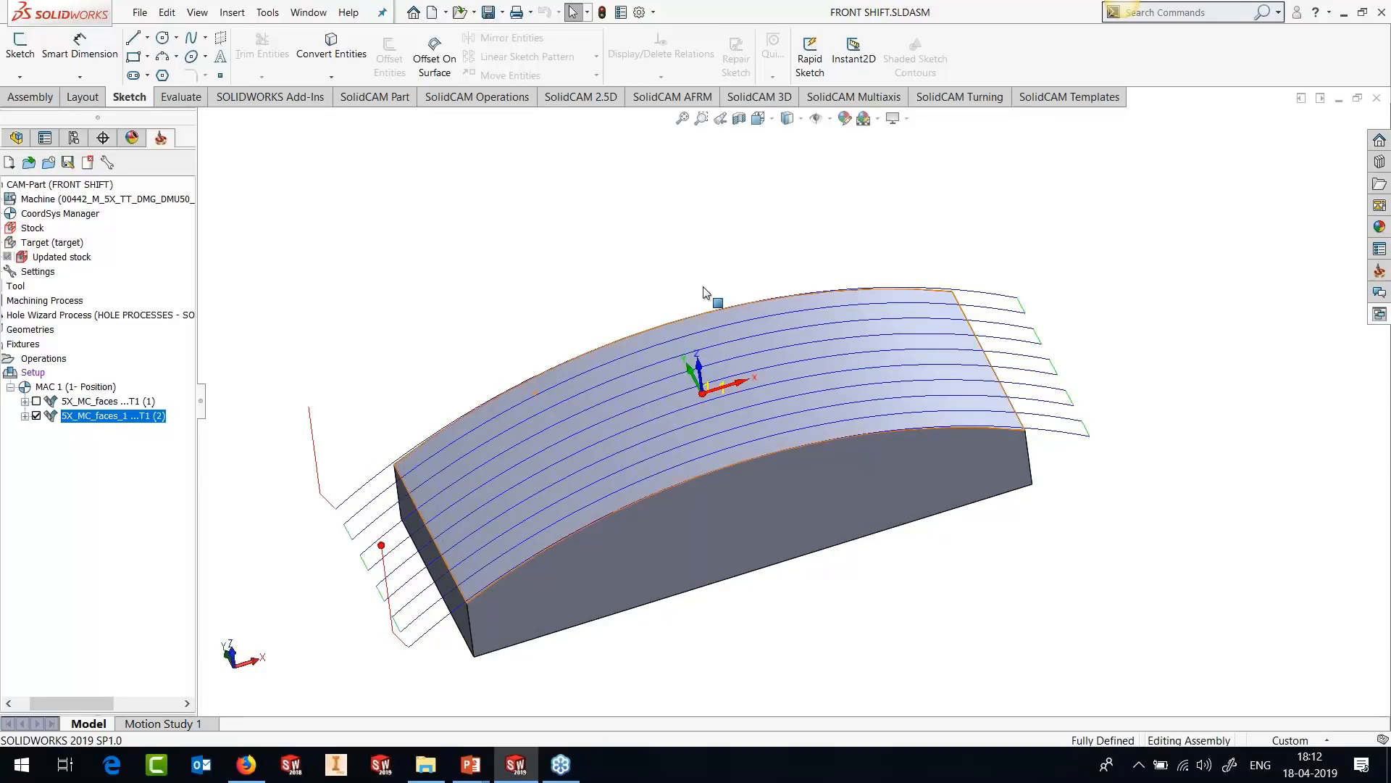
{"action": "left_click", "coordinate": [266, 13]}
{"action": "left_click", "coordinate": [624, 226]}
{"action": "left_click", "coordinate": [35, 418]}
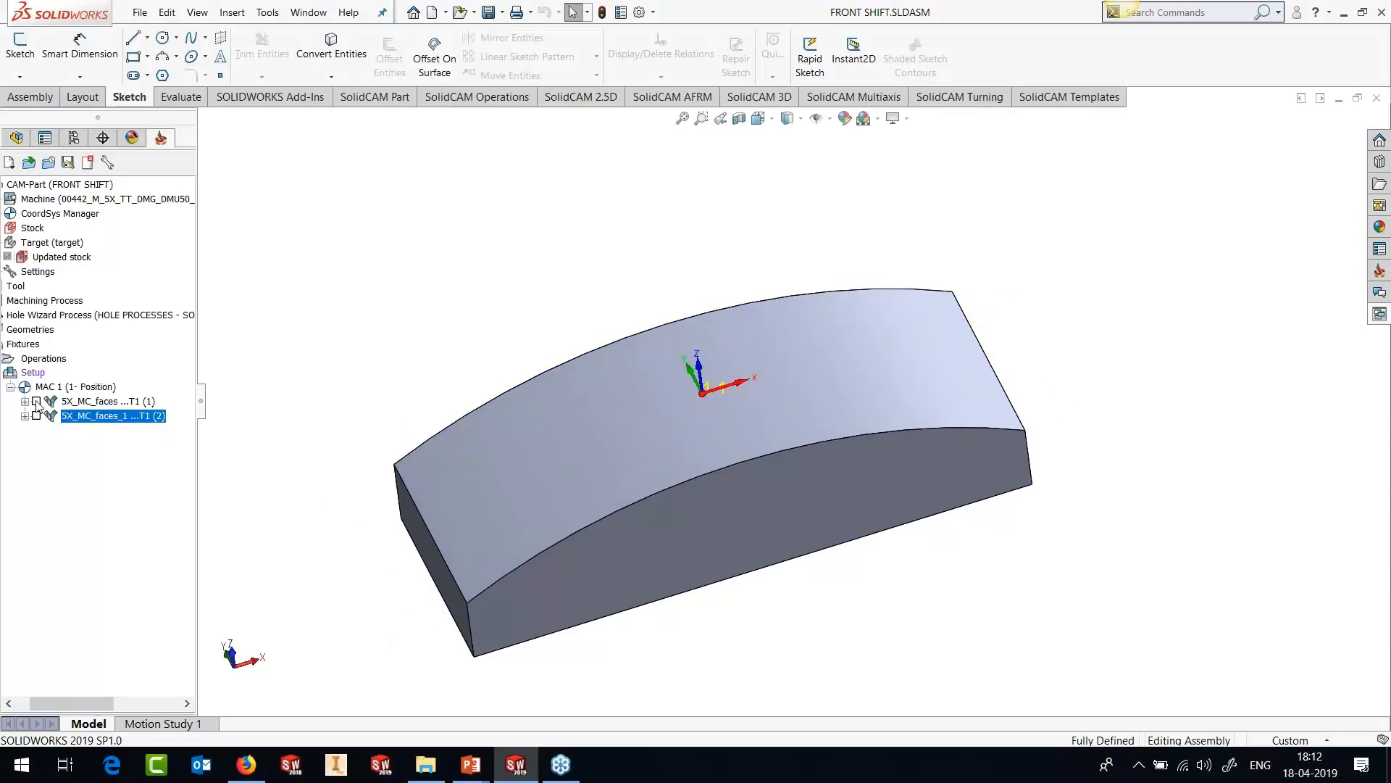
Show the 5X_MC_faces toolpath, set the operation's tool contact point to Auto, and save and recalculate it with its link settings open.
{"action": "left_click", "coordinate": [36, 402]}
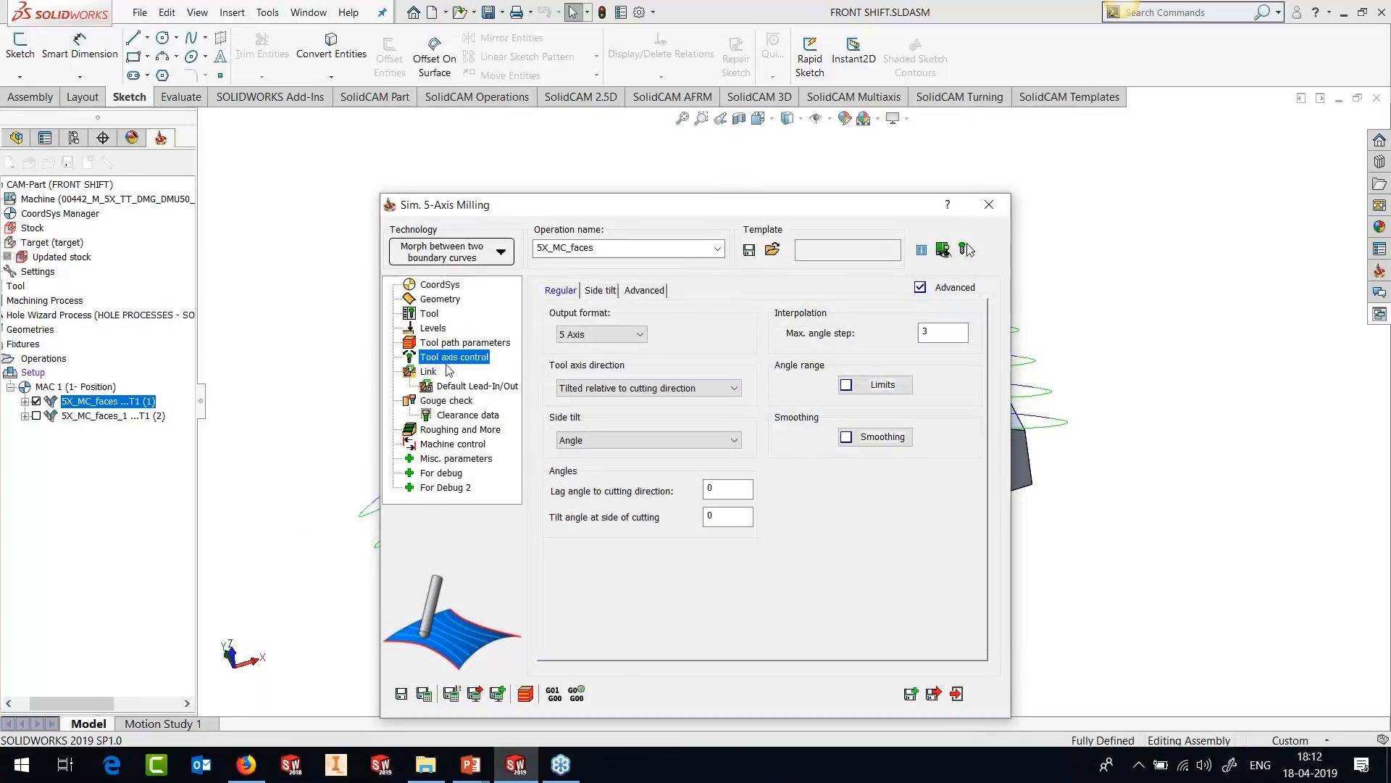
{"action": "left_click", "coordinate": [644, 290]}
{"action": "left_click", "coordinate": [595, 484]}
{"action": "left_click", "coordinate": [592, 500]}
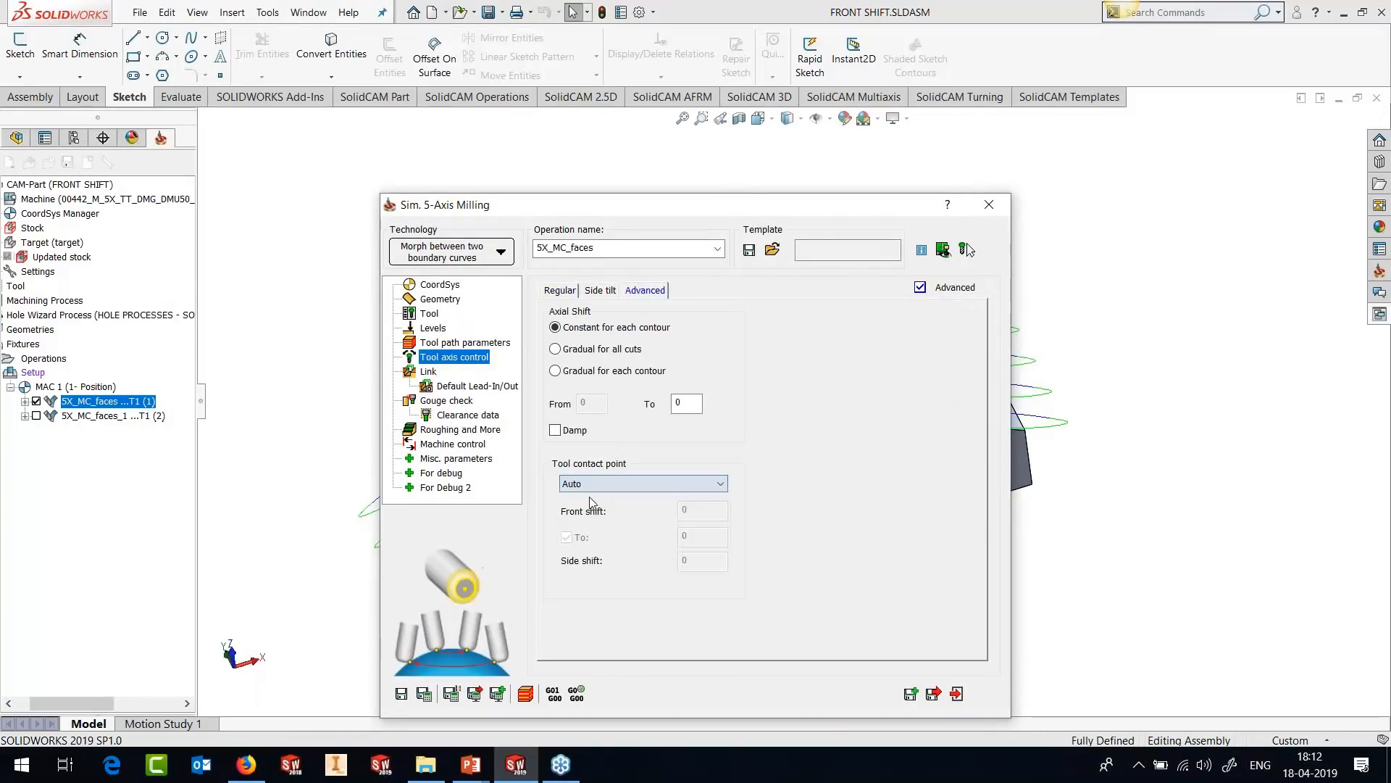
{"action": "left_click", "coordinate": [426, 374]}
{"action": "left_click", "coordinate": [639, 291]}
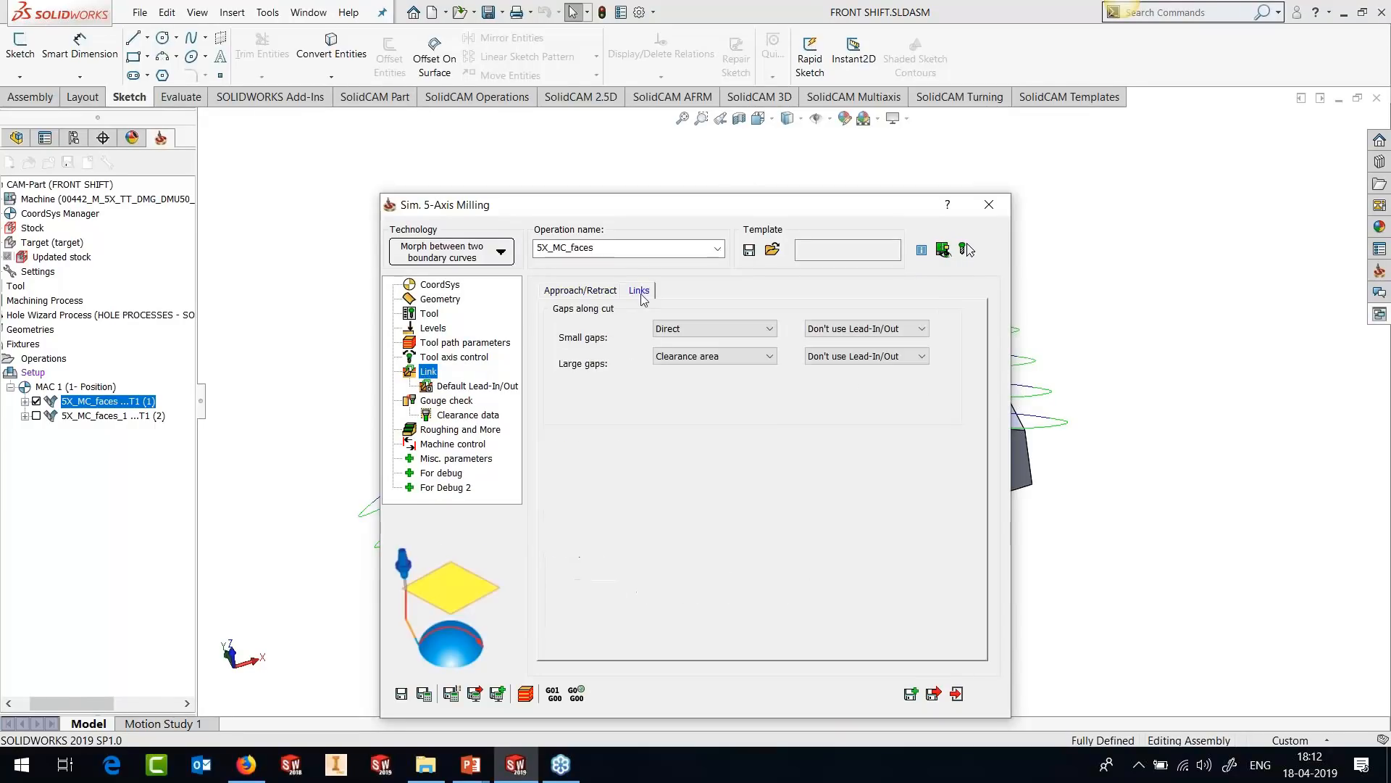
{"action": "left_click", "coordinate": [425, 695]}
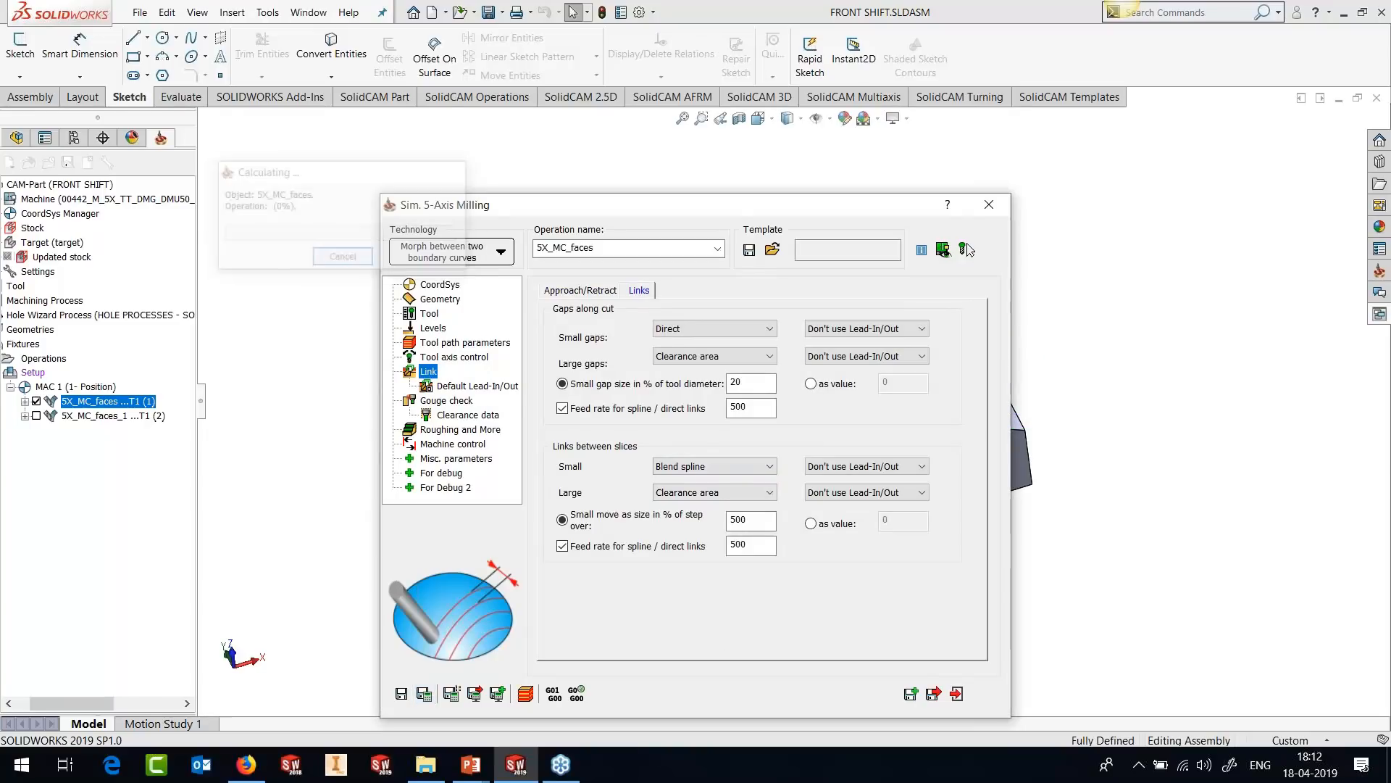
Review the feed rate for spline and direct links between slices, and compare it with the tool's cutting feed.
{"action": "left_click", "coordinate": [751, 544]}
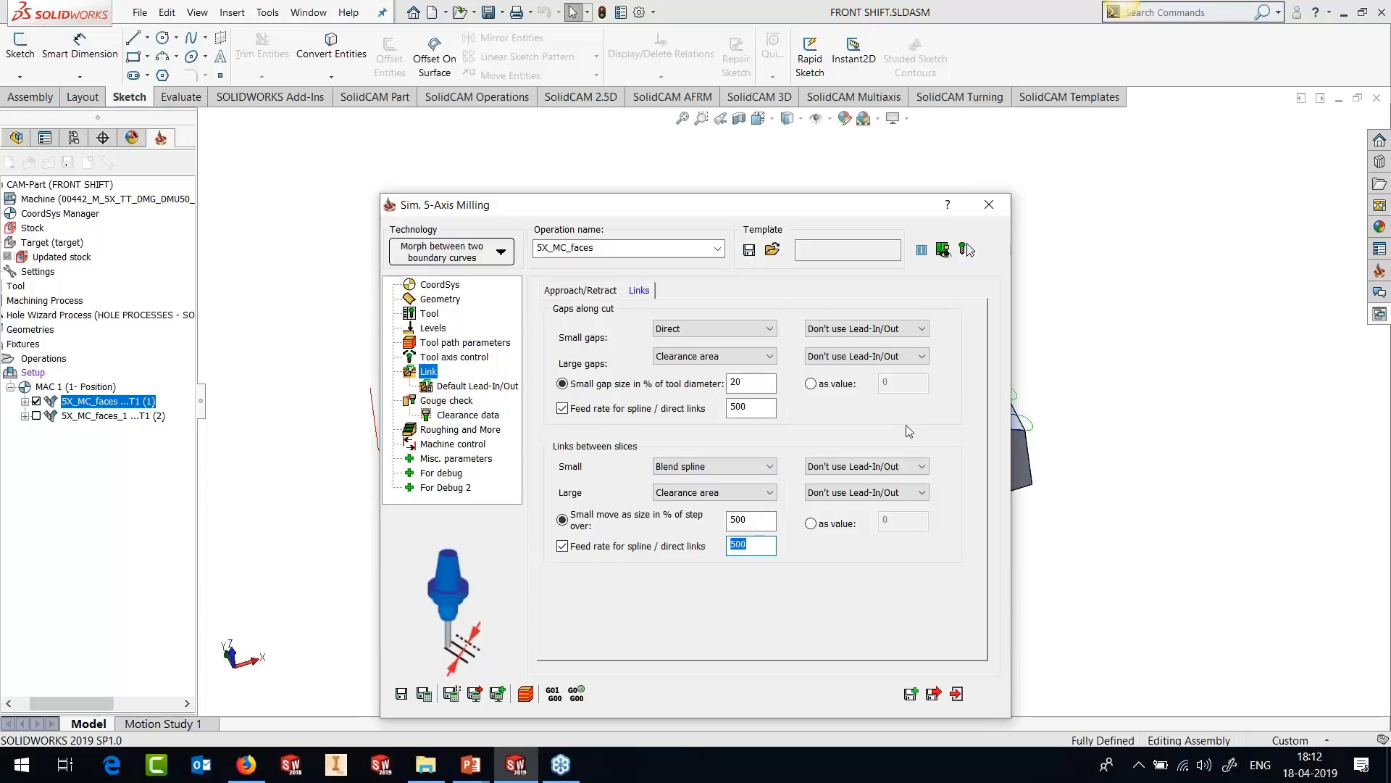
{"action": "left_click", "coordinate": [430, 313]}
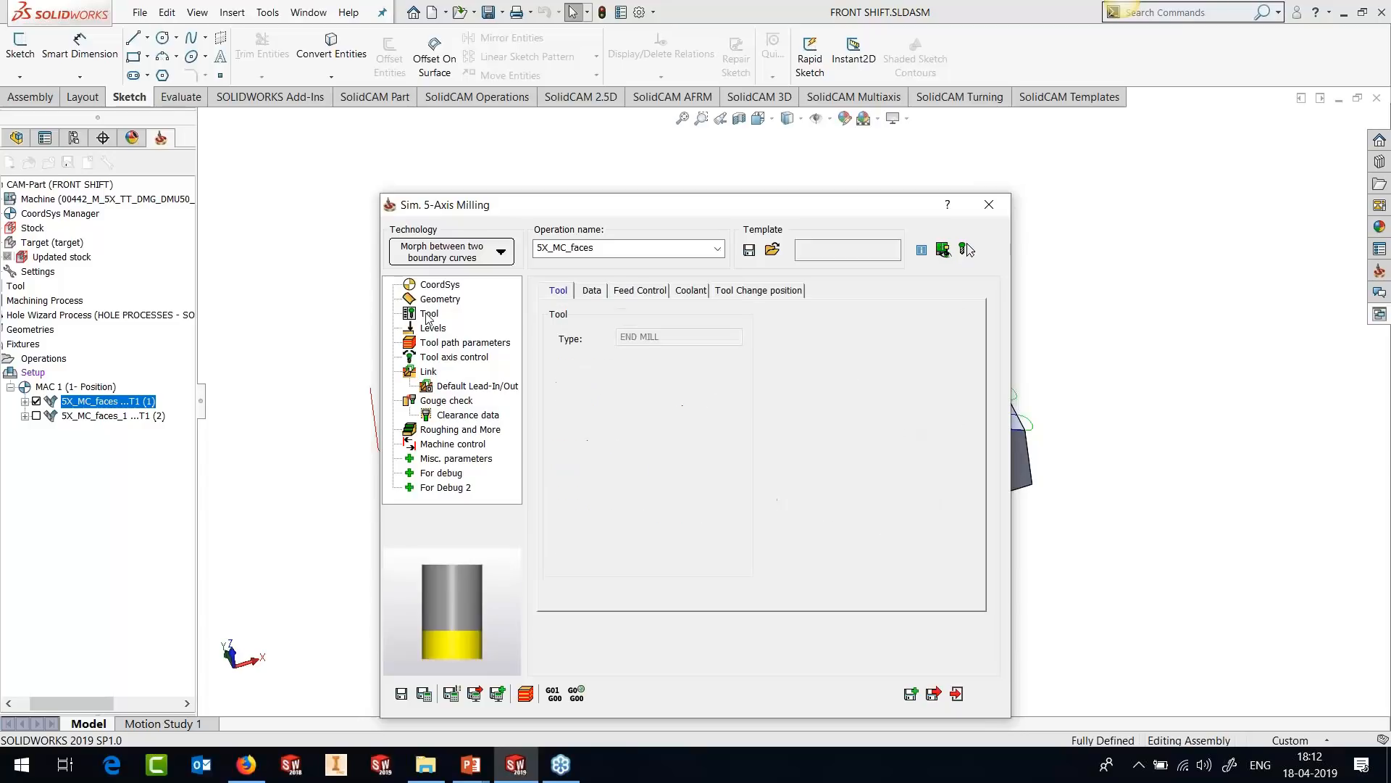
{"action": "left_click", "coordinate": [592, 290]}
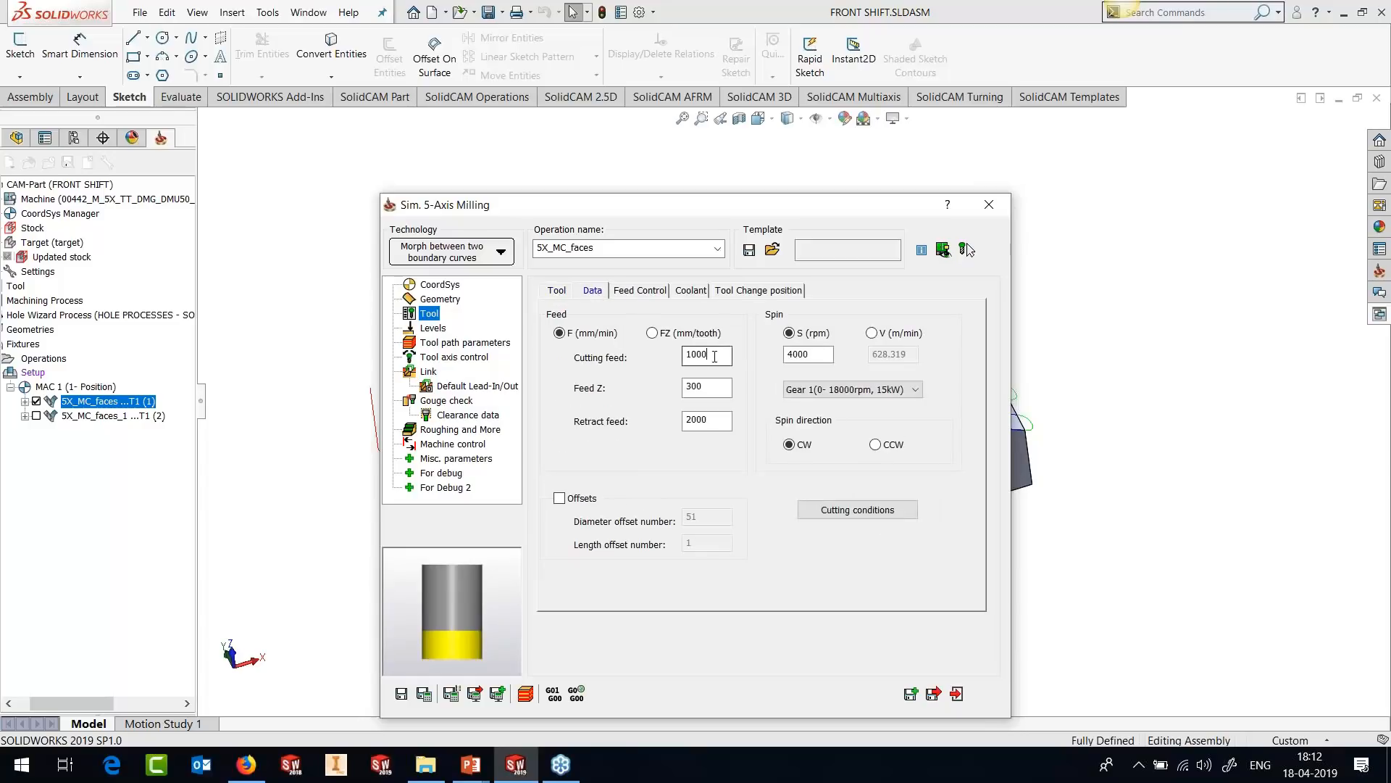
Simulate the operation block by block to the link move past the face, check its feed in the simulation data, and close the operation.
{"action": "left_click", "coordinate": [526, 694]}
{"action": "left_click", "coordinate": [966, 250]}
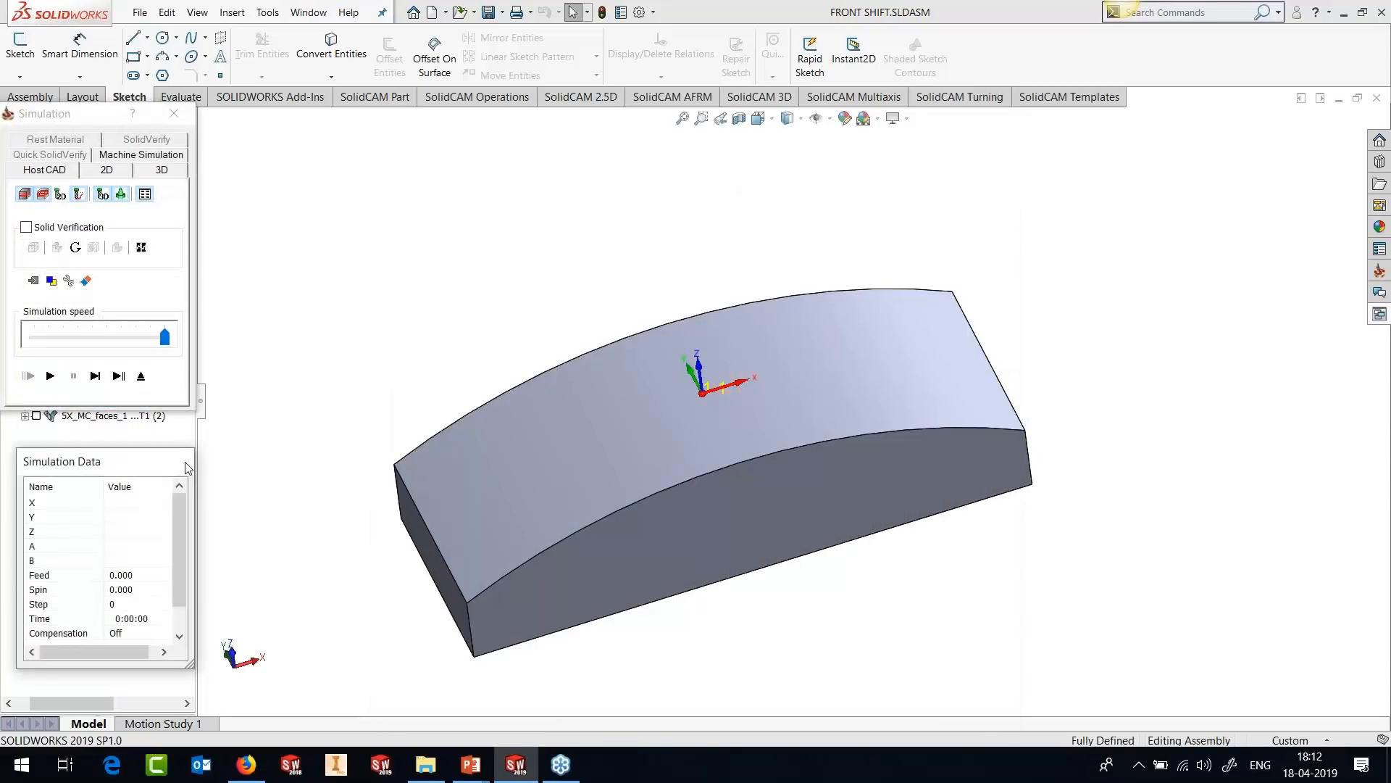
{"action": "left_click", "coordinate": [96, 376]}
{"action": "left_click", "coordinate": [95, 377]}
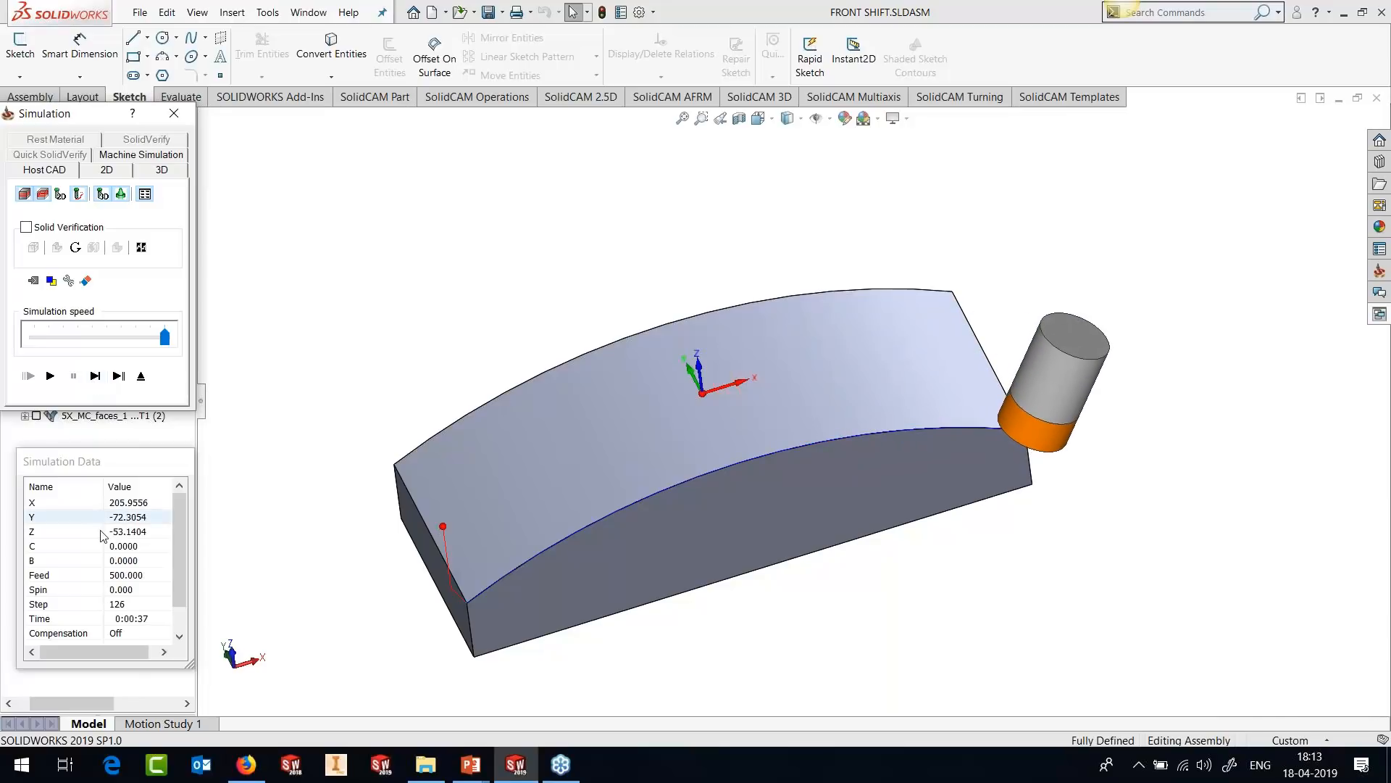
{"action": "left_click_drag", "start_coordinate": [110, 470], "coordinate": [407, 336]}
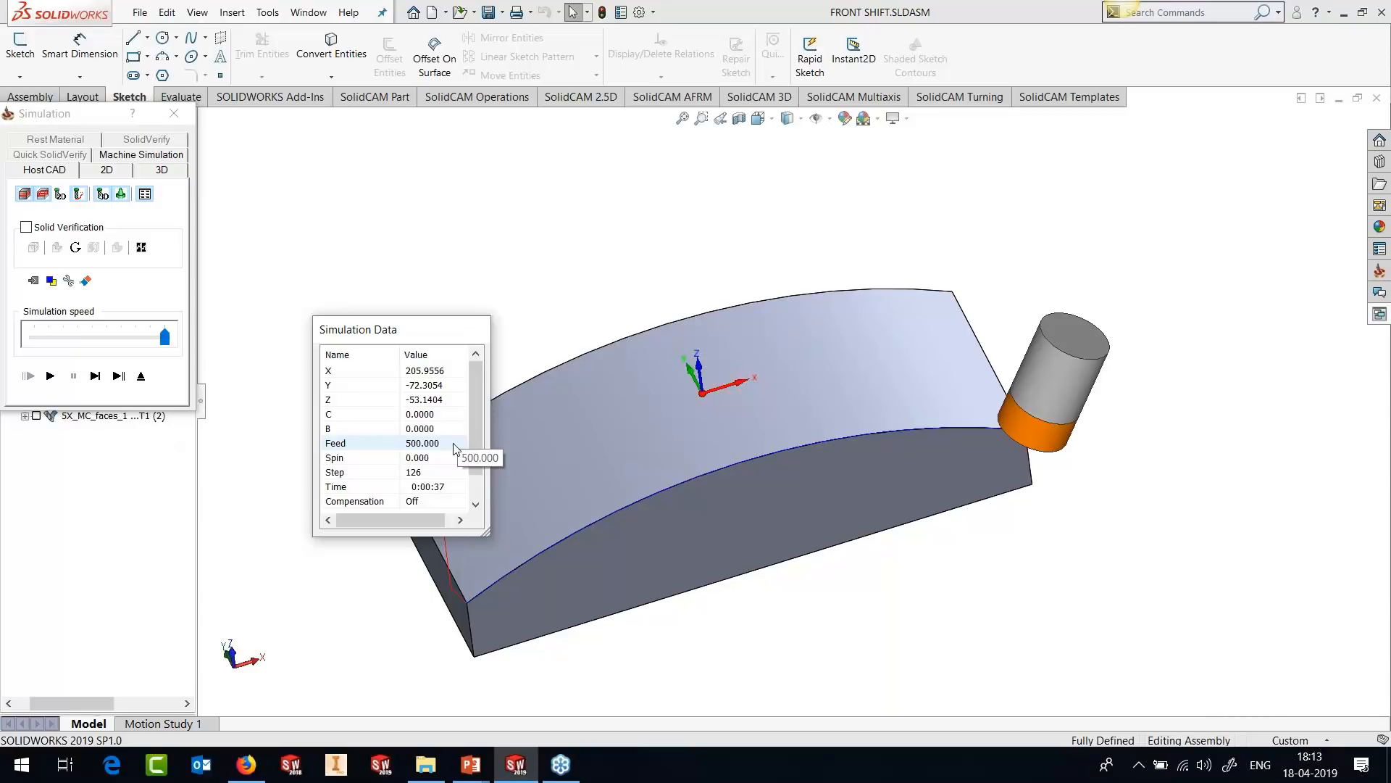
{"action": "left_click", "coordinate": [141, 377]}
{"action": "left_click", "coordinate": [1008, 205]}
Open the existing CAM-Part SMOOTH TP.PRT from the NEW FEATURES folder.
{"action": "left_click", "coordinate": [267, 12]}
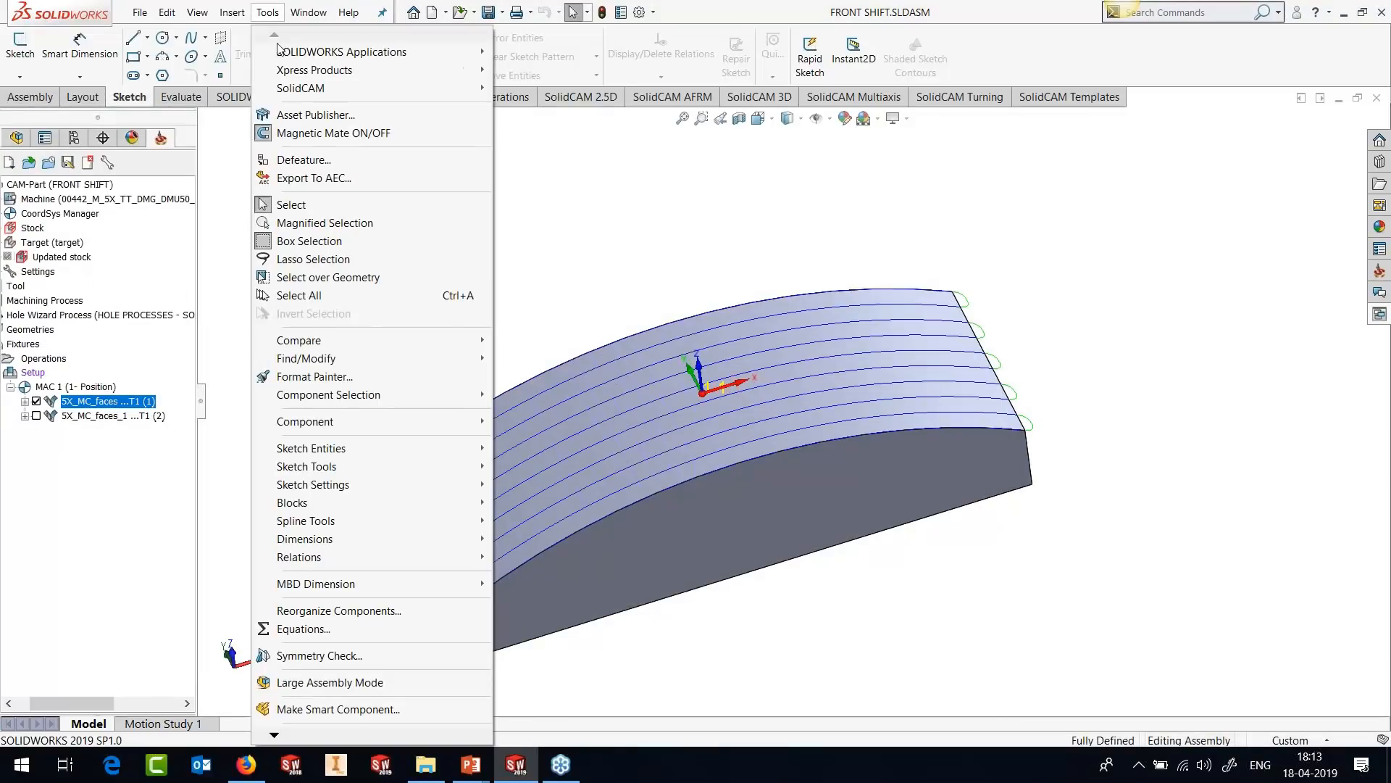
{"action": "mouse_move", "coordinate": [278, 89]}
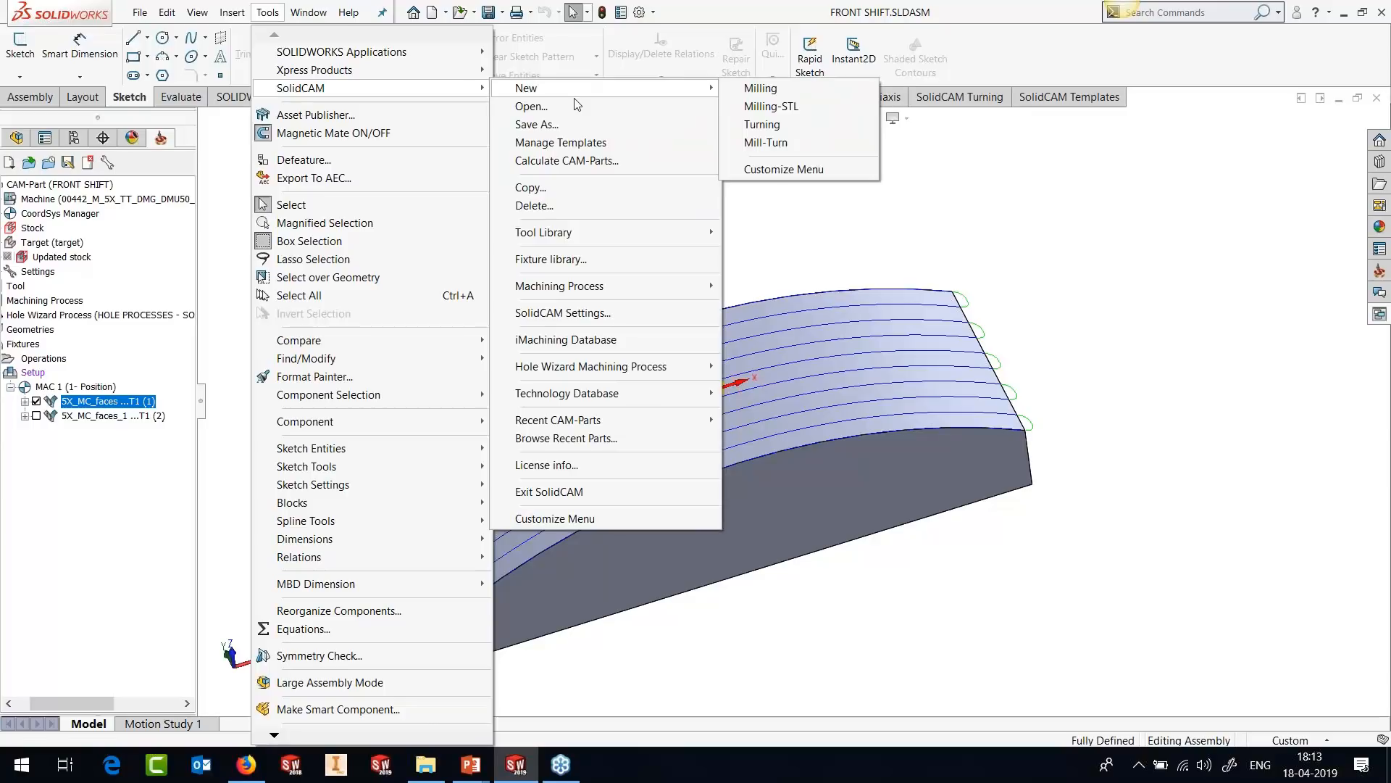
{"action": "left_click", "coordinate": [579, 106]}
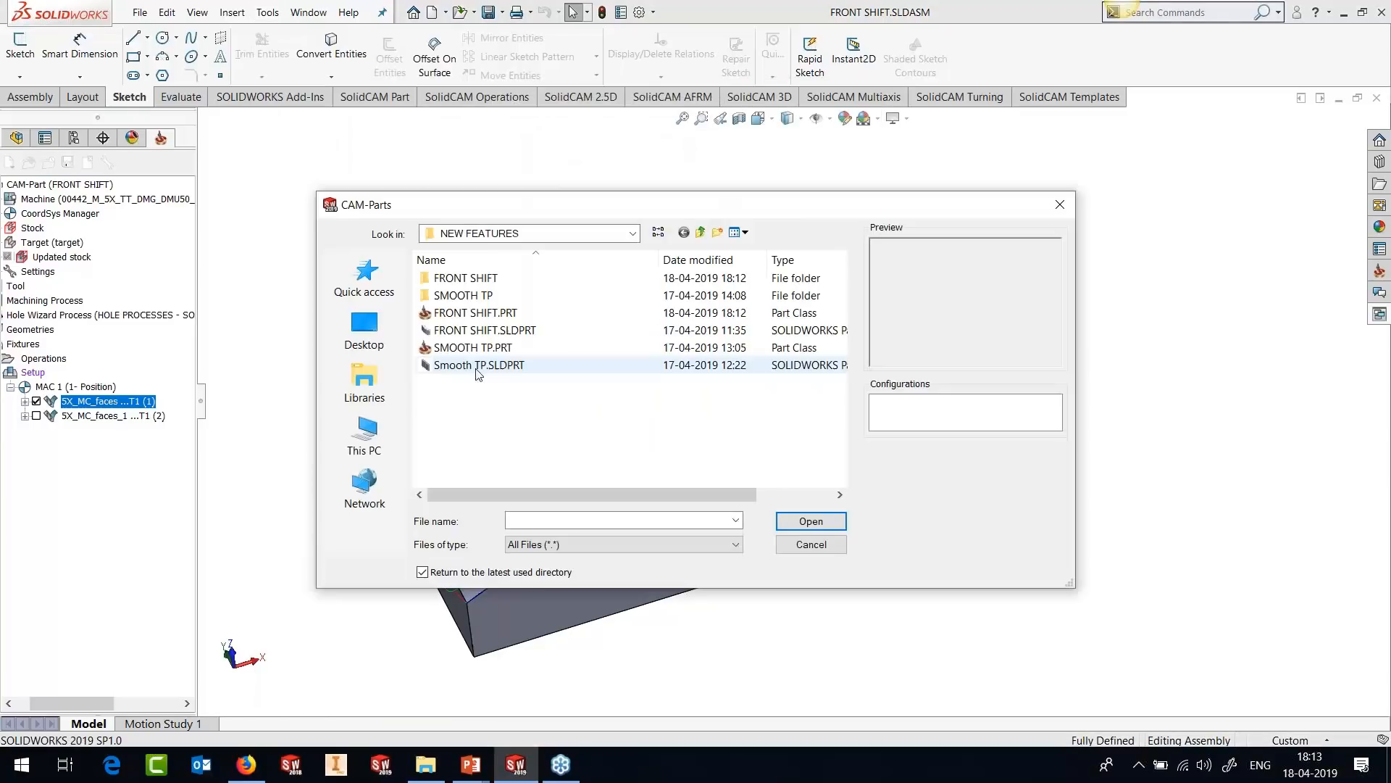
{"action": "left_click", "coordinate": [475, 364]}
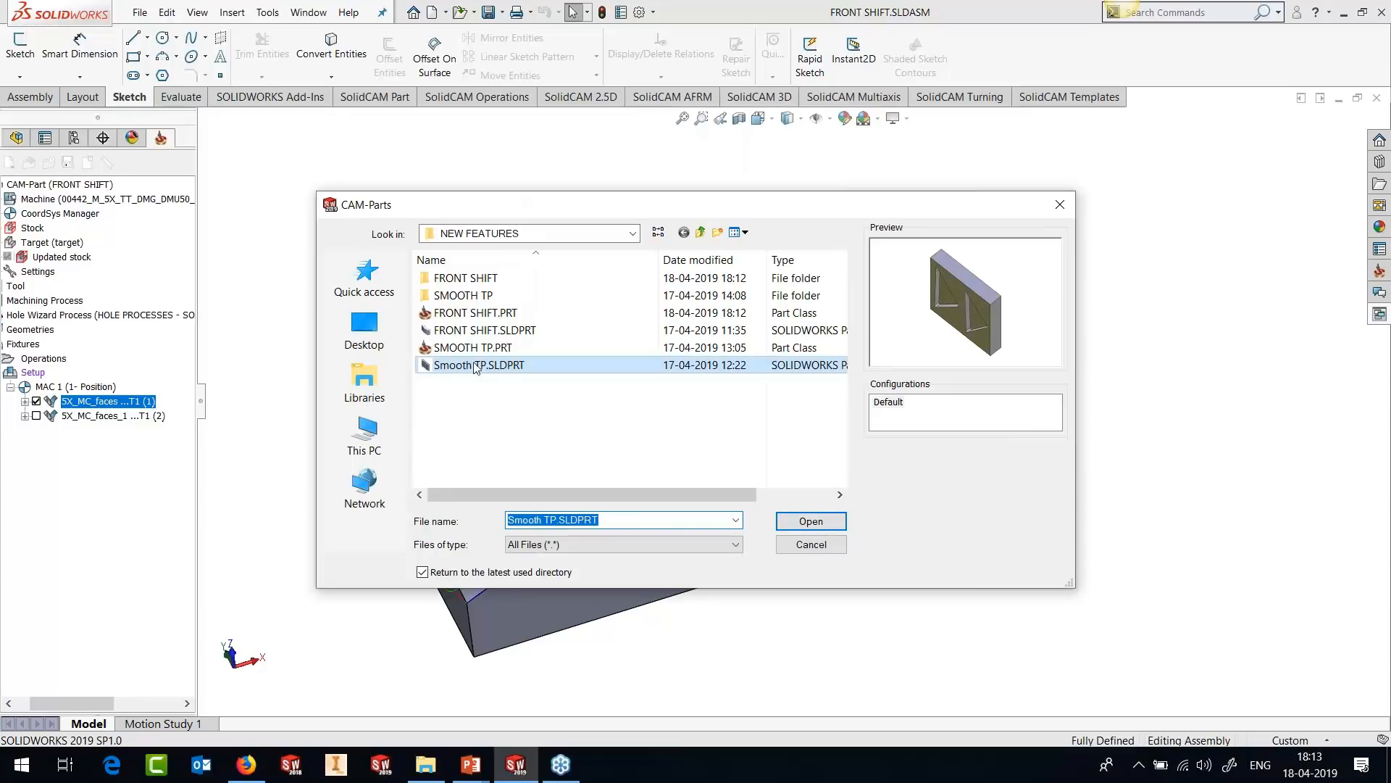
{"action": "left_click", "coordinate": [475, 347]}
{"action": "left_click", "coordinate": [811, 521]}
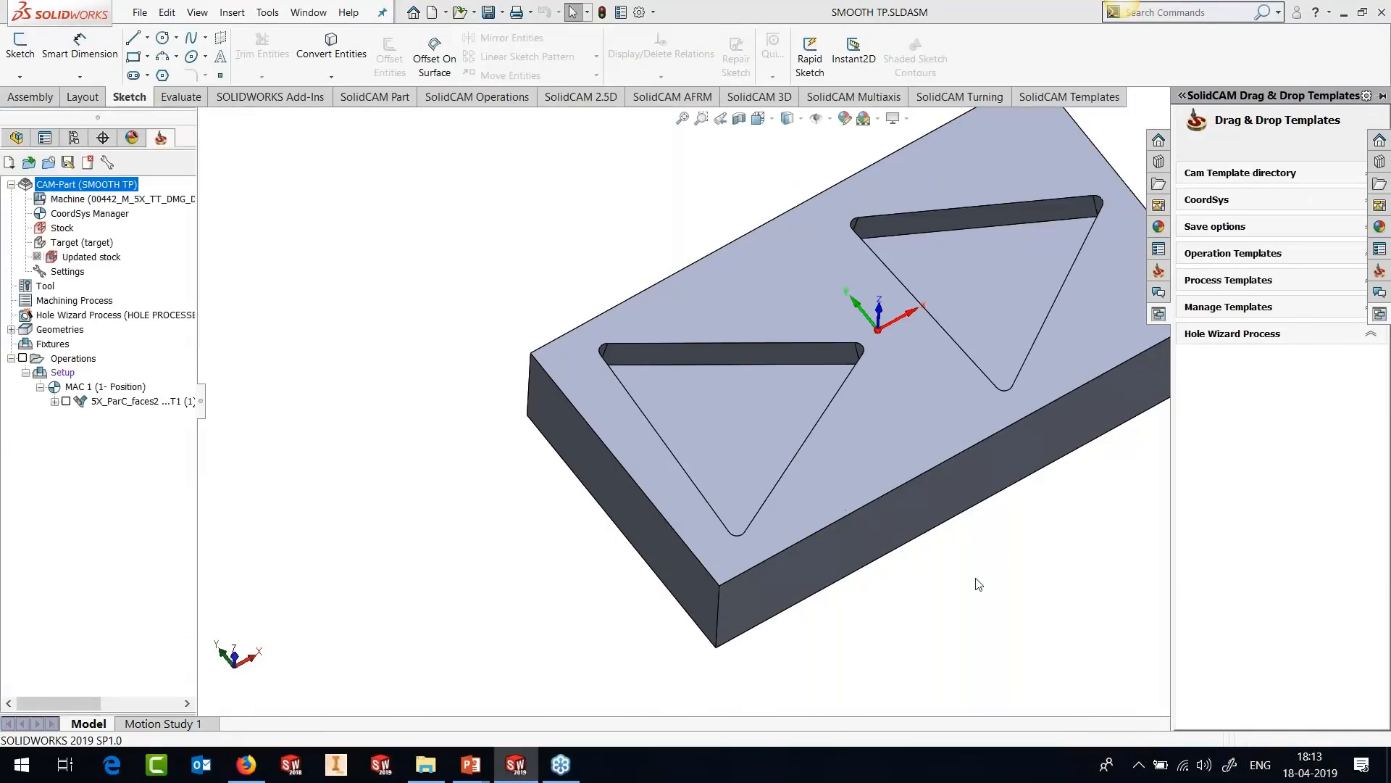
Review the tool path modification settings of operation 5X_ParC_faces2, close it, and show its toolpath near the triangular pocket's corner.
{"action": "right_click", "coordinate": [108, 403]}
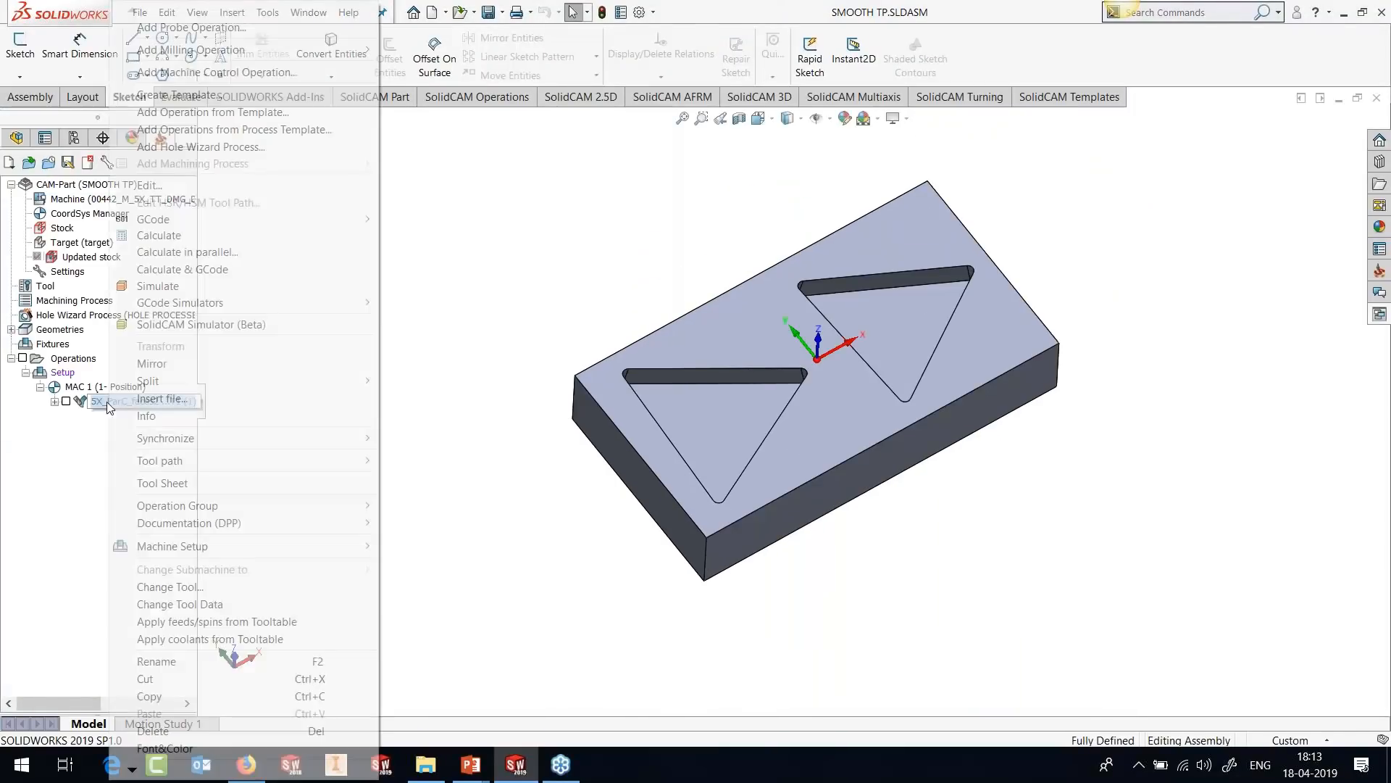
{"action": "left_click", "coordinate": [150, 186]}
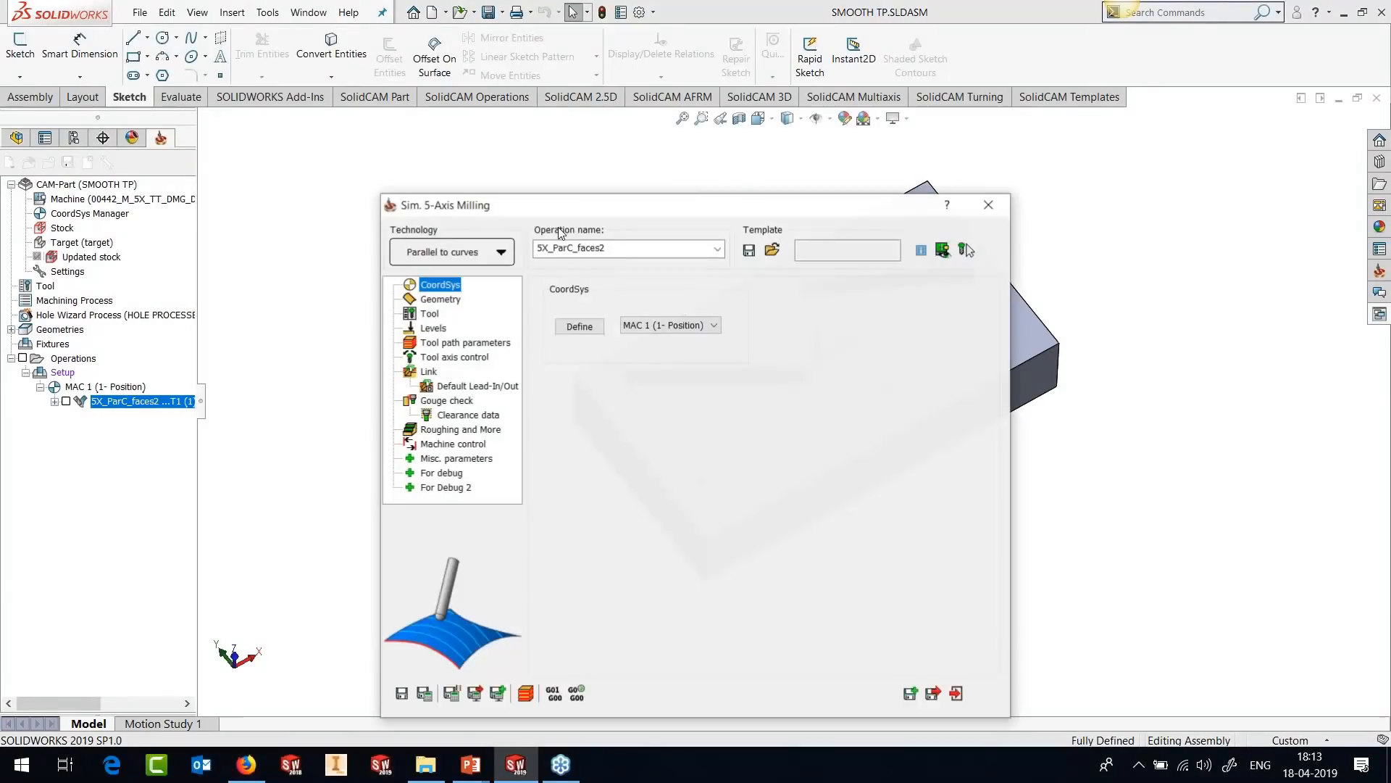
{"action": "left_click", "coordinate": [464, 342]}
{"action": "left_click", "coordinate": [667, 290]}
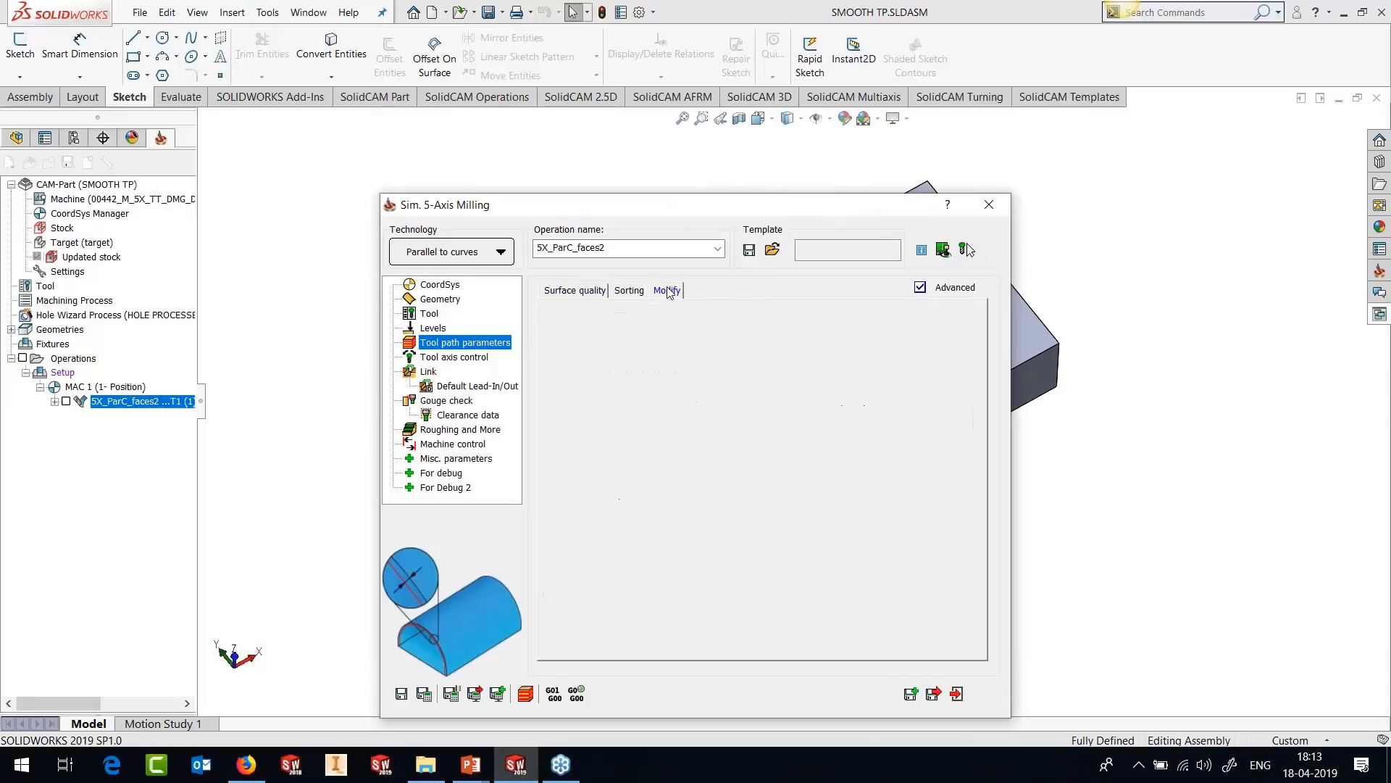
{"action": "left_click", "coordinate": [987, 205]}
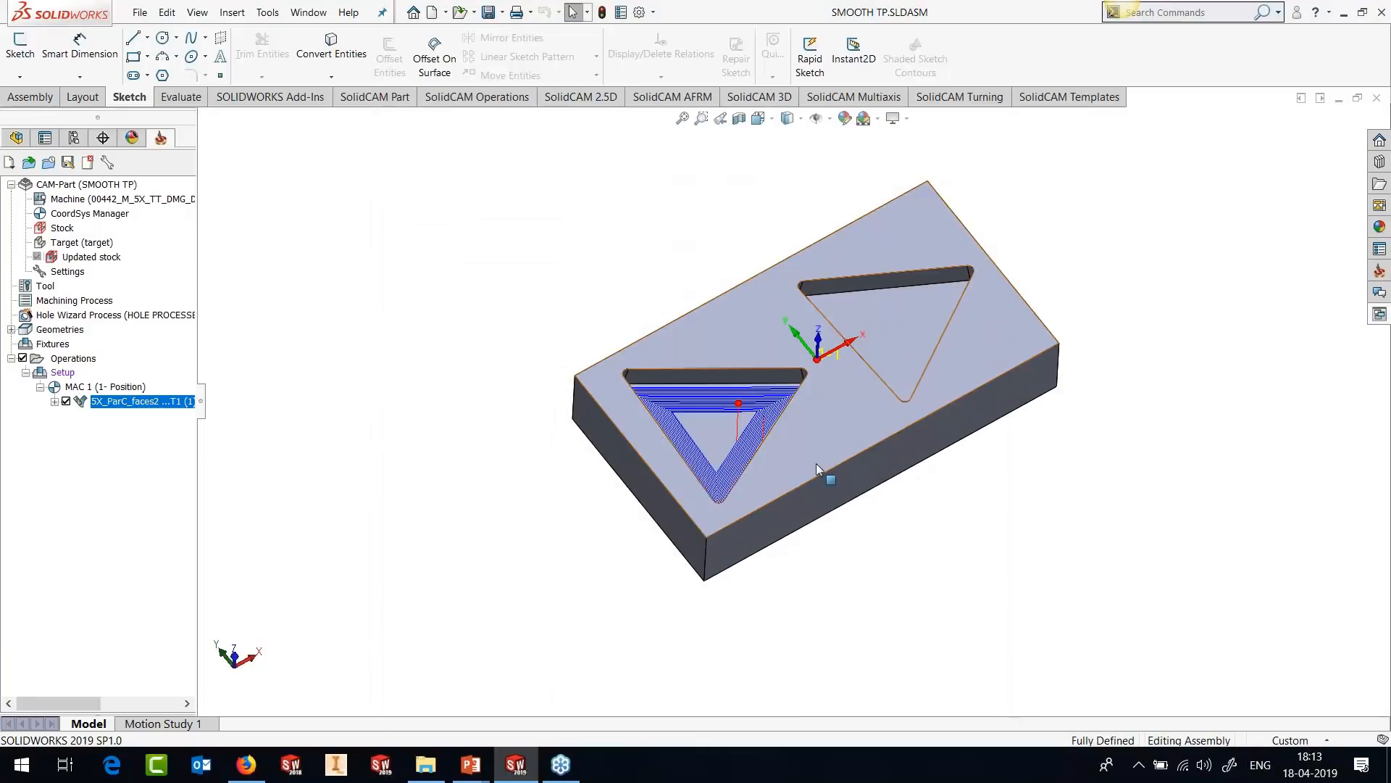
{"action": "scroll", "coordinate": [829, 435], "scroll_direction": "down", "scroll_amount": 3}
{"action": "scroll", "coordinate": [840, 386], "scroll_direction": "down", "scroll_amount": 6}
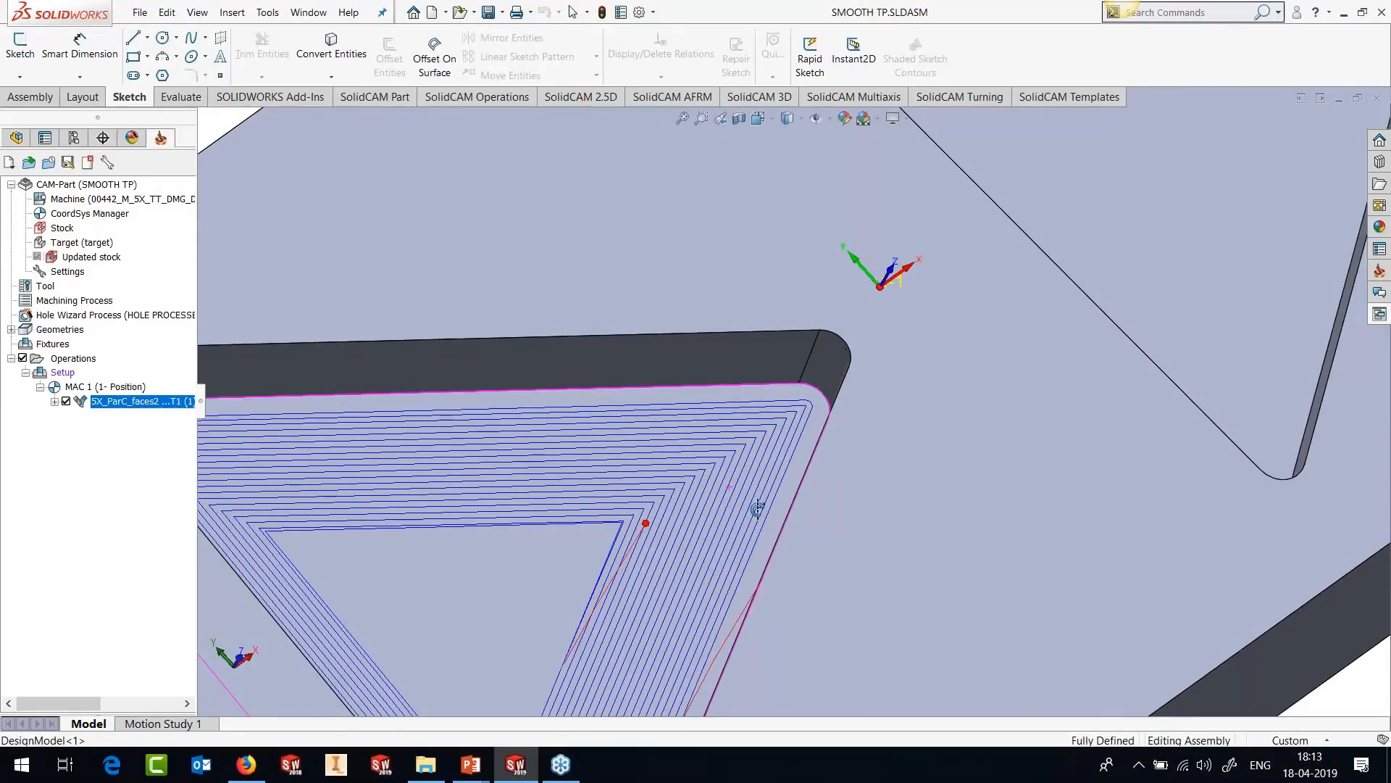
{"action": "scroll", "coordinate": [785, 451], "scroll_direction": "down", "scroll_amount": 1}
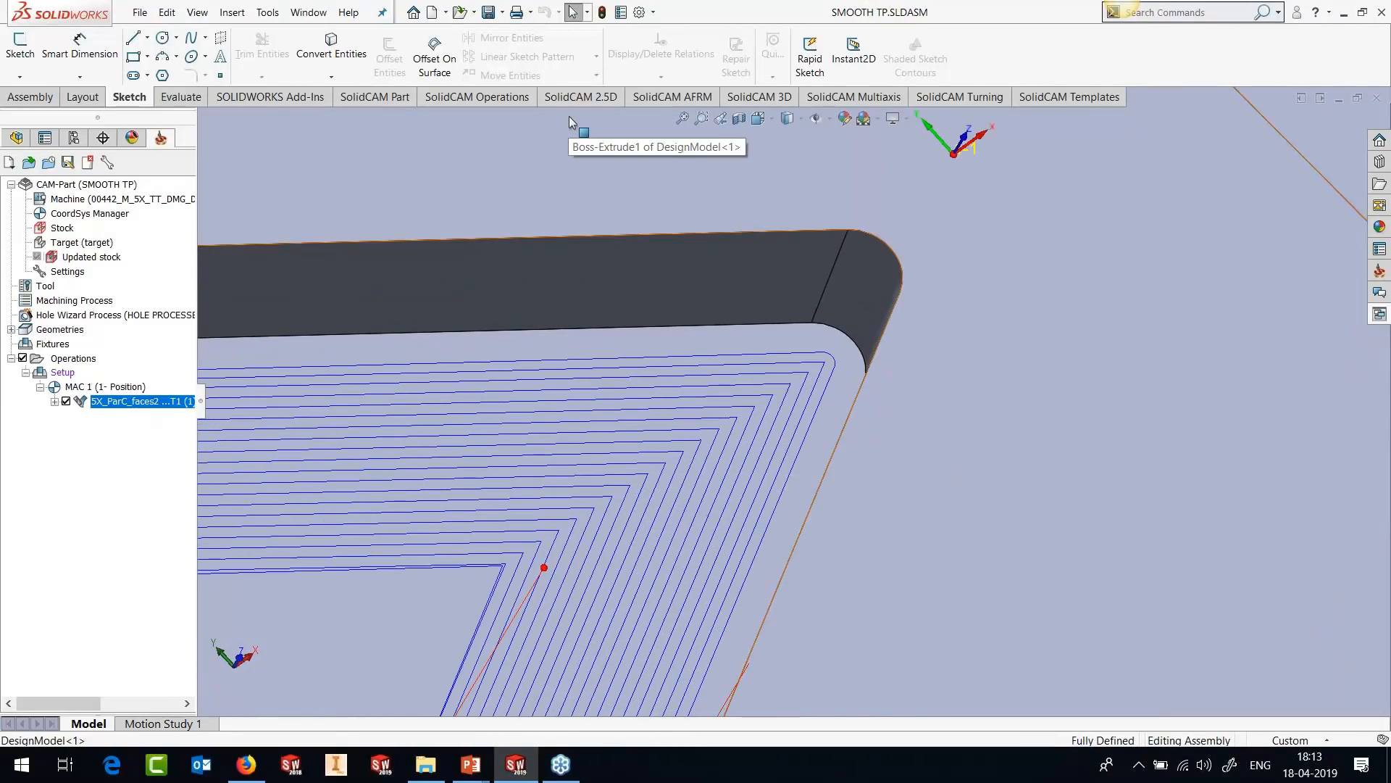
Edit 5X_ParC_faces2 to round the toolpath corners with an additional radius of 10, and close the operation.
{"action": "right_click", "coordinate": [116, 403]}
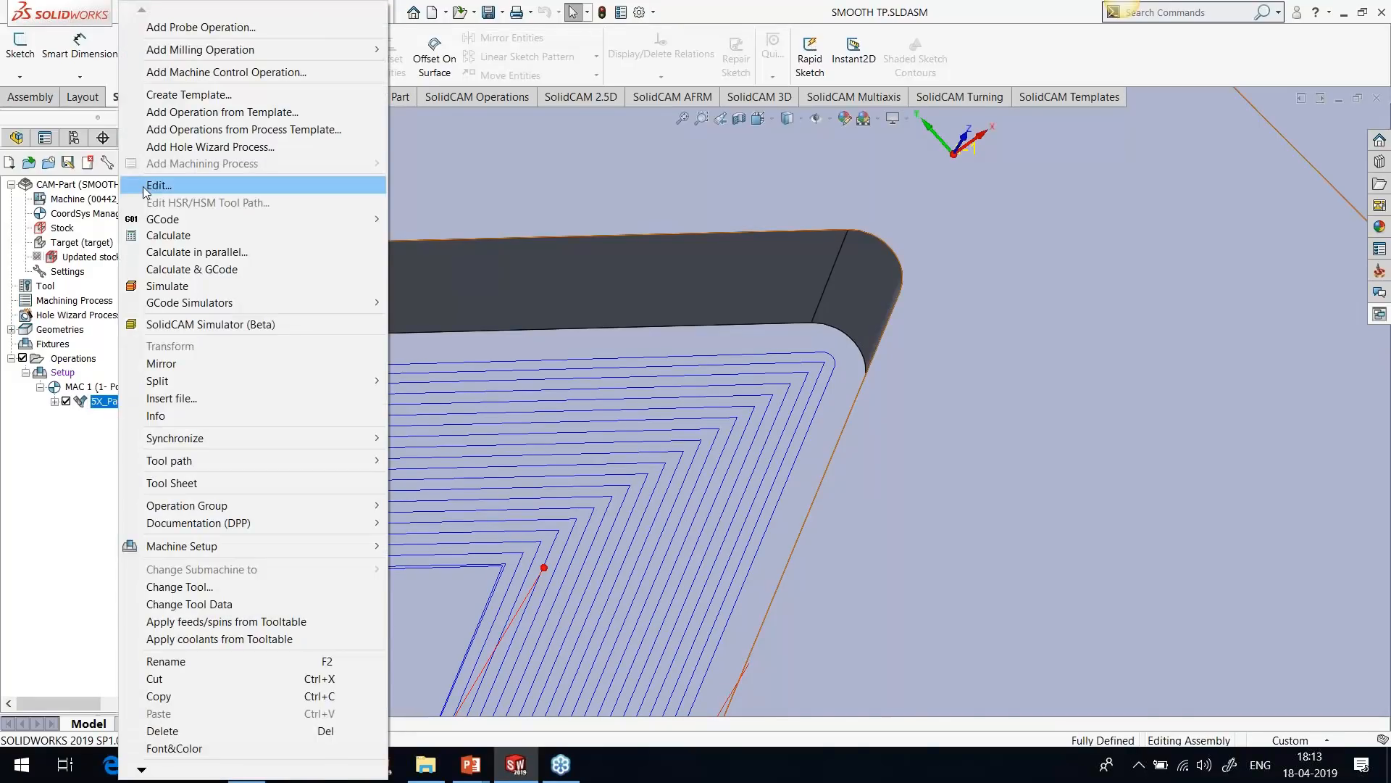
{"action": "left_click", "coordinate": [159, 185]}
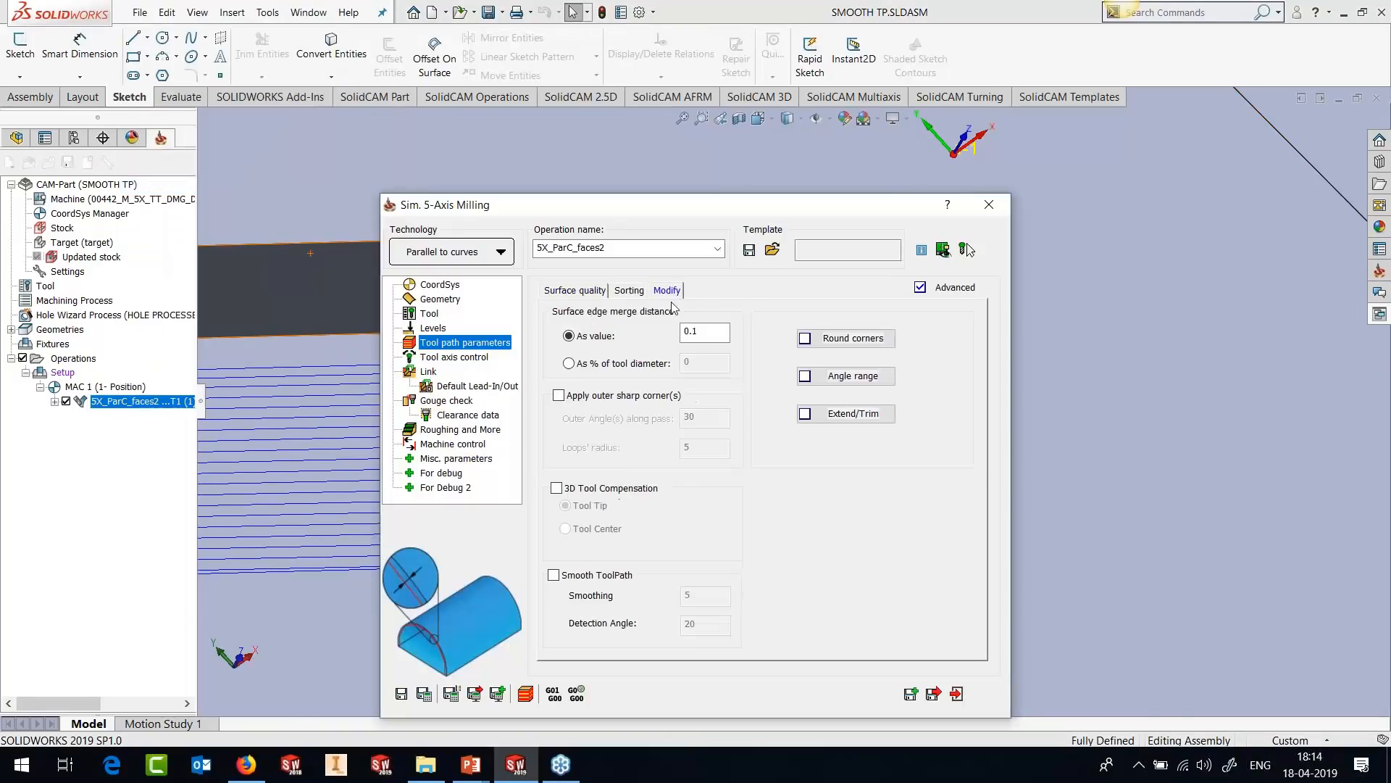
{"action": "left_click", "coordinate": [848, 338]}
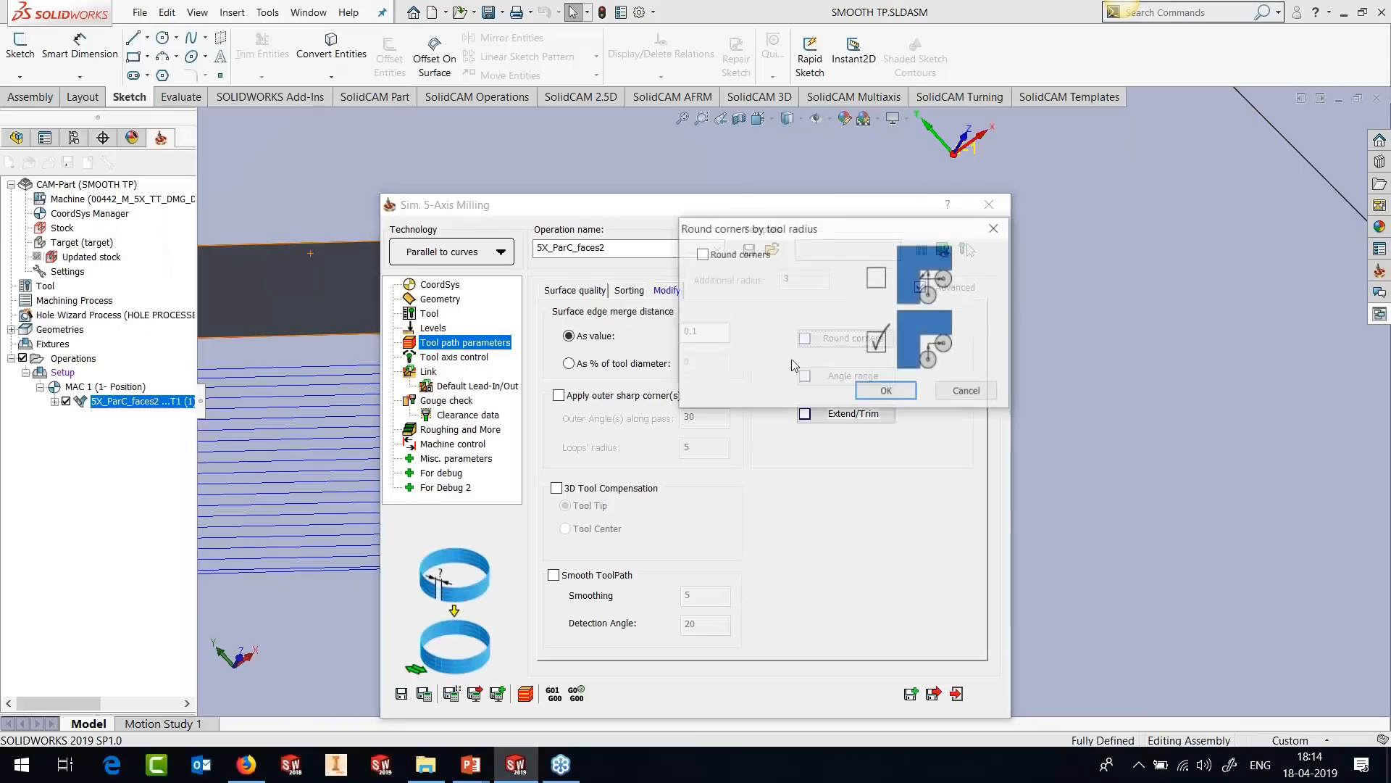
{"action": "left_click", "coordinate": [765, 256]}
{"action": "double_click", "coordinate": [787, 279]}
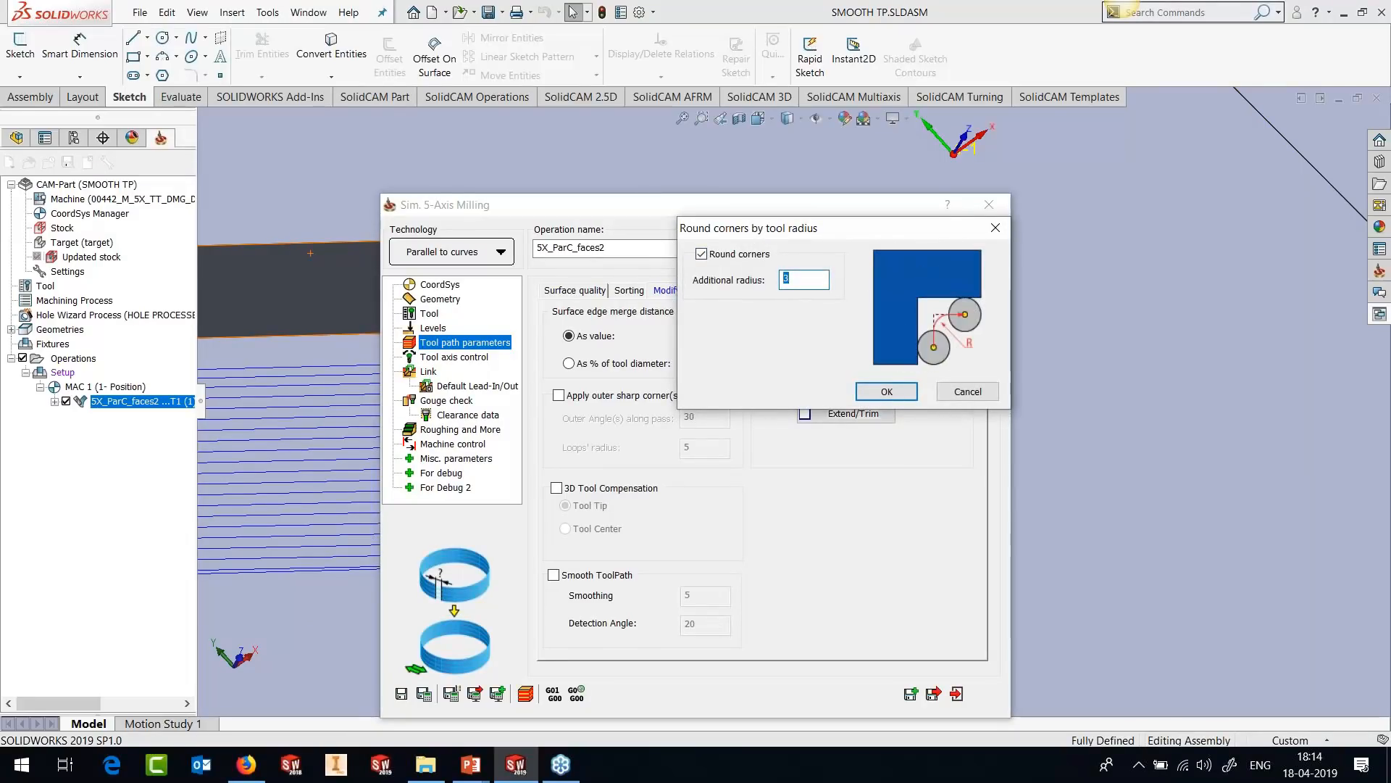
{"action": "type", "text": "10"}
{"action": "left_click", "coordinate": [886, 392]}
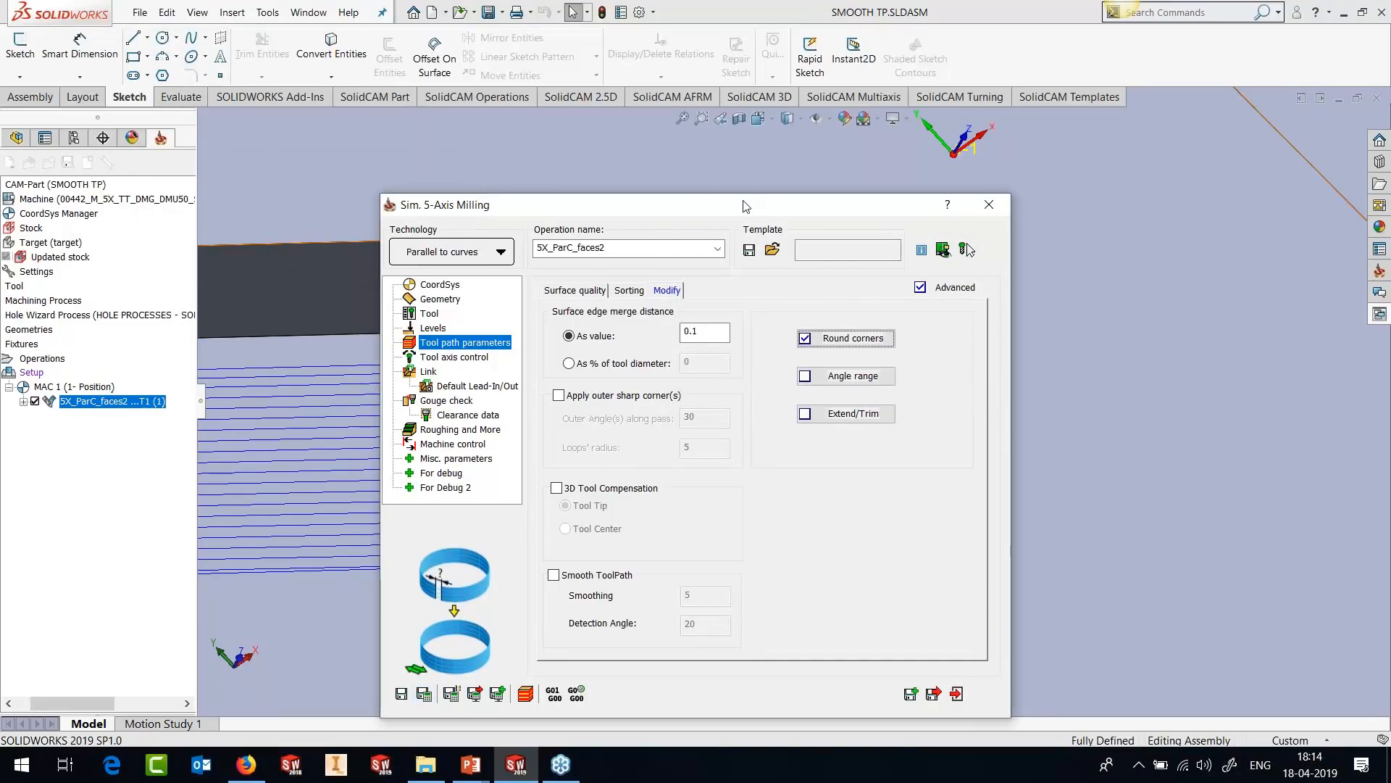
{"action": "left_click", "coordinate": [990, 205]}
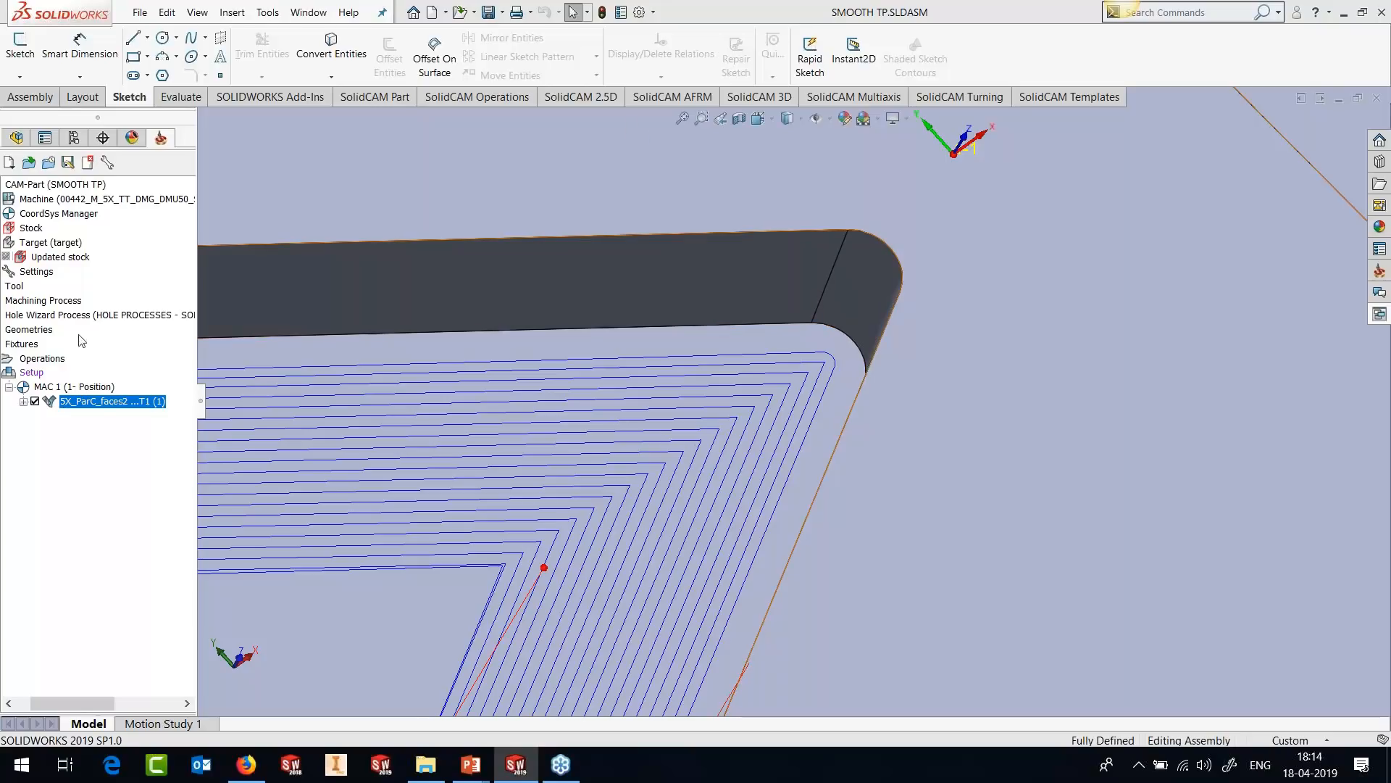
Reopen the operation's tool path modification settings and enable Smooth ToolPath.
{"action": "right_click", "coordinate": [104, 405]}
{"action": "left_click", "coordinate": [150, 182]}
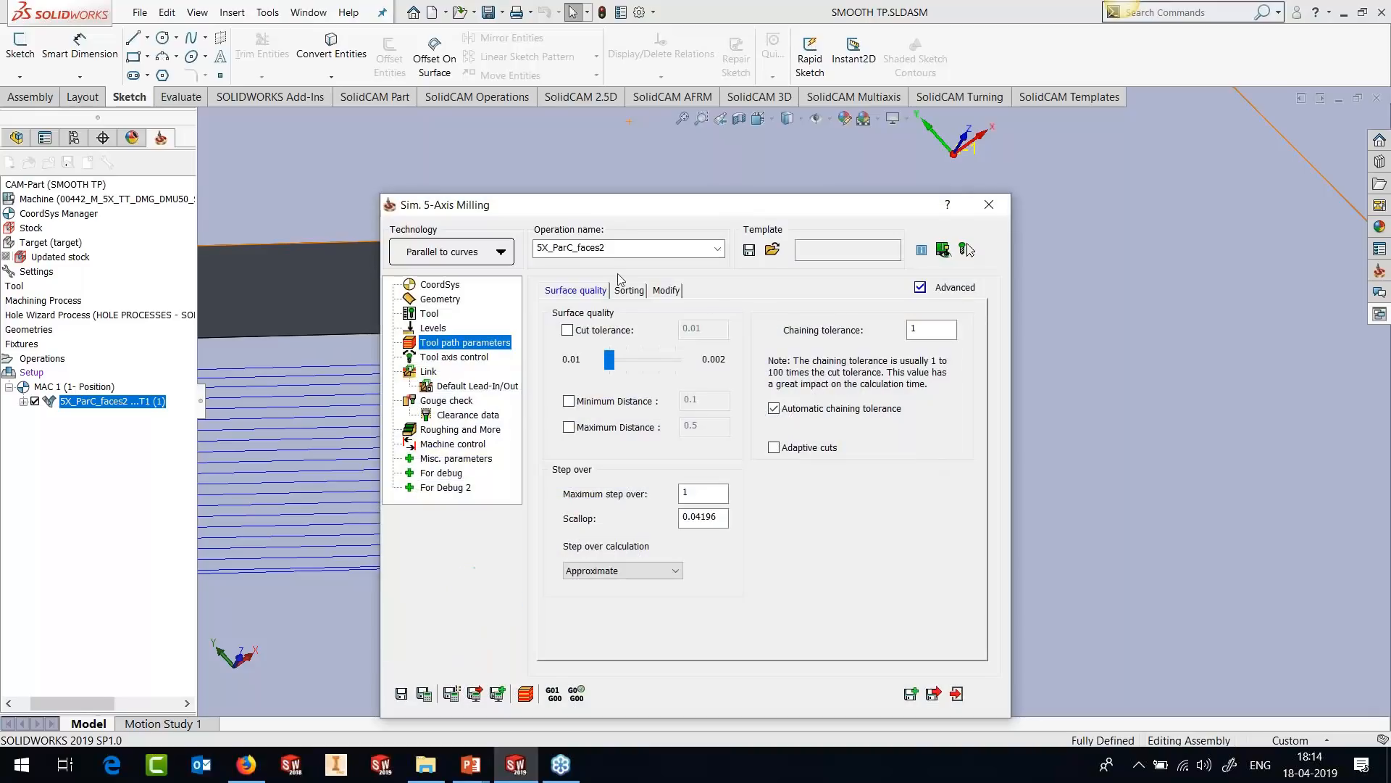
{"action": "left_click", "coordinate": [664, 289]}
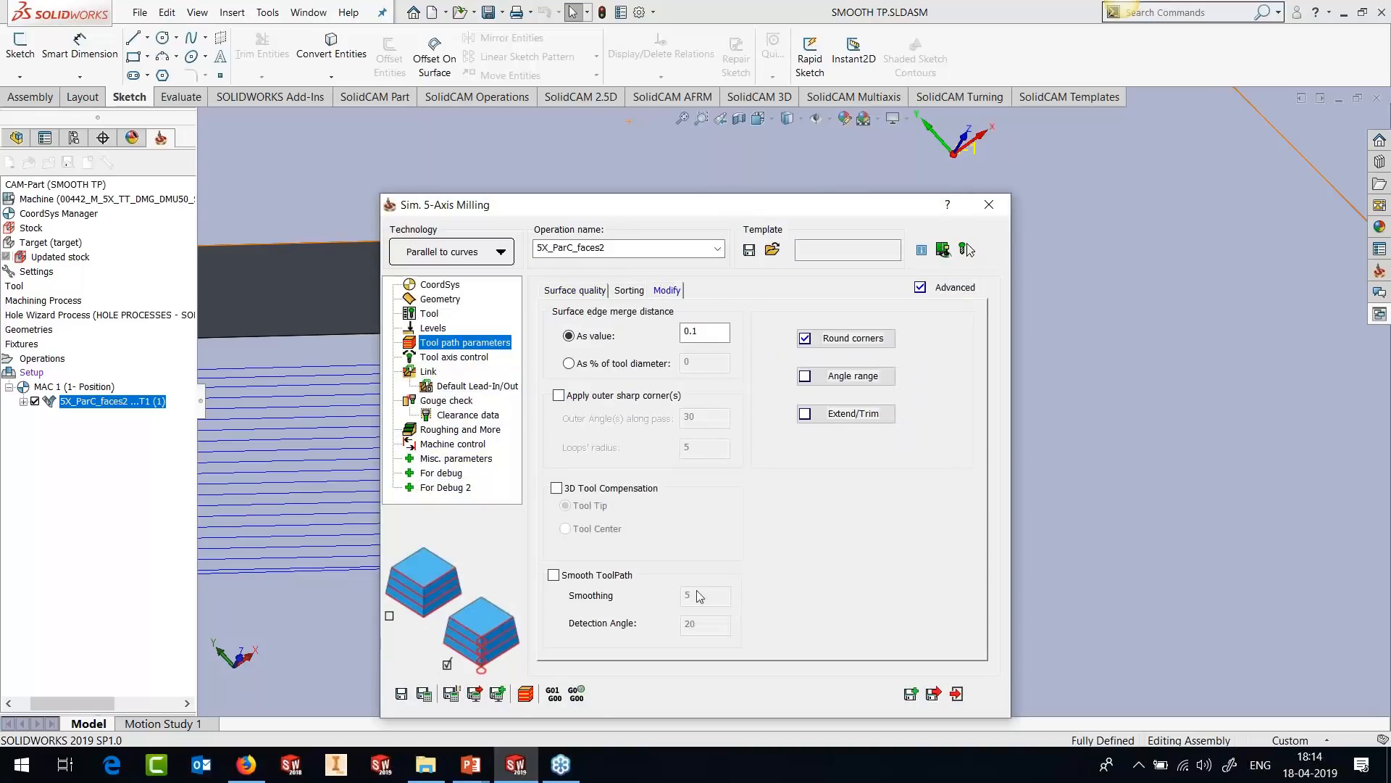
{"action": "left_click_drag", "start_coordinate": [691, 206], "coordinate": [702, 165]}
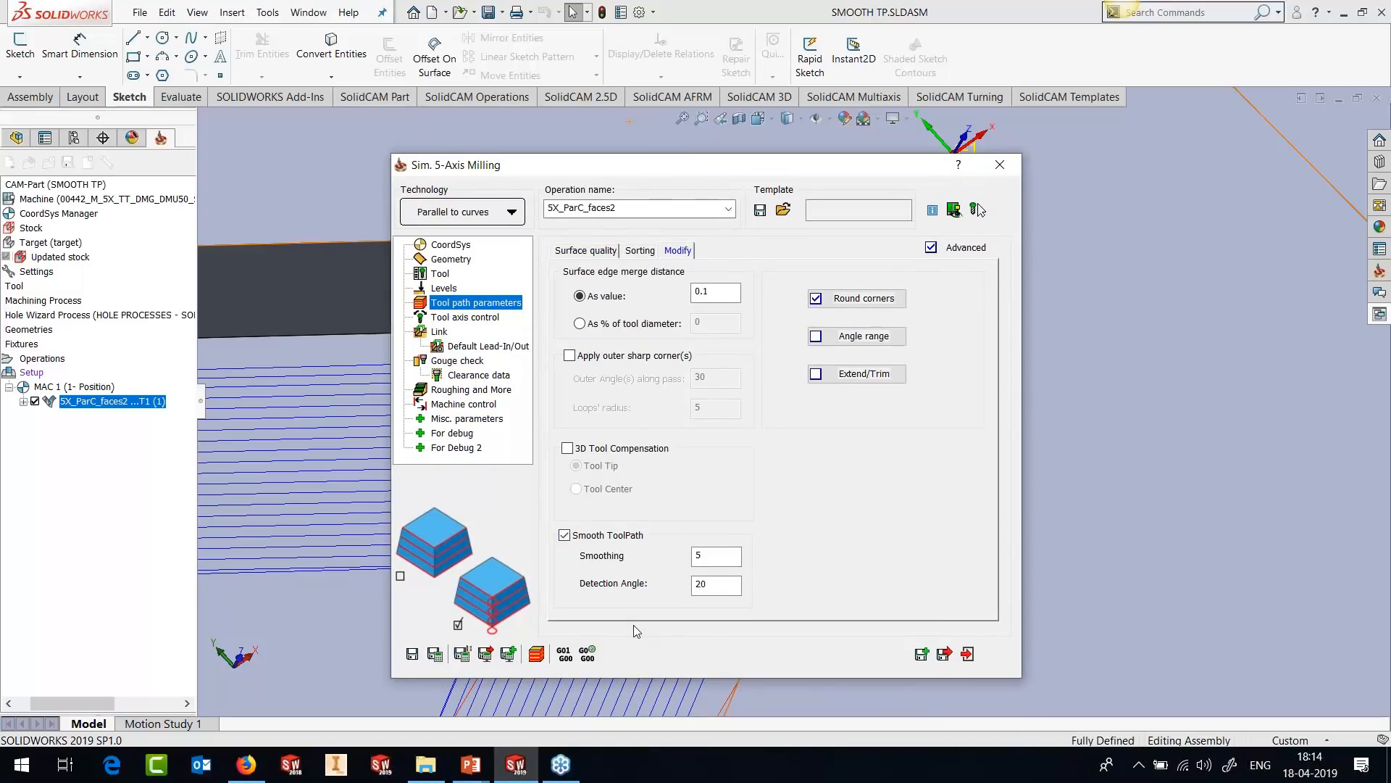
{"action": "double_click", "coordinate": [723, 554]}
Roll up the operation window to examine the toolpath's sharp corners in the pocket, and bring the smoothing settings back.
{"action": "double_click", "coordinate": [737, 169]}
{"action": "scroll", "coordinate": [810, 368], "scroll_direction": "down", "scroll_amount": 4}
{"action": "scroll", "coordinate": [813, 371], "scroll_direction": "down", "scroll_amount": 4}
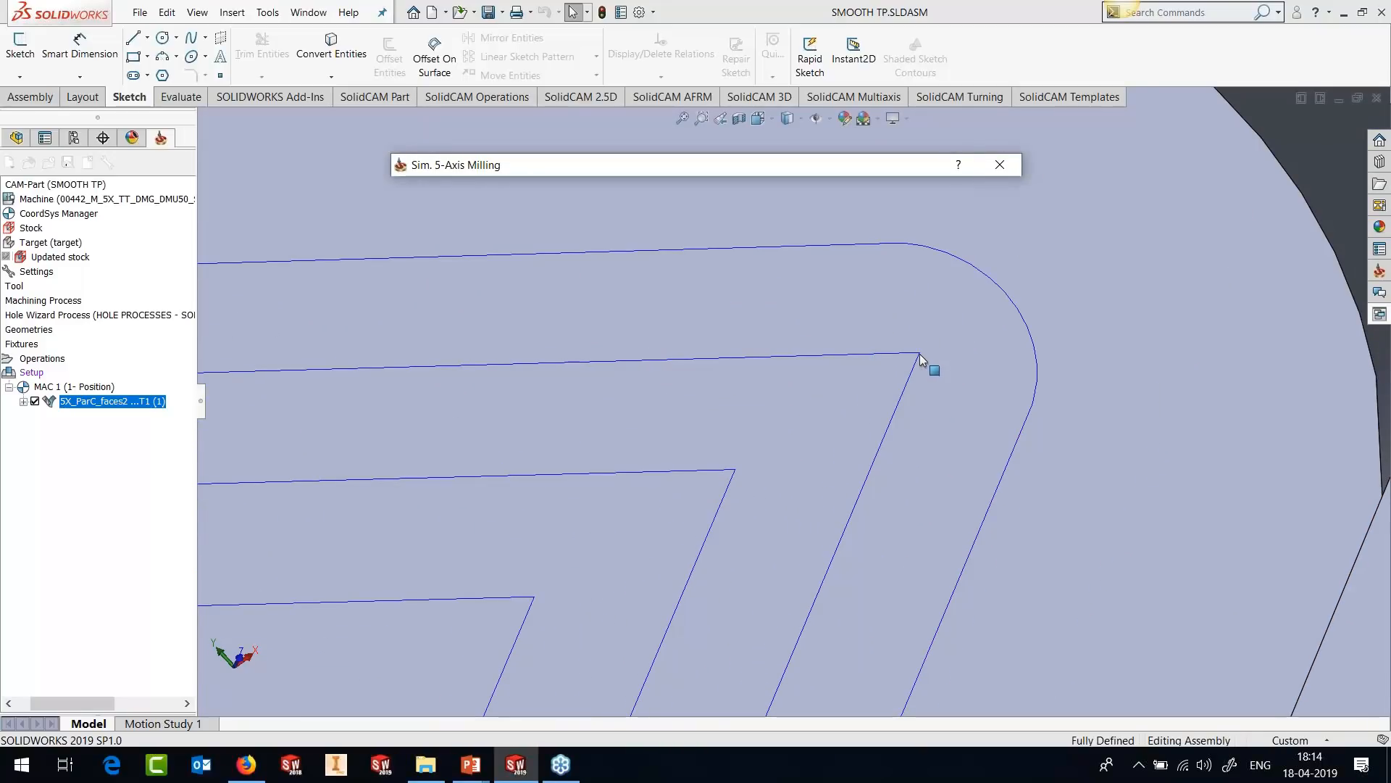
{"action": "double_click", "coordinate": [920, 171]}
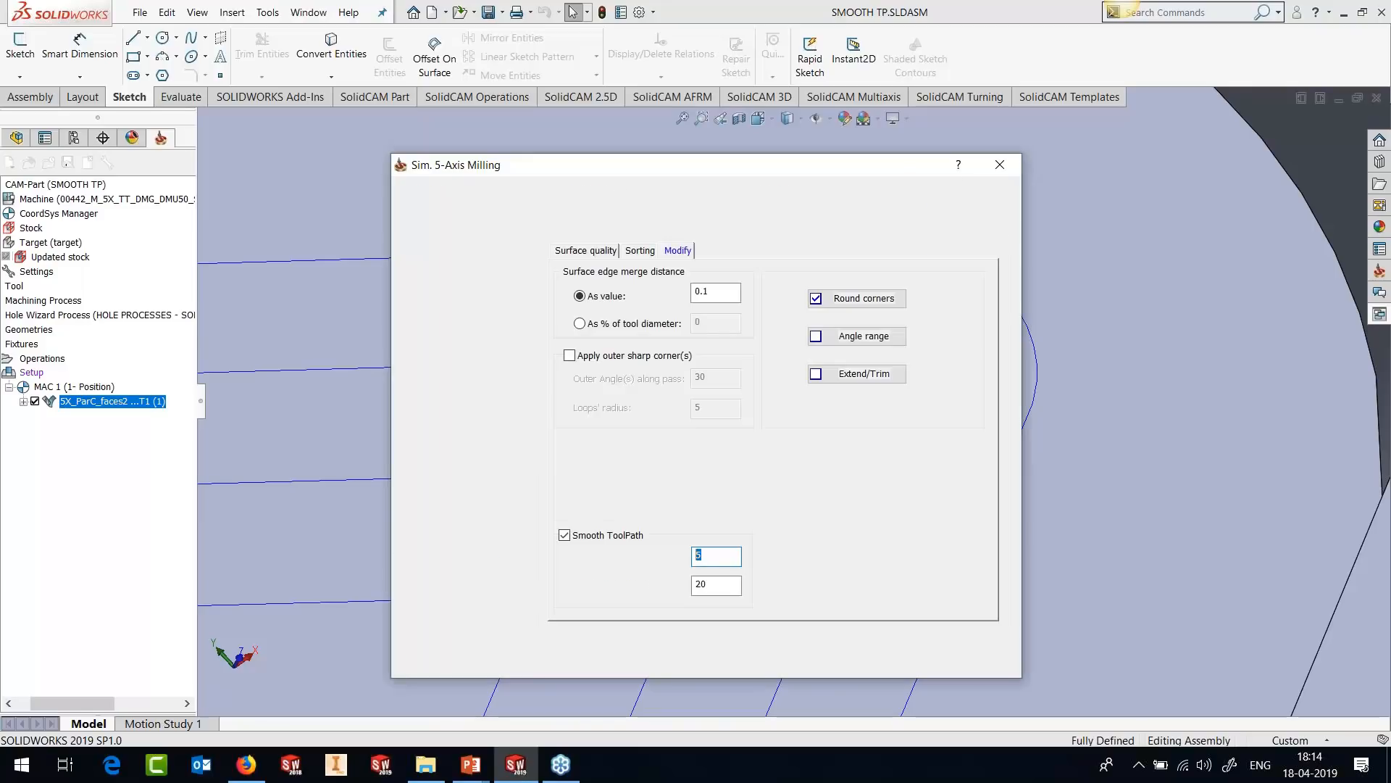
{"action": "double_click", "coordinate": [920, 171]}
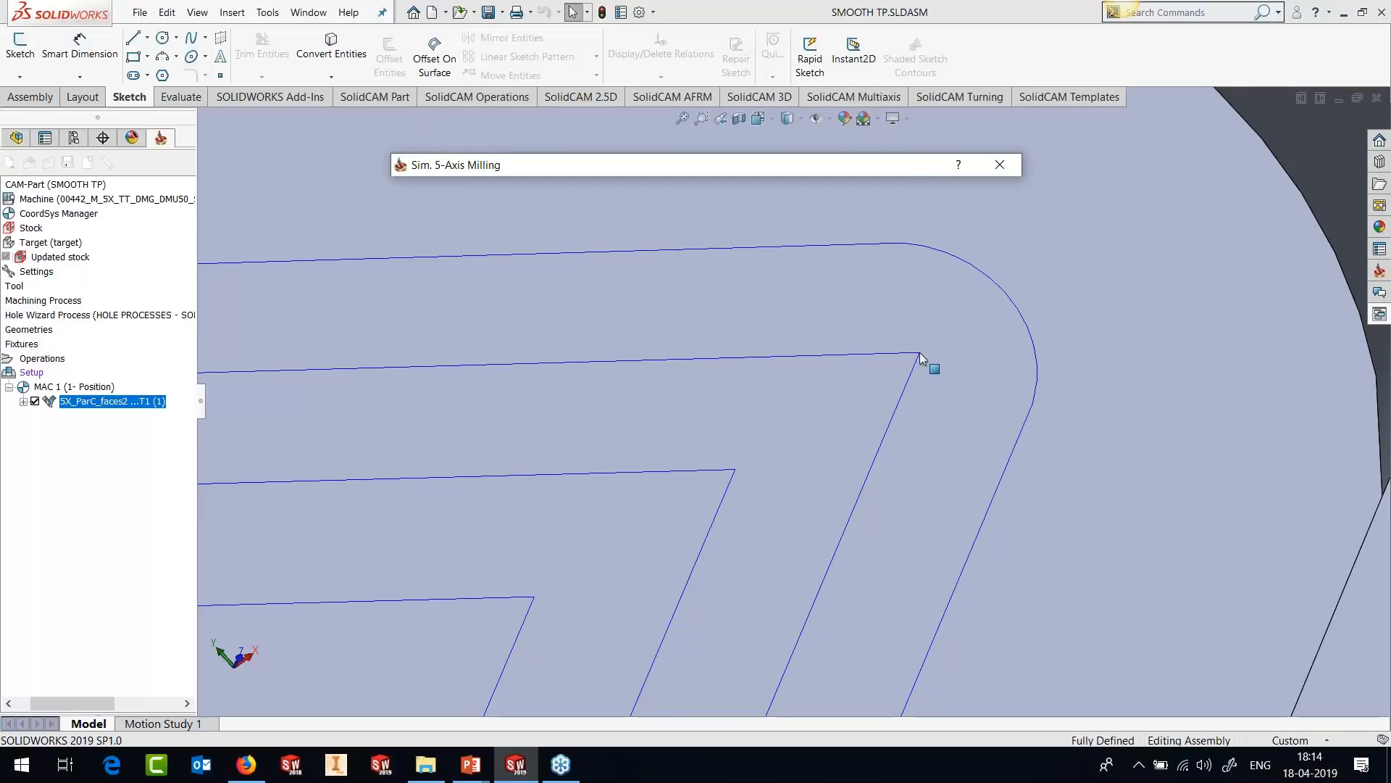
{"action": "left_click", "coordinate": [780, 360]}
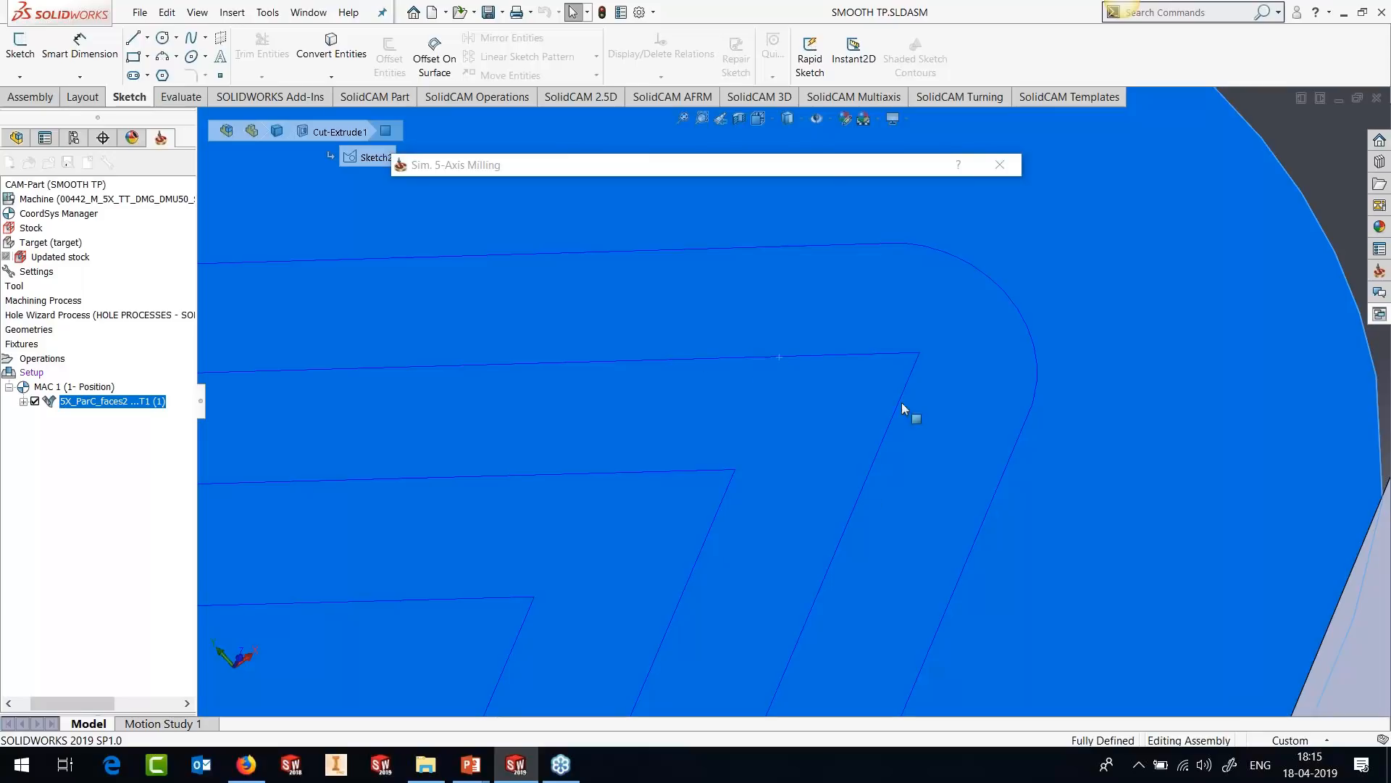
{"action": "scroll", "coordinate": [923, 467], "scroll_direction": "up", "scroll_amount": 4}
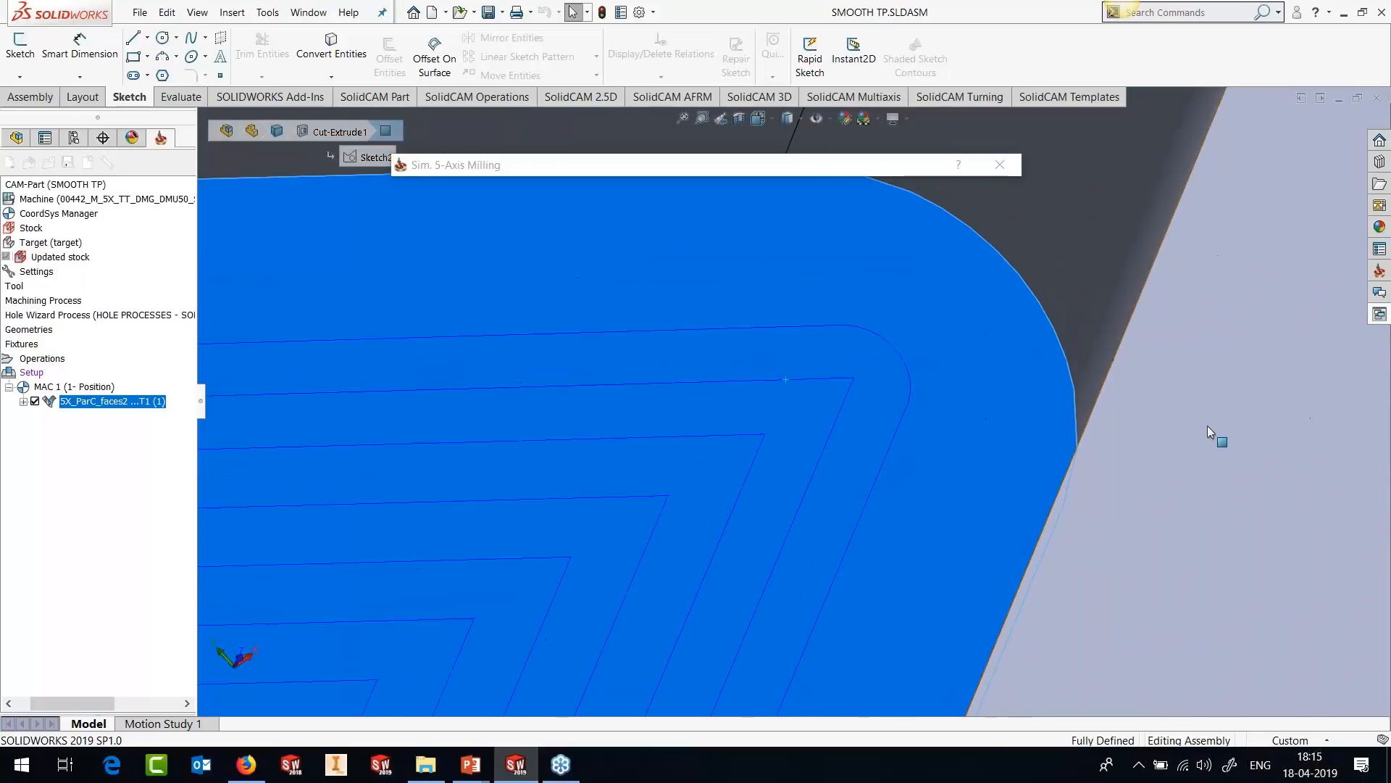
{"action": "left_click", "coordinate": [1208, 425]}
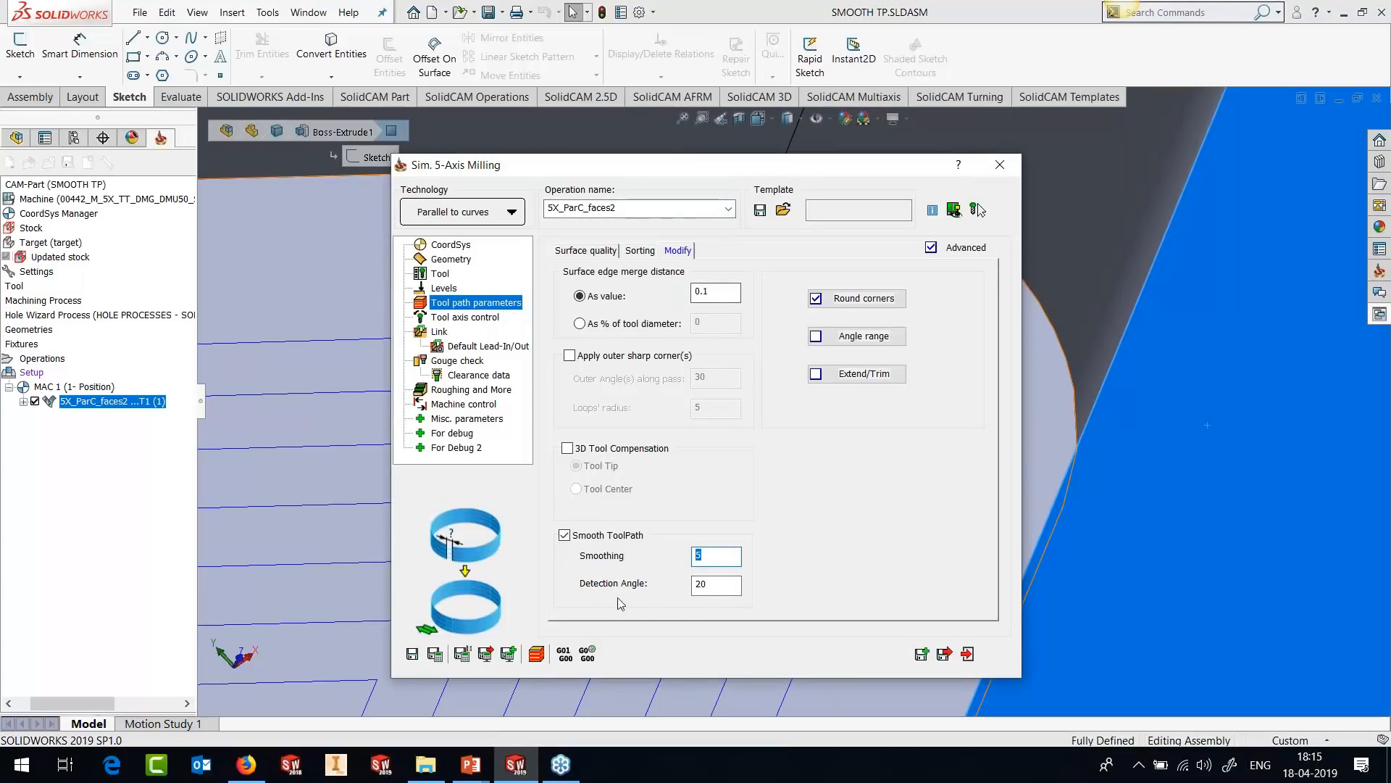
Save and recalculate the operation with Smoothing 5 and Detection Angle 20, and close it.
{"action": "double_click", "coordinate": [696, 584]}
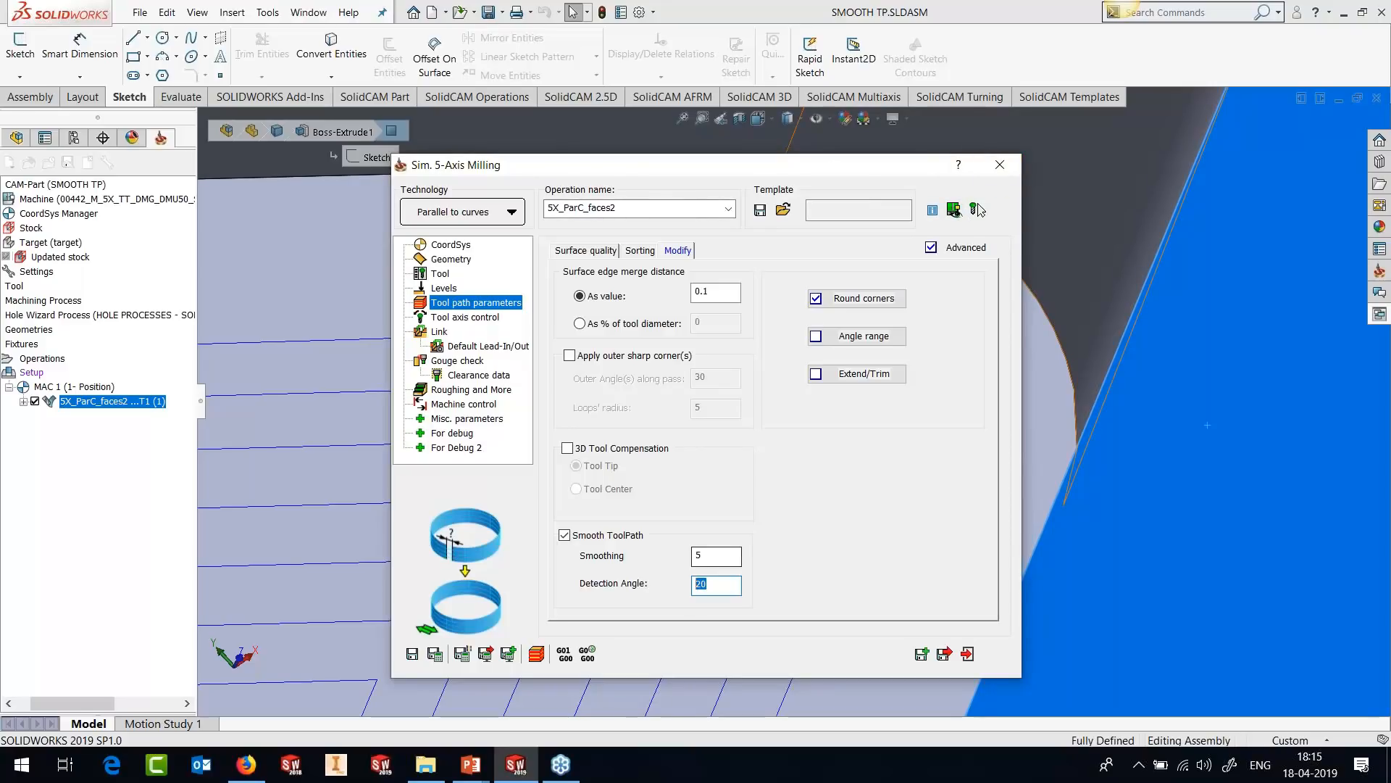
{"action": "left_click", "coordinate": [708, 563]}
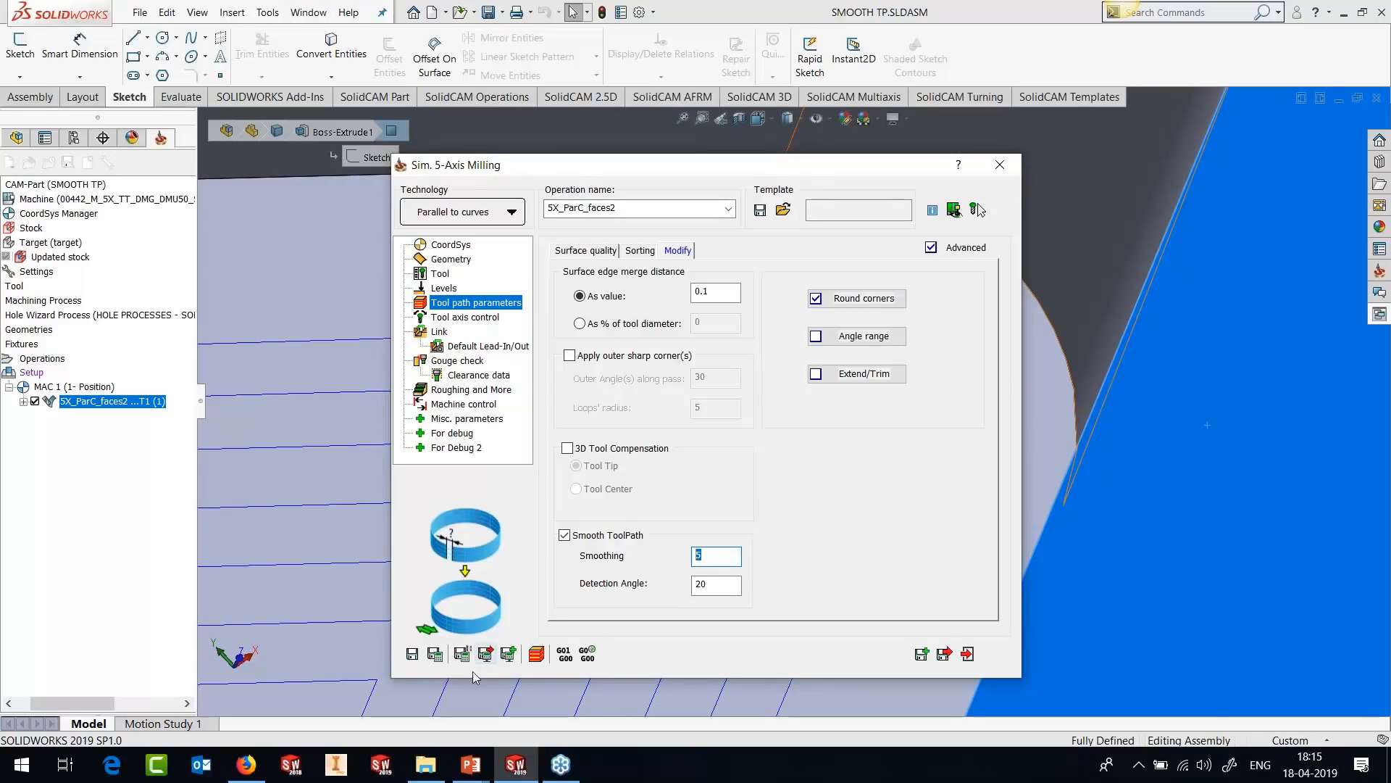
{"action": "left_click", "coordinate": [435, 654]}
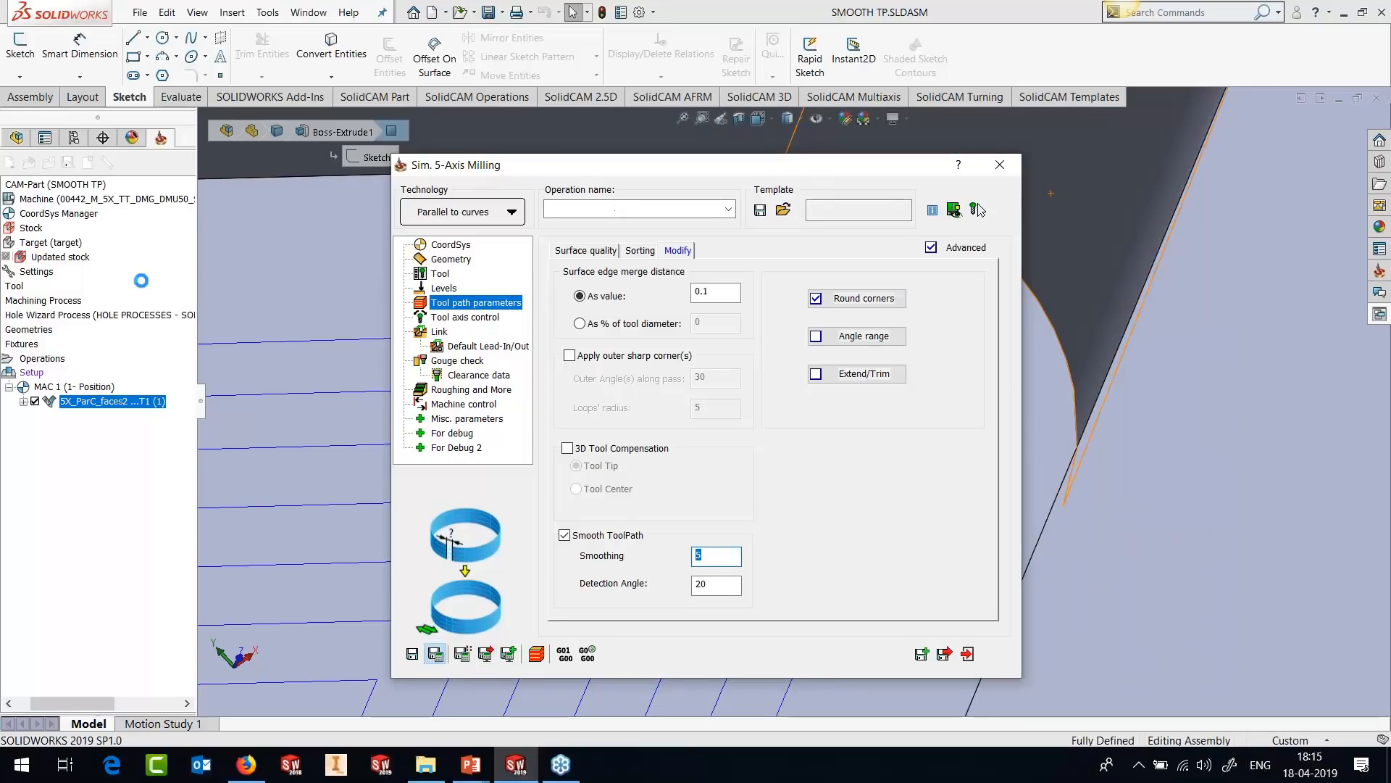
{"action": "left_click", "coordinate": [137, 283]}
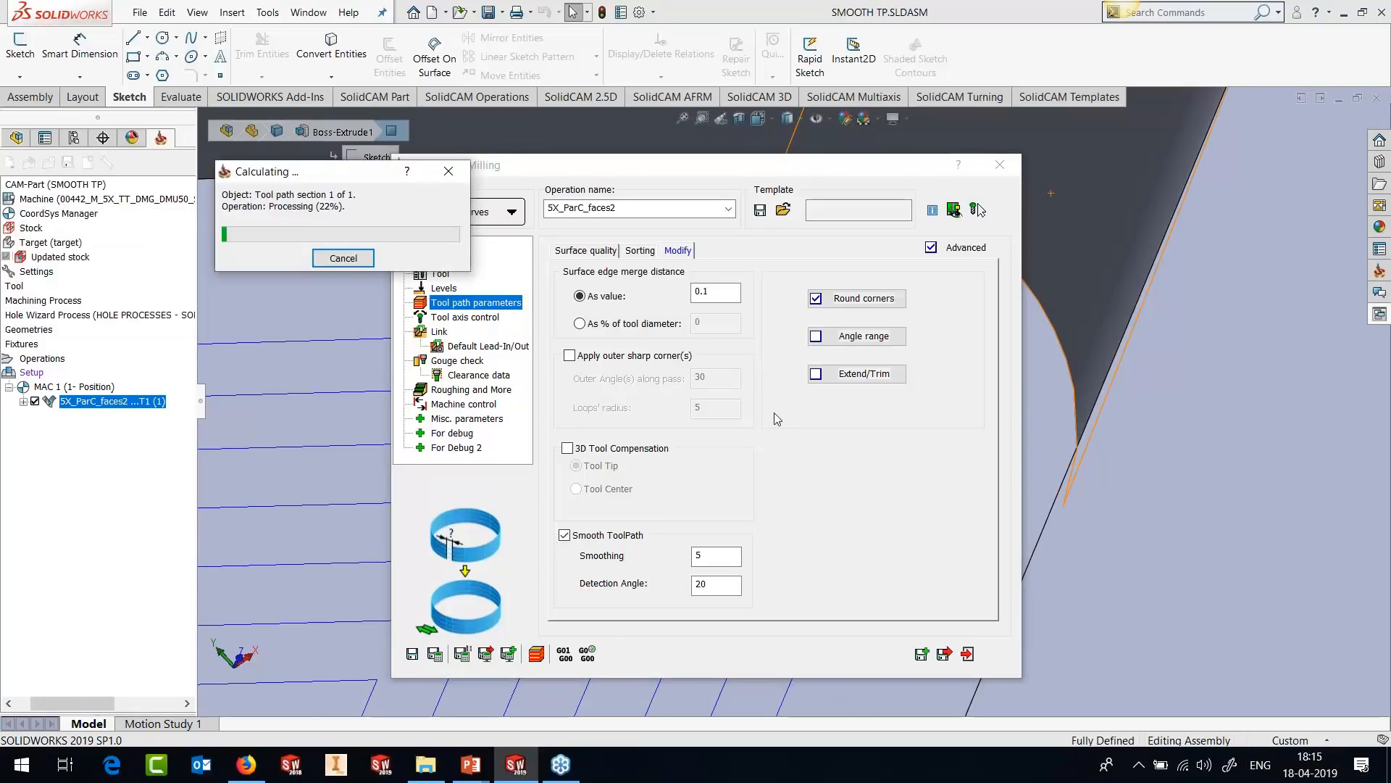
{"action": "left_click", "coordinate": [1000, 175]}
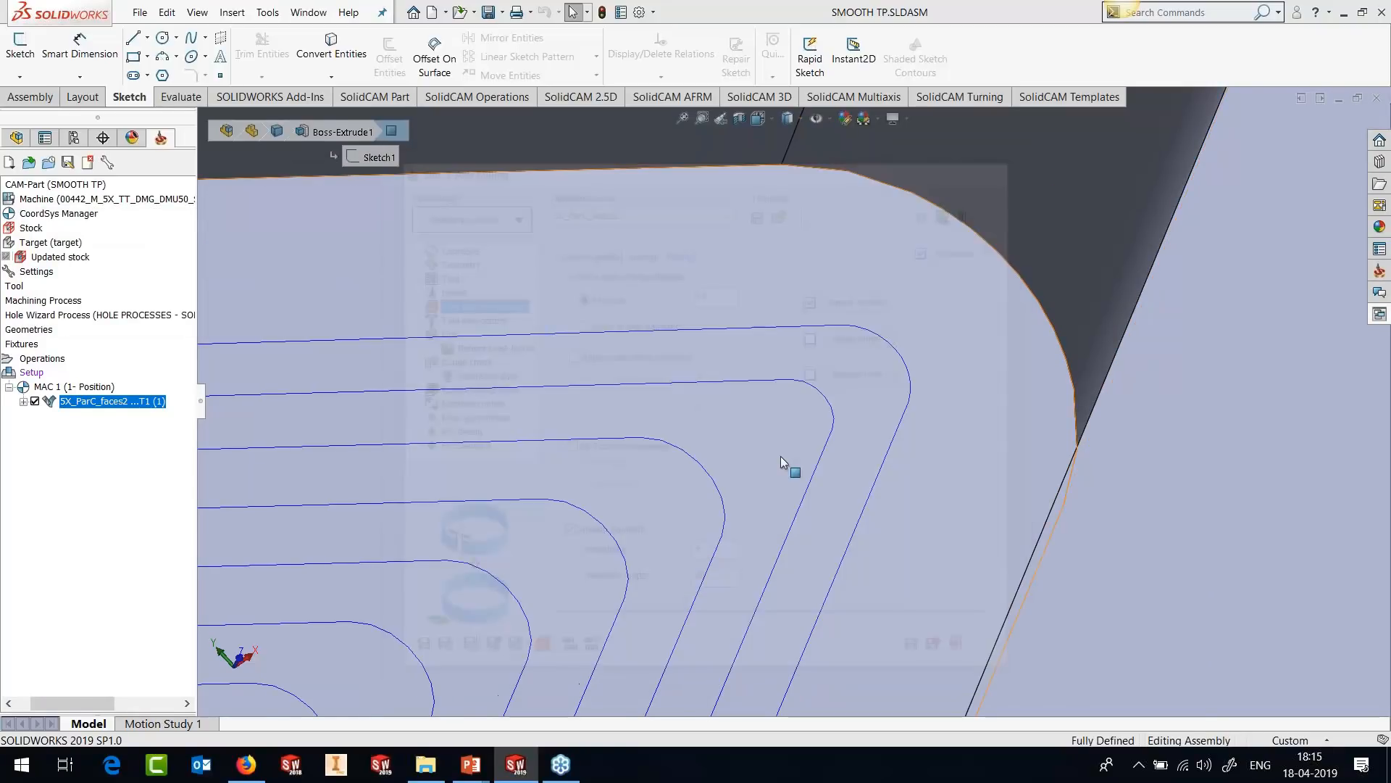
Examine the shape of the recalculated toolpath corners all around the triangular pocket.
{"action": "scroll", "coordinate": [781, 462], "scroll_direction": "up", "scroll_amount": 6}
{"action": "scroll", "coordinate": [609, 569], "scroll_direction": "down", "scroll_amount": 2}
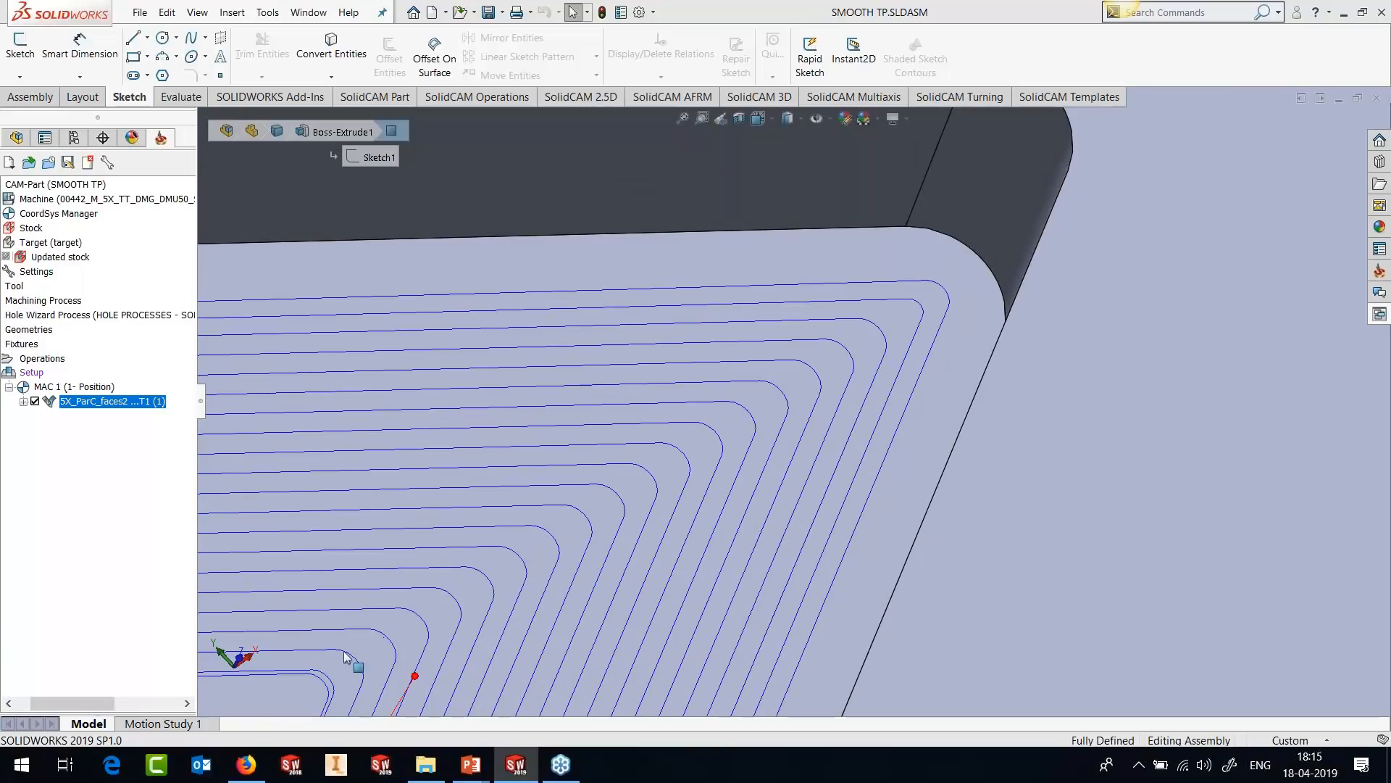
{"action": "scroll", "coordinate": [561, 556], "scroll_direction": "up", "scroll_amount": 2}
{"action": "scroll", "coordinate": [558, 554], "scroll_direction": "up", "scroll_amount": 6}
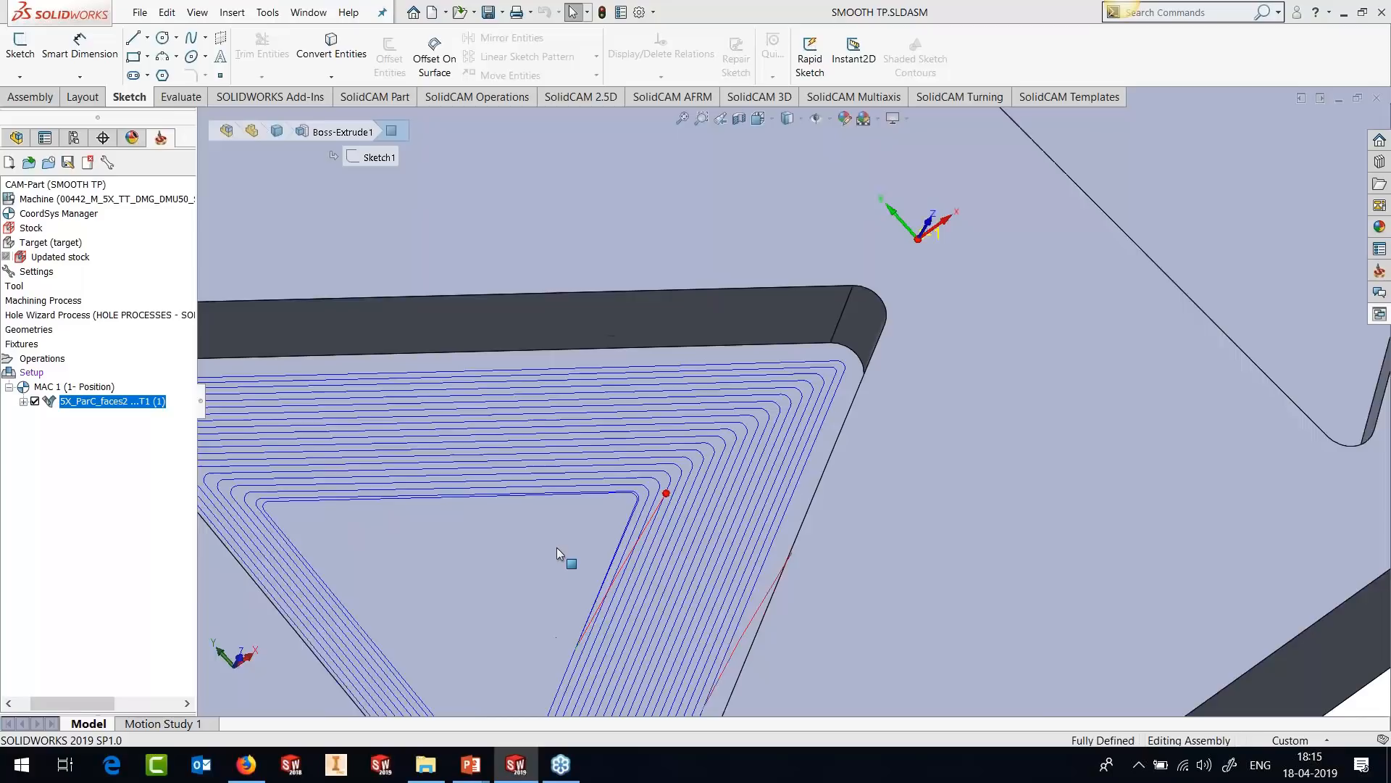
{"action": "scroll", "coordinate": [512, 428], "scroll_direction": "down", "scroll_amount": 3}
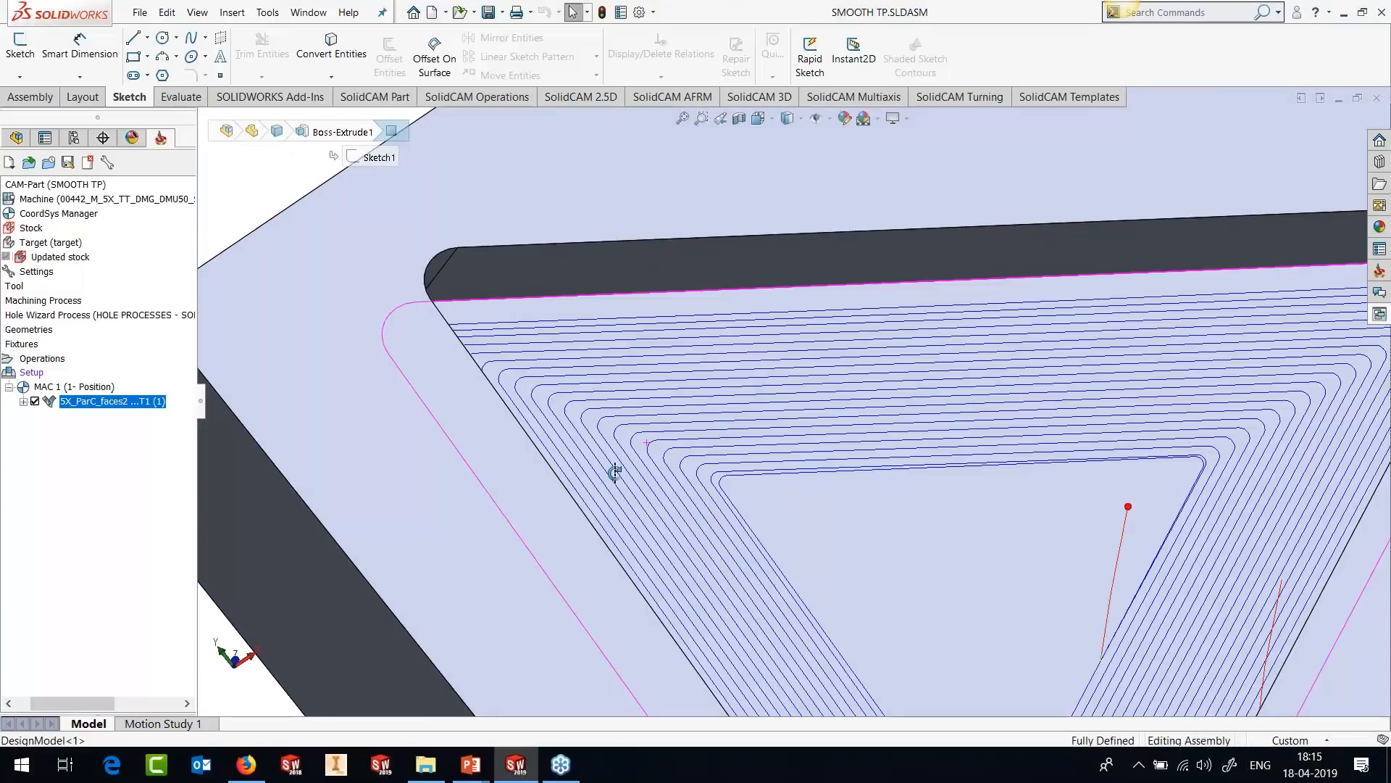
{"action": "scroll", "coordinate": [598, 487], "scroll_direction": "up", "scroll_amount": 5}
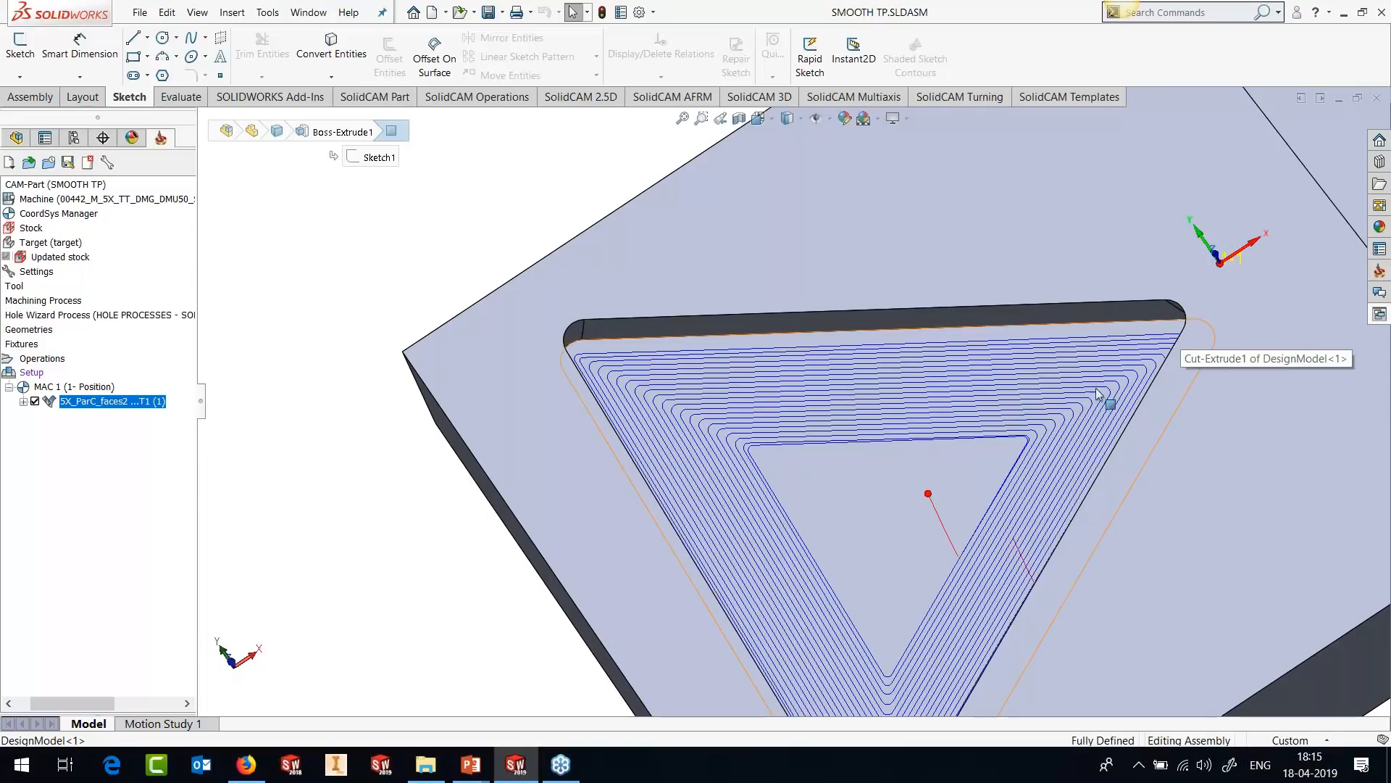
{"action": "middle_click_drag", "start_coordinate": [1074, 386], "coordinate": [1086, 391]}
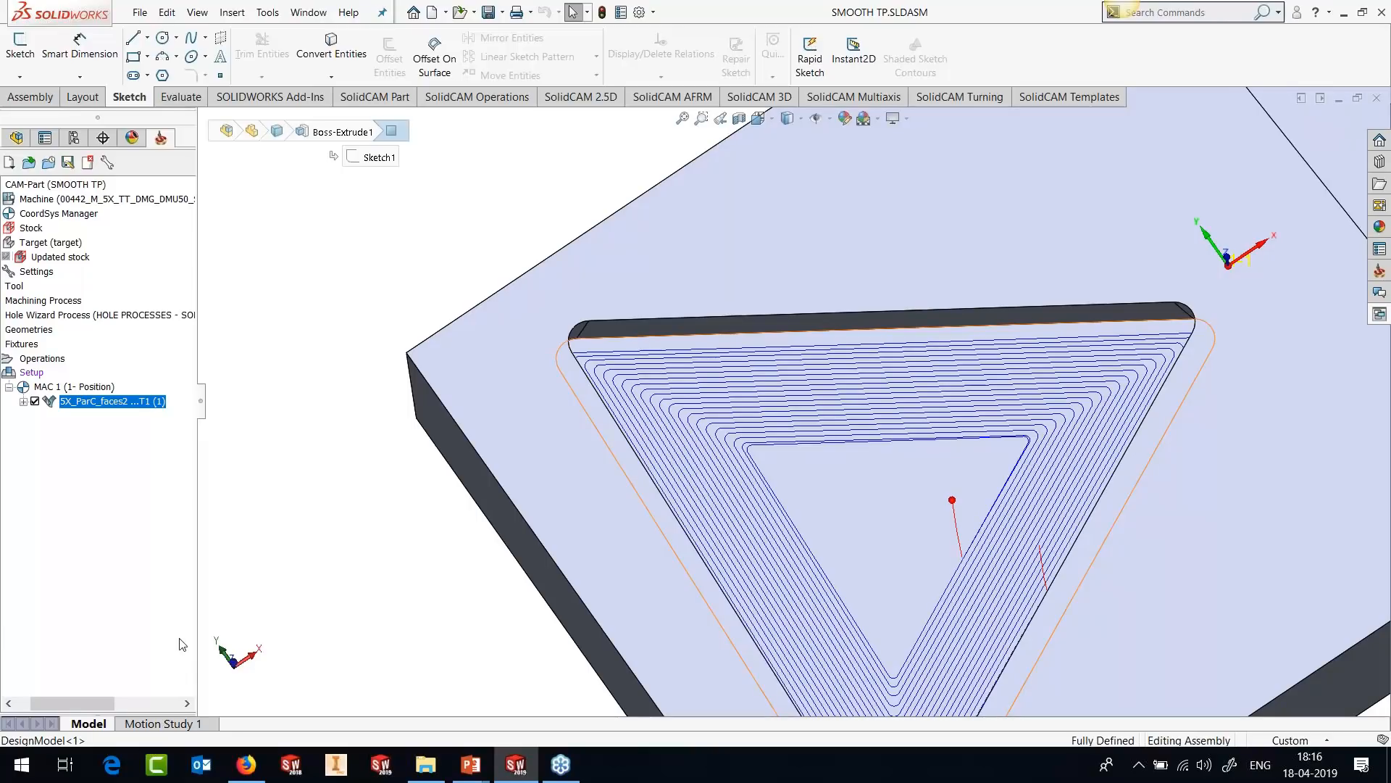
Review the tool axis direction in the operation's tool axis control, close it, and view the whole part with its toolpath from a tilted angle.
{"action": "right_click", "coordinate": [136, 401]}
{"action": "left_click", "coordinate": [178, 183]}
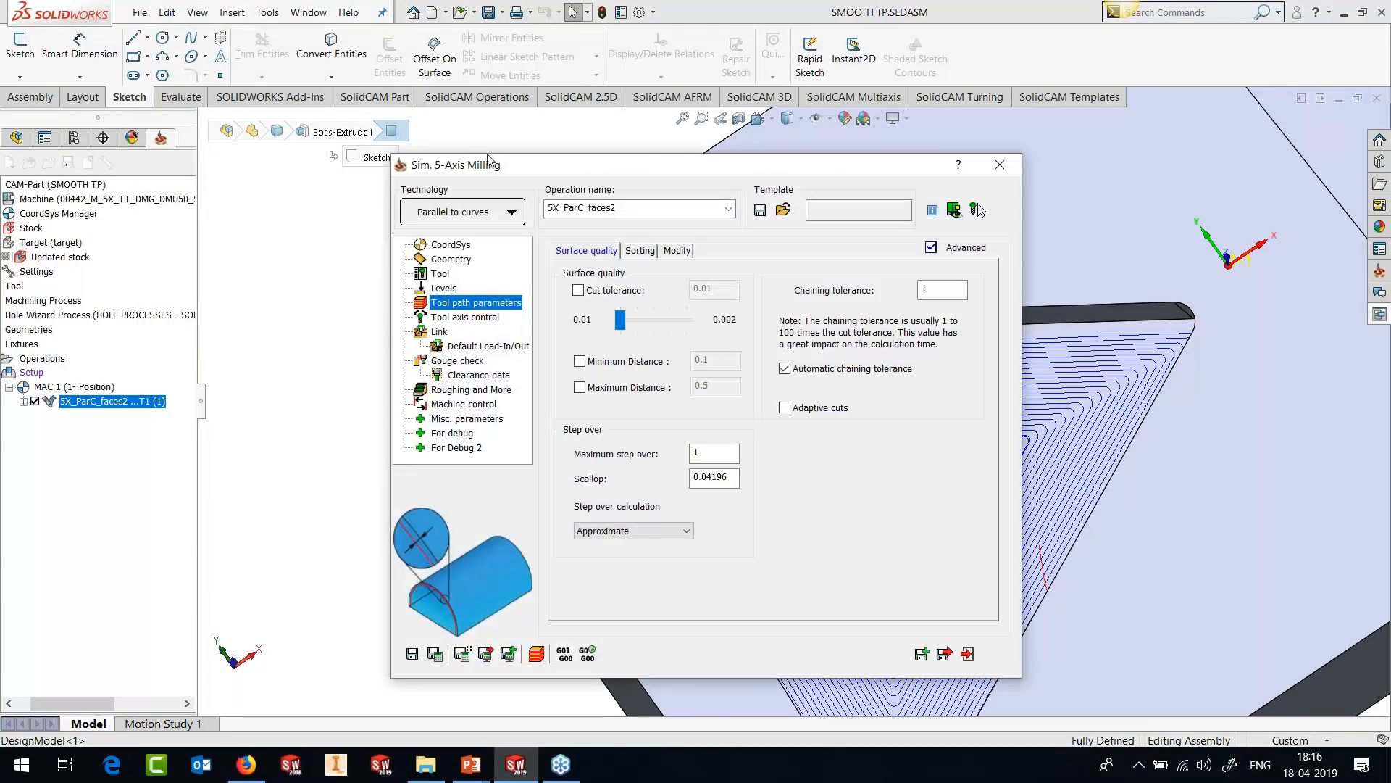
{"action": "left_click", "coordinate": [484, 317]}
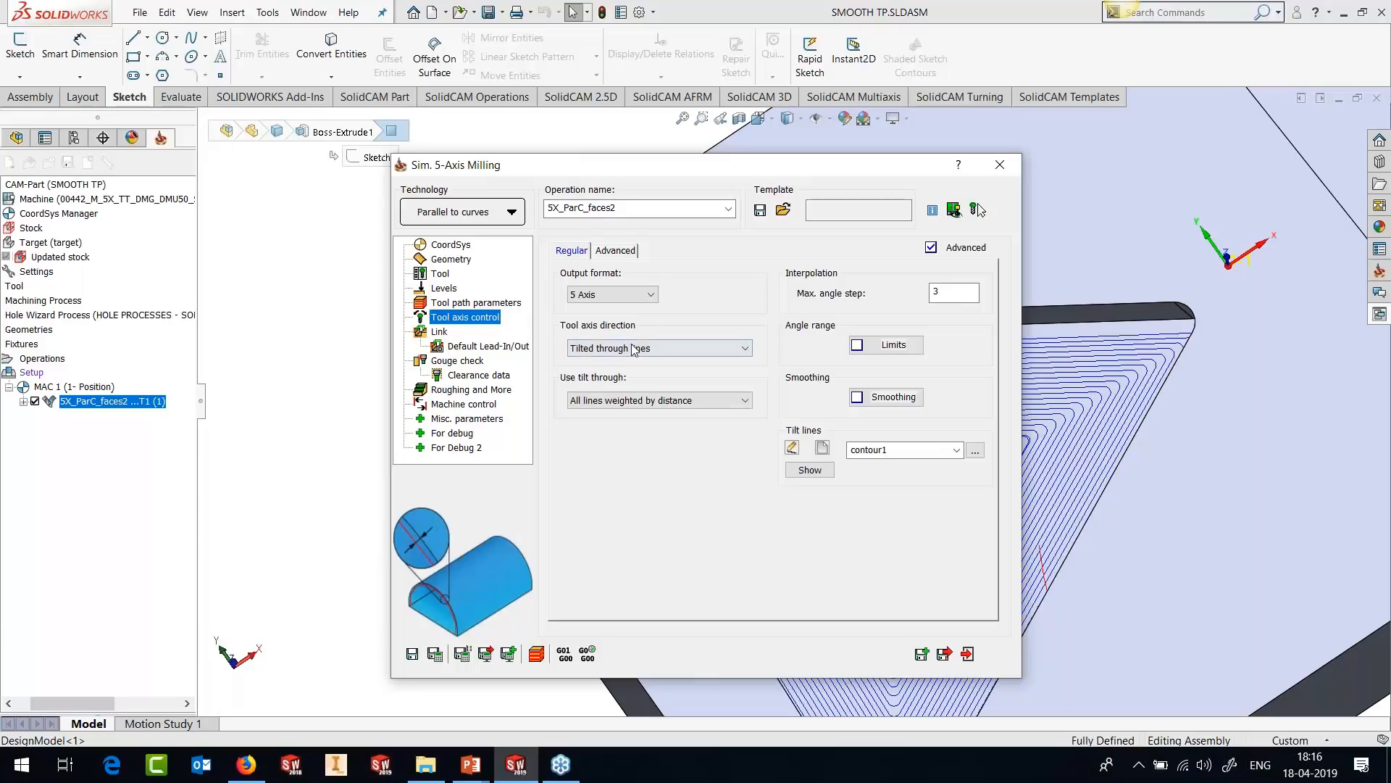
{"action": "left_click", "coordinate": [1000, 164]}
{"action": "scroll", "coordinate": [1081, 522], "scroll_direction": "up", "scroll_amount": 5}
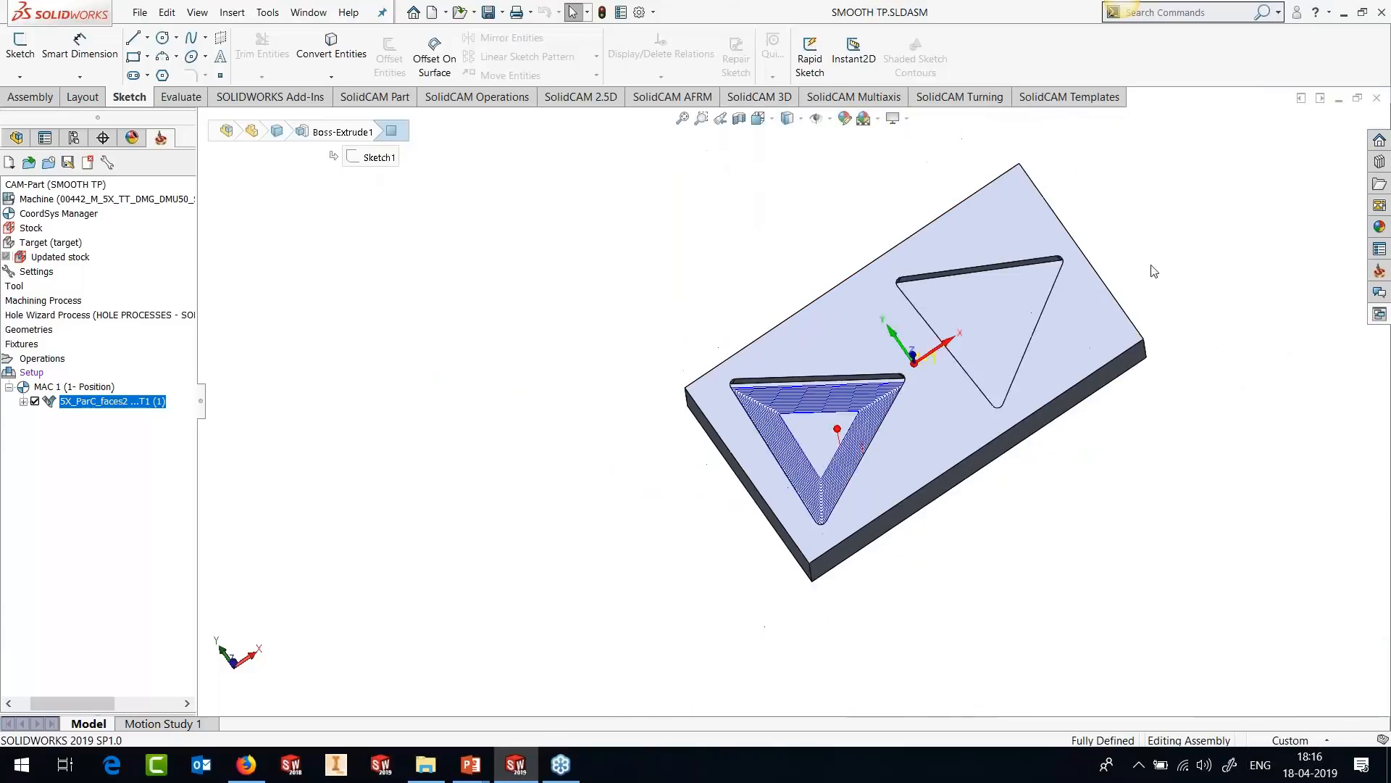
{"action": "middle_click_drag", "start_coordinate": [904, 359], "coordinate": [914, 290]}
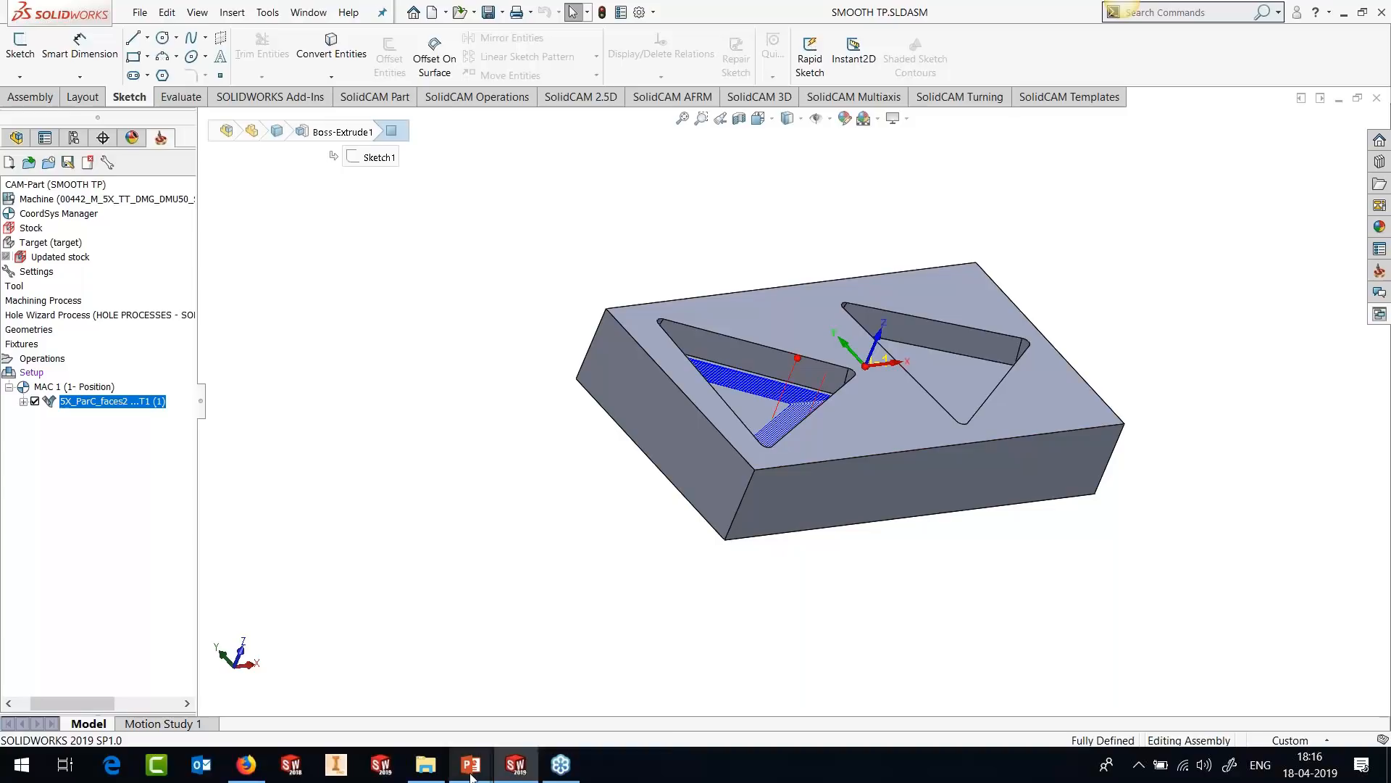
Switch to the 5X WEBINAR 2019 SOLIDCAM presentation and present from the Smooth Toolpath slide through to the MultiAxis Constant Stepover strategy slide.
{"action": "mouse_move", "coordinate": [471, 776]}
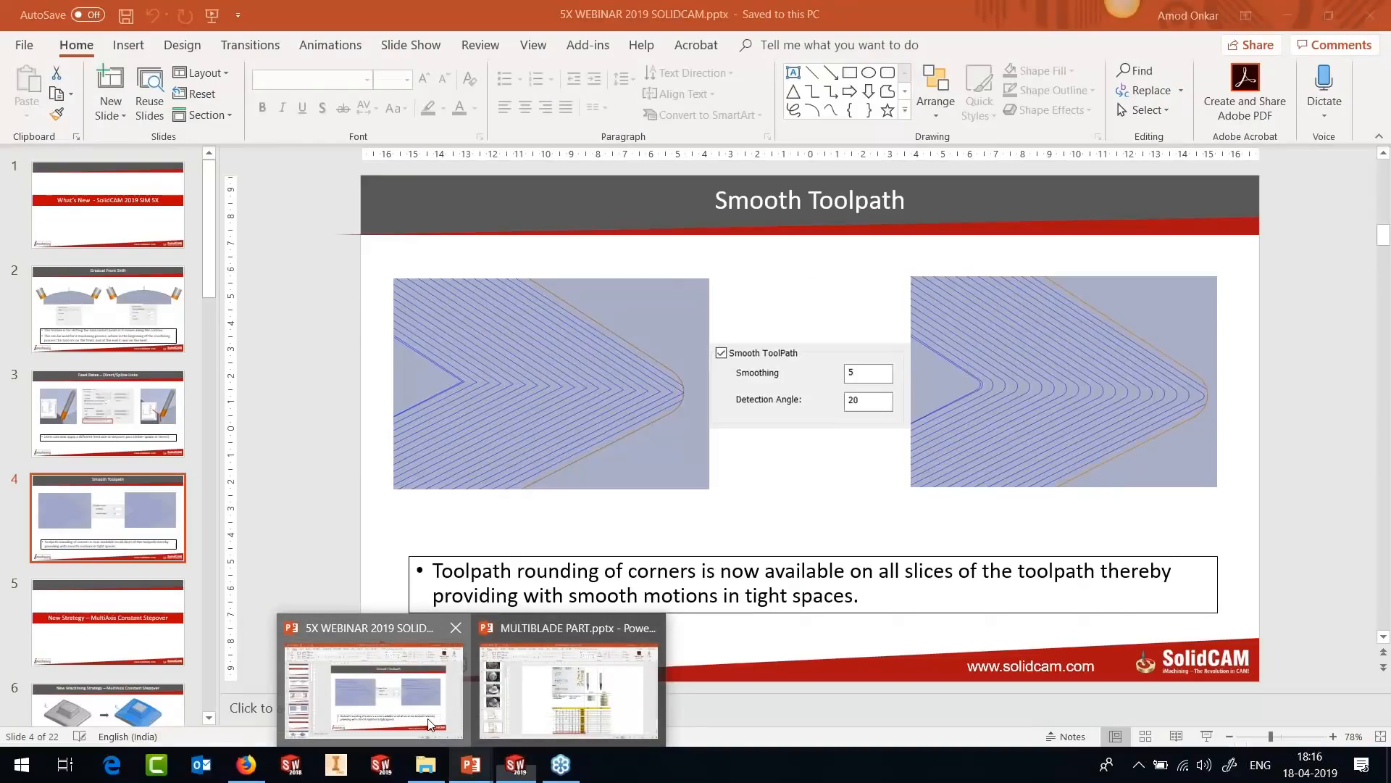
{"action": "left_click", "coordinate": [430, 722]}
{"action": "left_click", "coordinate": [1206, 736]}
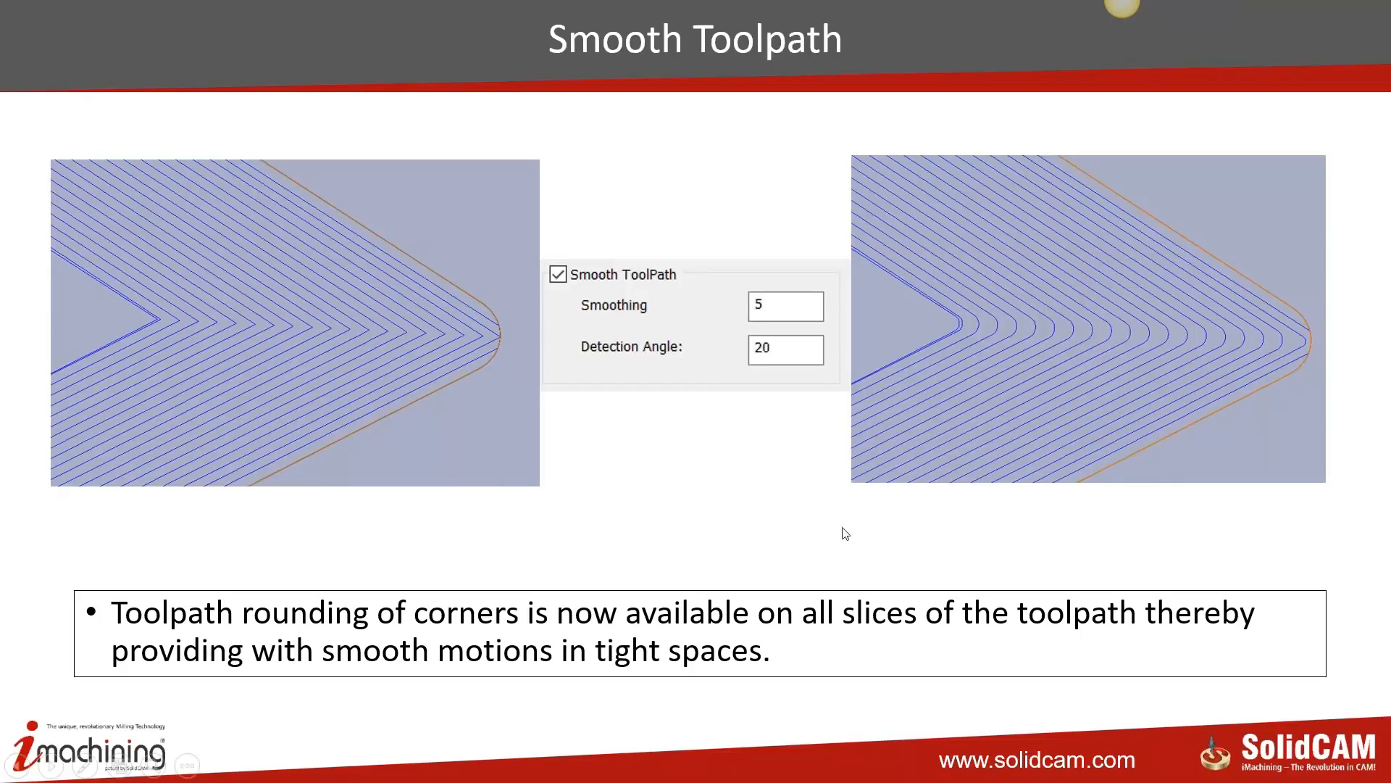
{"action": "left_click", "coordinate": [713, 540]}
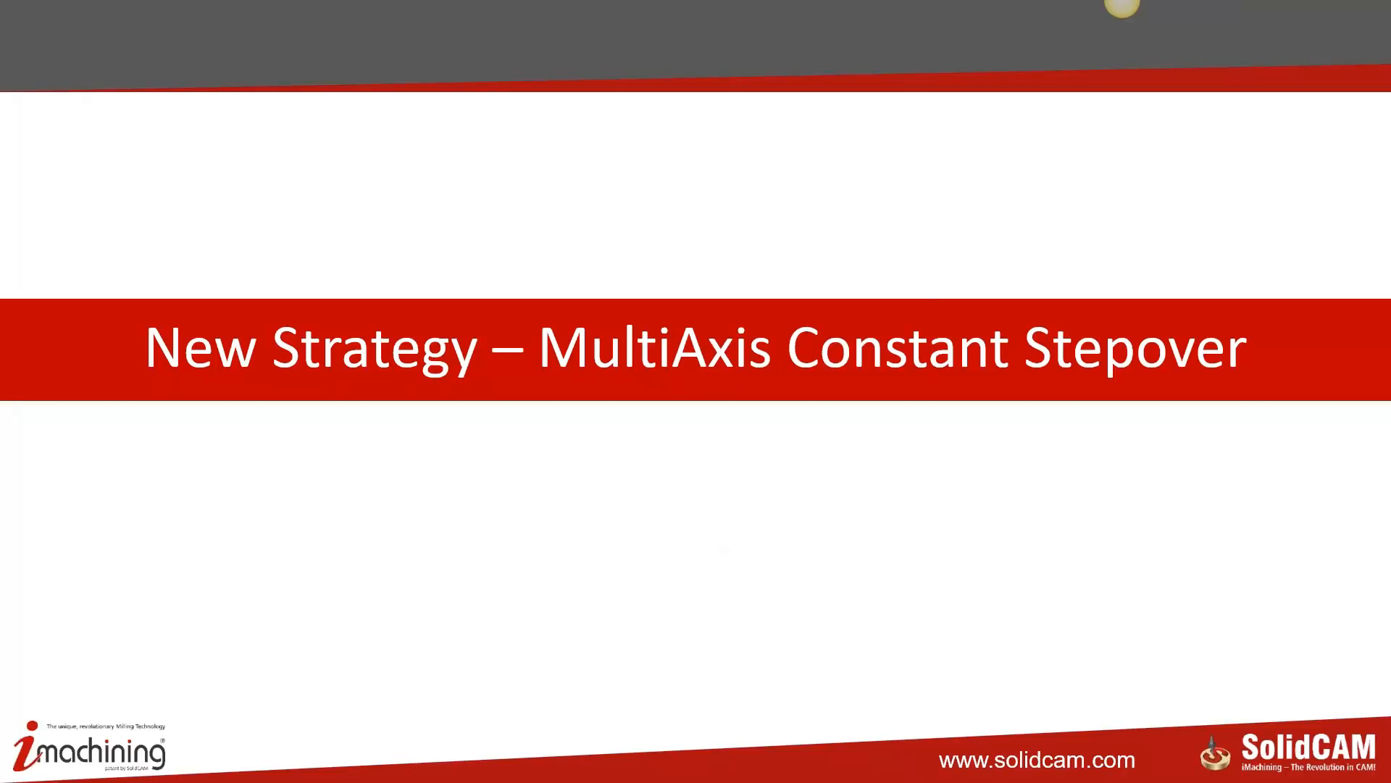
{"action": "key", "text": "Right"}
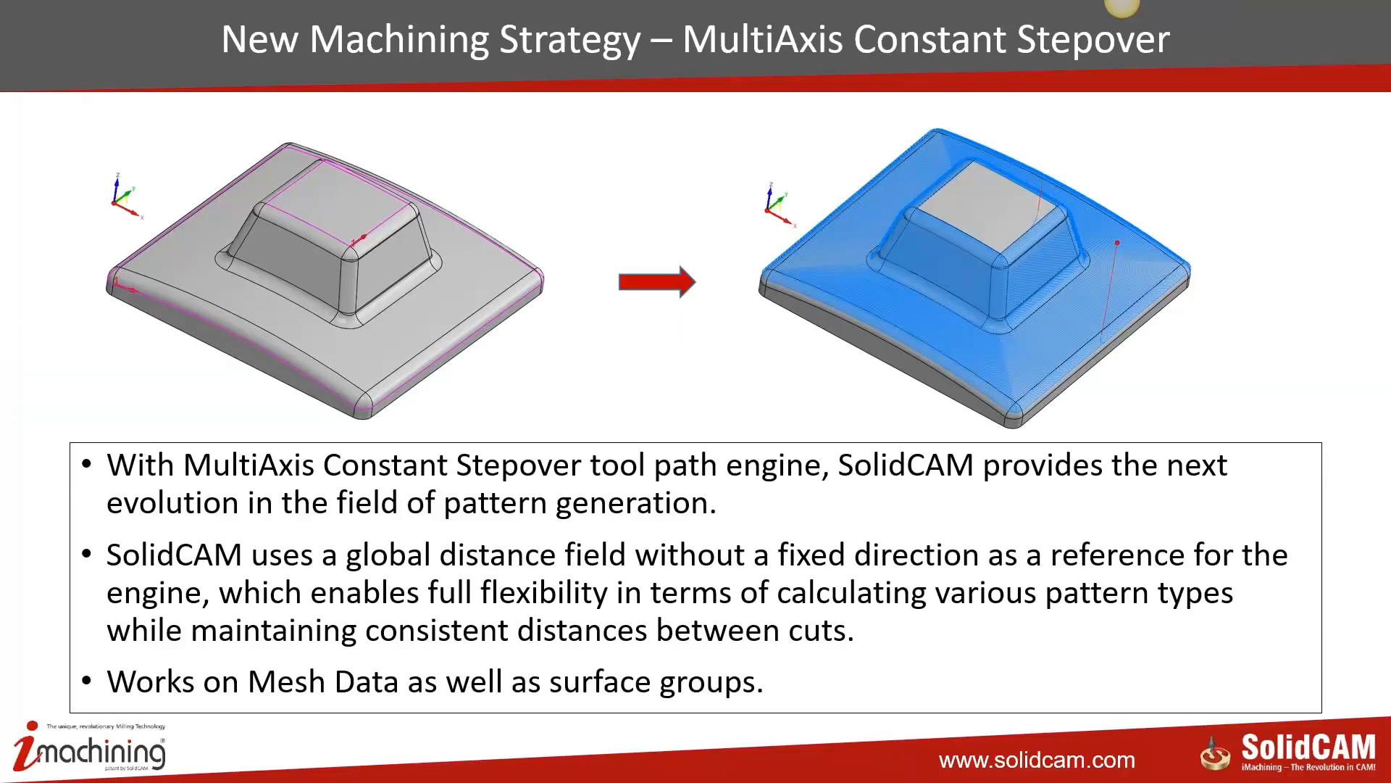
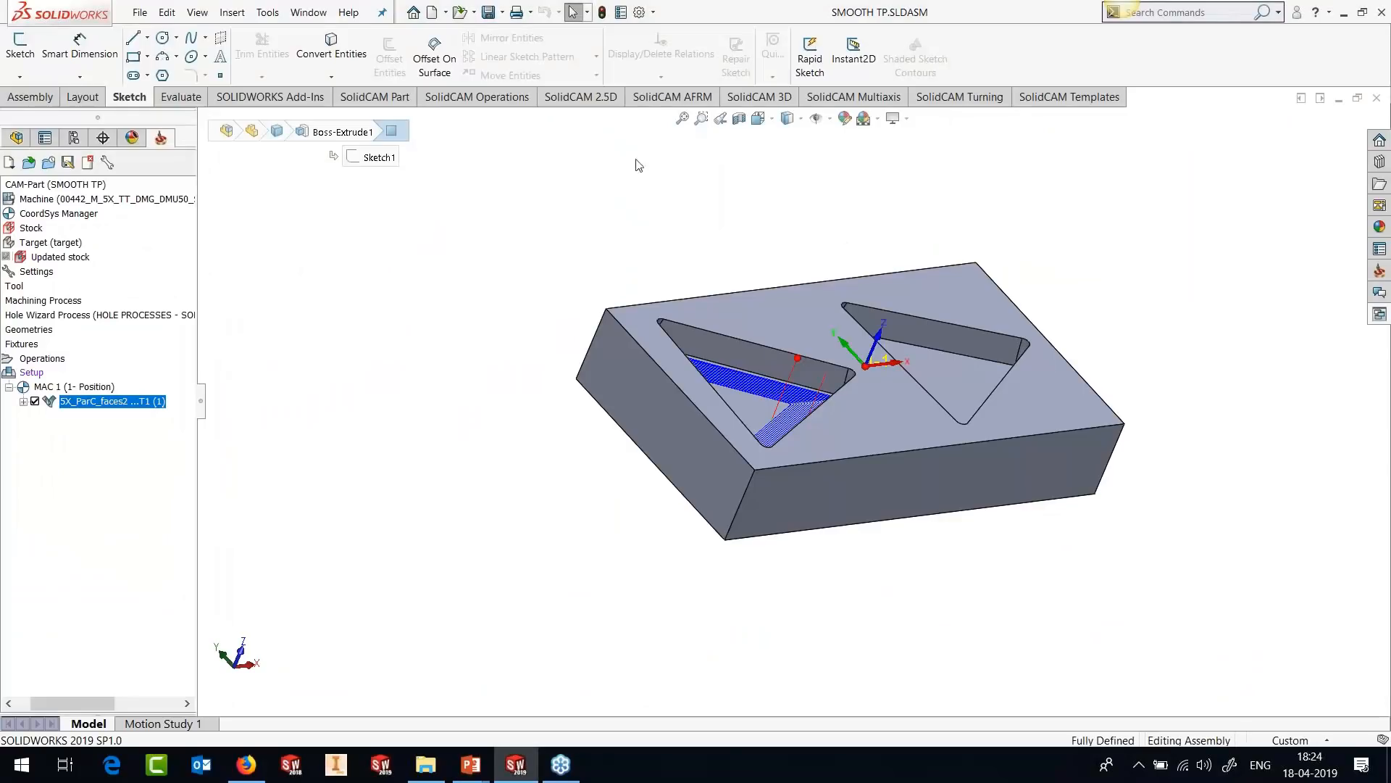
Open the recent CAM-Part MXCS_2 from the MEXICO folder, declining to locate the original model manually.
{"action": "left_click", "coordinate": [268, 13]}
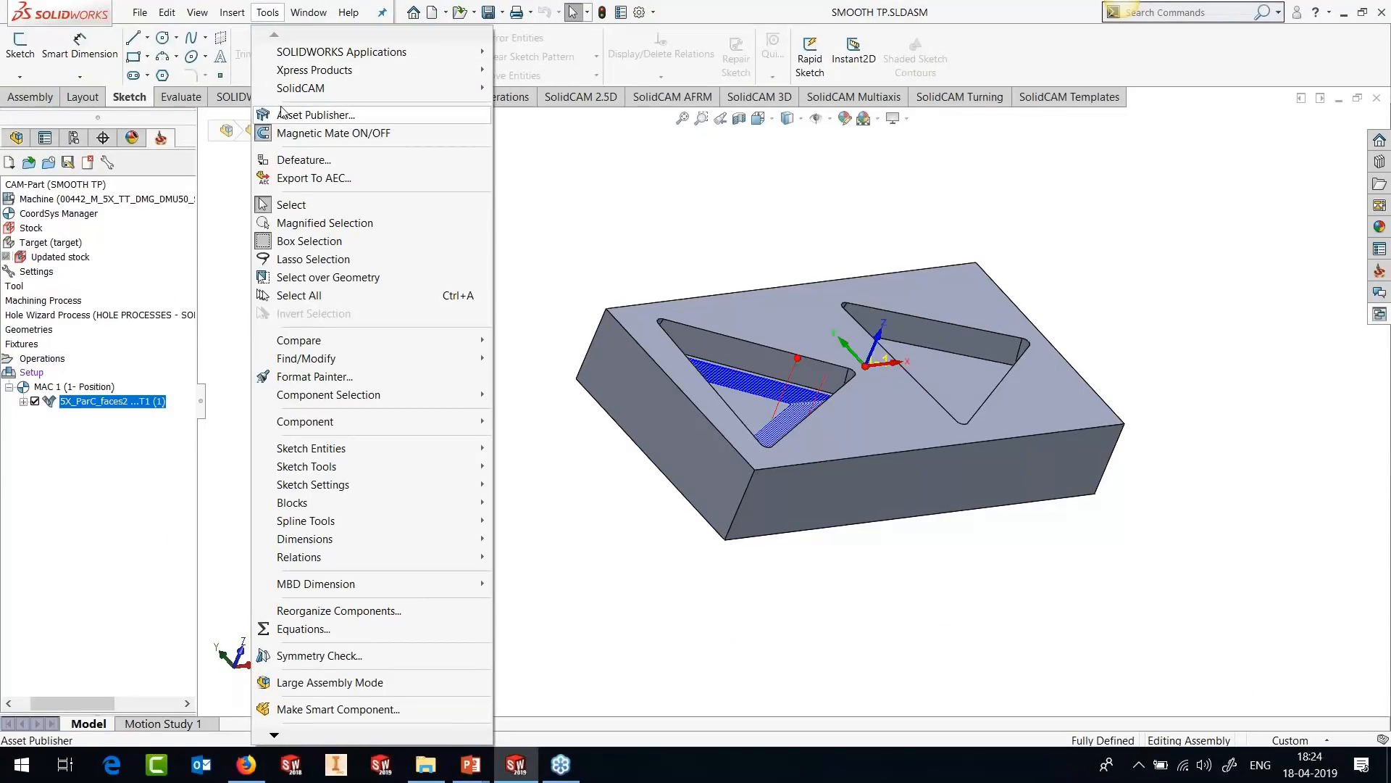
{"action": "mouse_move", "coordinate": [286, 89]}
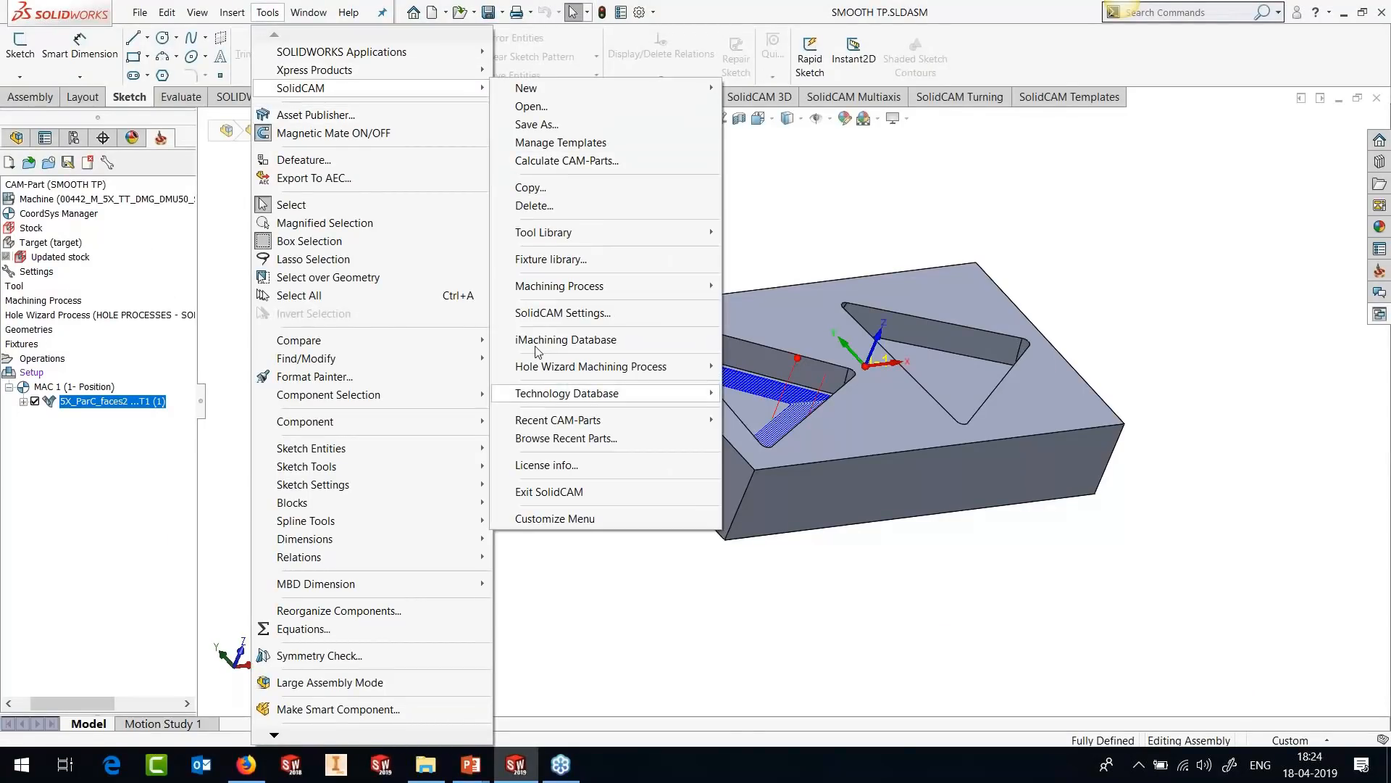
{"action": "mouse_move", "coordinate": [543, 429]}
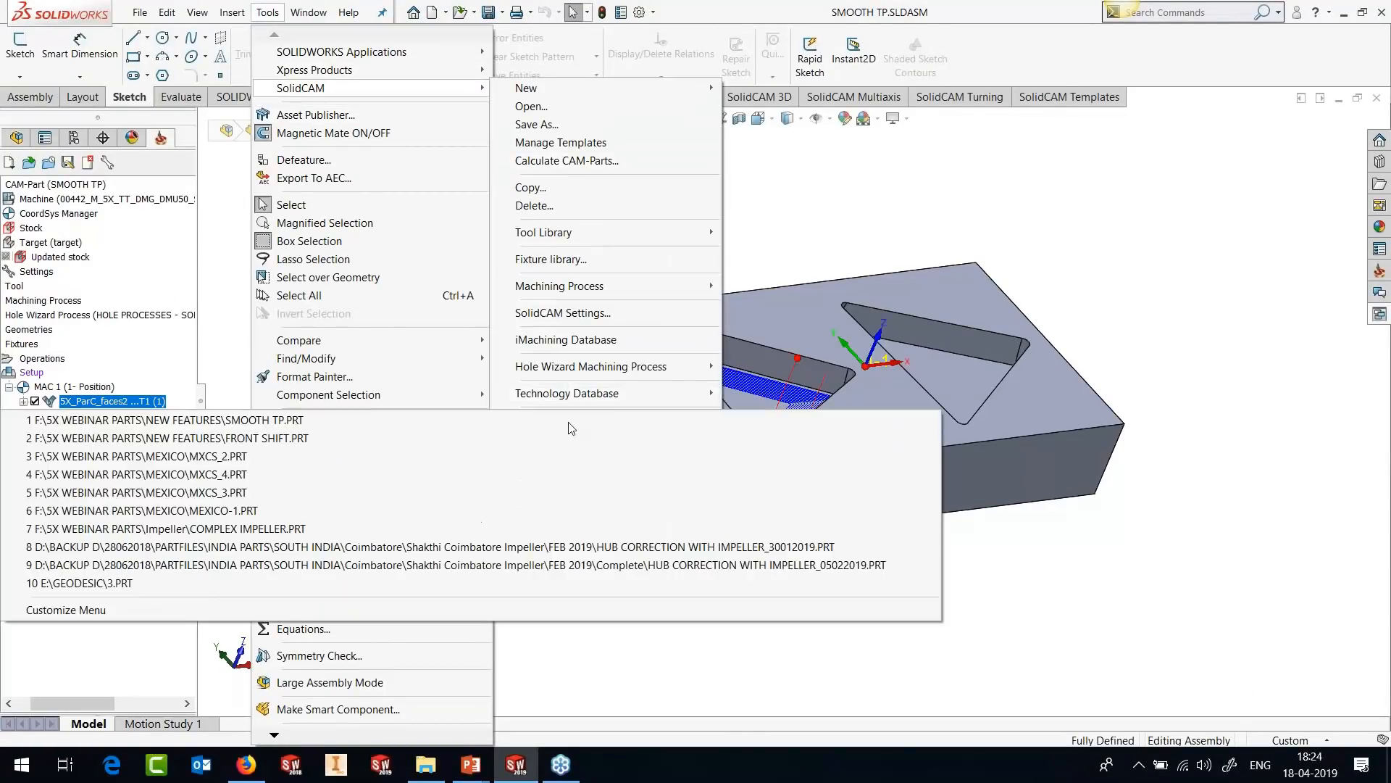
{"action": "left_click", "coordinate": [231, 457]}
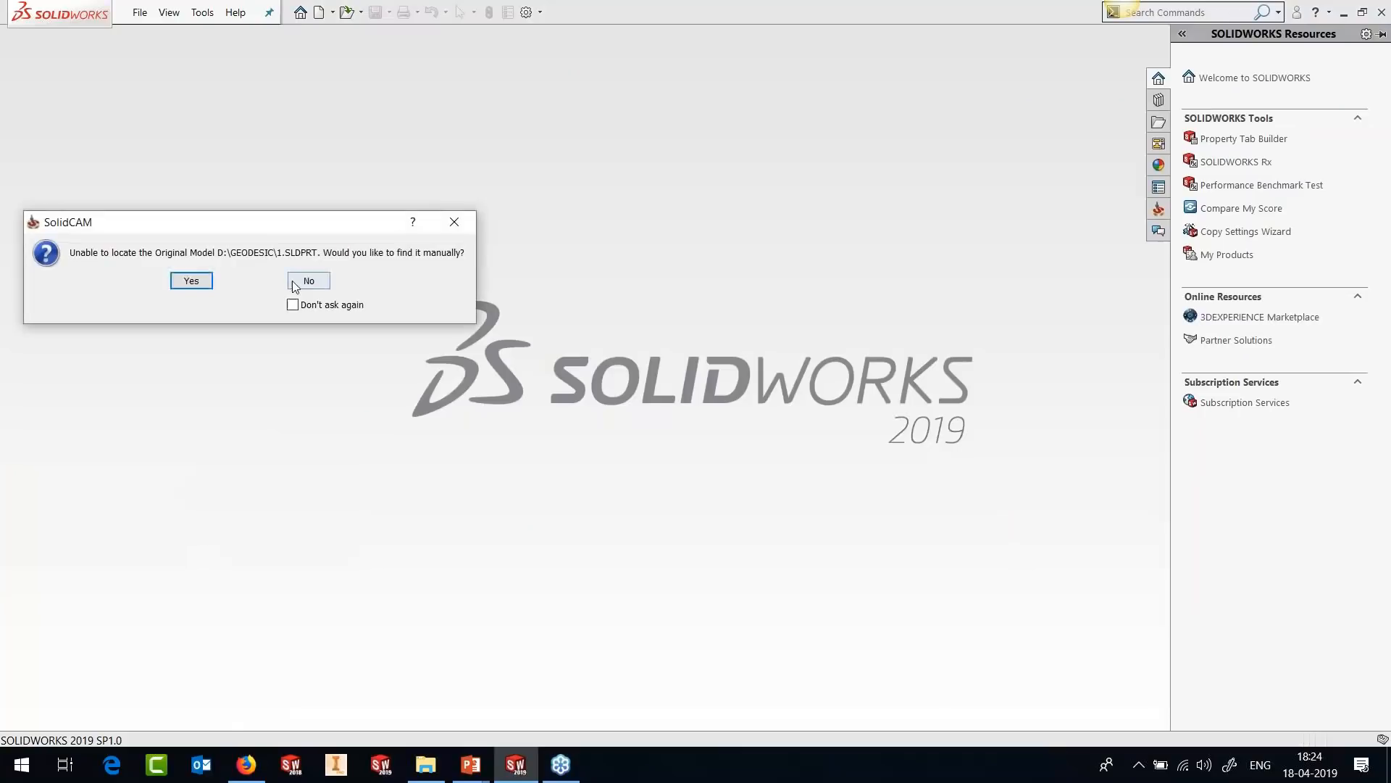
{"action": "left_click", "coordinate": [304, 281]}
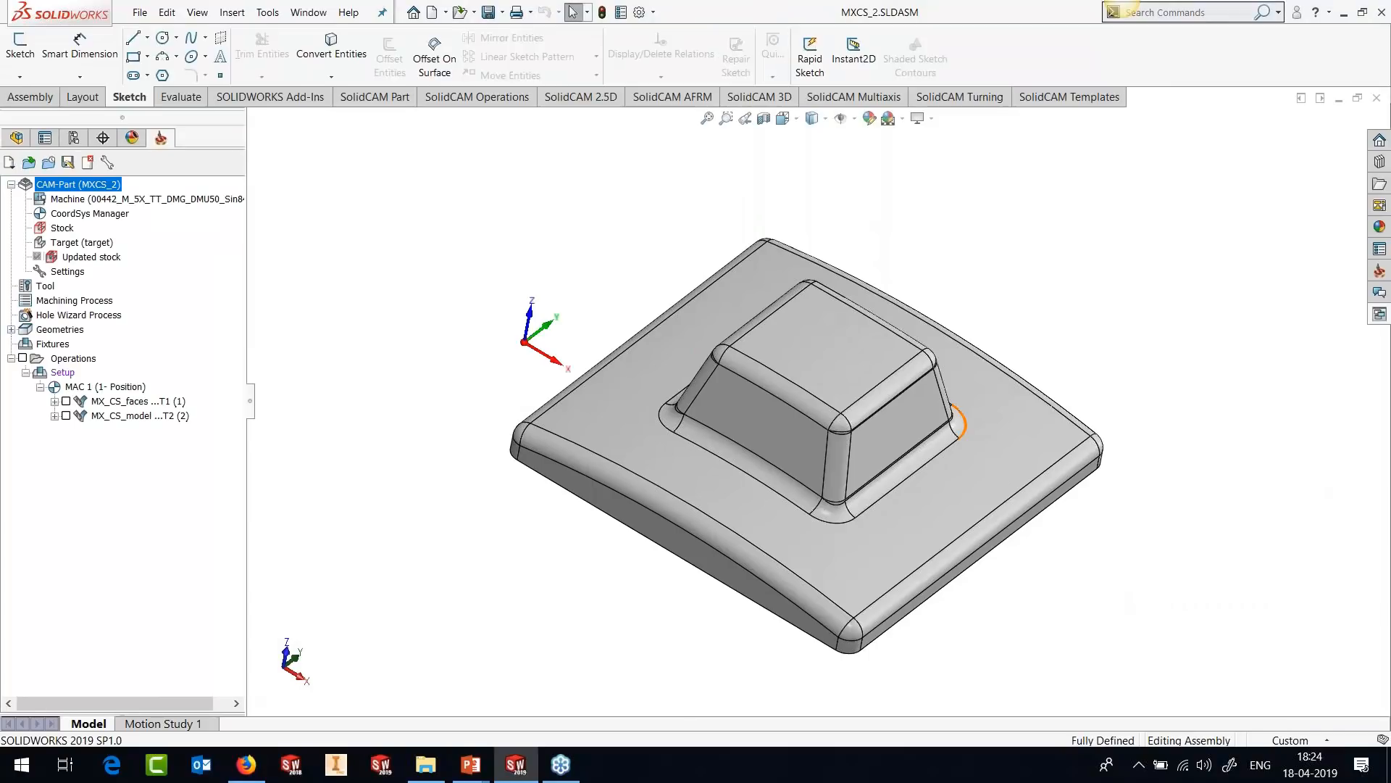
Show the faces geometry of the MX_CS_faces operation, examine the surfaces on the raised boss, and close the display.
{"action": "left_click", "coordinate": [54, 401]}
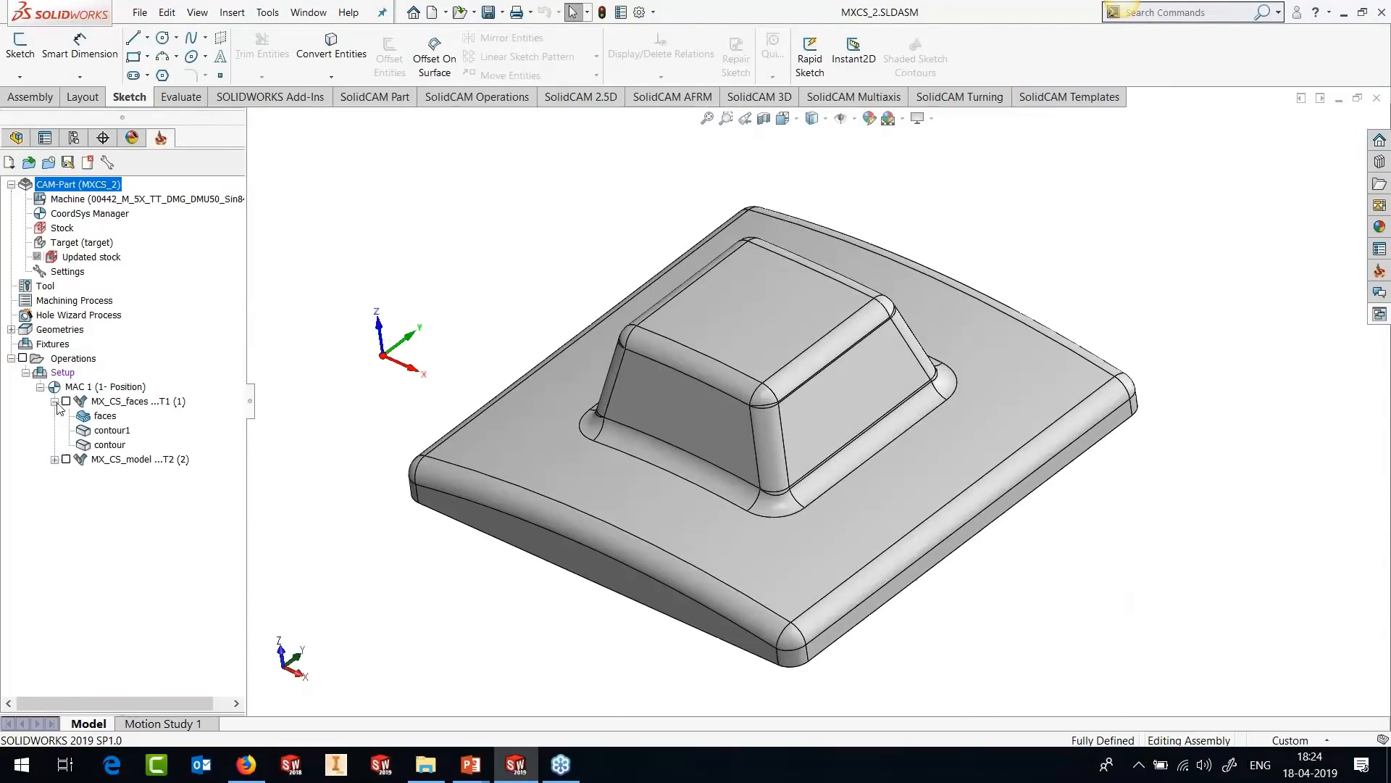
{"action": "right_click", "coordinate": [109, 417]}
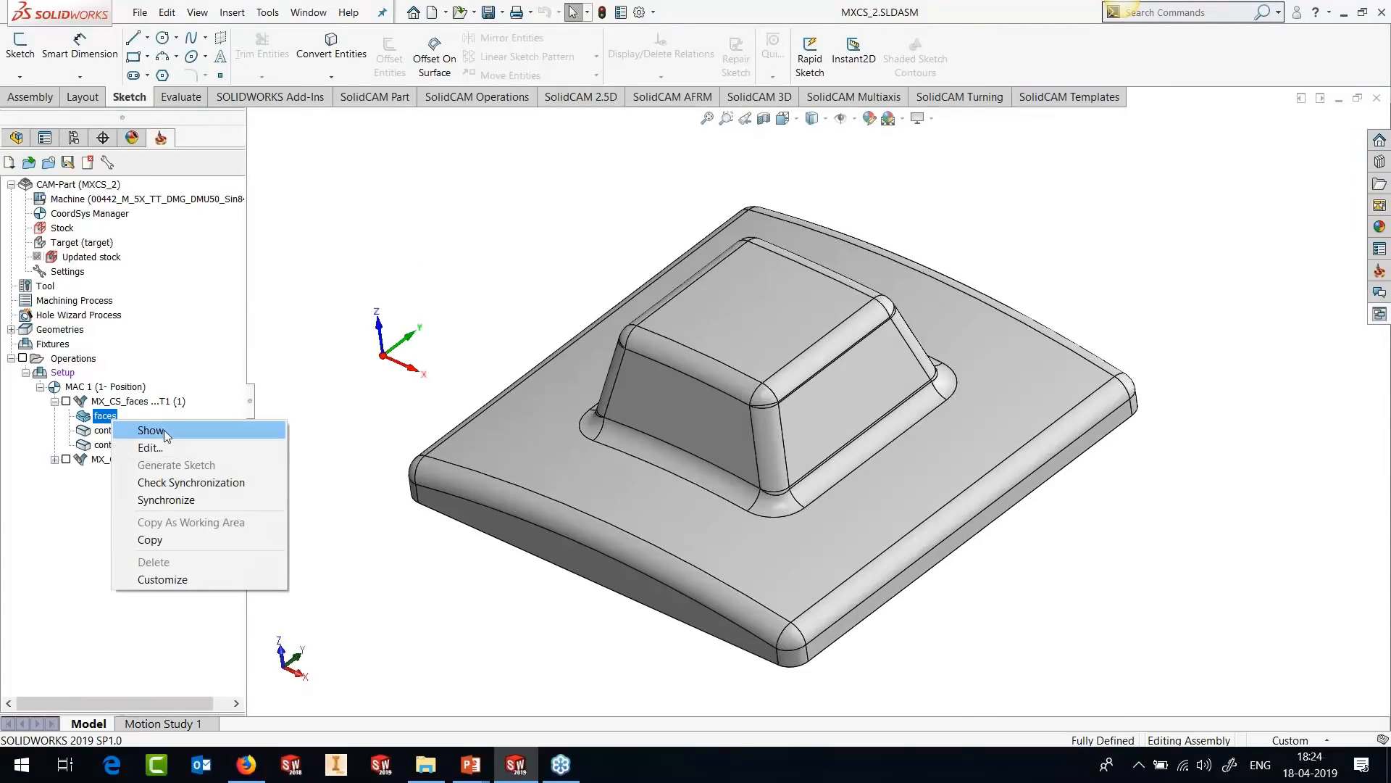
{"action": "left_click", "coordinate": [165, 431]}
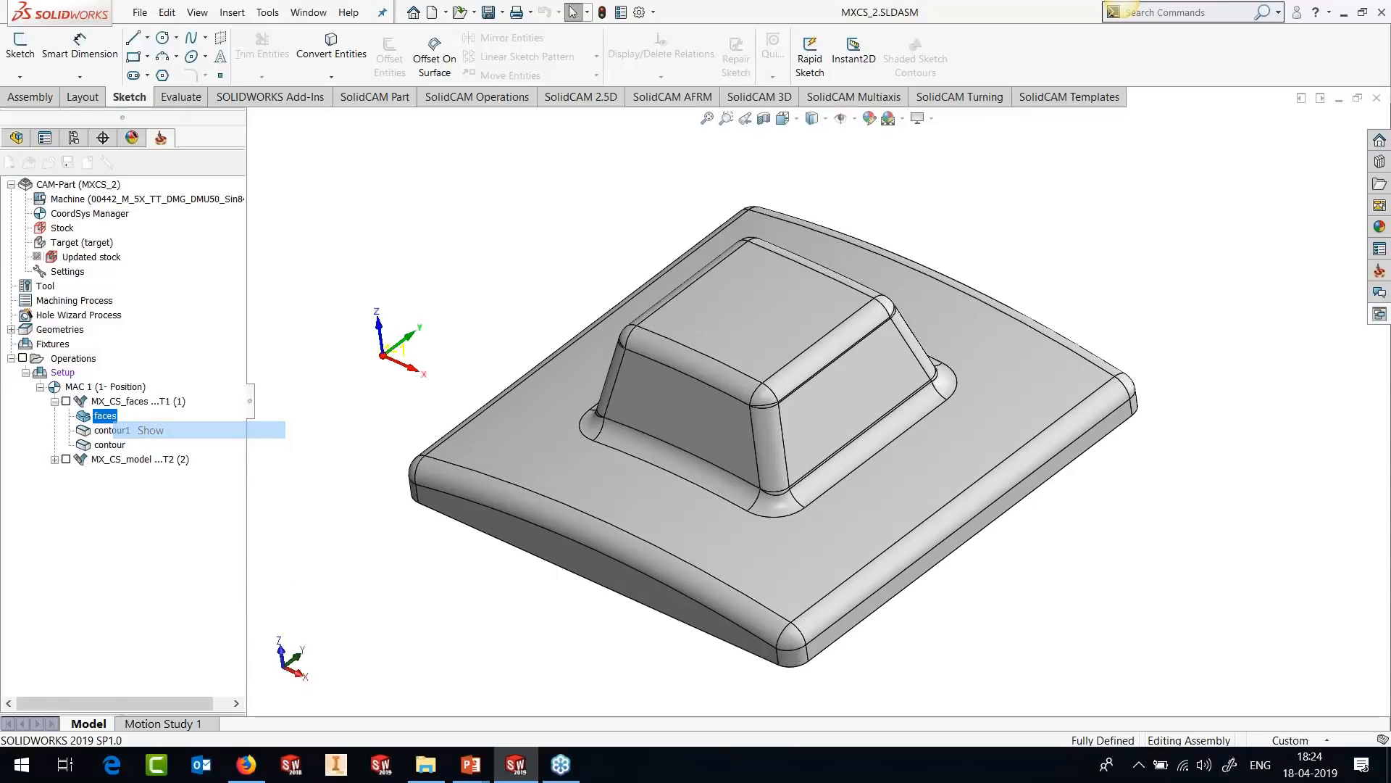
{"action": "scroll", "coordinate": [837, 382], "scroll_direction": "down", "scroll_amount": 5}
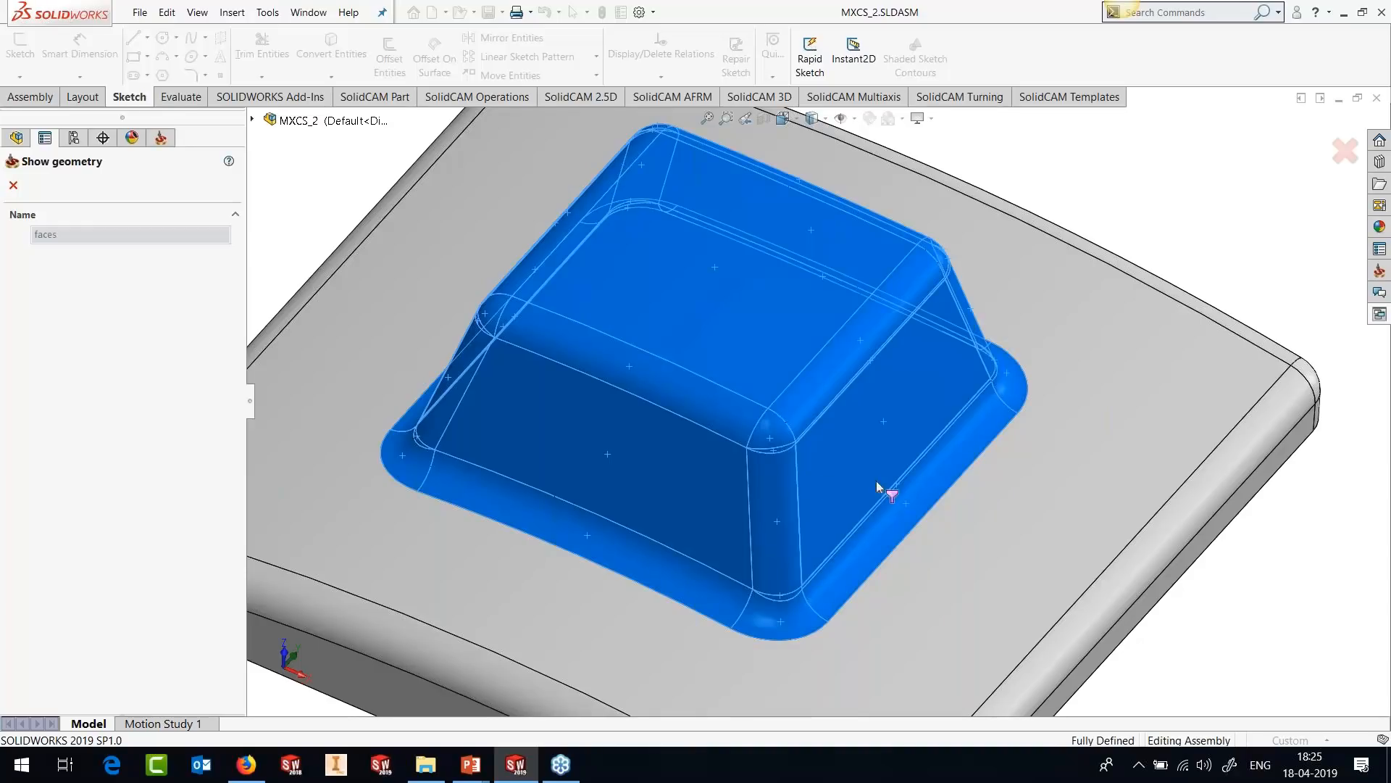
{"action": "scroll", "coordinate": [876, 479], "scroll_direction": "up", "scroll_amount": 4}
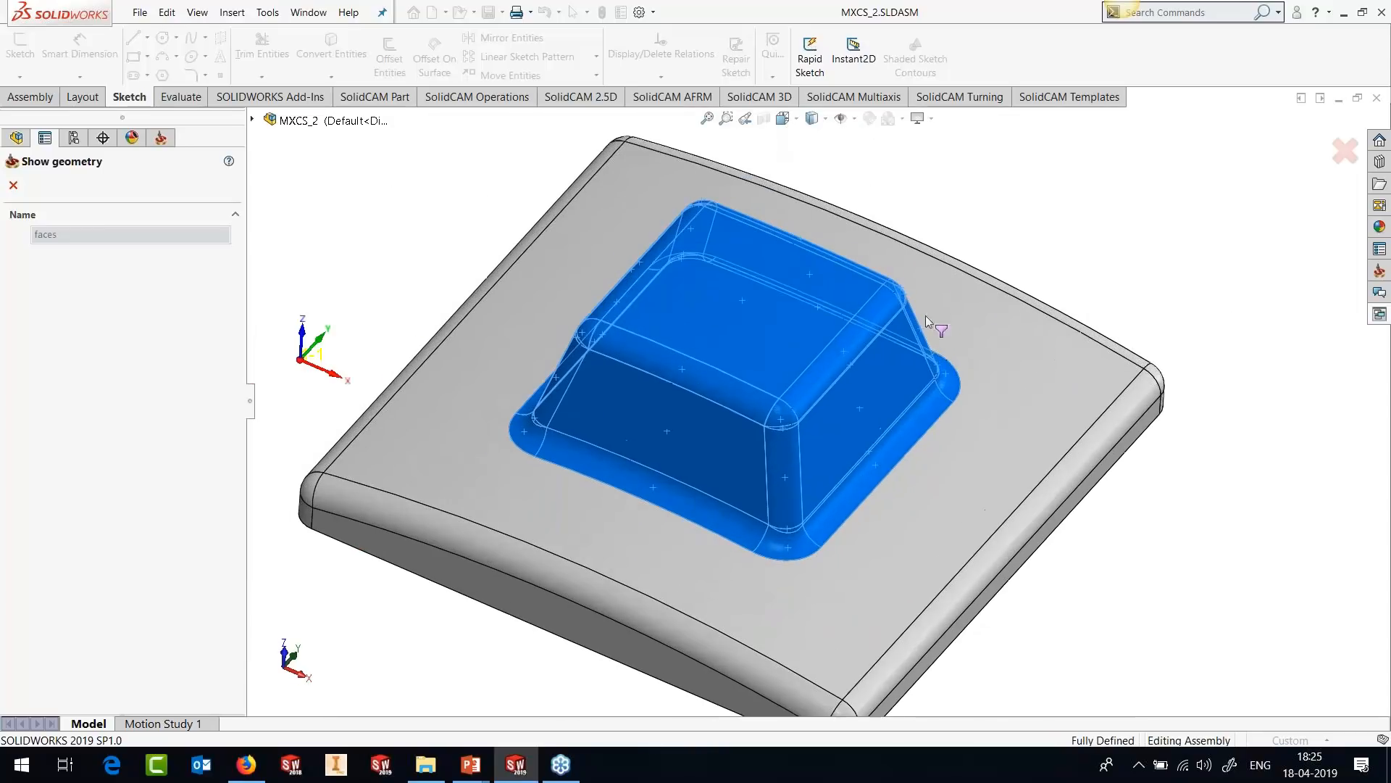
{"action": "left_click", "coordinate": [13, 185]}
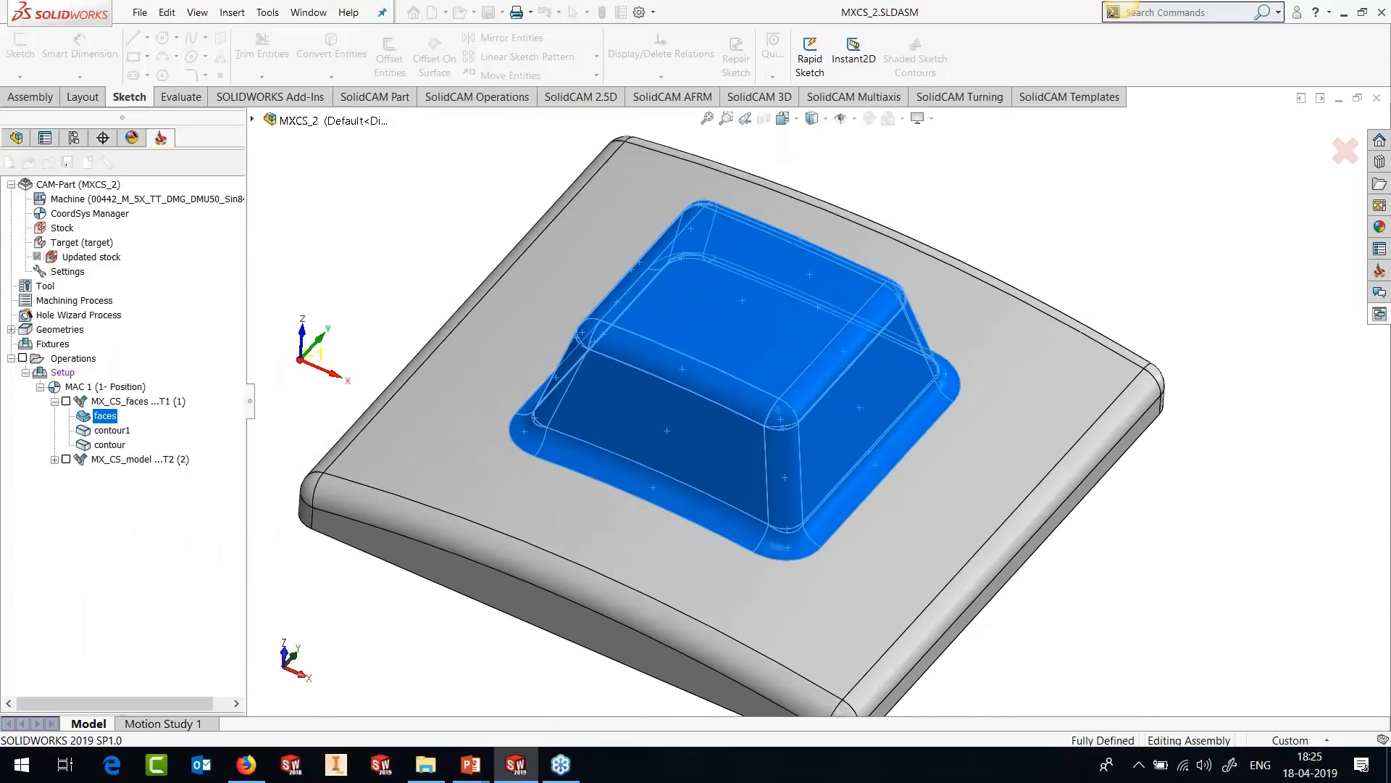
Show the contour1 geometry of MX_CS_faces, examine its tilt lines around the boss from a lower angle, and close it.
{"action": "right_click", "coordinate": [131, 429]}
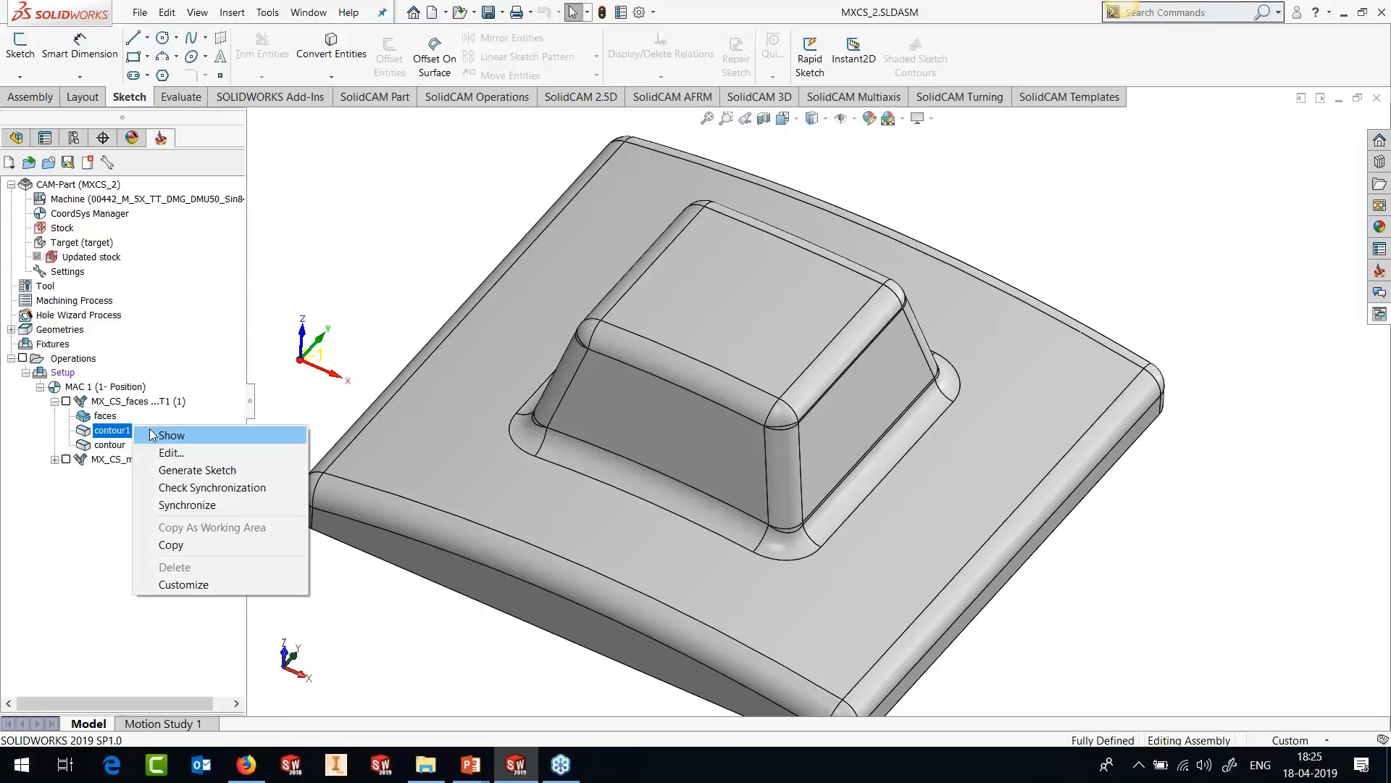
{"action": "left_click", "coordinate": [150, 431]}
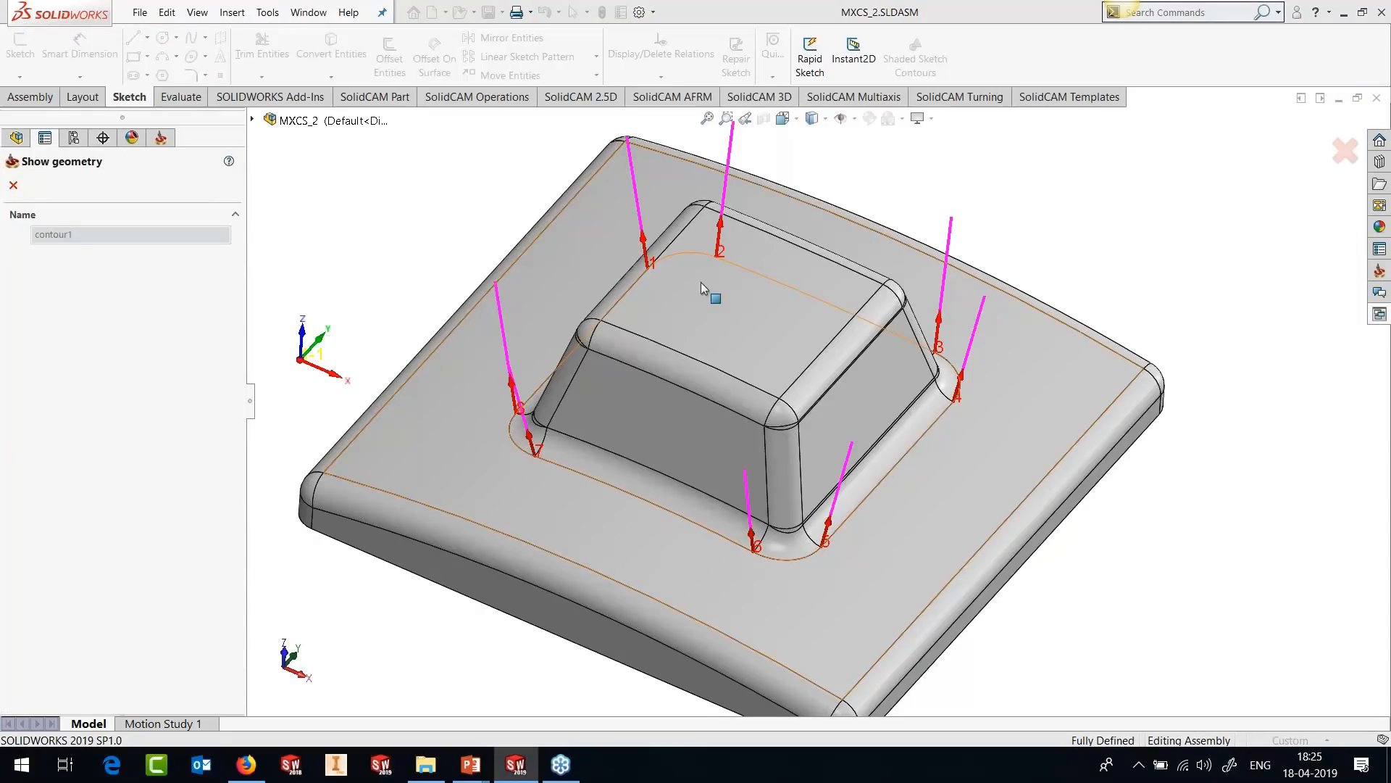
{"action": "middle_click_drag", "start_coordinate": [882, 332], "coordinate": [874, 271]}
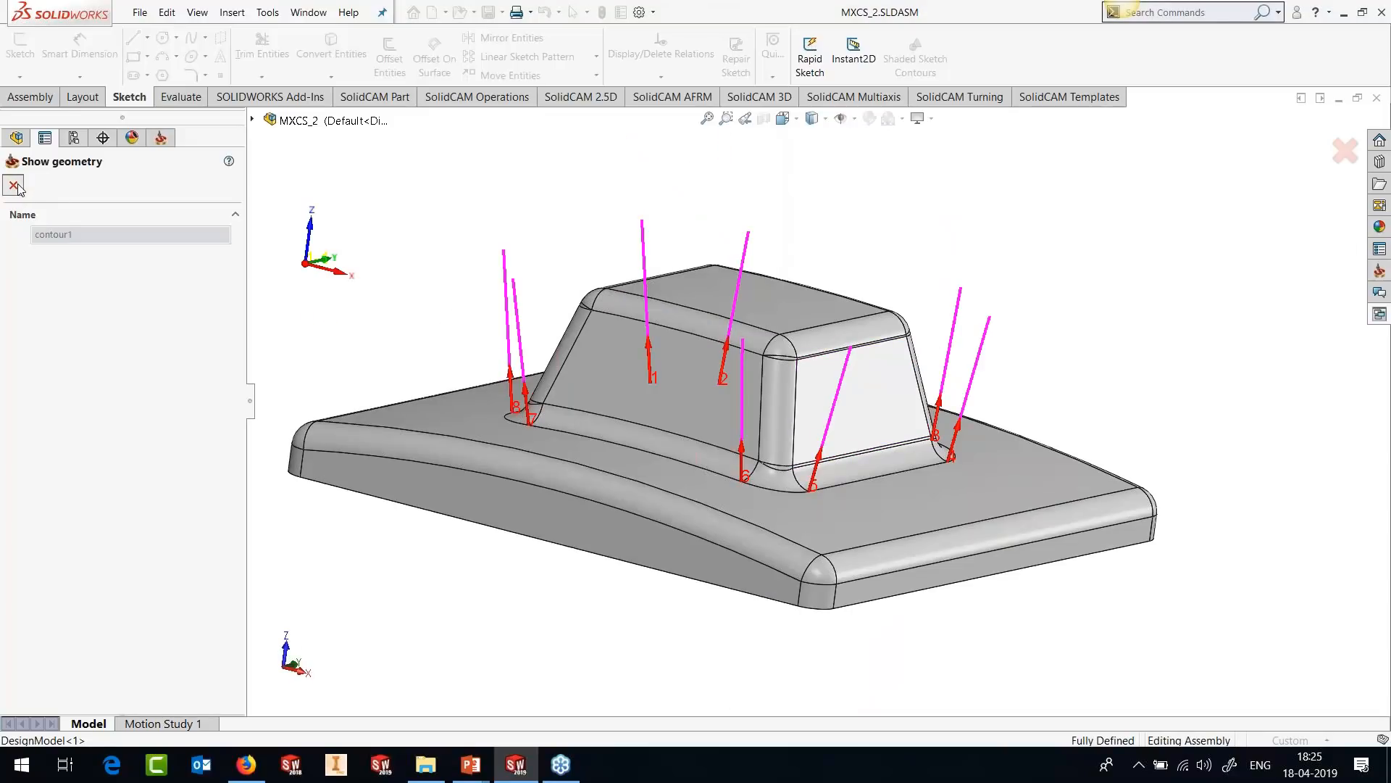
{"action": "left_click", "coordinate": [14, 186]}
Show the drive curve geometry named contour, inspect it around the base of the boss, and close it.
{"action": "right_click", "coordinate": [109, 444]}
{"action": "left_click", "coordinate": [121, 458]}
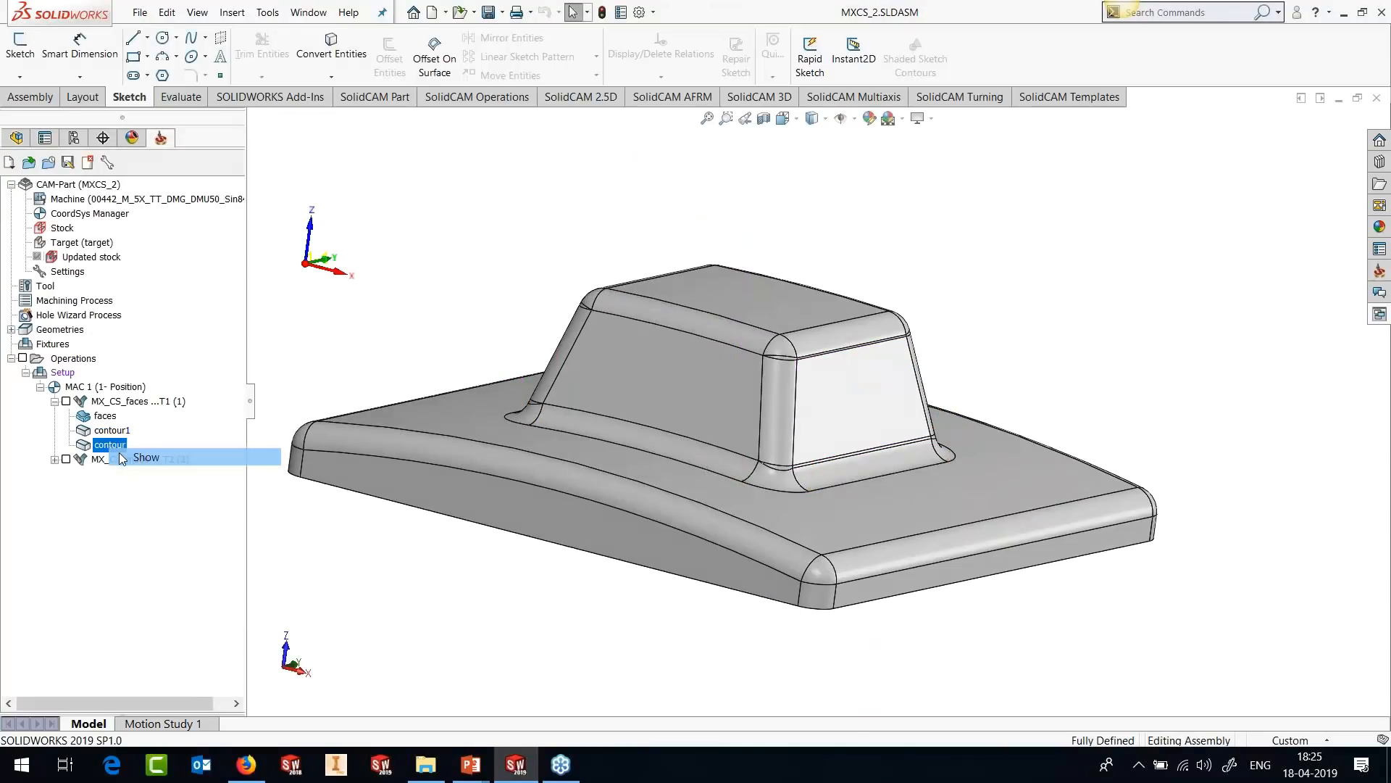
{"action": "middle_click_drag", "start_coordinate": [777, 388], "coordinate": [789, 471]}
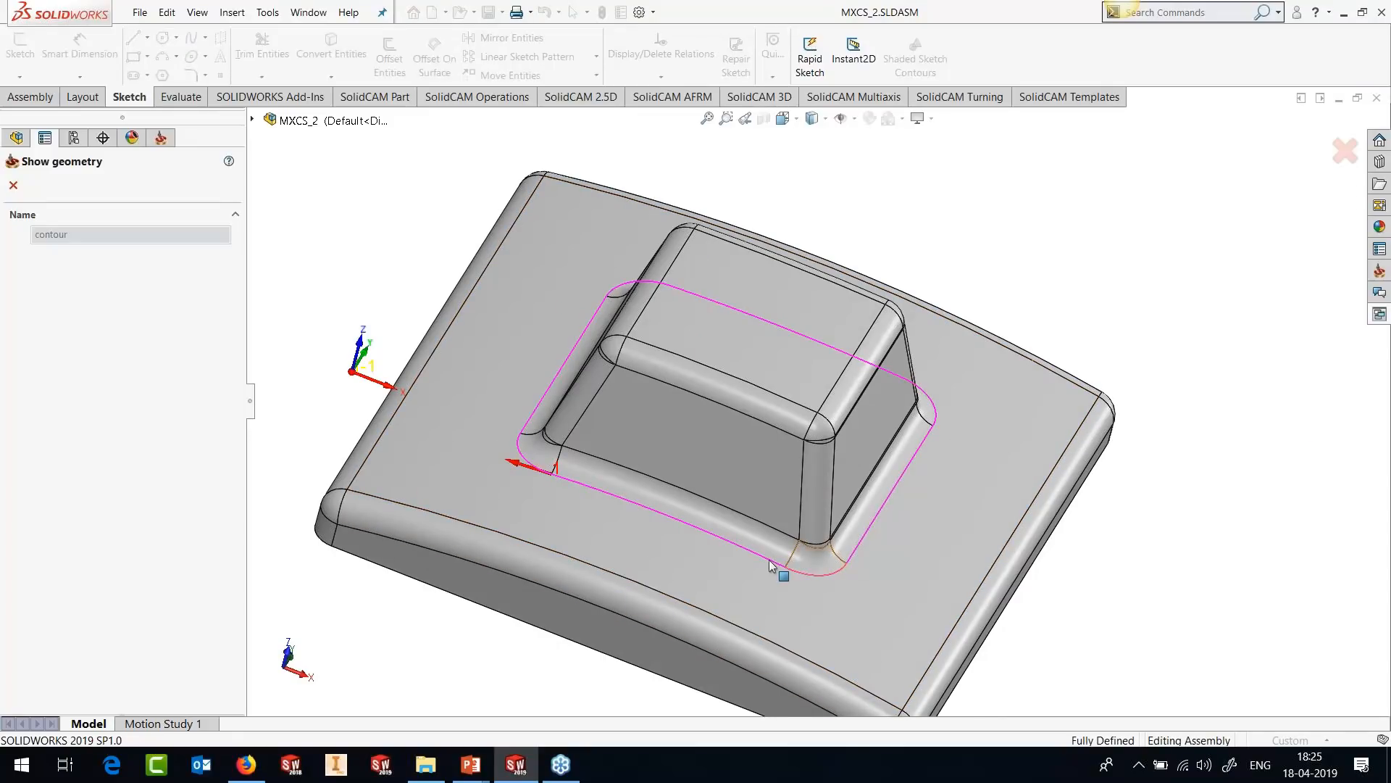
{"action": "left_click", "coordinate": [14, 186]}
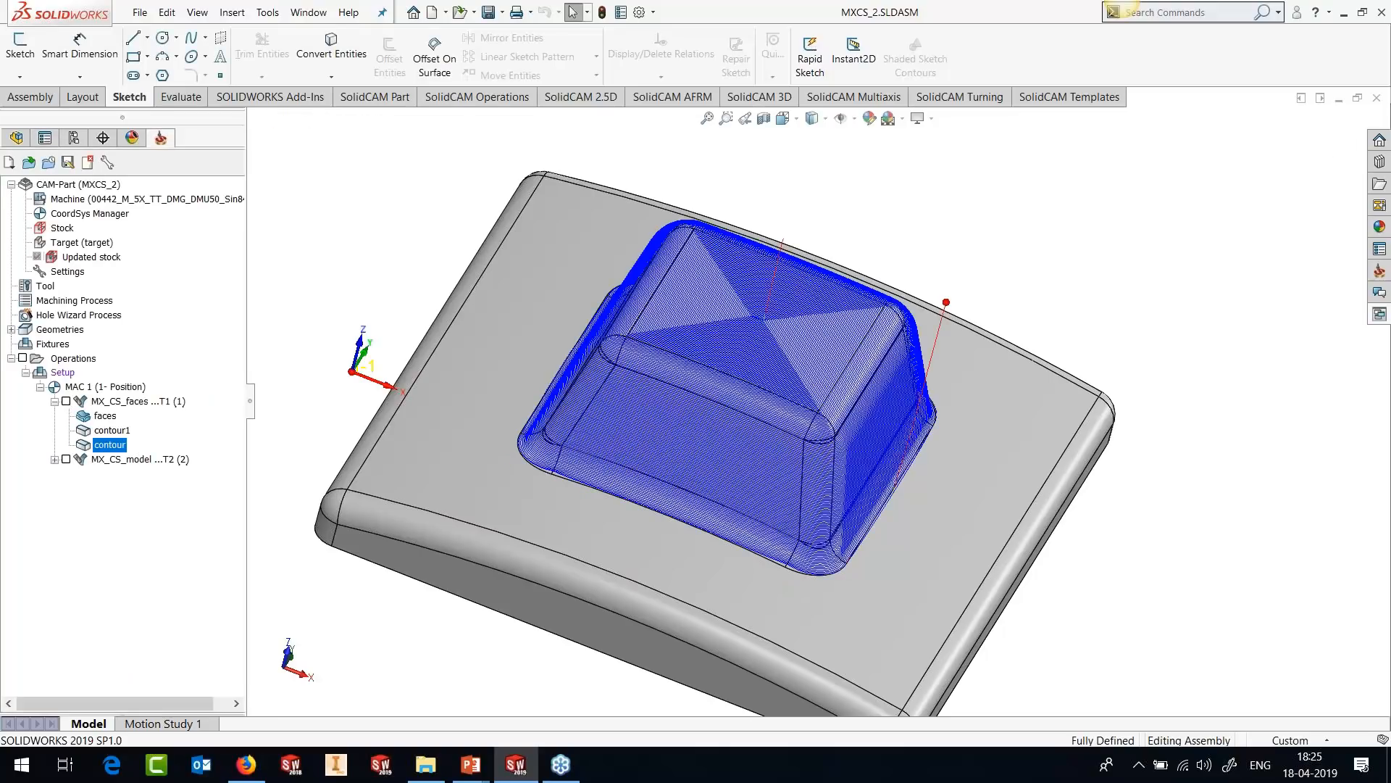
Display the MX_CS_faces toolpath and examine its stepover closely on the walls and corners of the boss.
{"action": "left_click", "coordinate": [66, 400]}
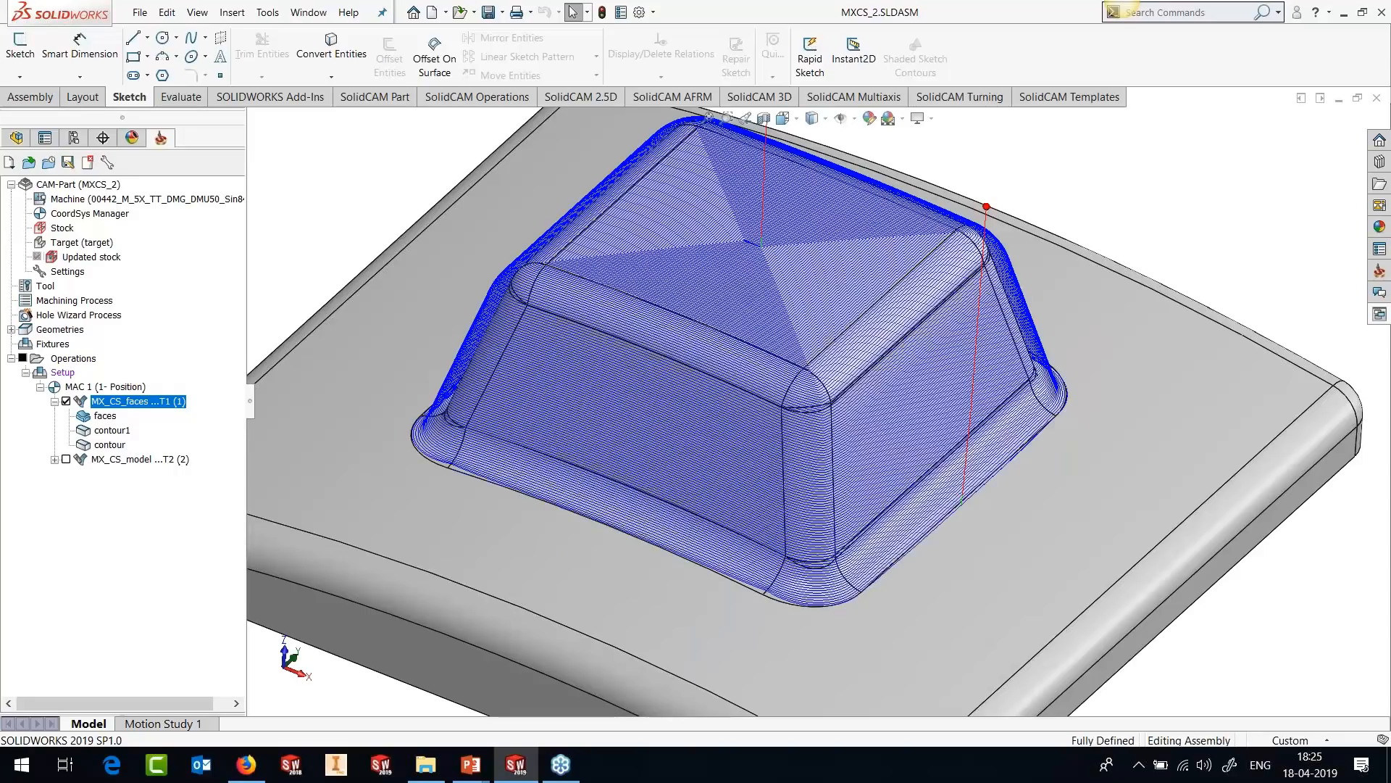
{"action": "scroll", "coordinate": [717, 470], "scroll_direction": "down", "scroll_amount": 1}
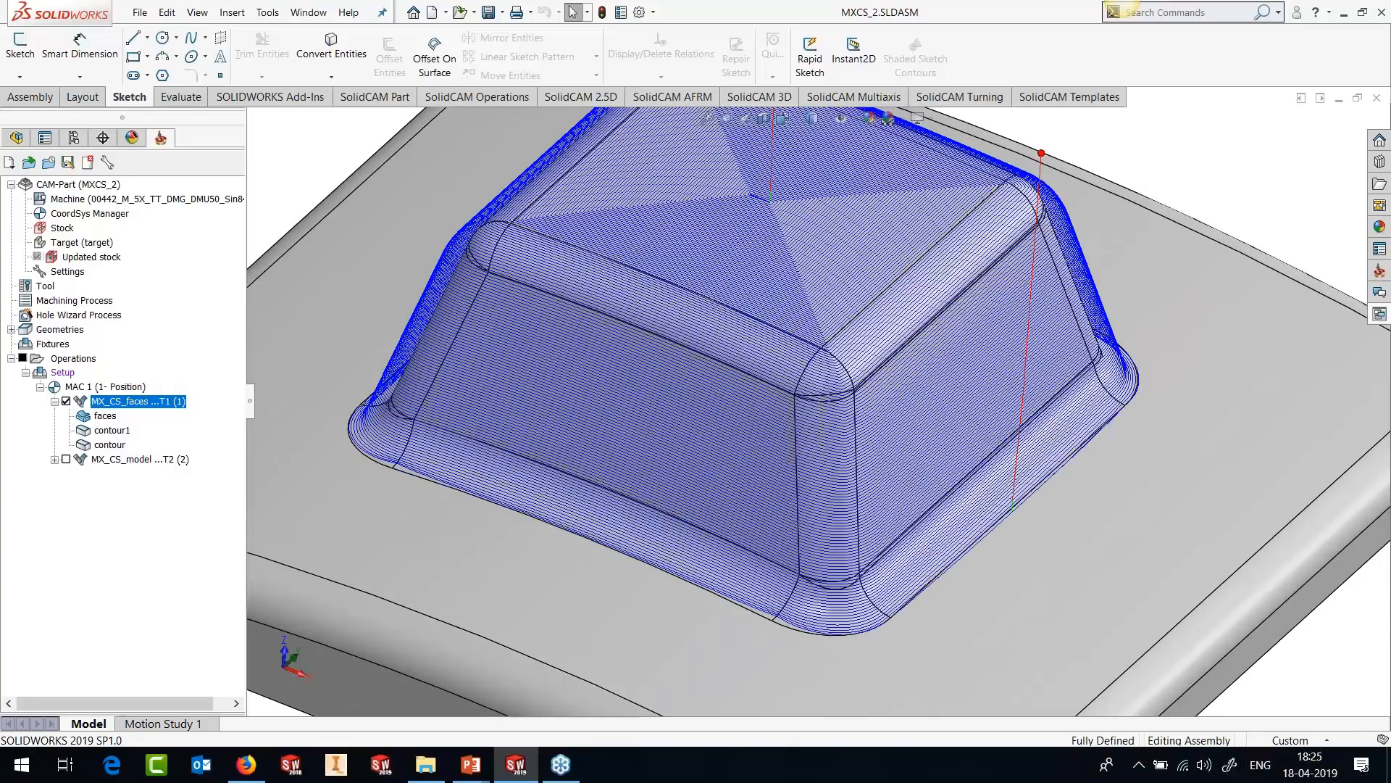
{"action": "middle_click_drag", "start_coordinate": [992, 433], "coordinate": [1077, 343]}
{"action": "scroll", "coordinate": [1059, 382], "scroll_direction": "down", "scroll_amount": 2}
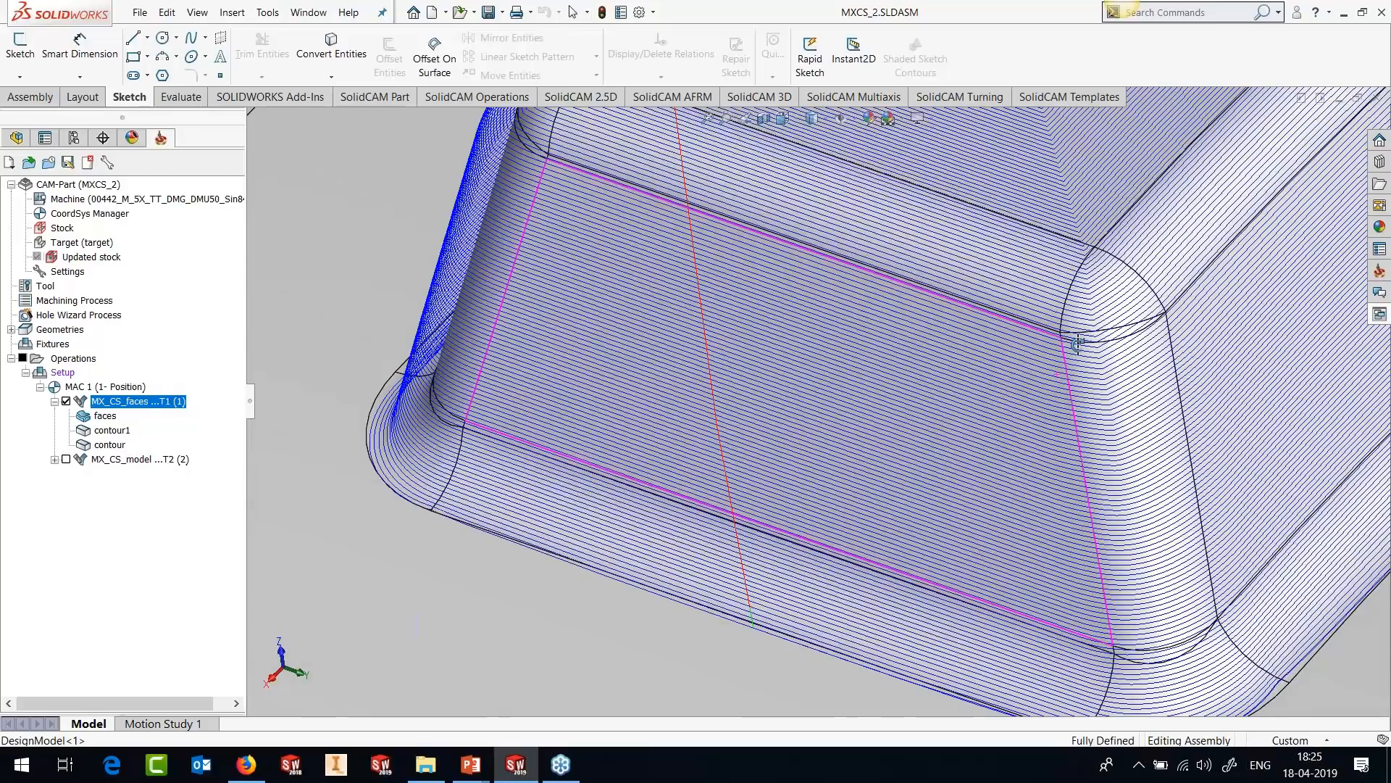
Open the MX_CS_faces operation for editing and position its window so that the toolpath corner stays in view.
{"action": "double_click", "coordinate": [148, 402]}
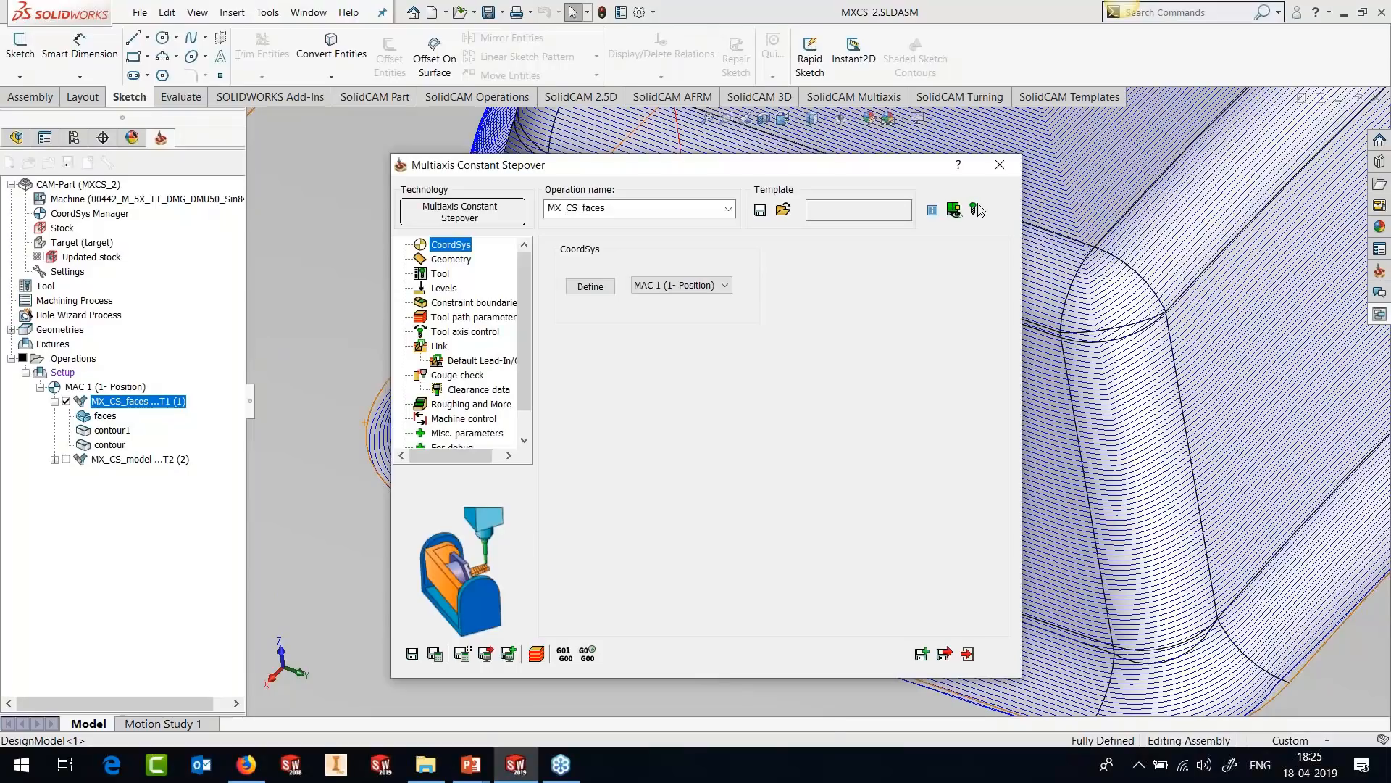
{"action": "left_click_drag", "start_coordinate": [755, 176], "coordinate": [686, 210]}
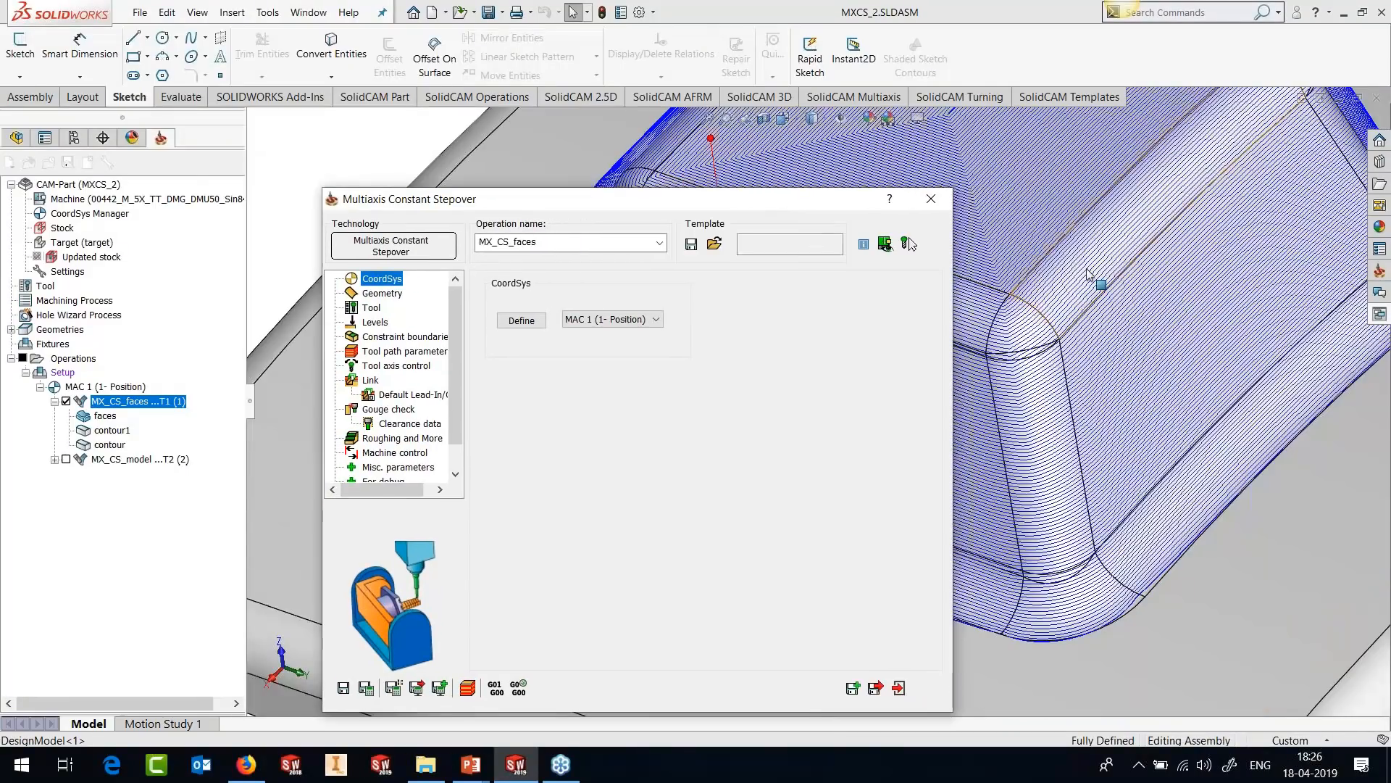
{"action": "left_click_drag", "start_coordinate": [535, 199], "coordinate": [548, 165]}
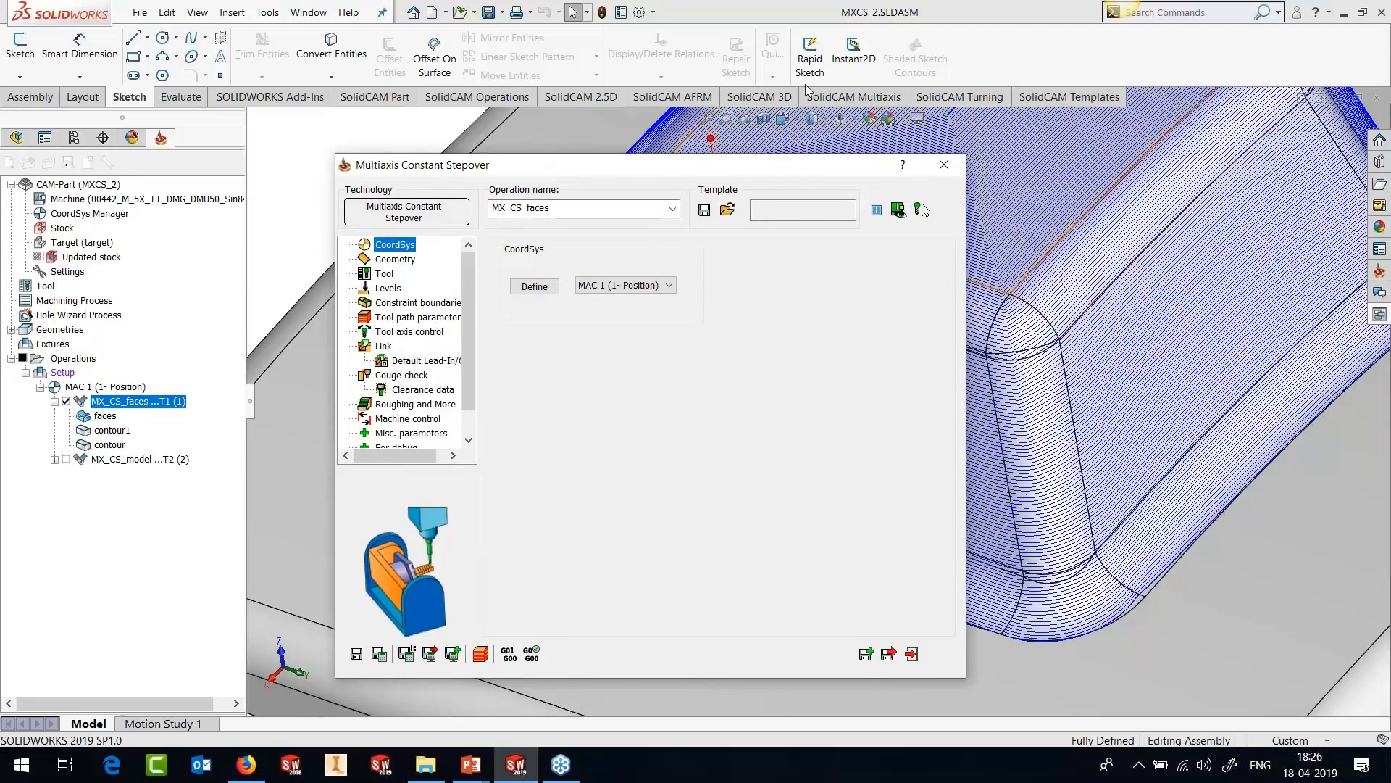
Review the machining area types offered in the operation's geometry settings.
{"action": "left_click", "coordinate": [406, 259]}
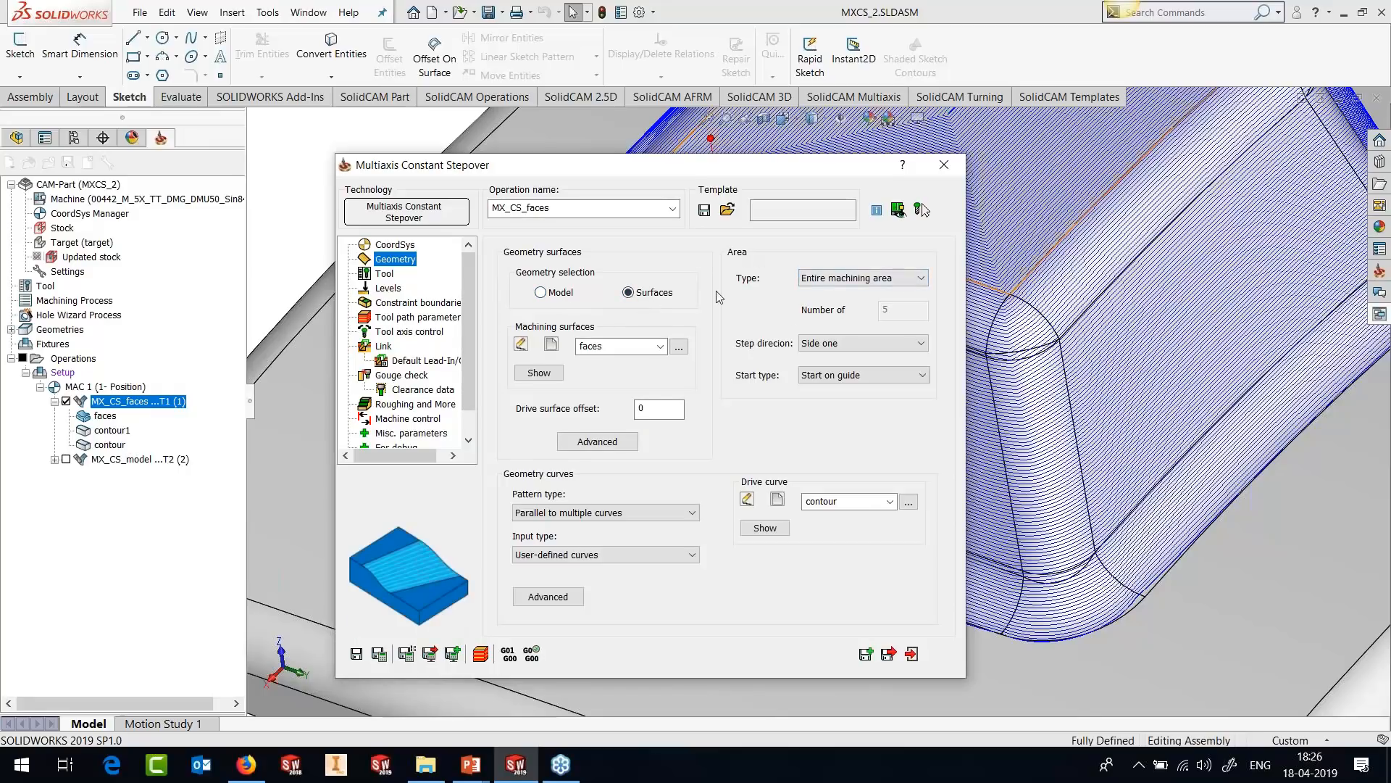
{"action": "left_click", "coordinate": [856, 285]}
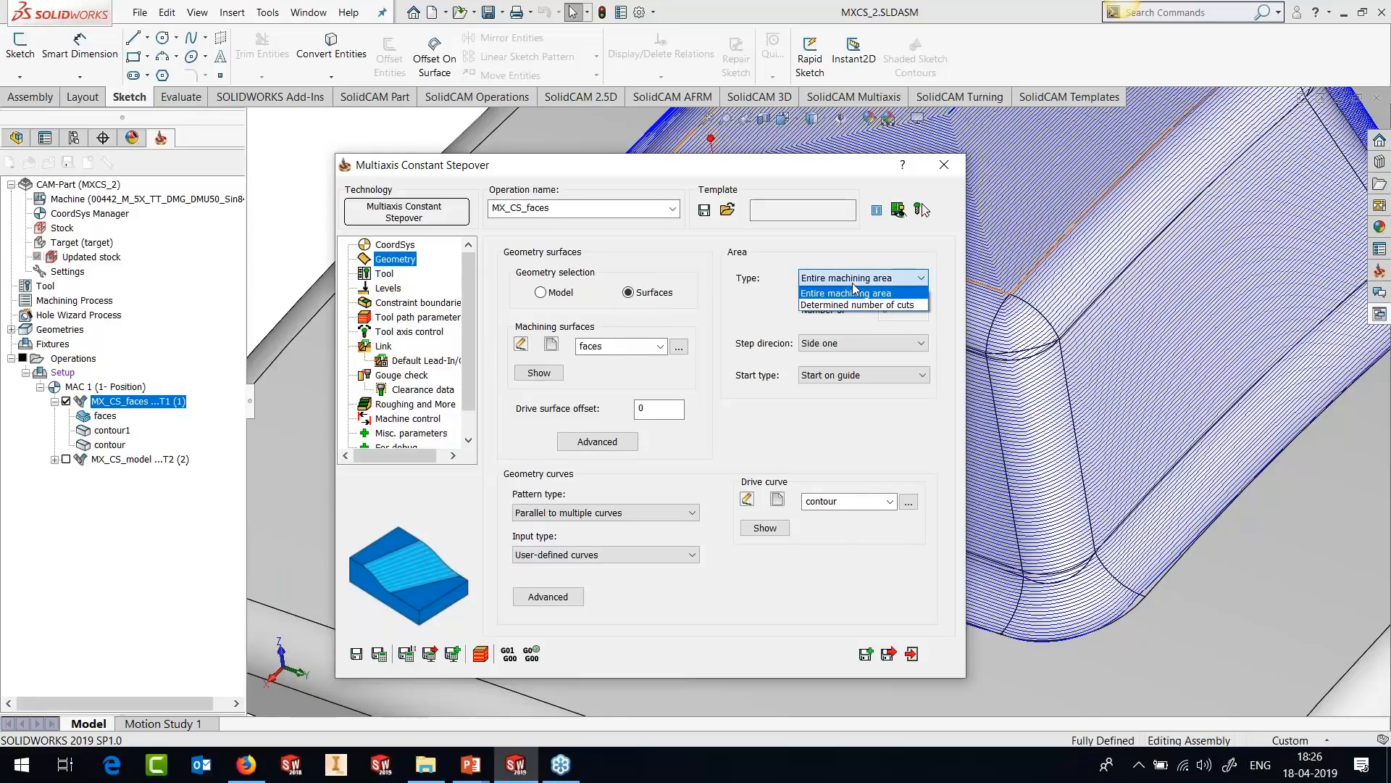
{"action": "left_click", "coordinate": [863, 253]}
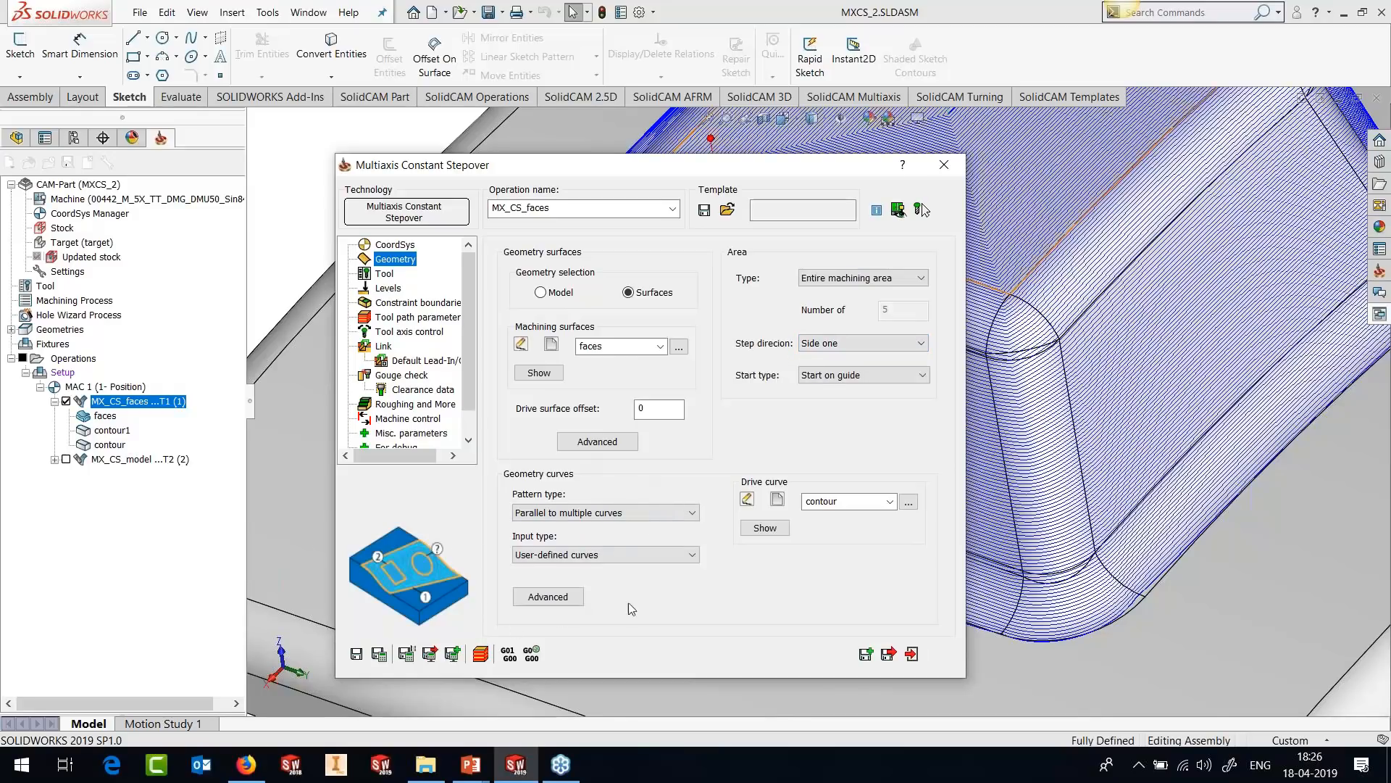
Review the pattern types and input types for the geometry curves, choosing User-defined curves as the input type.
{"action": "left_click", "coordinate": [649, 512]}
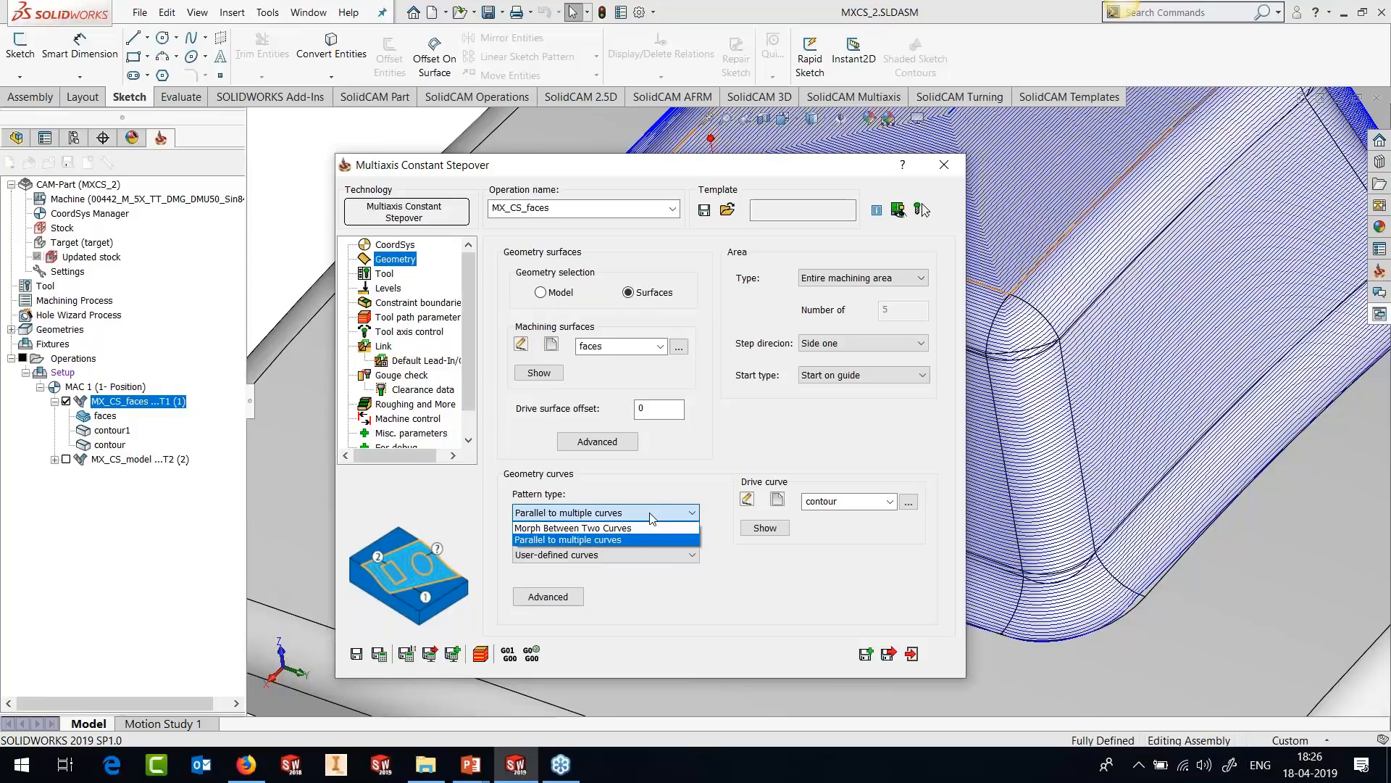
{"action": "left_click", "coordinate": [658, 495]}
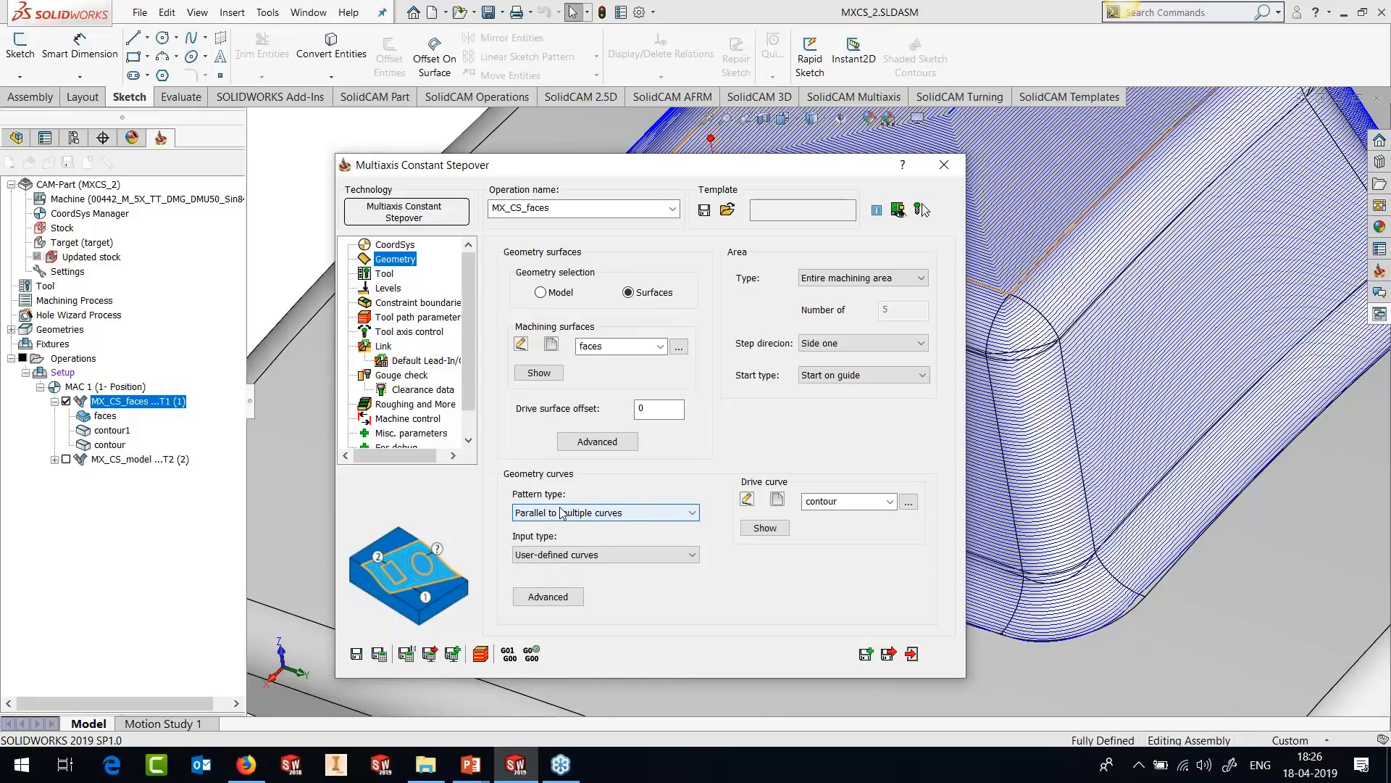
{"action": "left_click", "coordinate": [558, 555]}
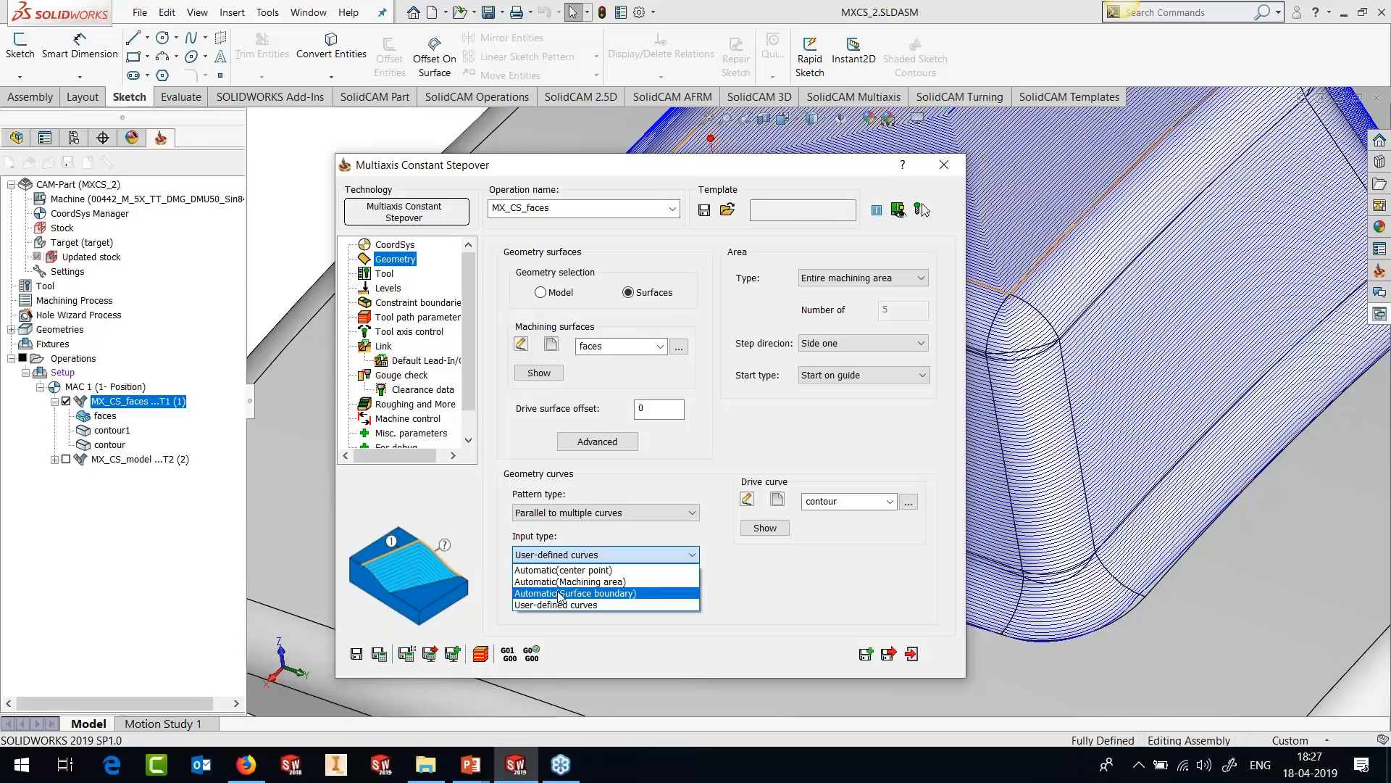
{"action": "left_click", "coordinate": [613, 605]}
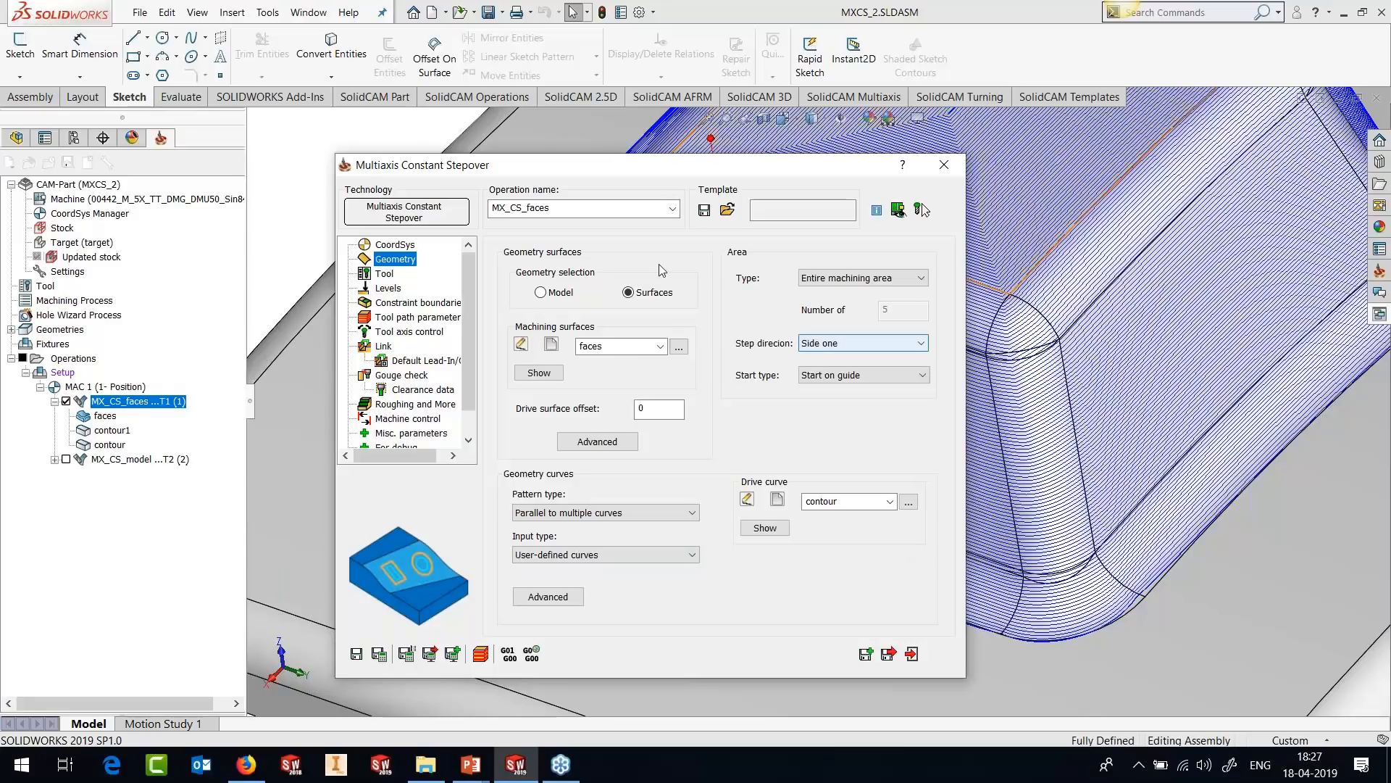
Examine the step over and scallop values in the operation's tool path parameters.
{"action": "left_click", "coordinate": [417, 317]}
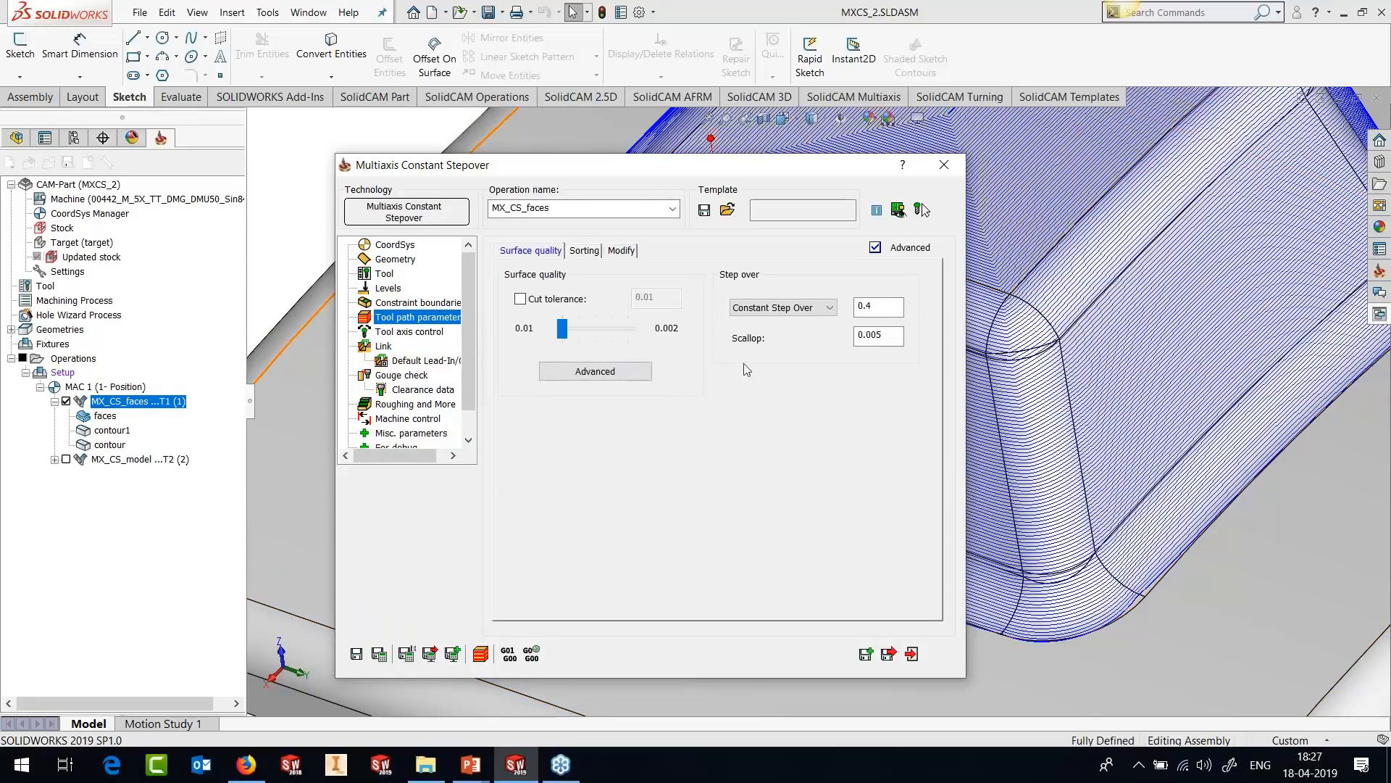
{"action": "left_click", "coordinate": [866, 307]}
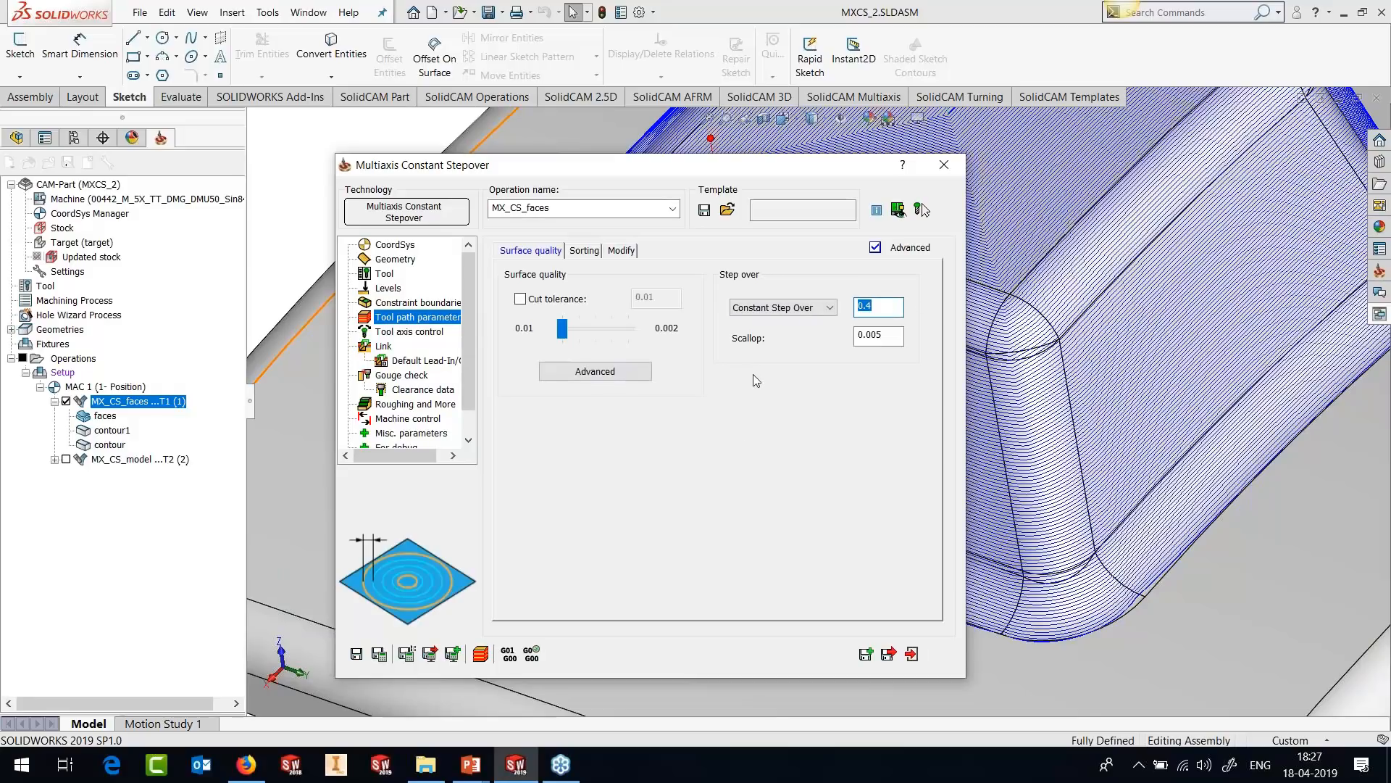
{"action": "left_click", "coordinate": [897, 335]}
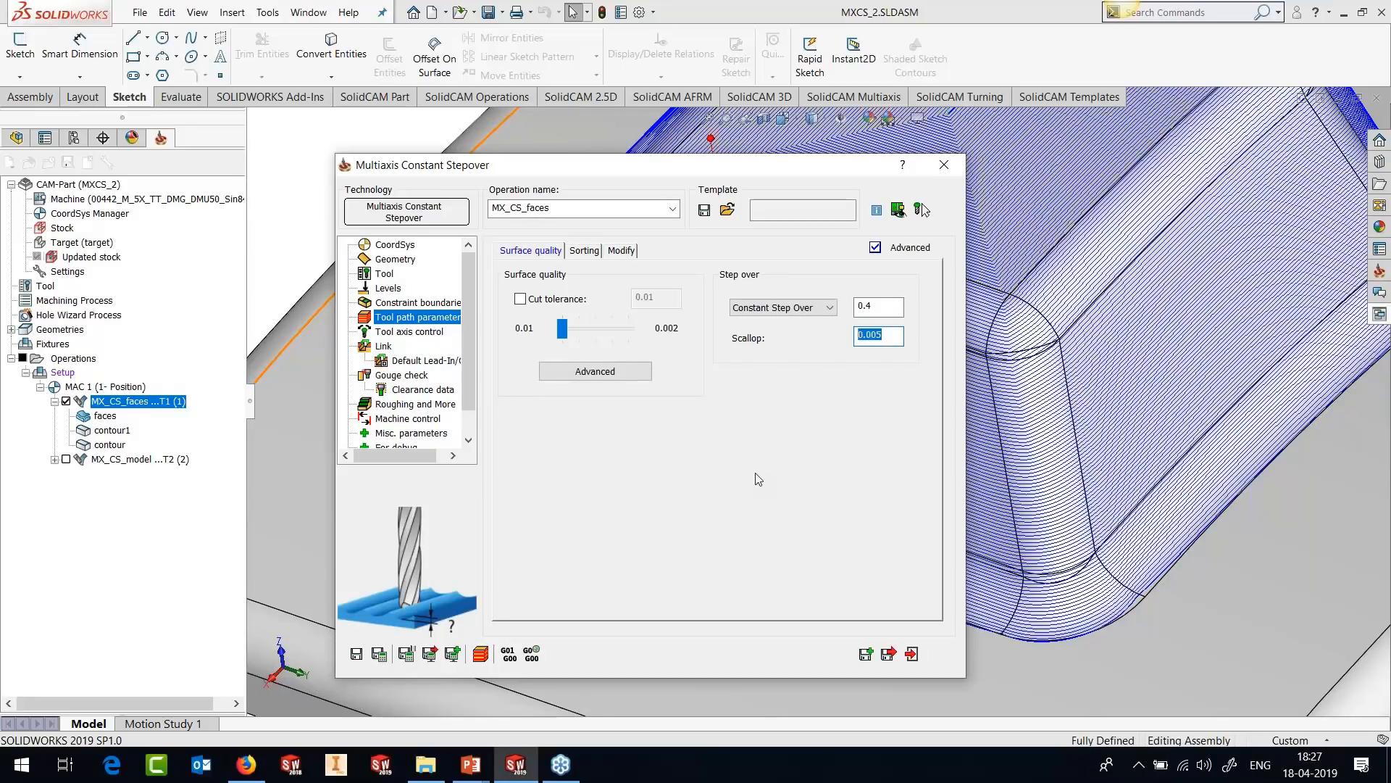
{"action": "left_click", "coordinate": [857, 307]}
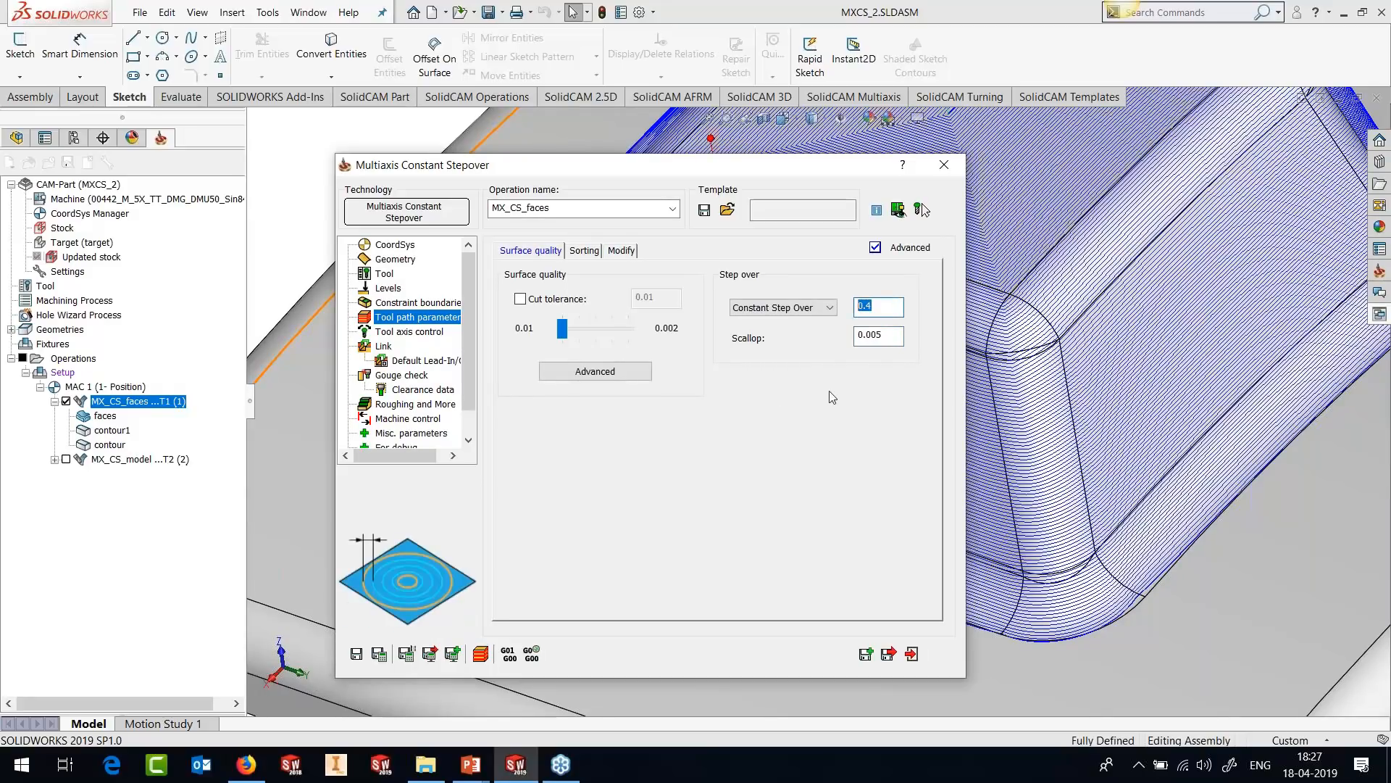
Try Max. Step Over as the step over type, check the scallop setting, and restore Constant Step Over.
{"action": "left_click", "coordinate": [830, 307]}
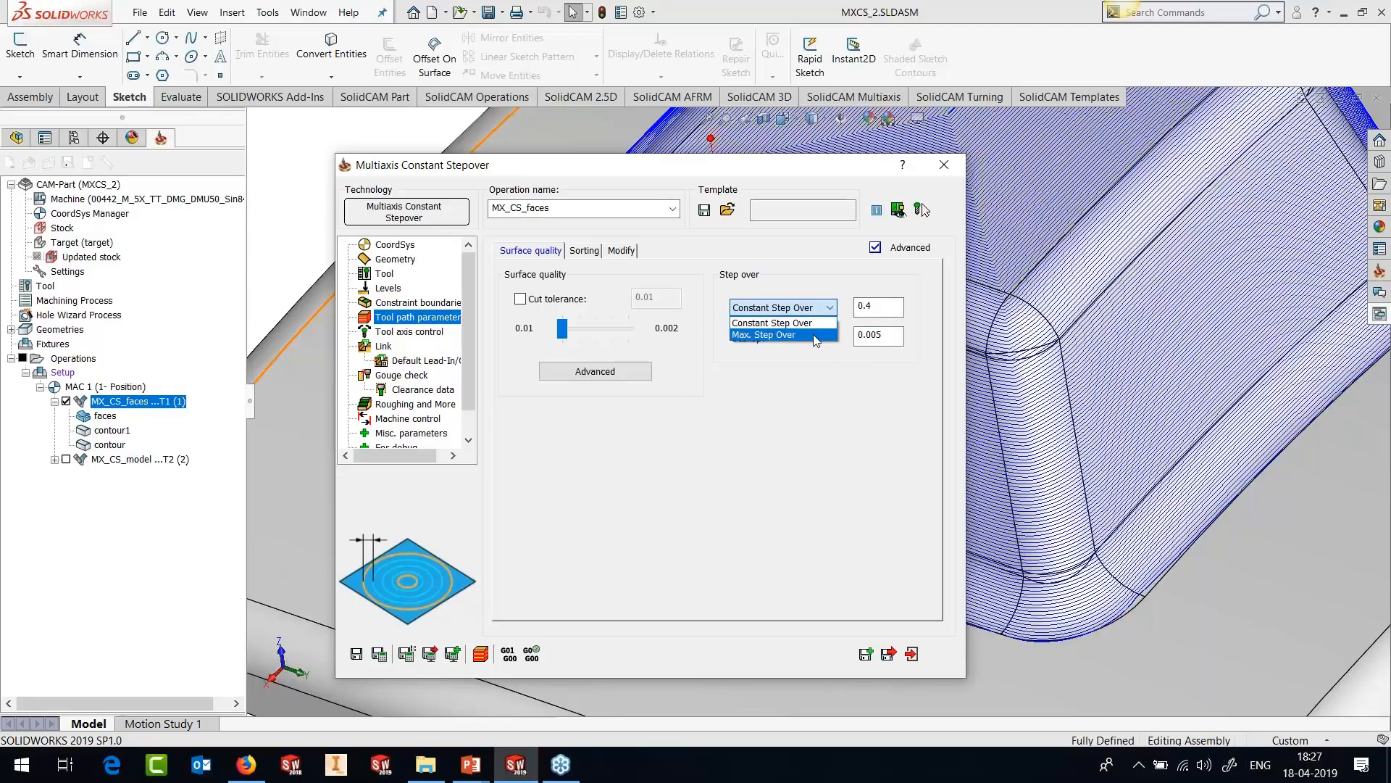
{"action": "left_click", "coordinate": [816, 335]}
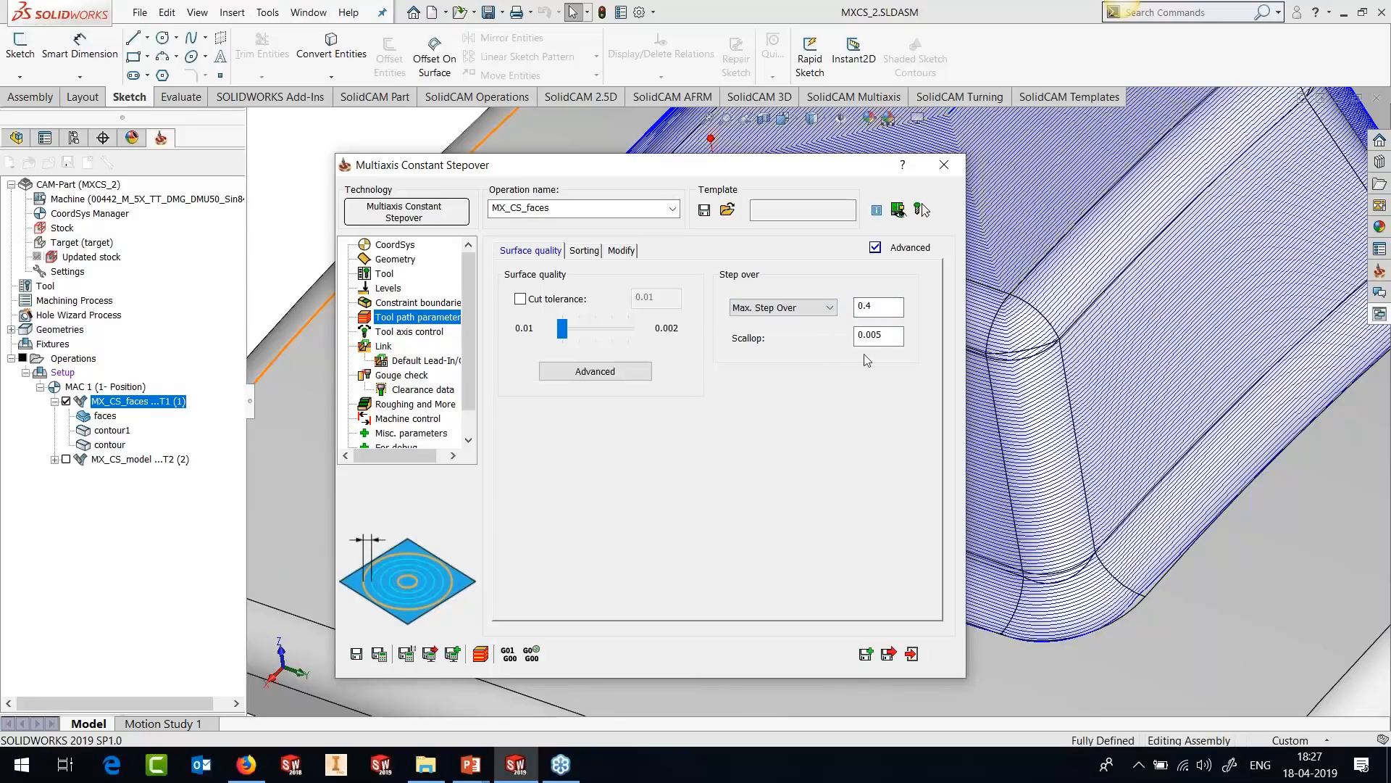
{"action": "left_click_drag", "start_coordinate": [886, 337], "coordinate": [833, 343]}
{"action": "left_click", "coordinate": [826, 307]}
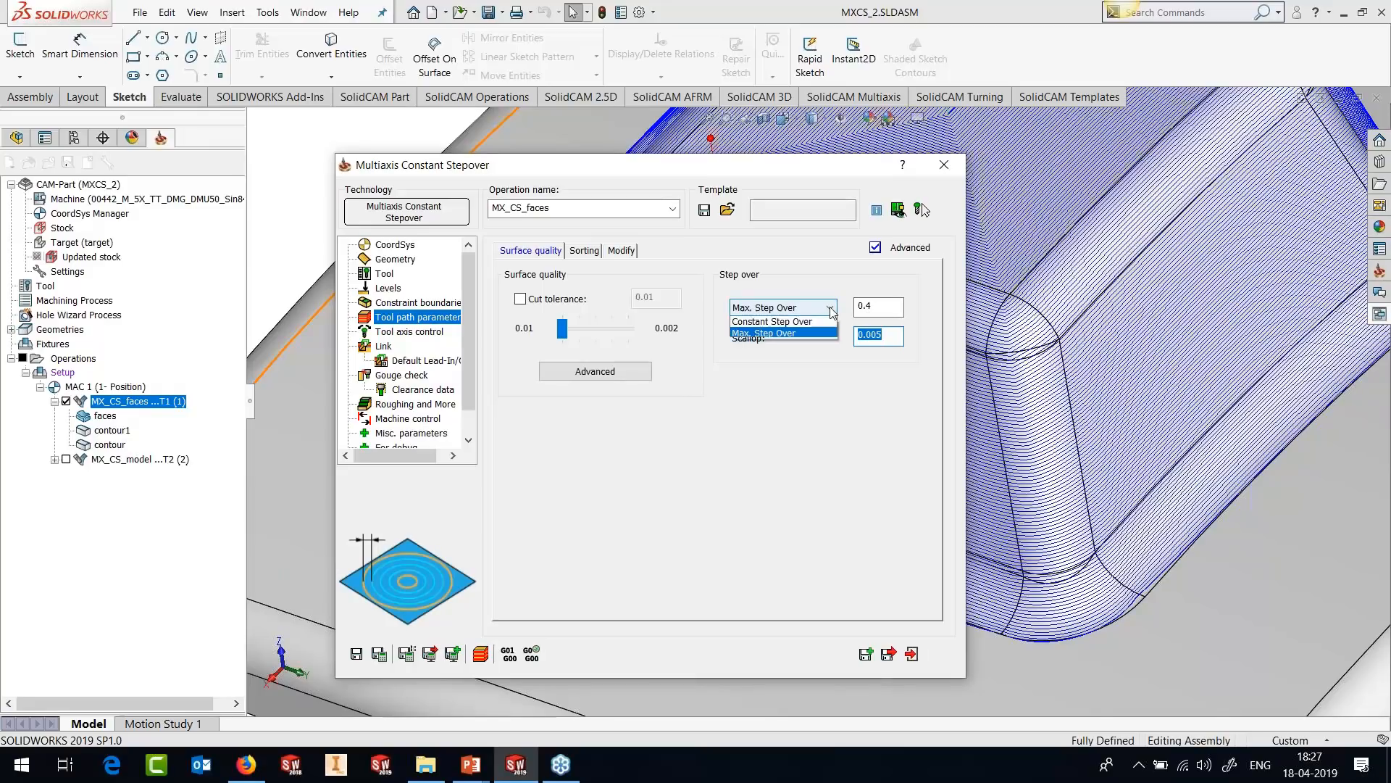
{"action": "left_click", "coordinate": [817, 325]}
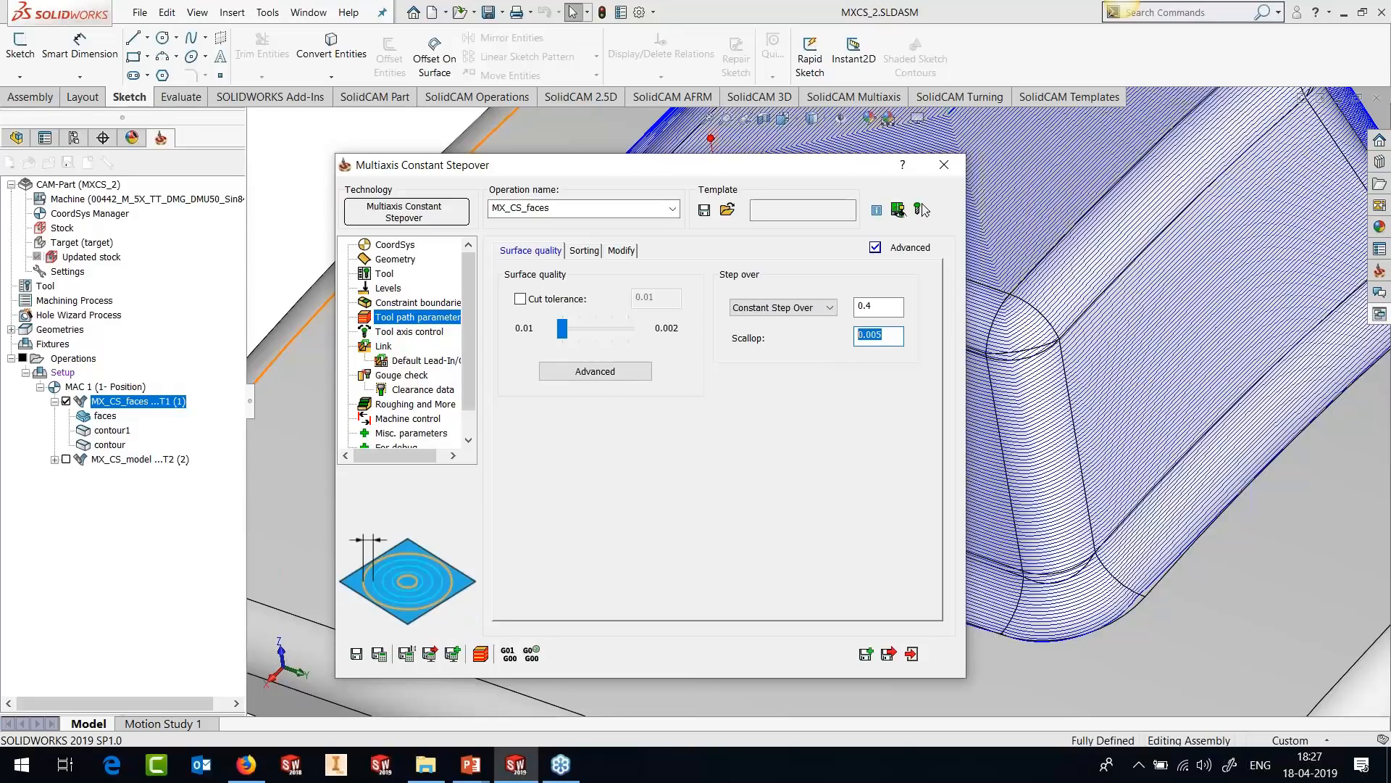
Look through the tool axis control, geometry and gouge check settings of the MX_CS_faces operation.
{"action": "left_click", "coordinate": [408, 331]}
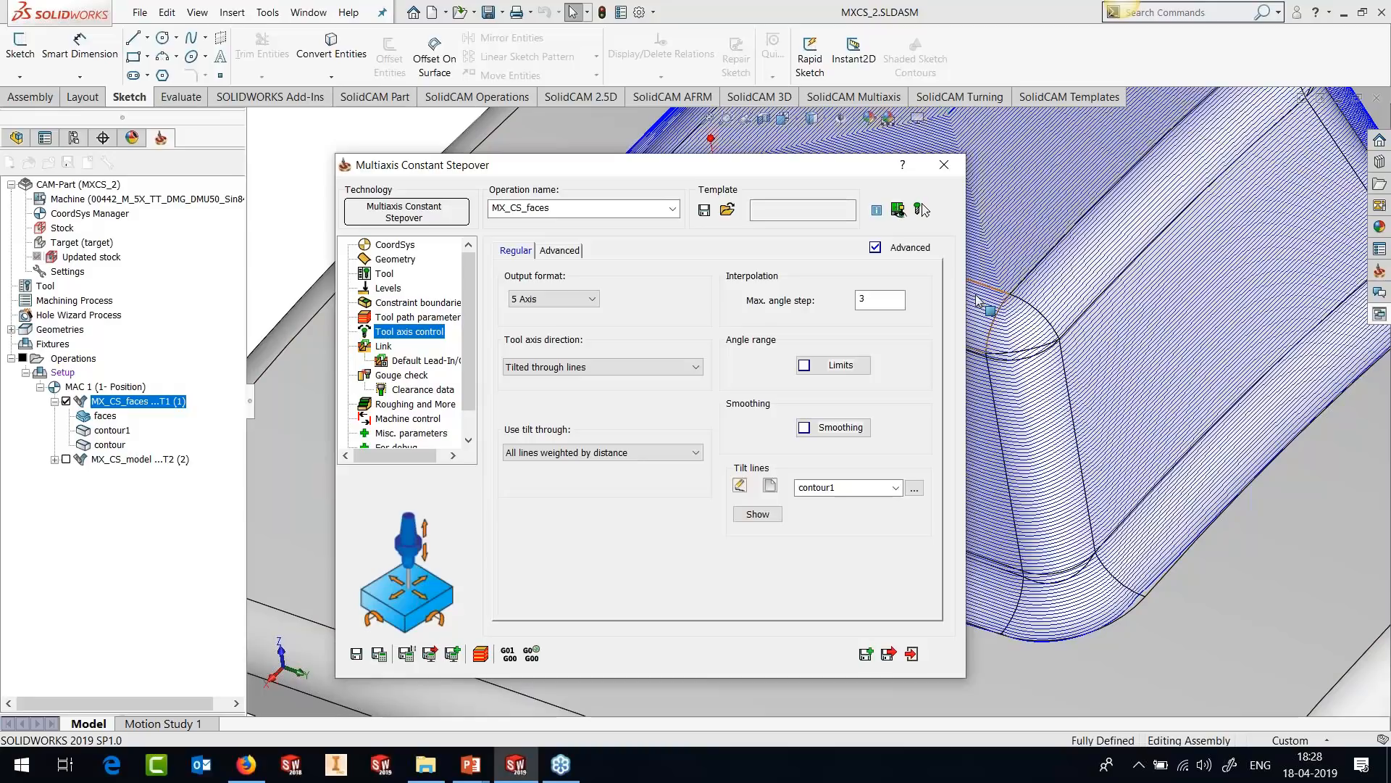
{"action": "left_click", "coordinate": [397, 260]}
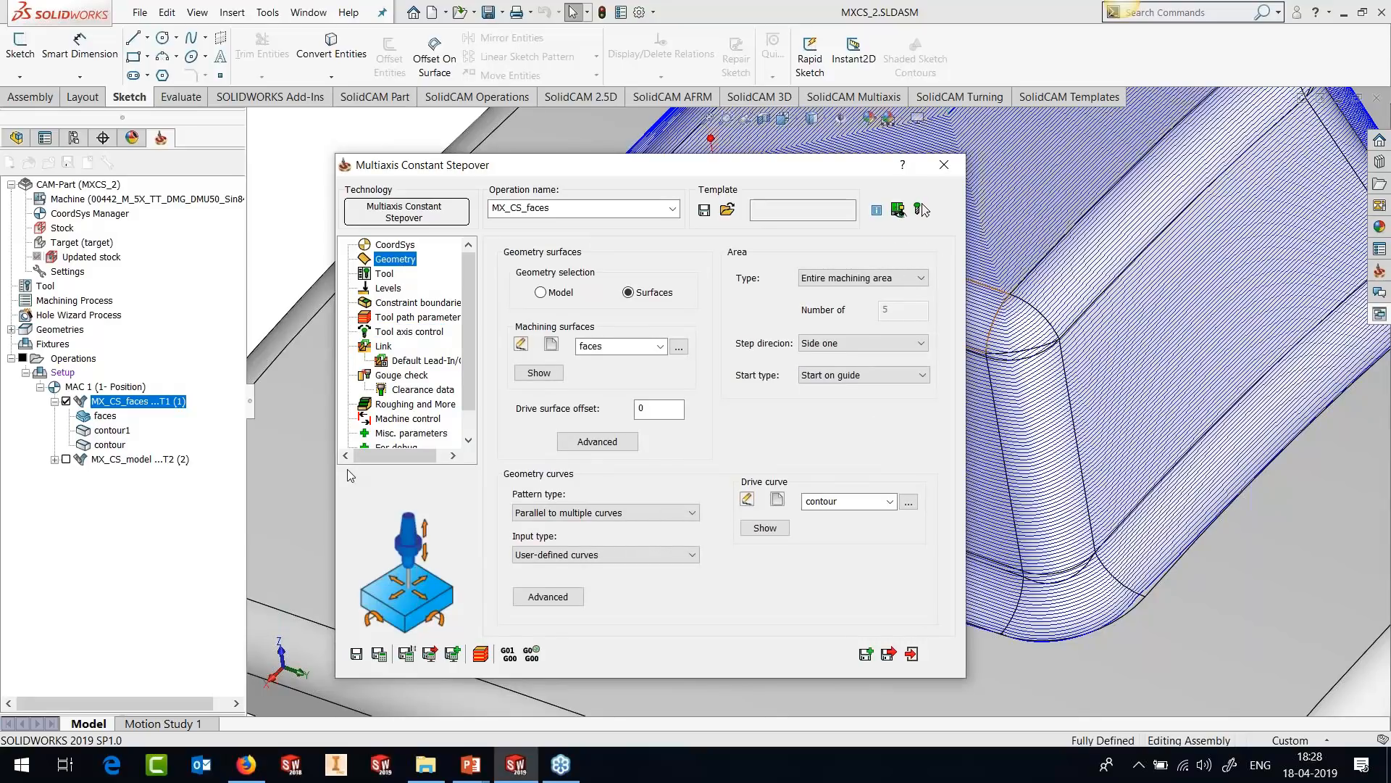
{"action": "left_click", "coordinate": [400, 375]}
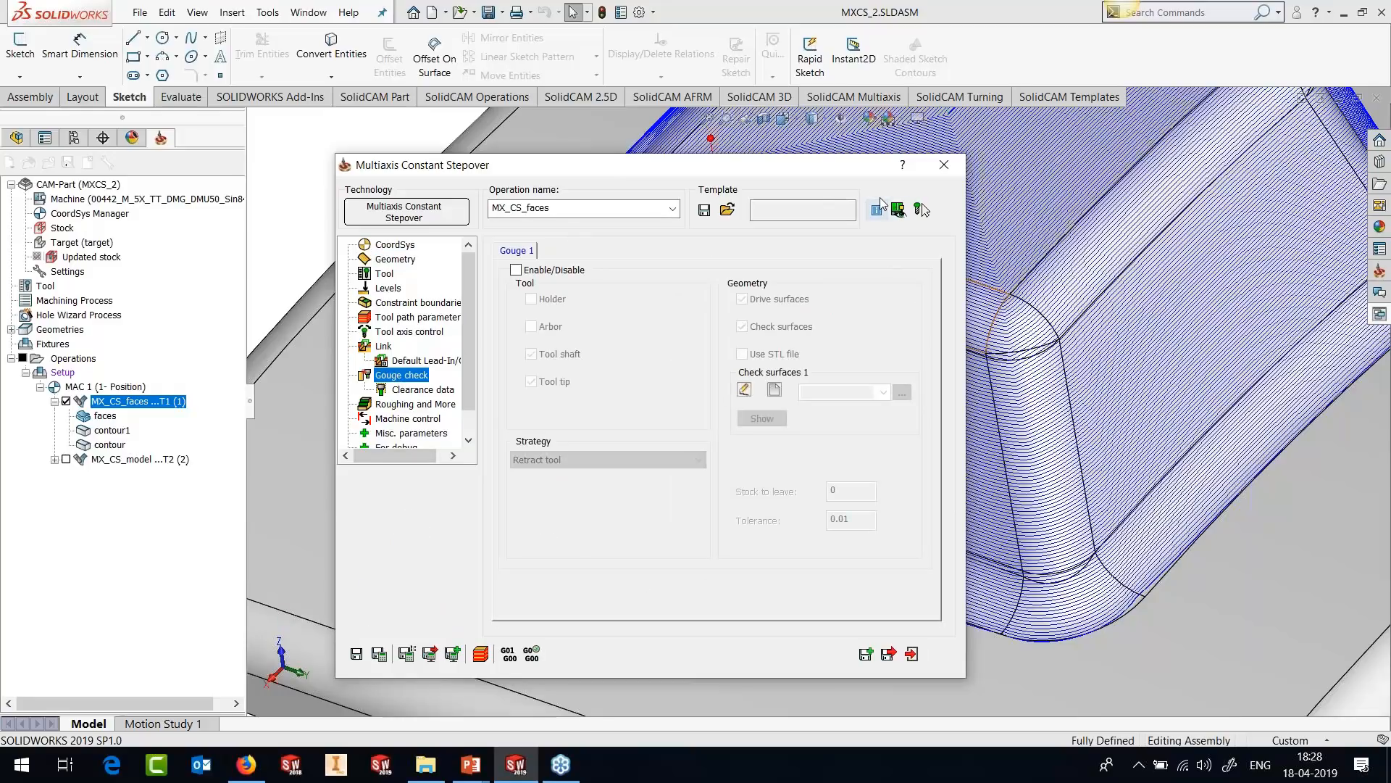
{"action": "left_click", "coordinate": [400, 263]}
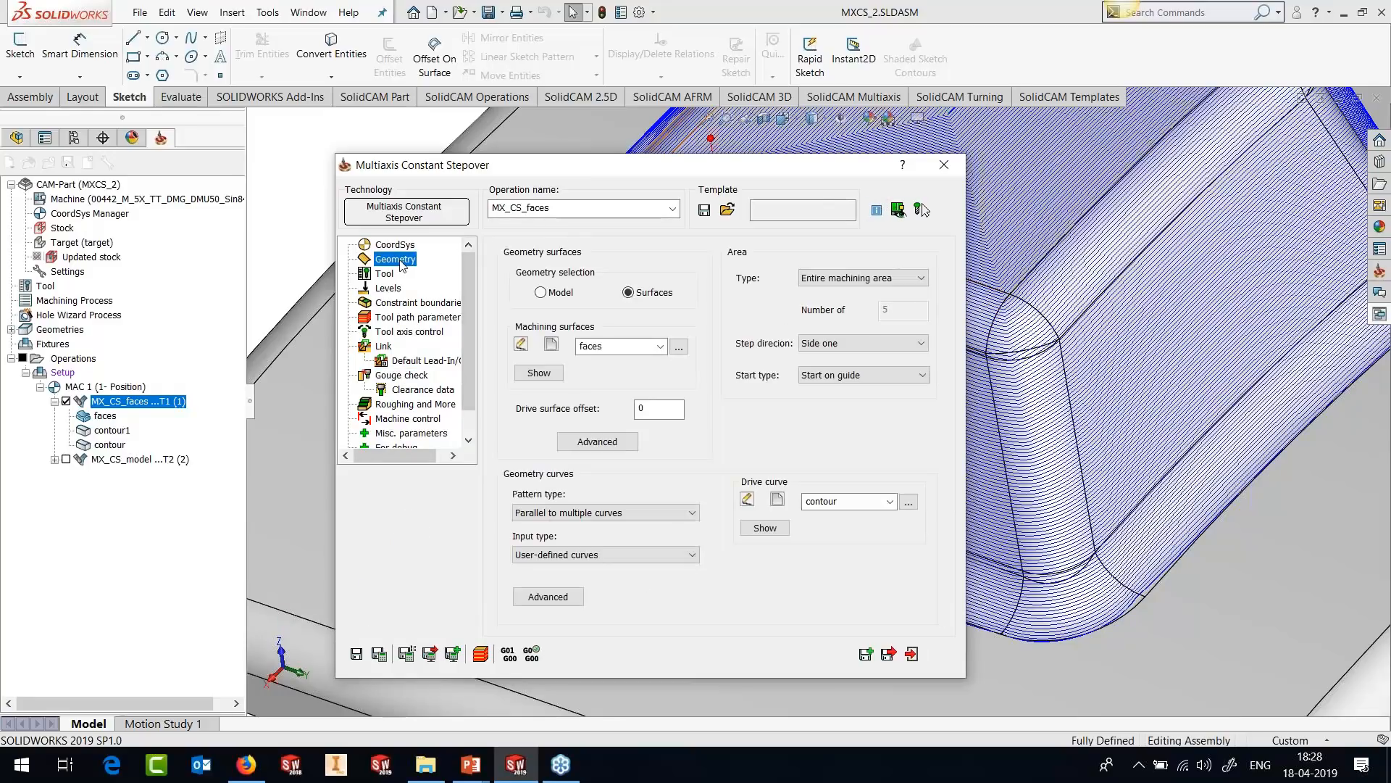
Review the calculation modes offered for the ball nose mill and close the MX_CS_faces operation.
{"action": "left_click", "coordinate": [393, 277]}
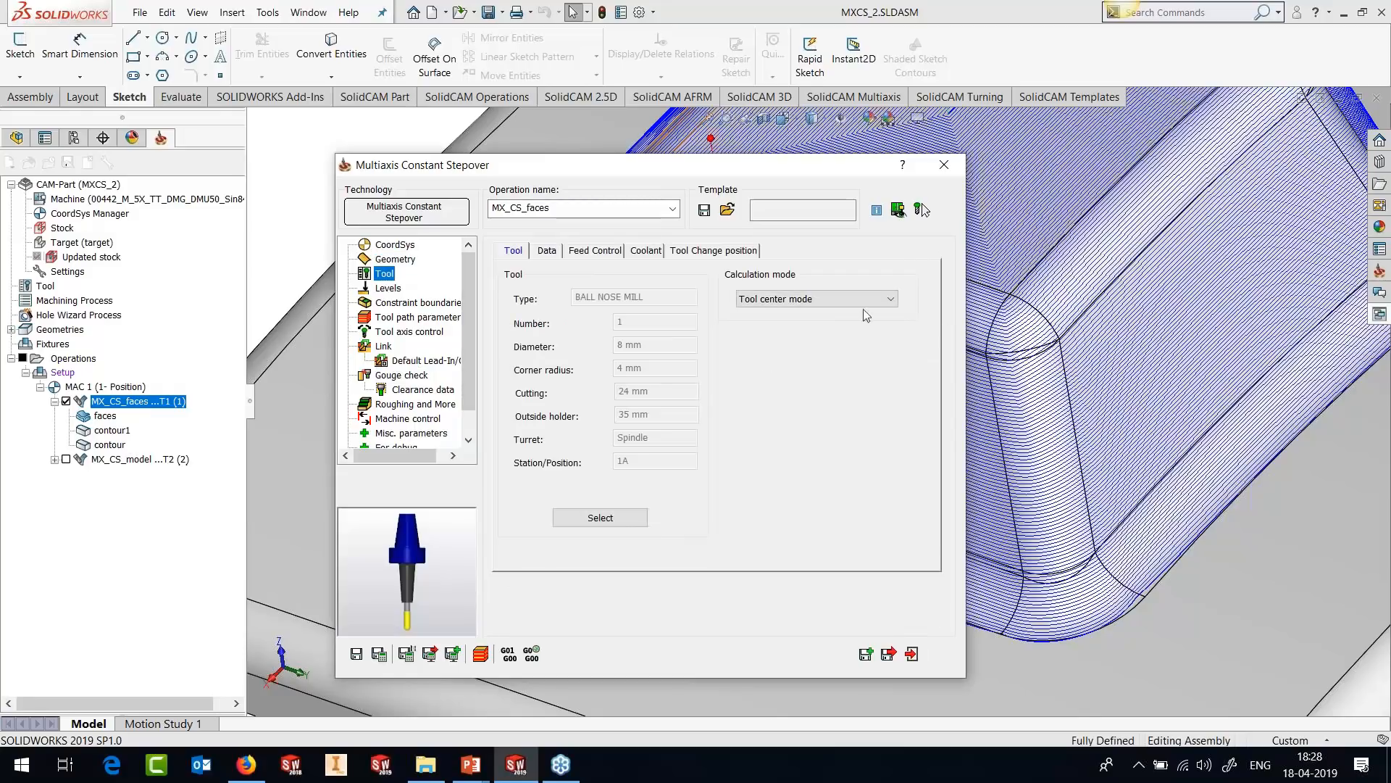
{"action": "left_click", "coordinate": [890, 300]}
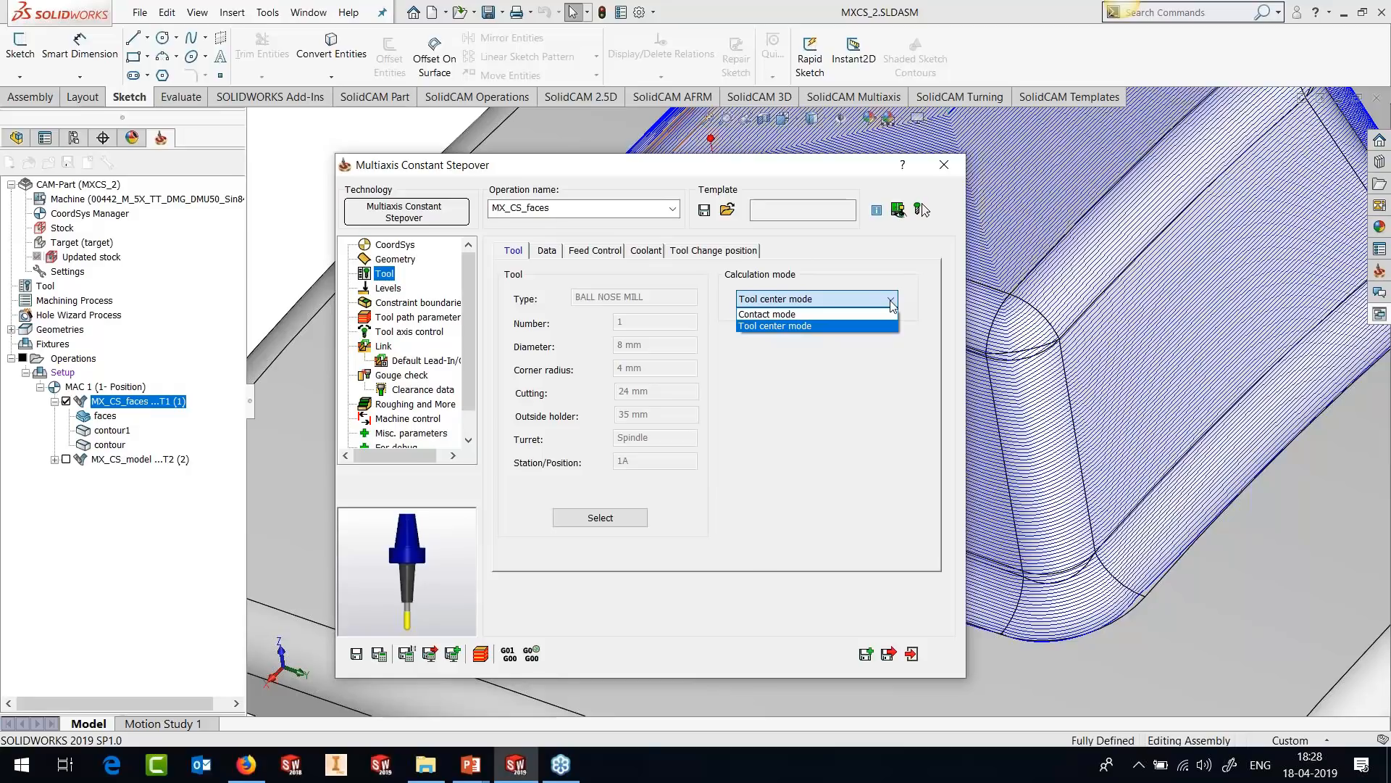
{"action": "left_click", "coordinate": [944, 168]}
{"action": "left_click", "coordinate": [944, 167]}
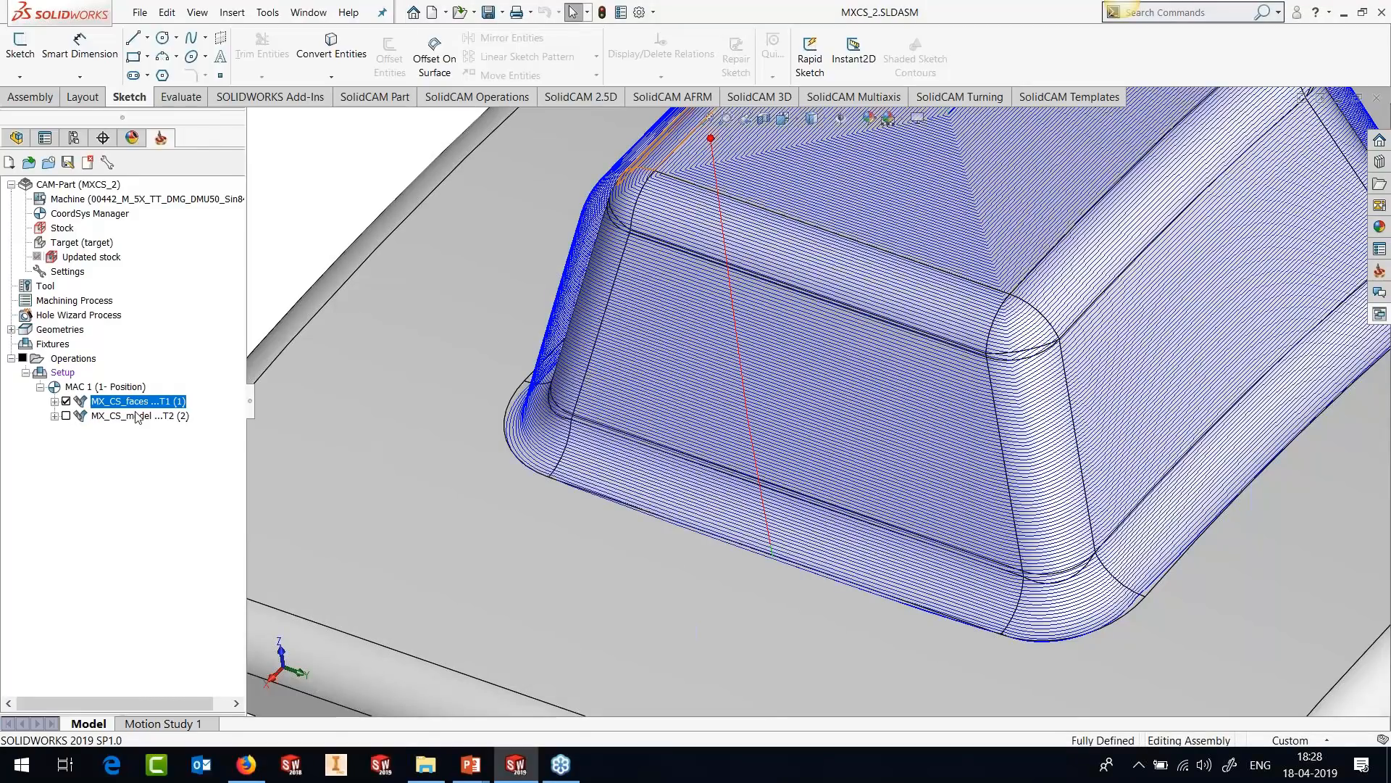
Start a new Sim. 5-Axis Milling operation after MX_CS_model and assign a tool to it.
{"action": "right_click", "coordinate": [137, 415]}
{"action": "mouse_move", "coordinate": [326, 49]}
{"action": "left_click", "coordinate": [478, 231]}
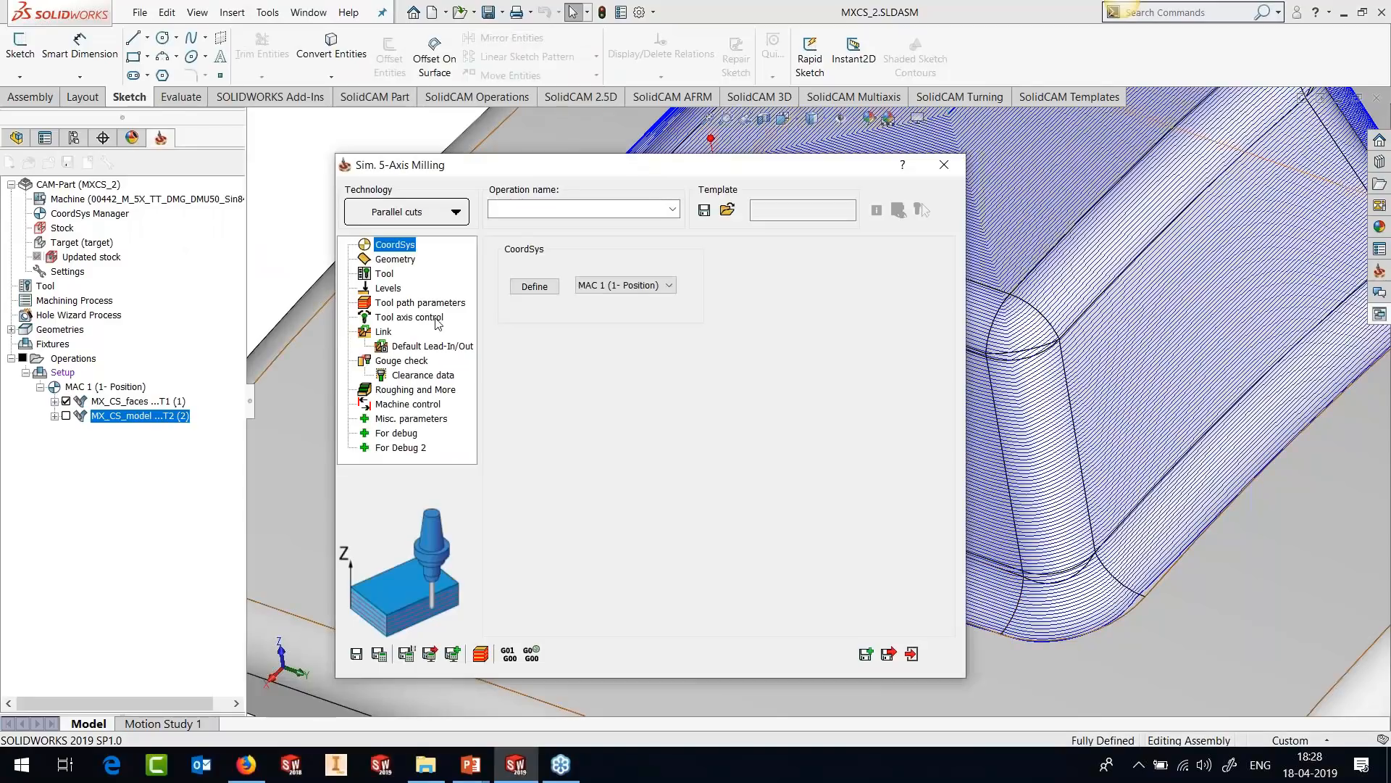
{"action": "left_click", "coordinate": [435, 319]}
{"action": "left_click", "coordinate": [410, 274]}
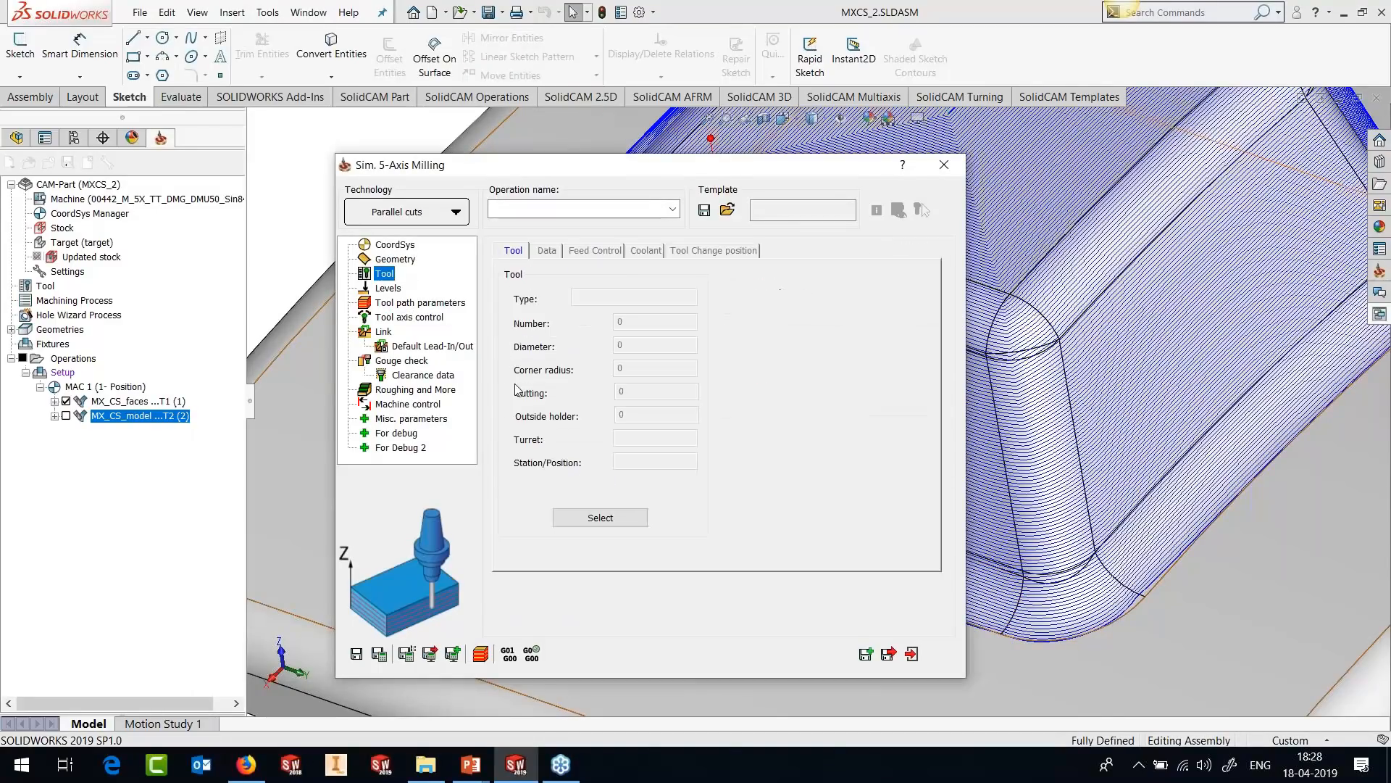
{"action": "left_click", "coordinate": [582, 519]}
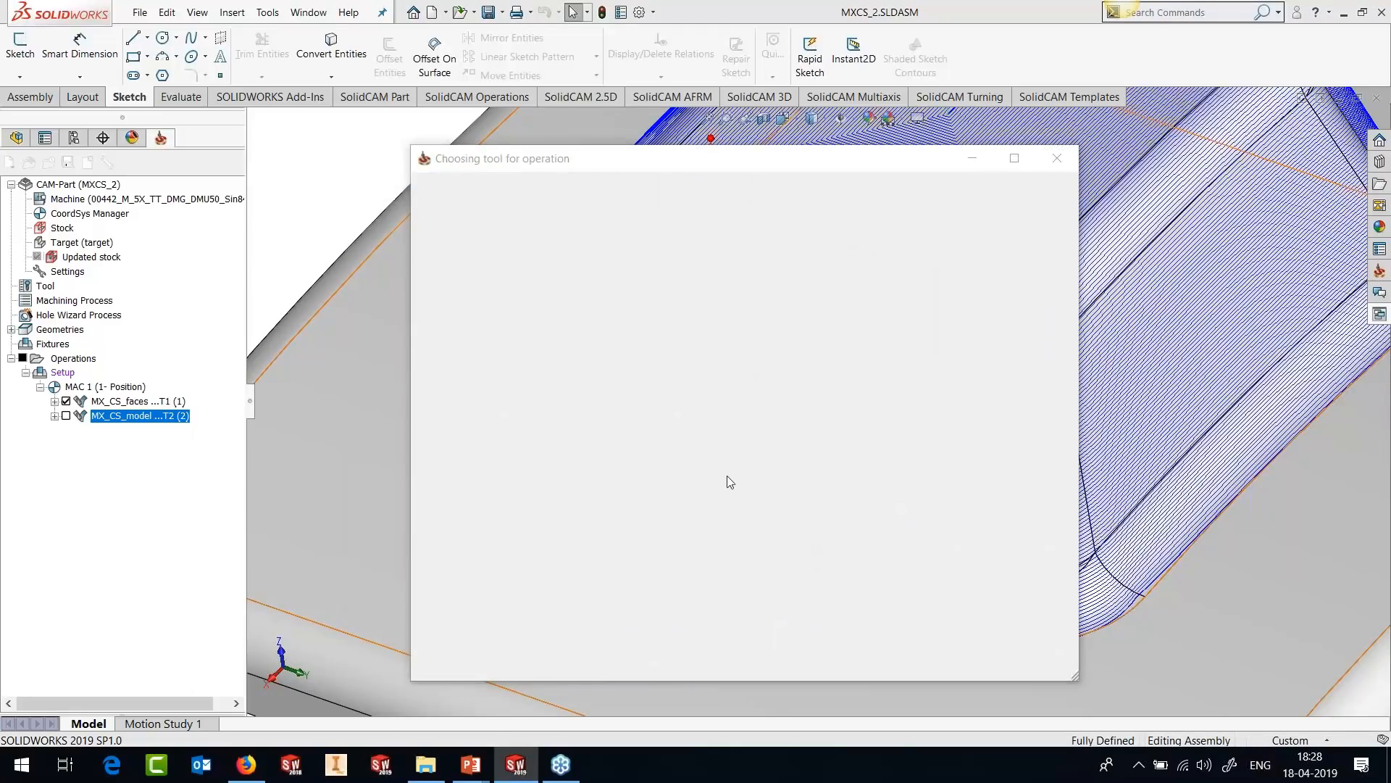
Review the tool contact point options in the advanced tool axis control, try At Center, and close the new operation without saving.
{"action": "left_click", "coordinate": [414, 318]}
{"action": "left_click", "coordinate": [607, 250]}
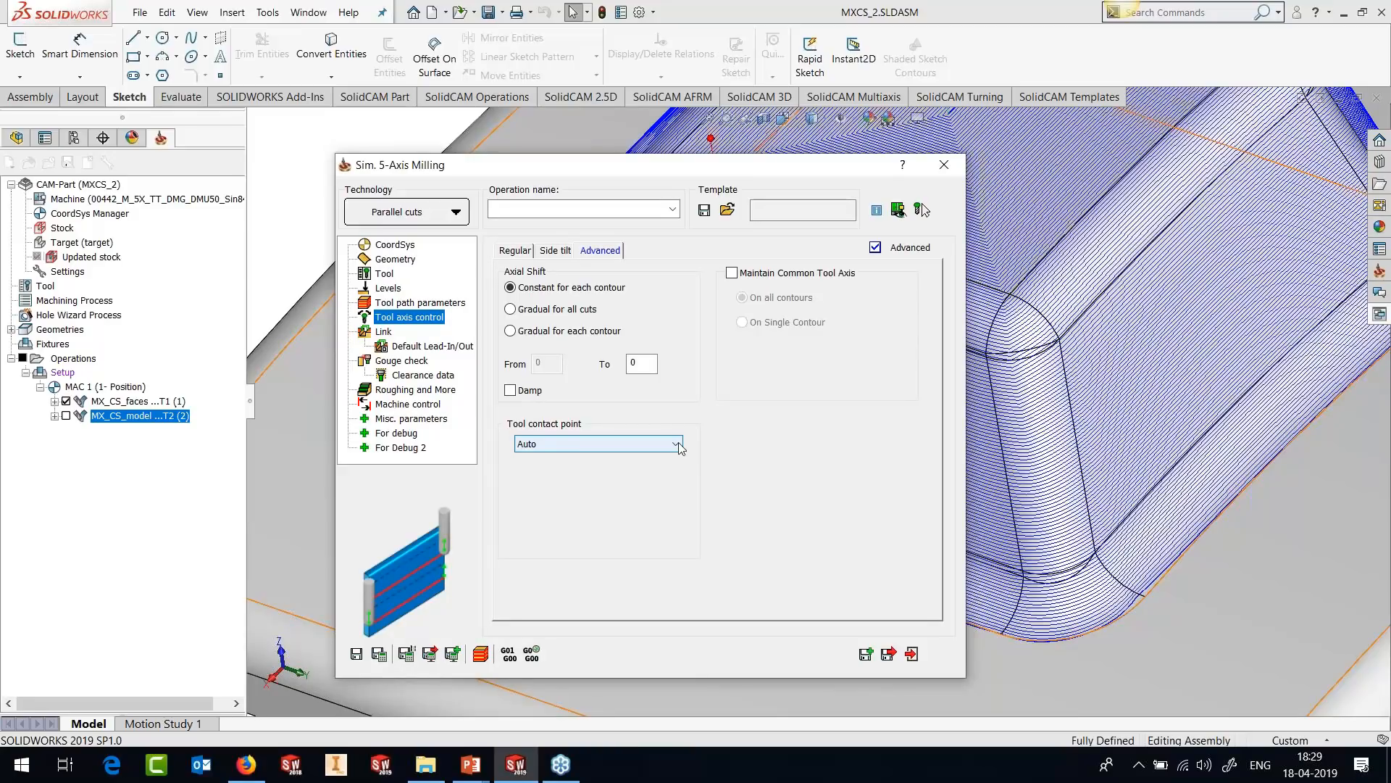
{"action": "left_click", "coordinate": [625, 445]}
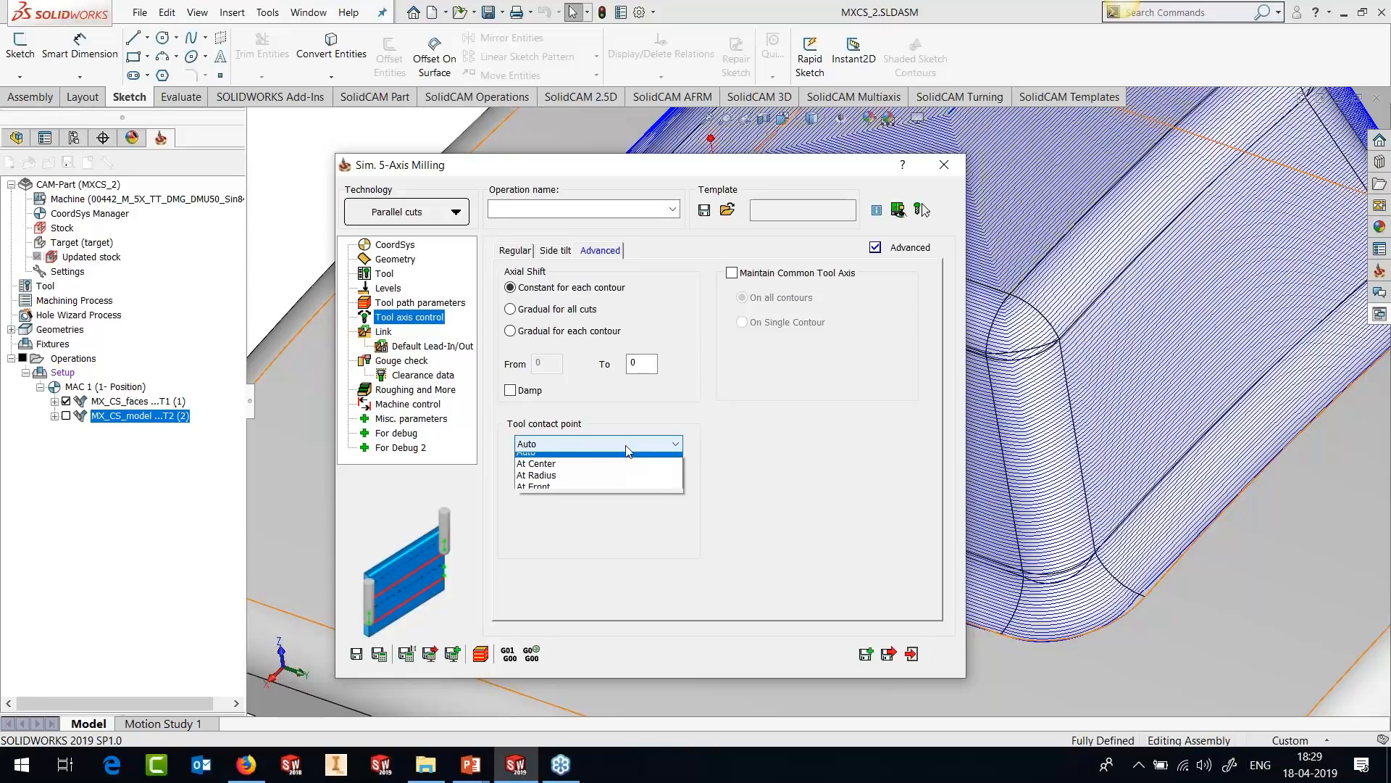
{"action": "left_click", "coordinate": [612, 474]}
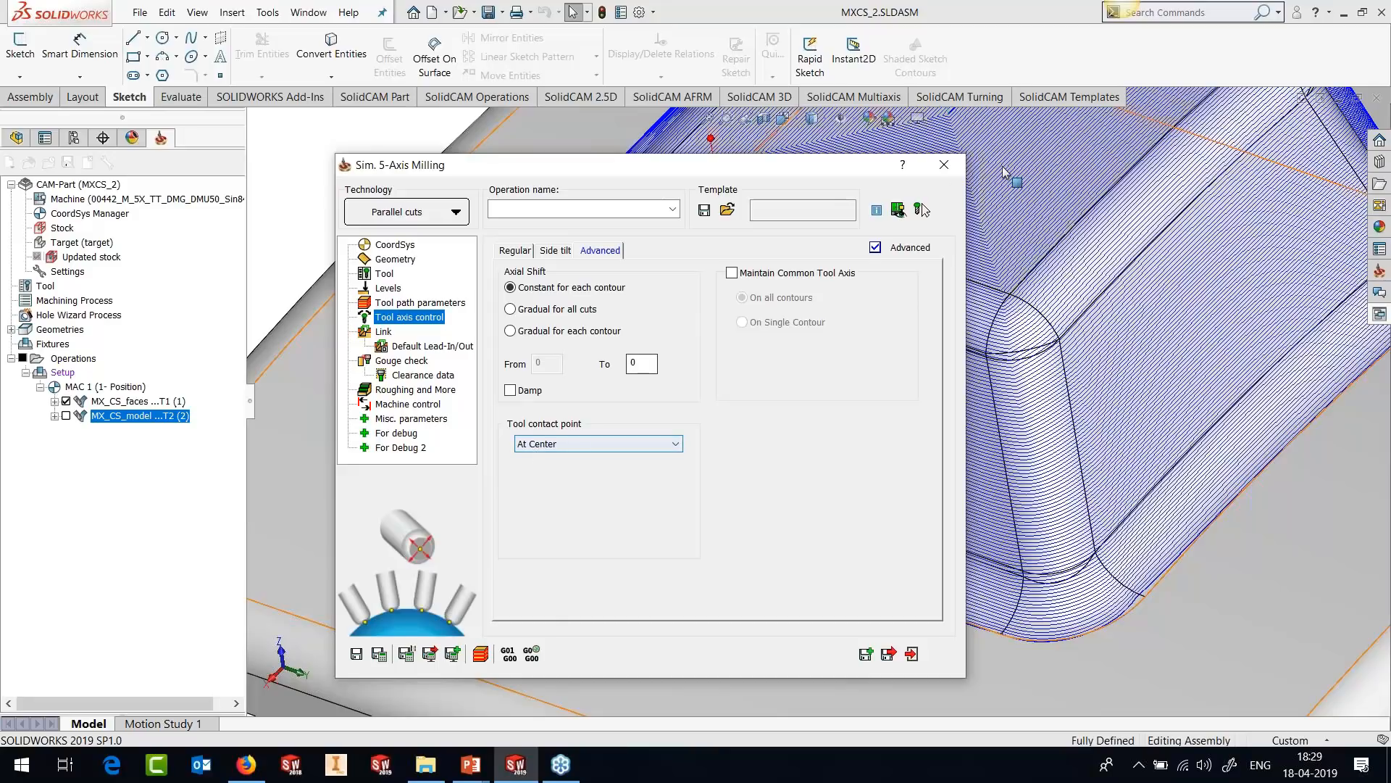
{"action": "left_click", "coordinate": [945, 164]}
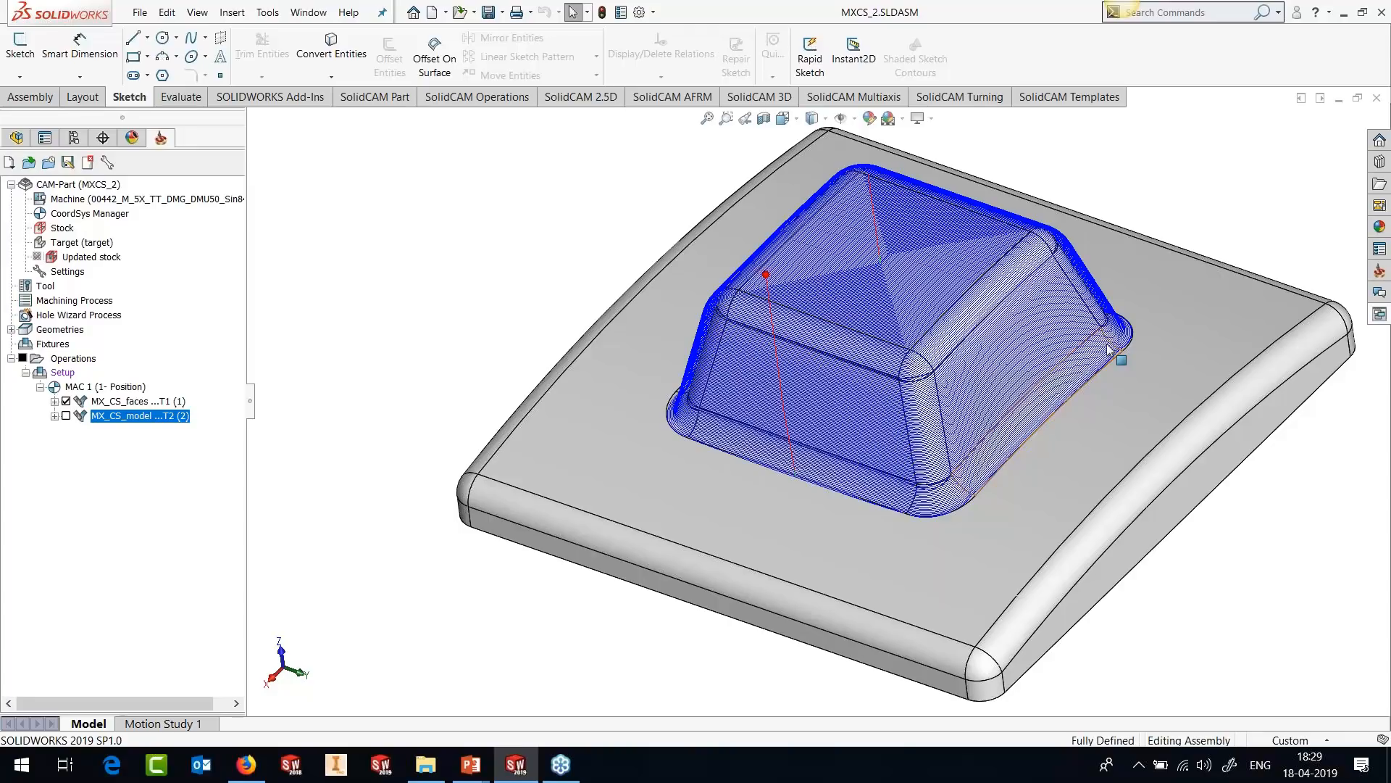
Reopen the MX_CS_faces operation to check its tool settings, close it, and inspect the toolpath on the boss.
{"action": "left_click", "coordinate": [154, 403]}
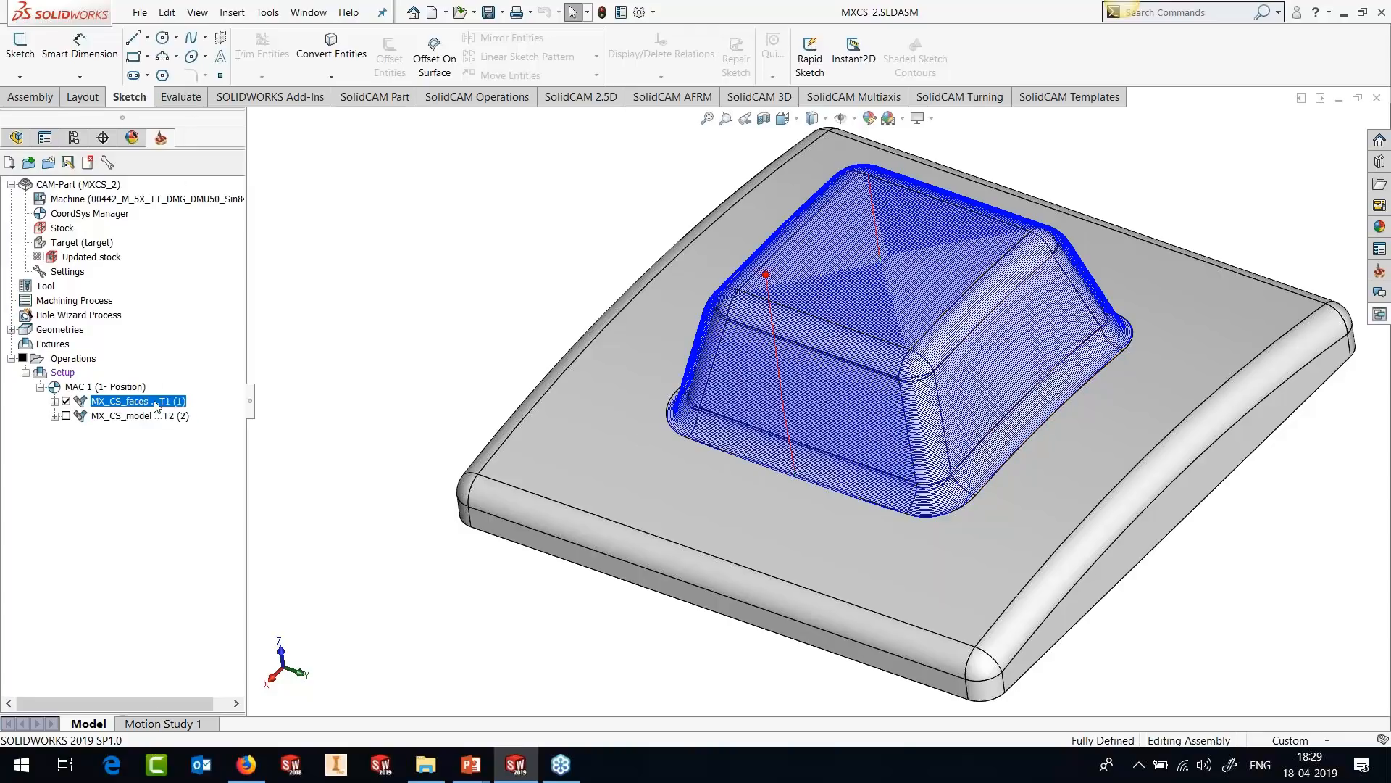
{"action": "right_click", "coordinate": [156, 406]}
{"action": "left_click", "coordinate": [362, 185]}
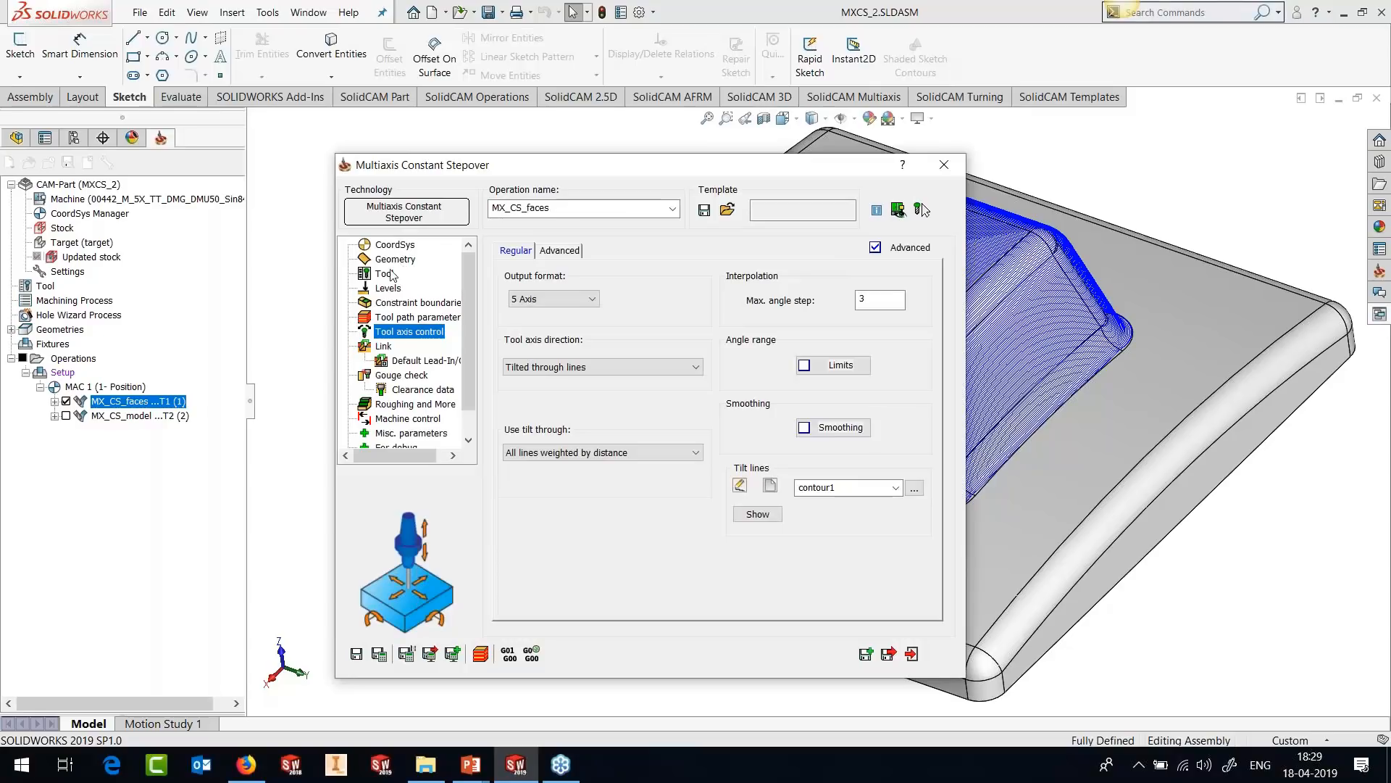
{"action": "left_click", "coordinate": [386, 274]}
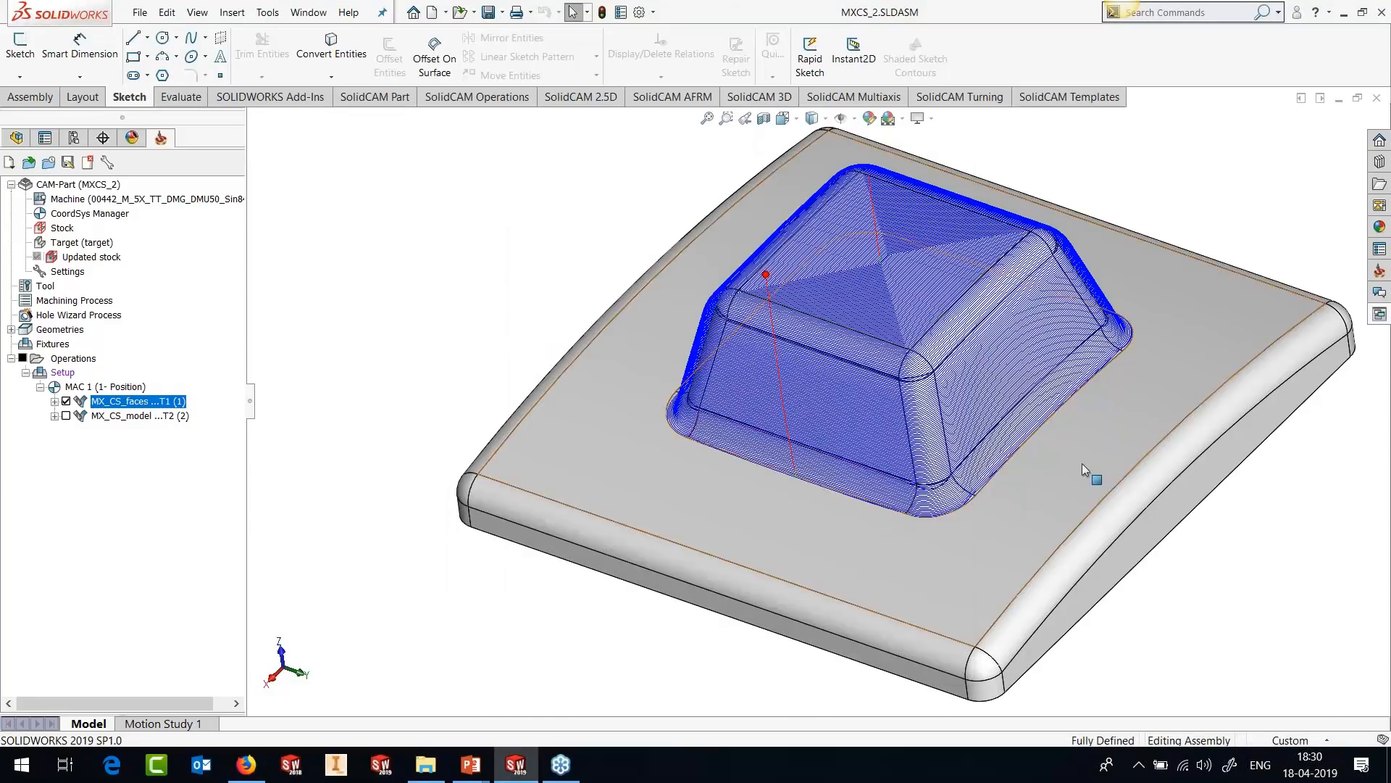
{"action": "scroll", "coordinate": [1216, 408], "scroll_direction": "up", "scroll_amount": 1}
{"action": "scroll", "coordinate": [1053, 340], "scroll_direction": "down", "scroll_amount": 1}
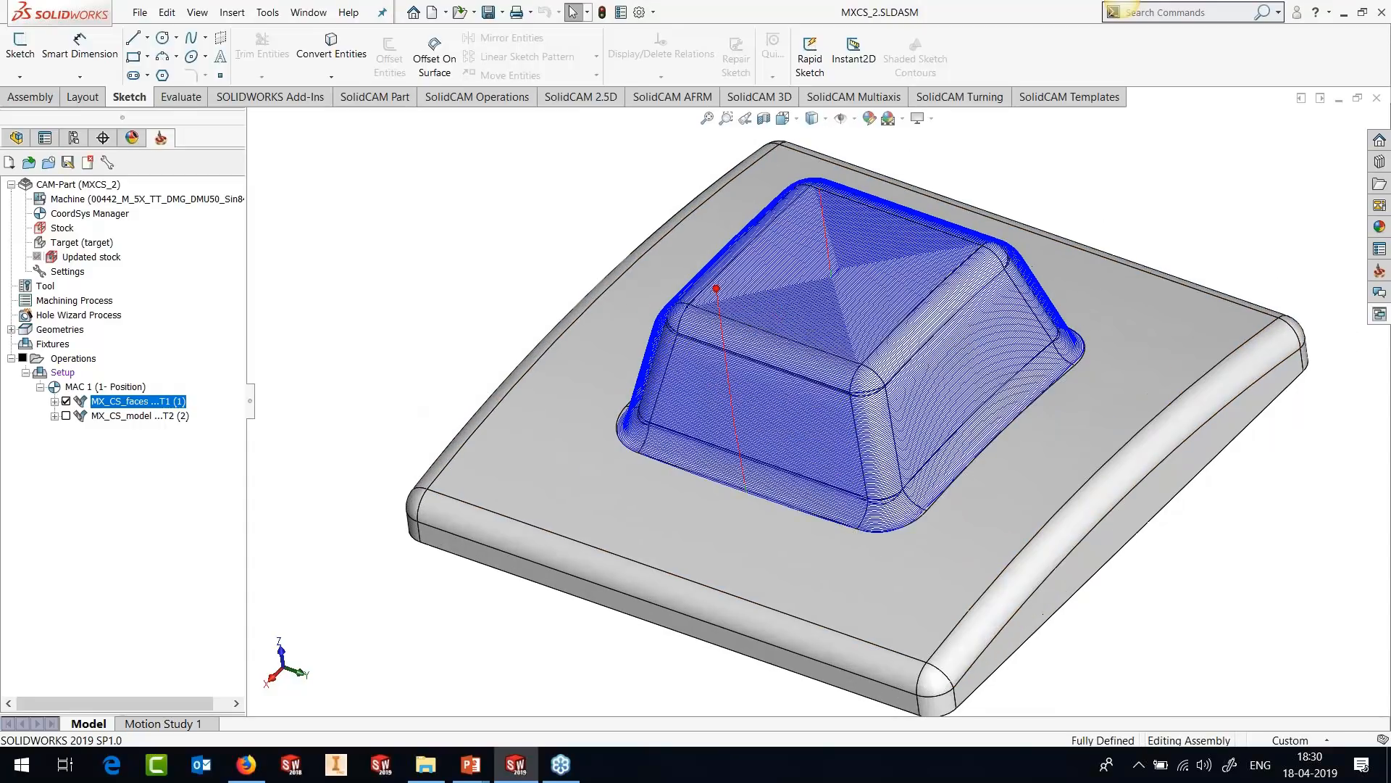
Hide the MX_CS_faces toolpath and show the model geometry used by the MX_CS_model operation.
{"action": "left_click", "coordinate": [66, 401]}
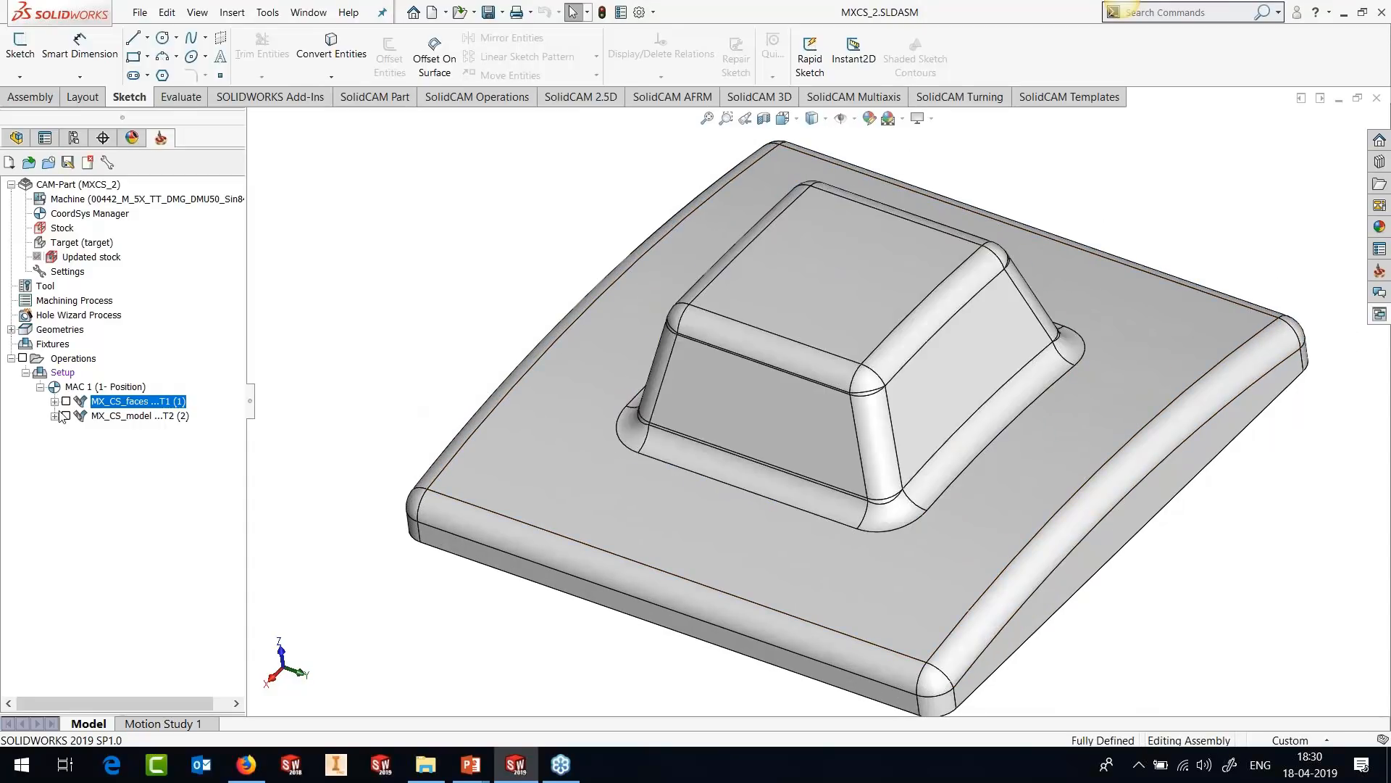
{"action": "left_click", "coordinate": [55, 415]}
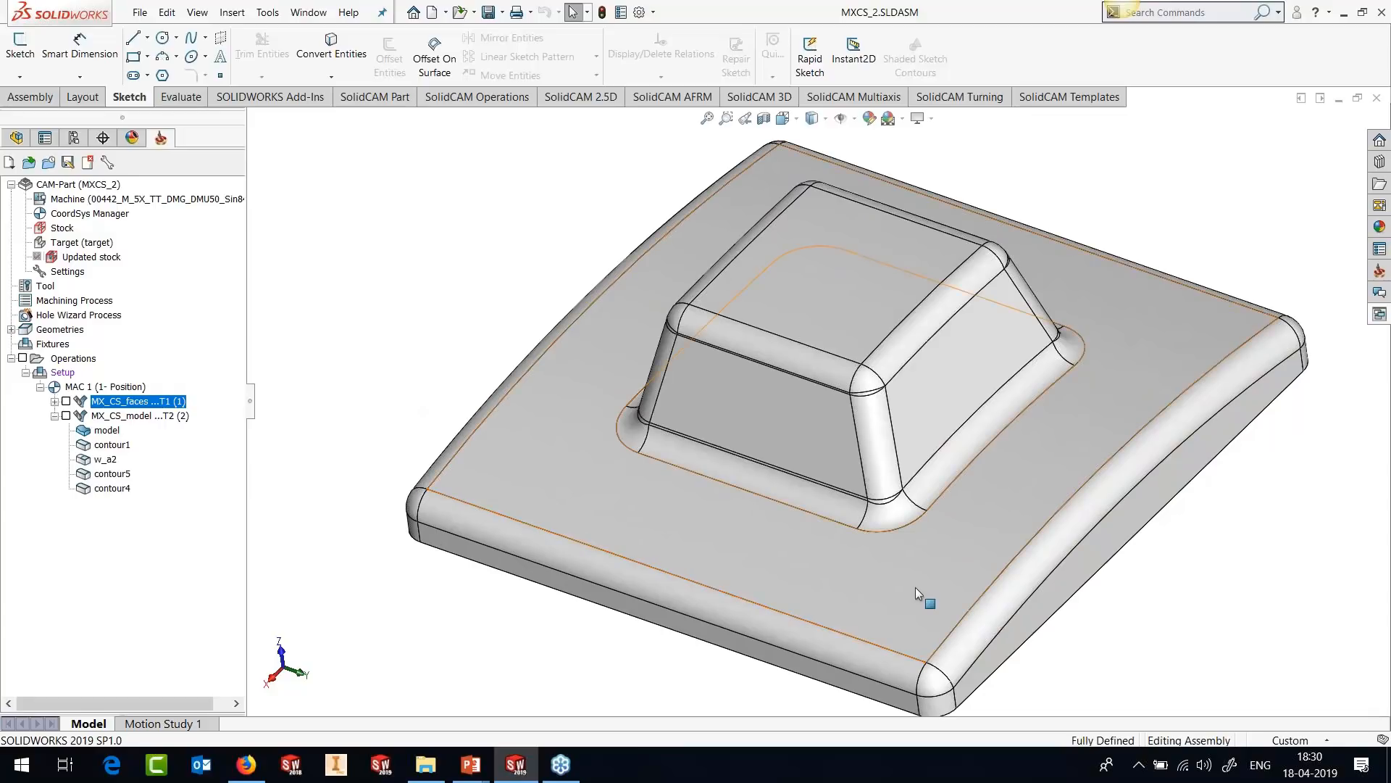
{"action": "left_click", "coordinate": [1092, 535]}
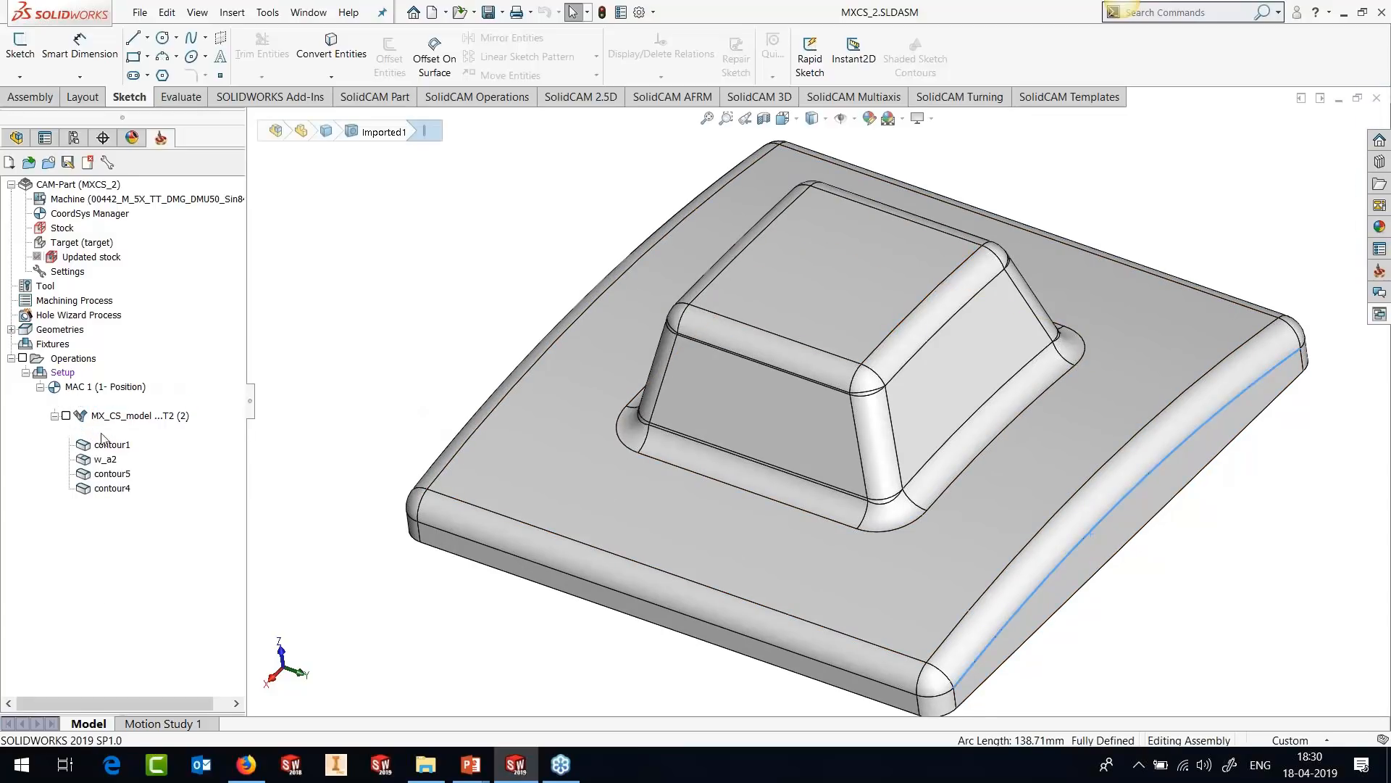
{"action": "right_click", "coordinate": [105, 431]}
{"action": "left_click", "coordinate": [143, 442]}
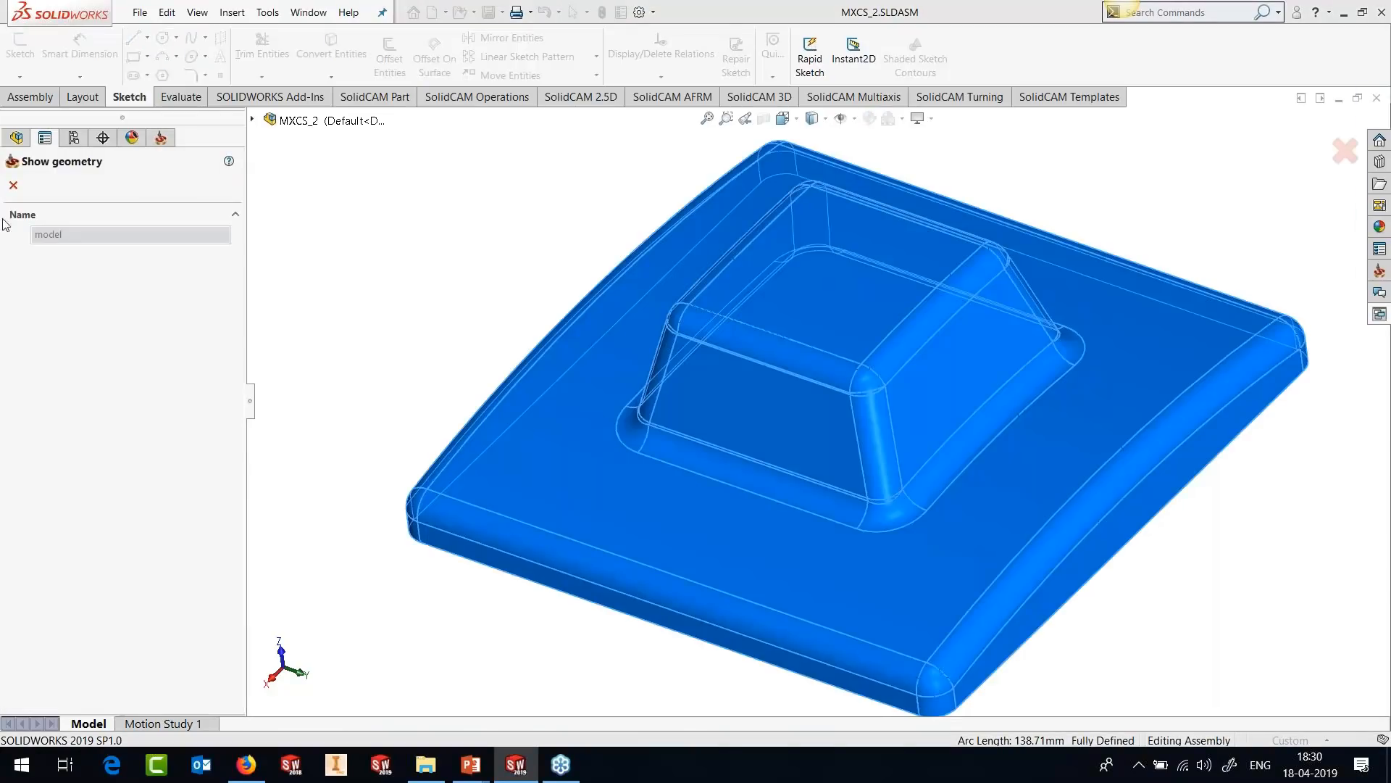
{"action": "left_click", "coordinate": [14, 185]}
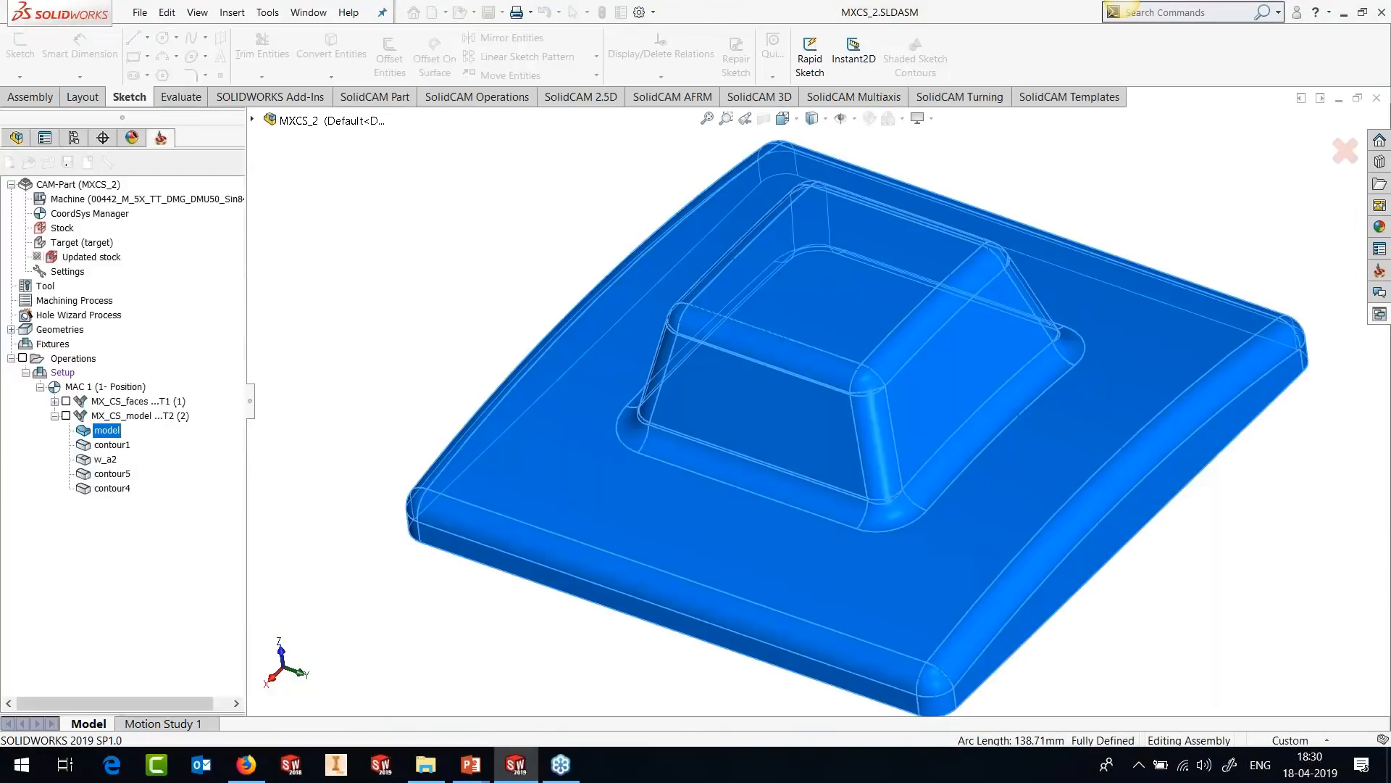
Show the contour5 and contour4 geometries of the MX_CS_model operation on the part.
{"action": "right_click", "coordinate": [110, 473]}
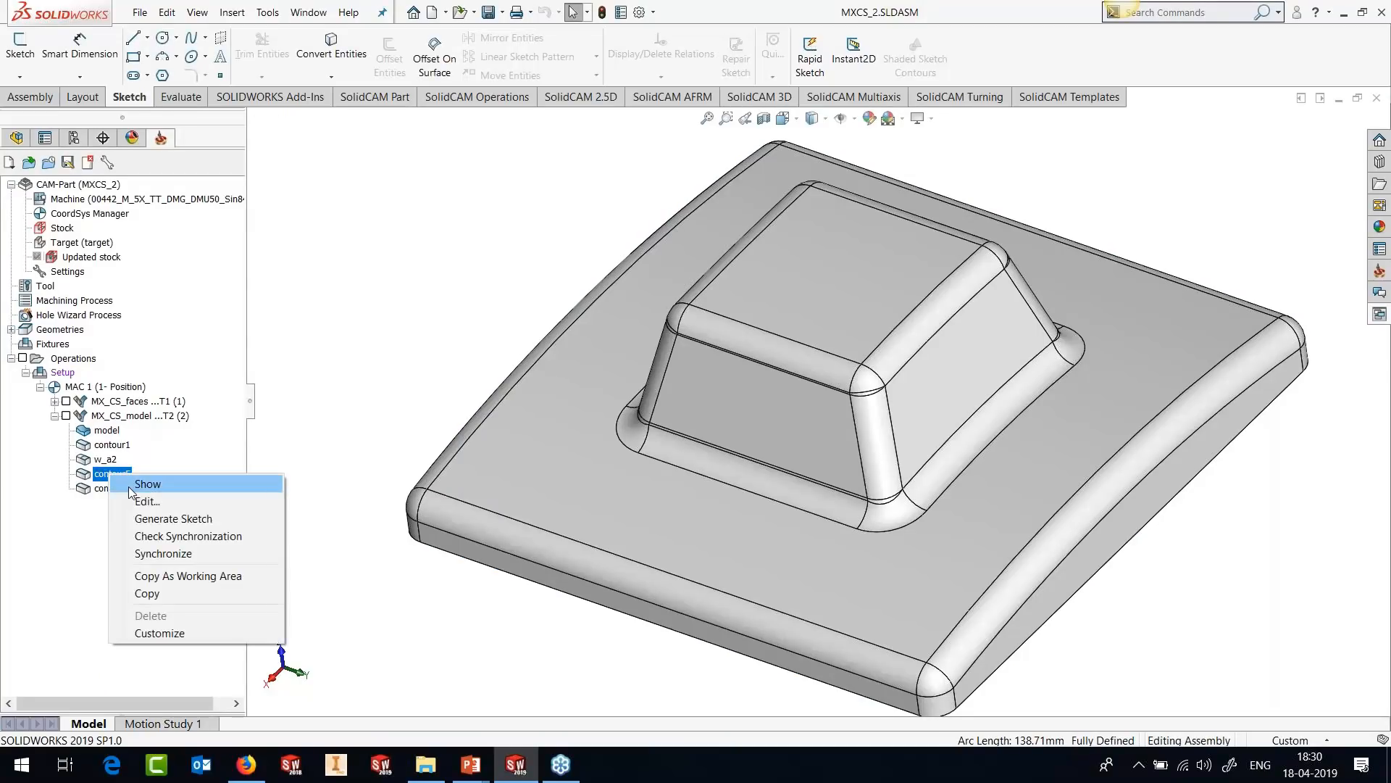
{"action": "left_click", "coordinate": [129, 486]}
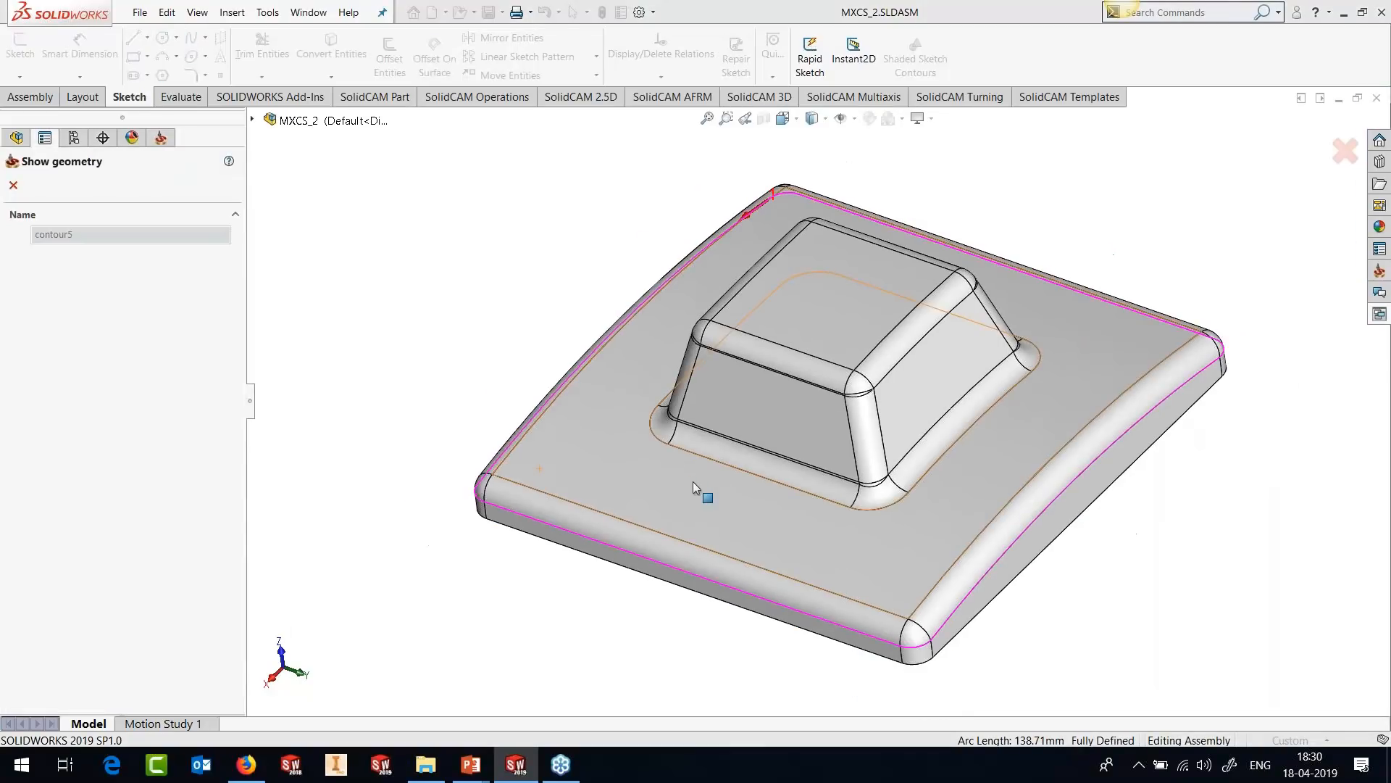
{"action": "left_click", "coordinate": [20, 184]}
{"action": "right_click", "coordinate": [123, 488]}
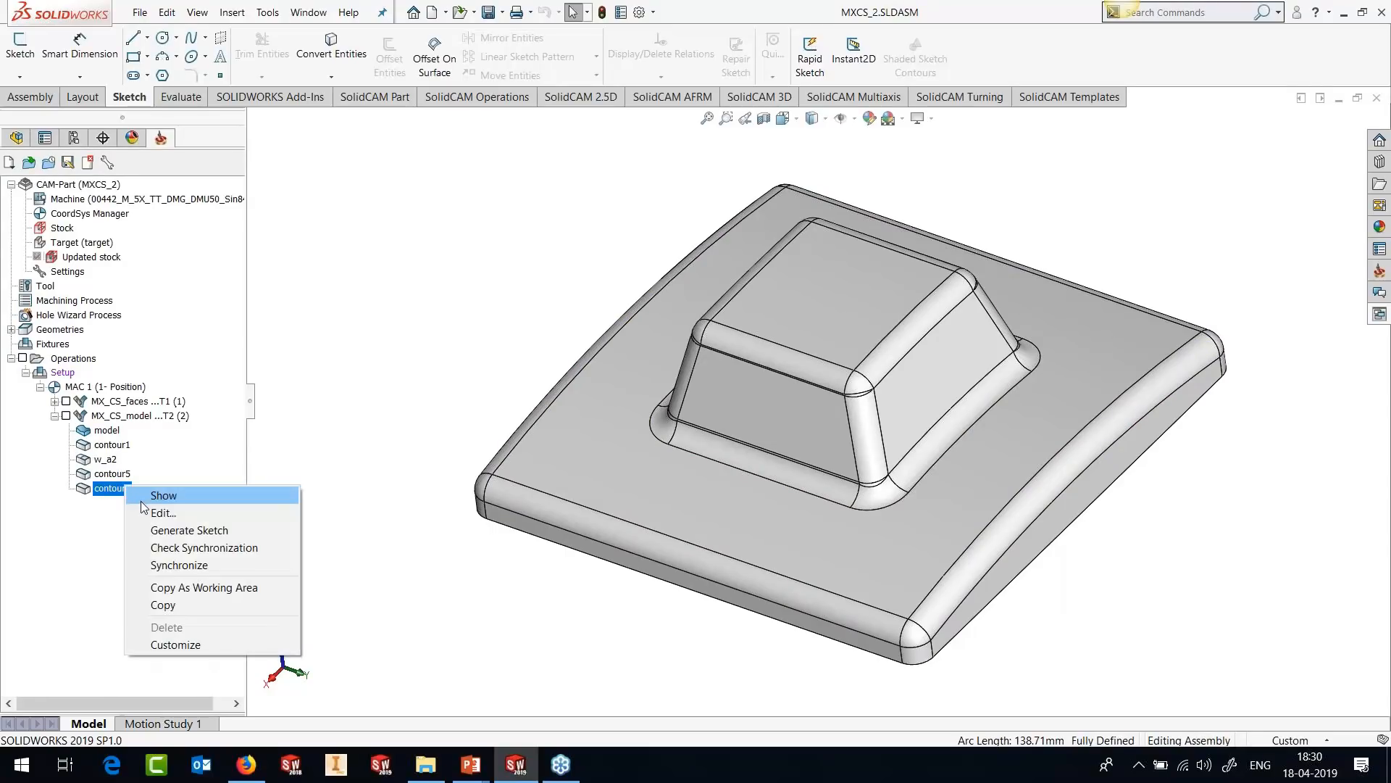
{"action": "left_click", "coordinate": [145, 498]}
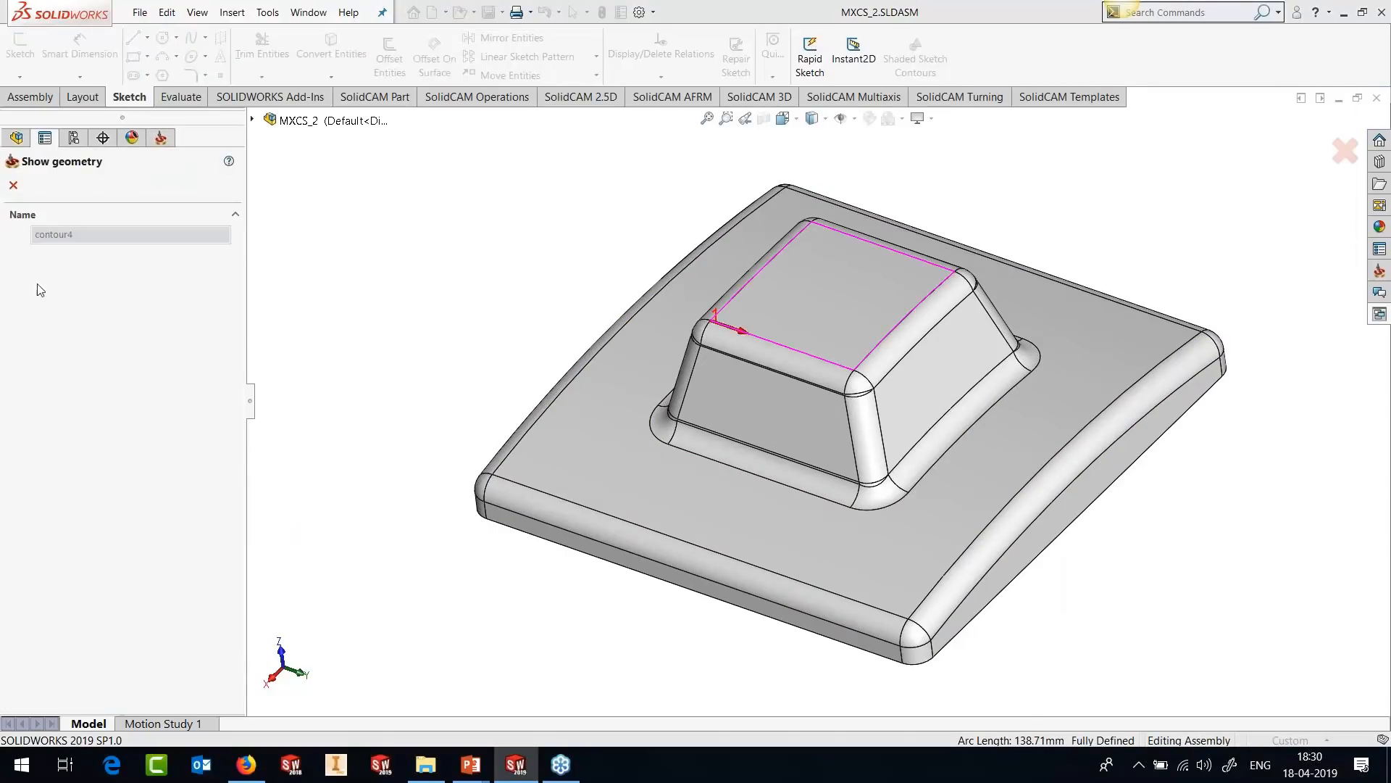
Close the contour4 display and show the contour1 geometry of the MX_CS_model operation on the part.
{"action": "left_click", "coordinate": [13, 185]}
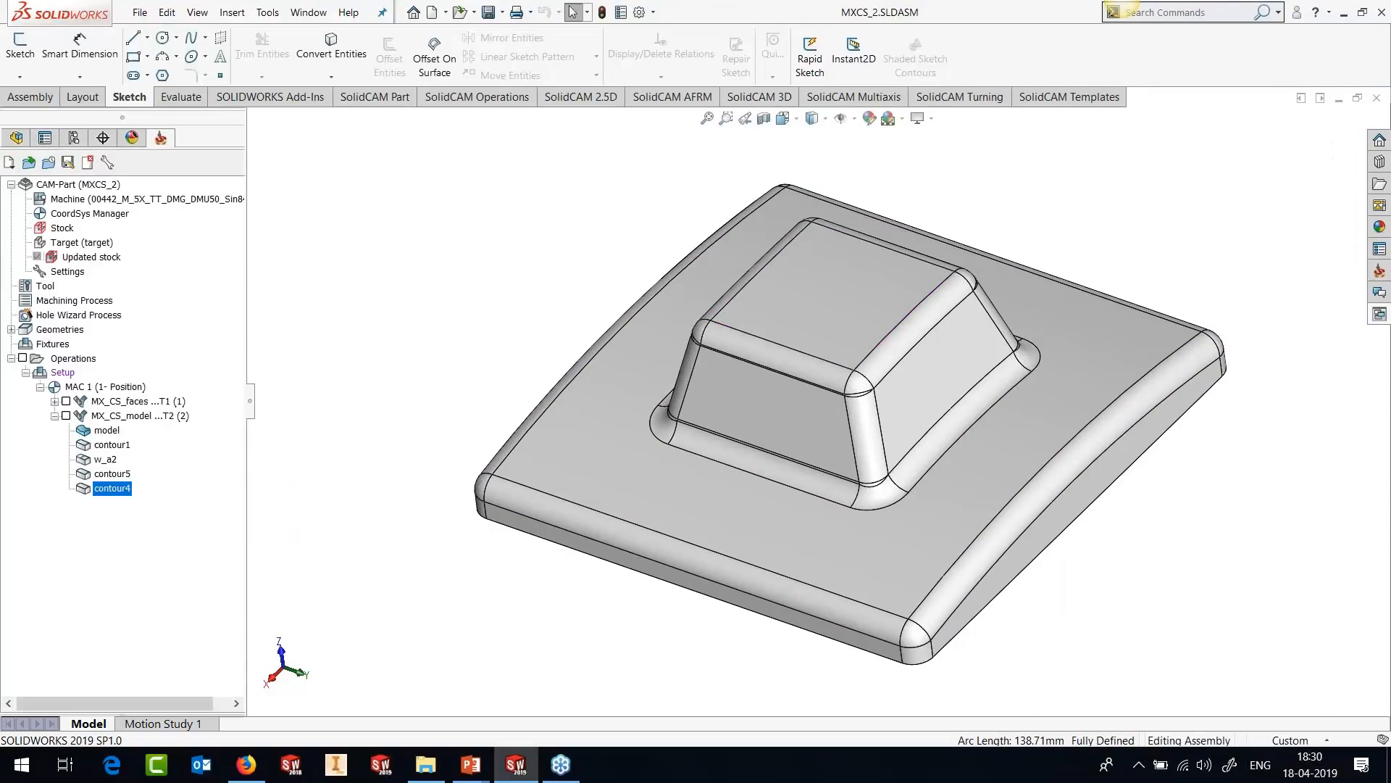
{"action": "right_click", "coordinate": [124, 443]}
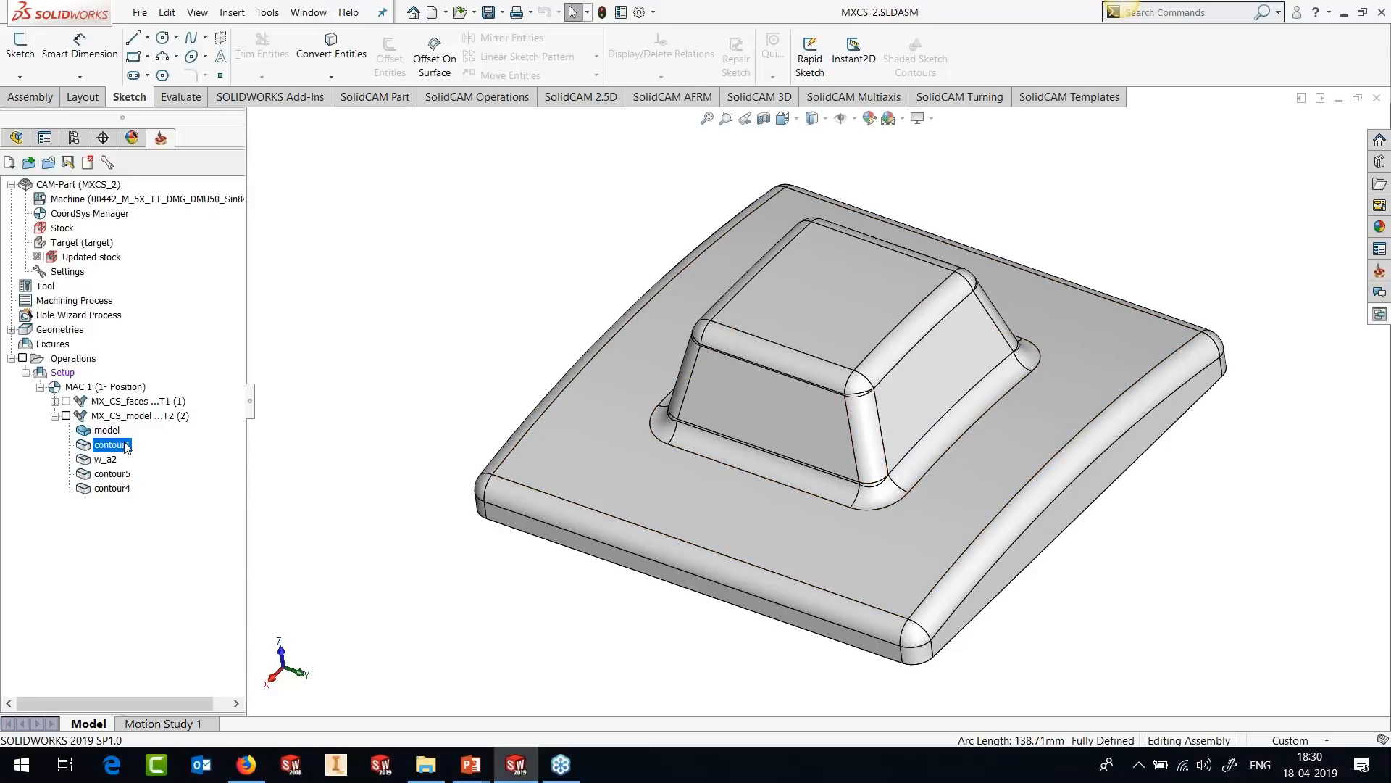
{"action": "left_click", "coordinate": [147, 452]}
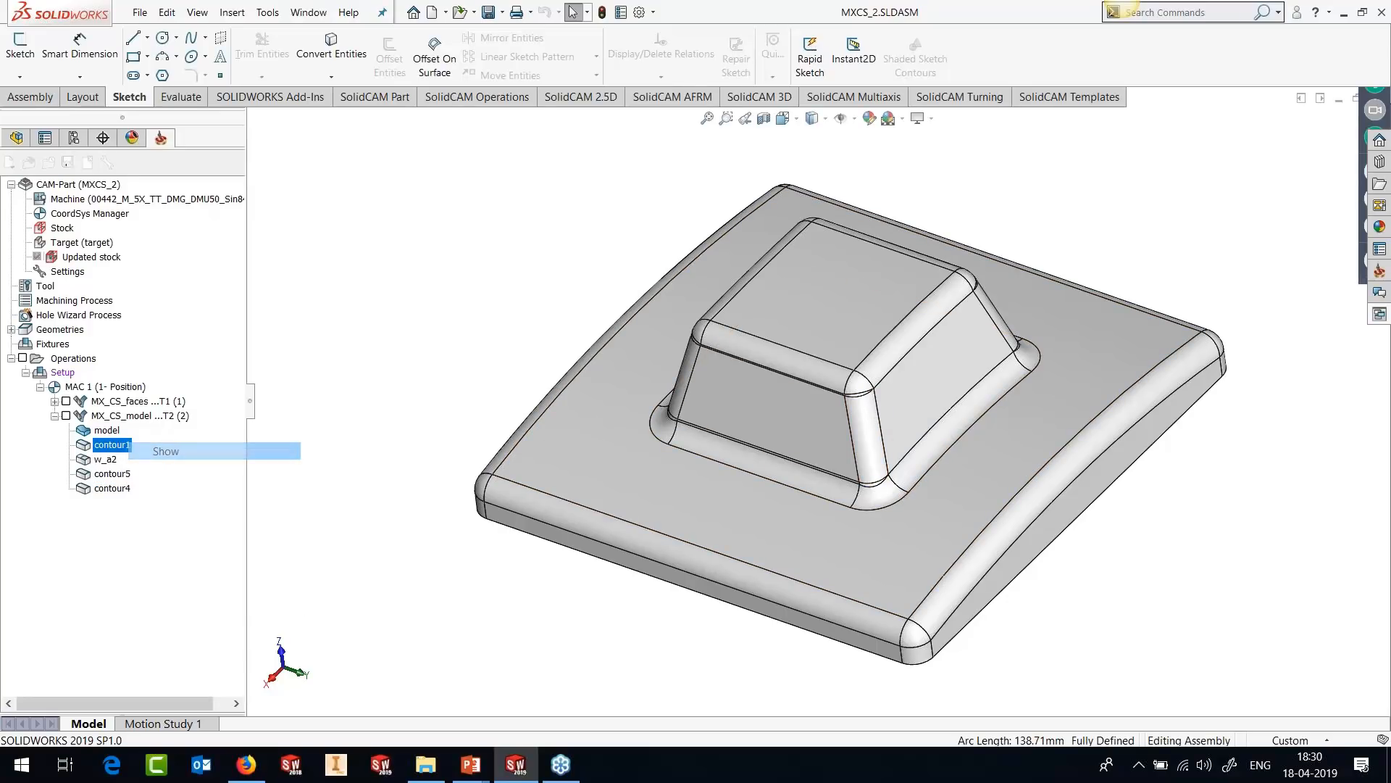
{"action": "middle_click_drag", "start_coordinate": [735, 463], "coordinate": [779, 438]}
{"action": "left_click", "coordinate": [14, 186]}
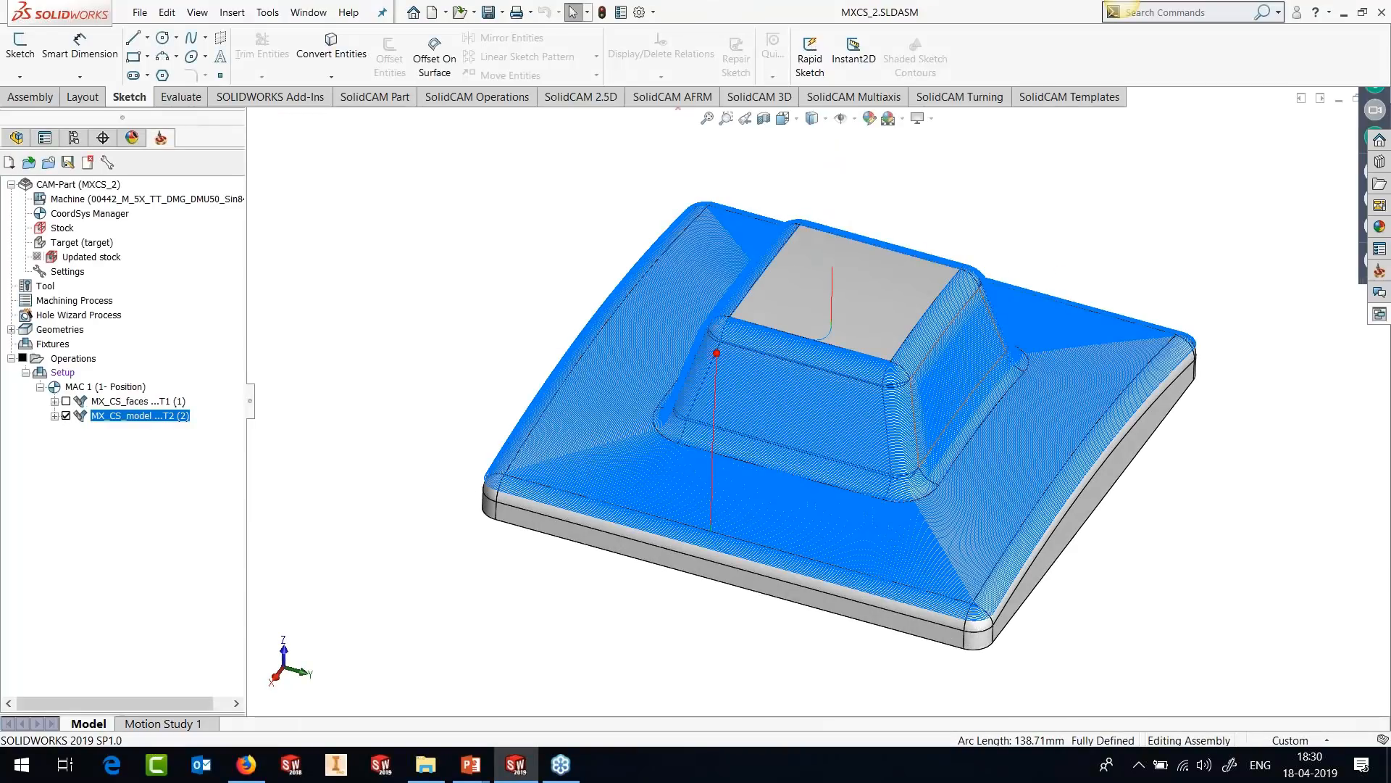
Inspect the MX_CS_model toolpath over the boss and base surfaces, and hide it.
{"action": "middle_click_drag", "start_coordinate": [958, 384], "coordinate": [876, 460]}
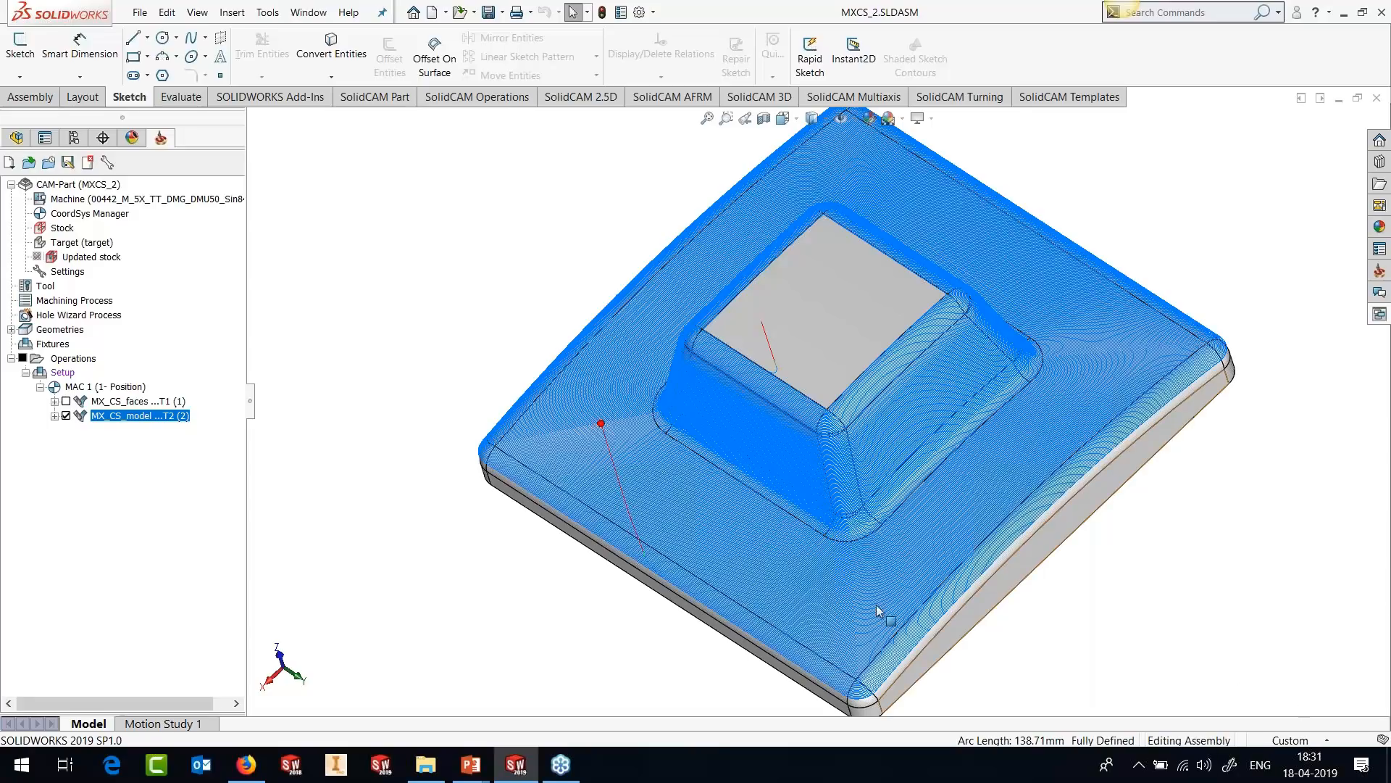
{"action": "scroll", "coordinate": [768, 465], "scroll_direction": "down", "scroll_amount": 3}
{"action": "middle_click_drag", "start_coordinate": [770, 466], "coordinate": [819, 425]}
{"action": "scroll", "coordinate": [821, 440], "scroll_direction": "up", "scroll_amount": 3}
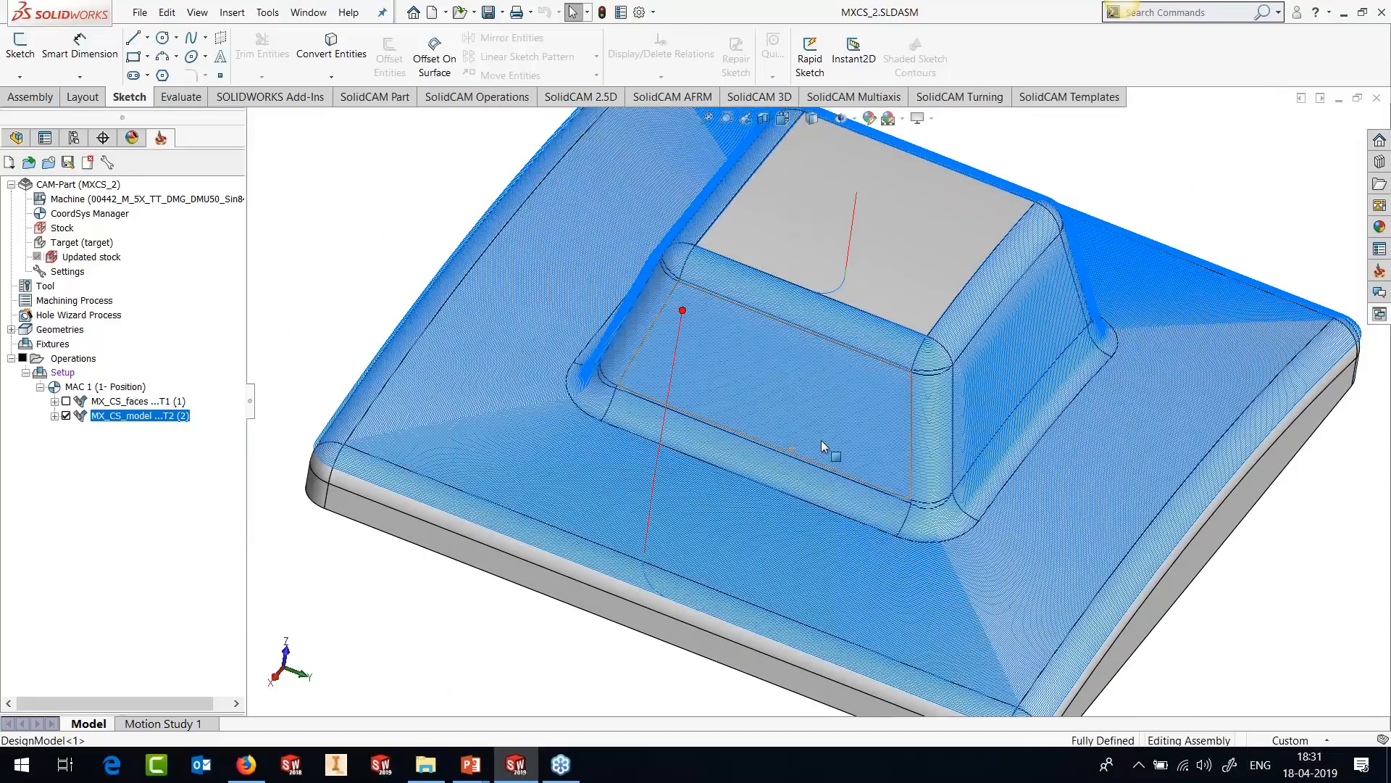
{"action": "left_click", "coordinate": [66, 415]}
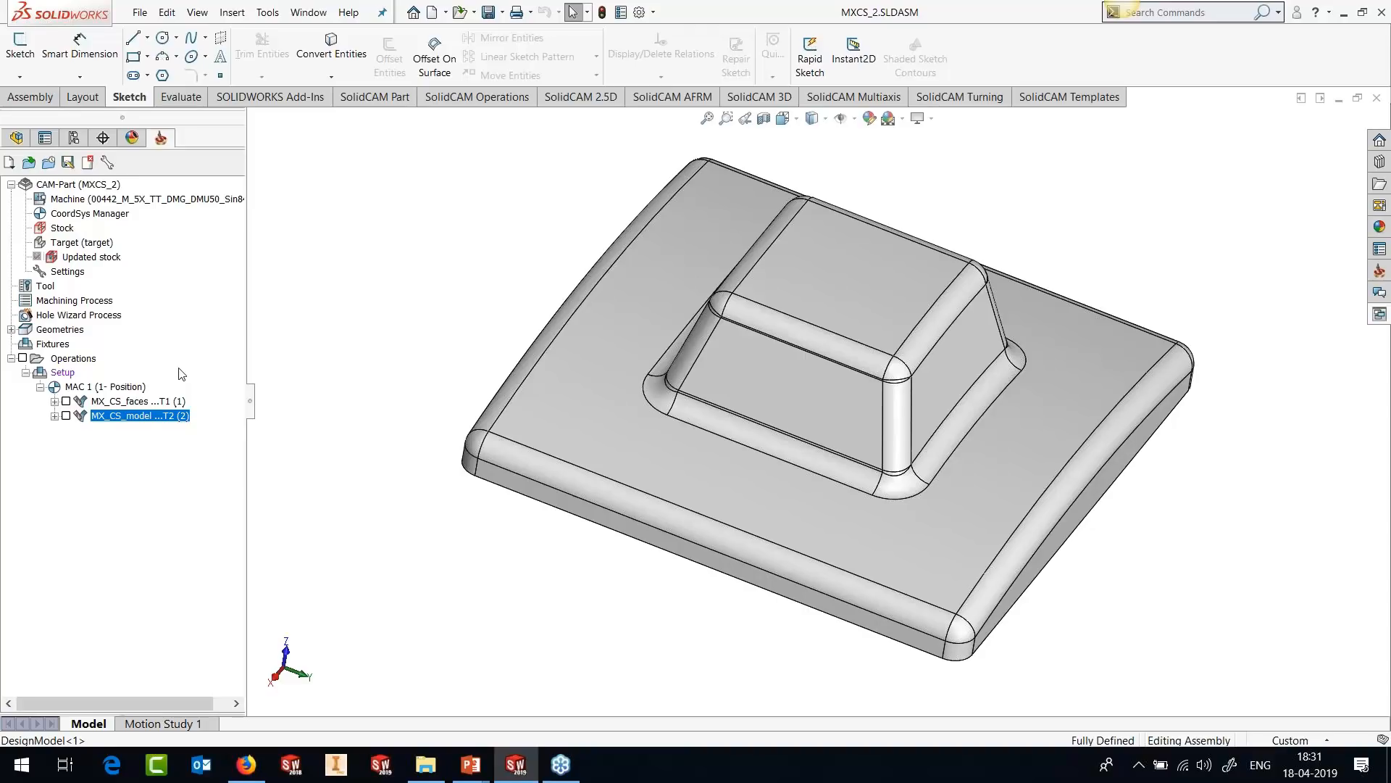
Open the CAM-Part MXCS_3.PRT from the MEXICO folder and decline locating its original model manually.
{"action": "left_click", "coordinate": [268, 12]}
{"action": "mouse_move", "coordinate": [301, 88]}
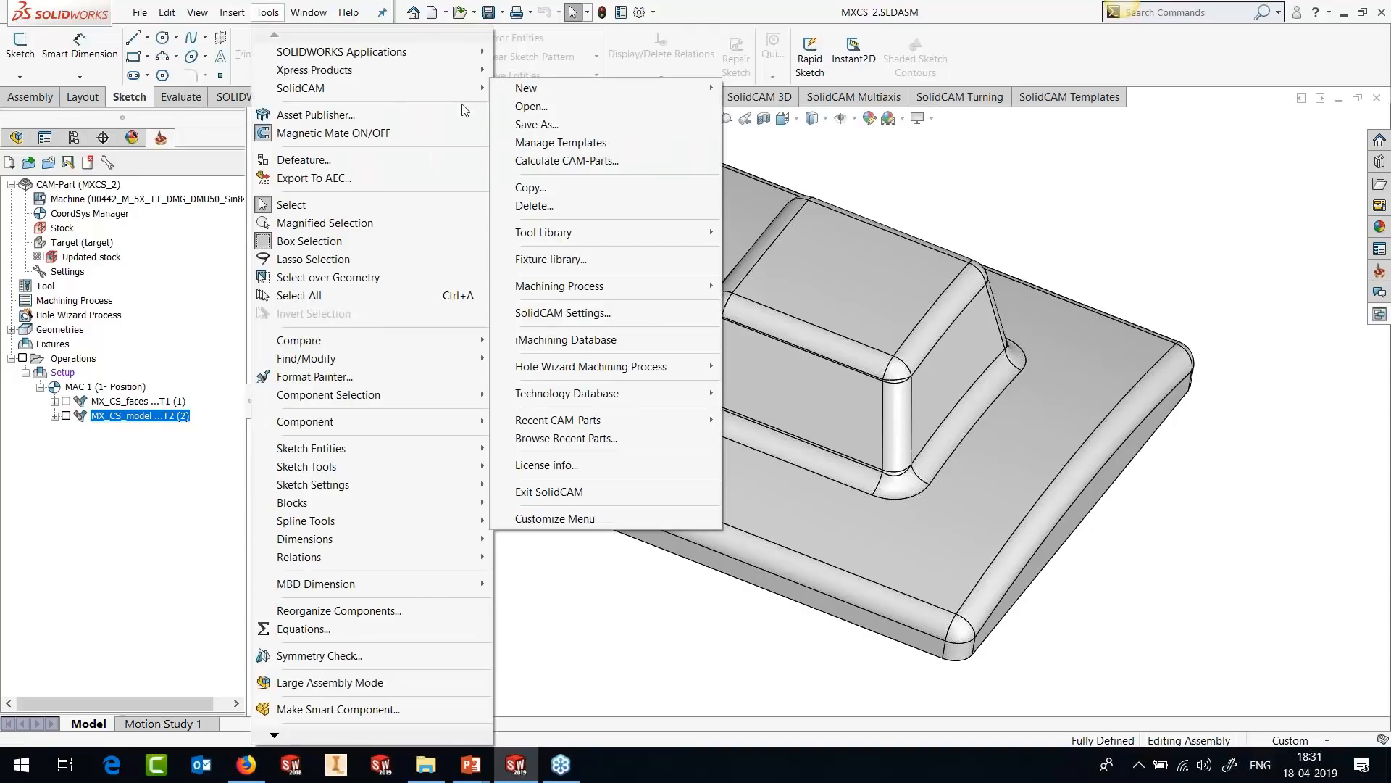
{"action": "left_click", "coordinate": [529, 107]}
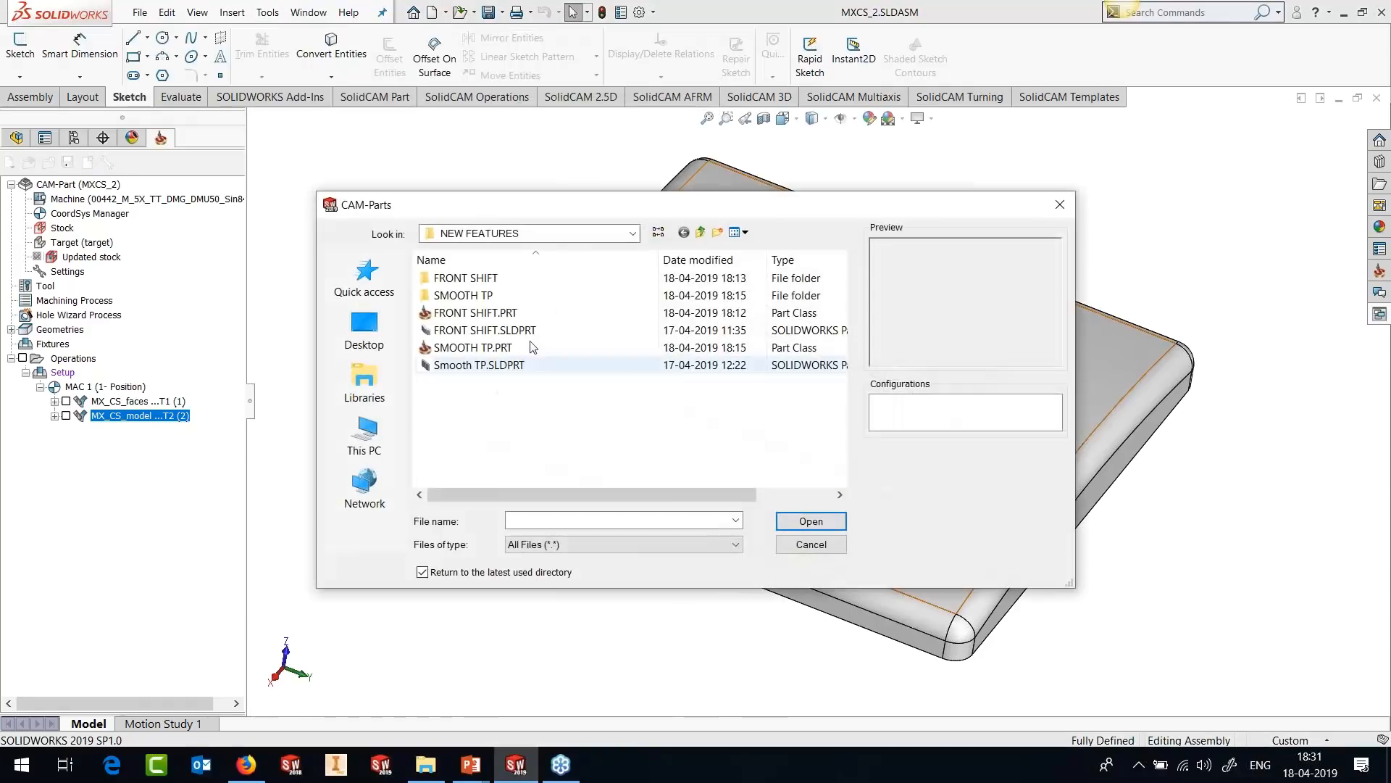
{"action": "left_click", "coordinate": [701, 232]}
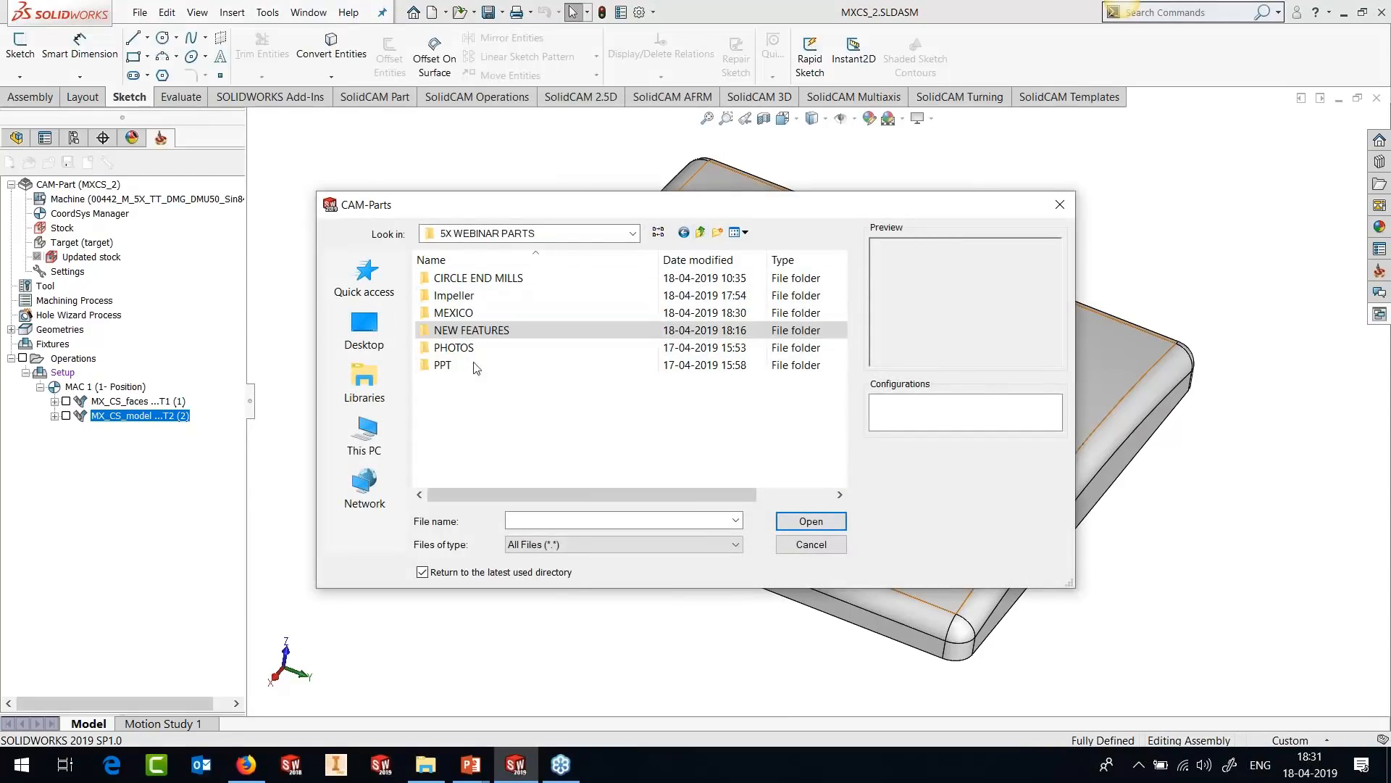
{"action": "double_click", "coordinate": [456, 313]}
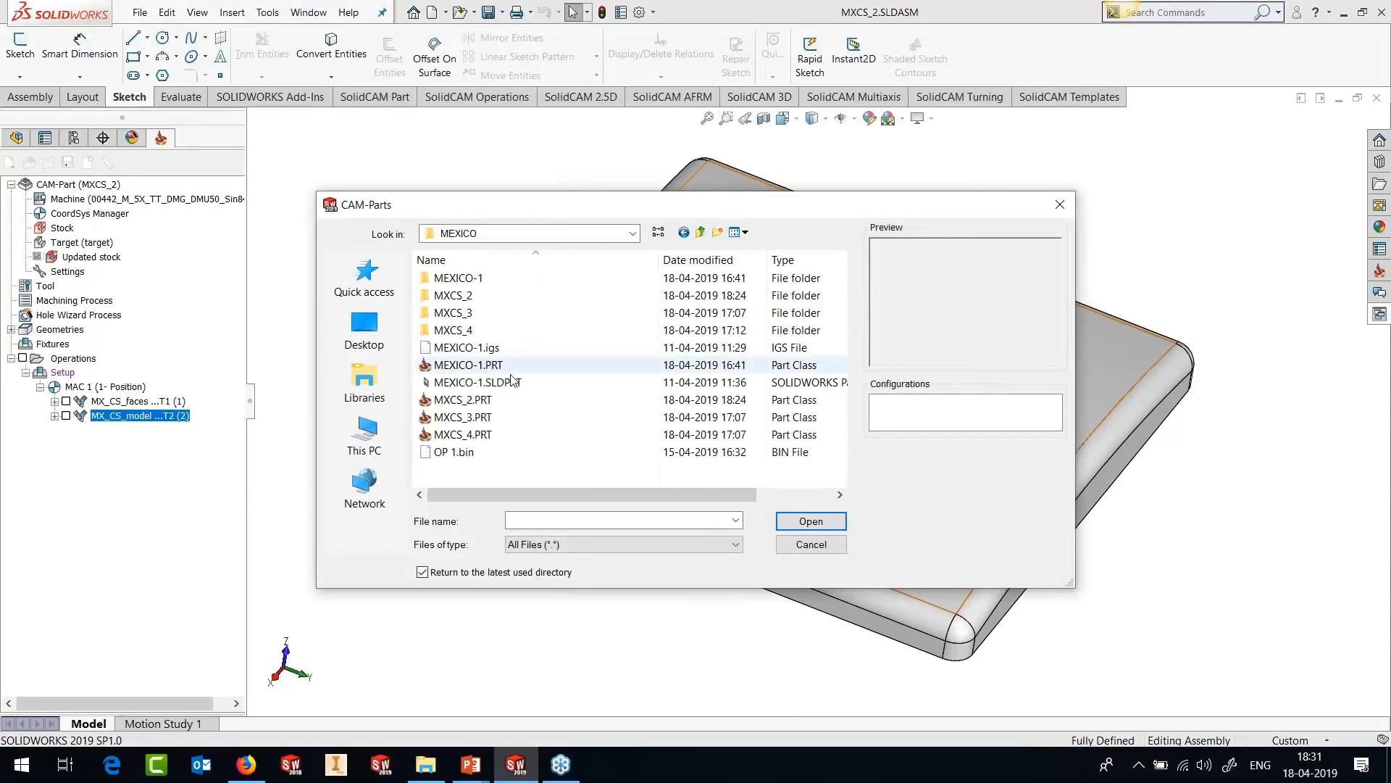
{"action": "left_click", "coordinate": [468, 419]}
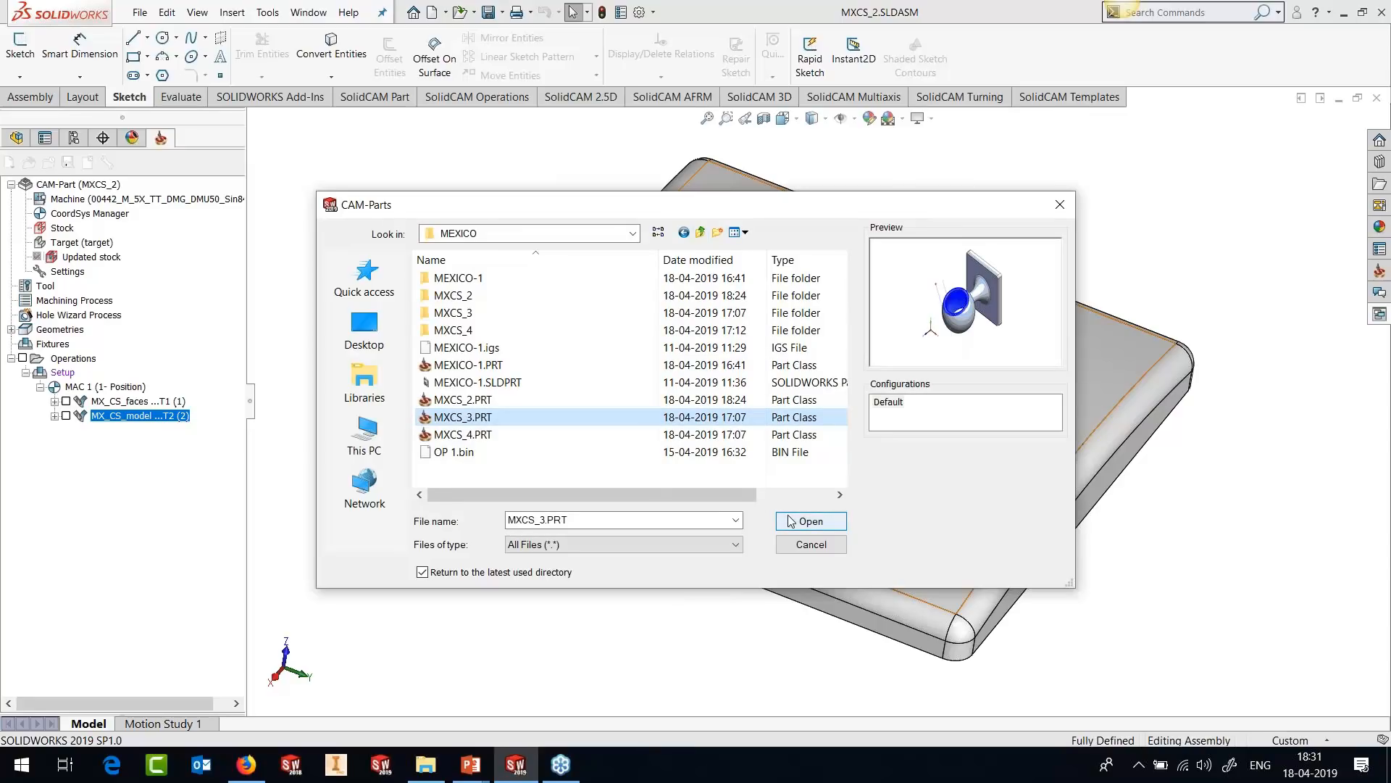
{"action": "left_click", "coordinate": [478, 435]}
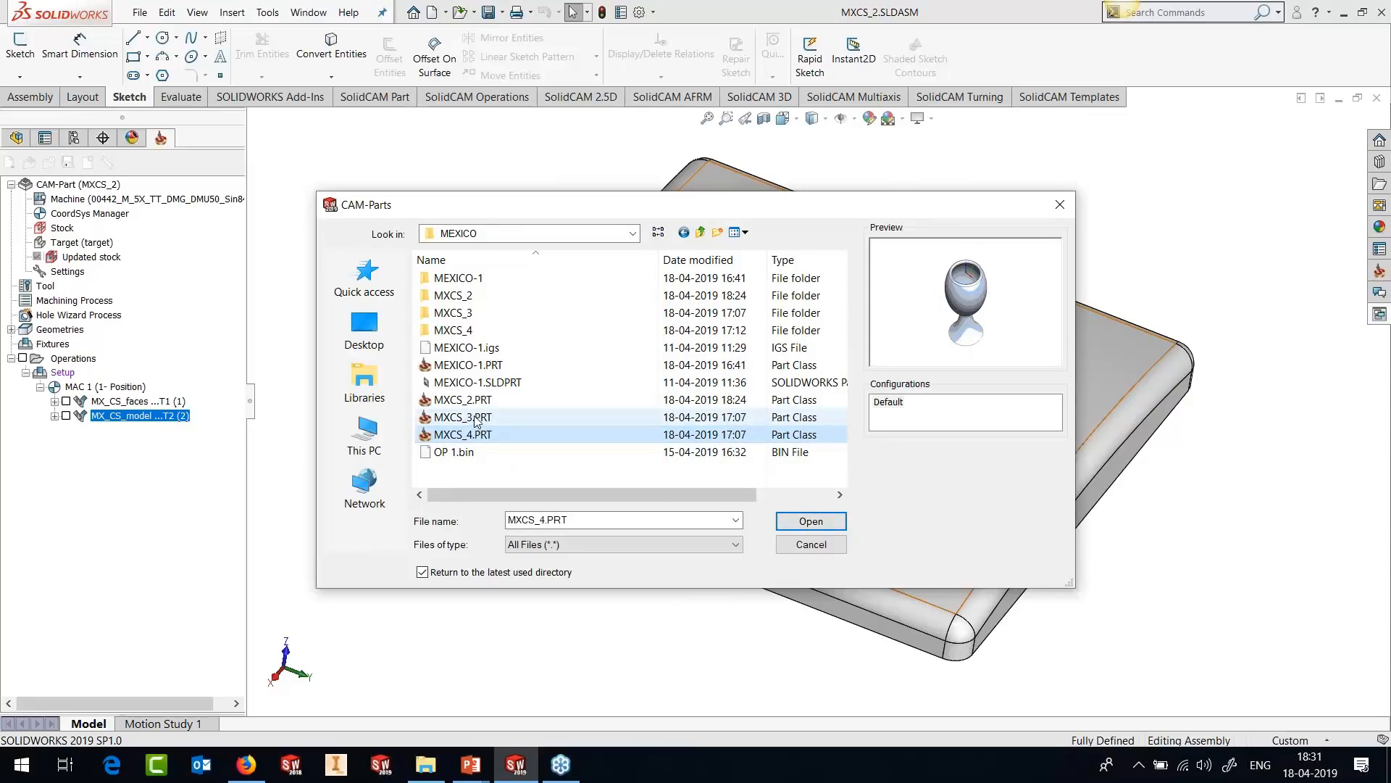
{"action": "left_click", "coordinate": [479, 419]}
{"action": "left_click", "coordinate": [784, 524]}
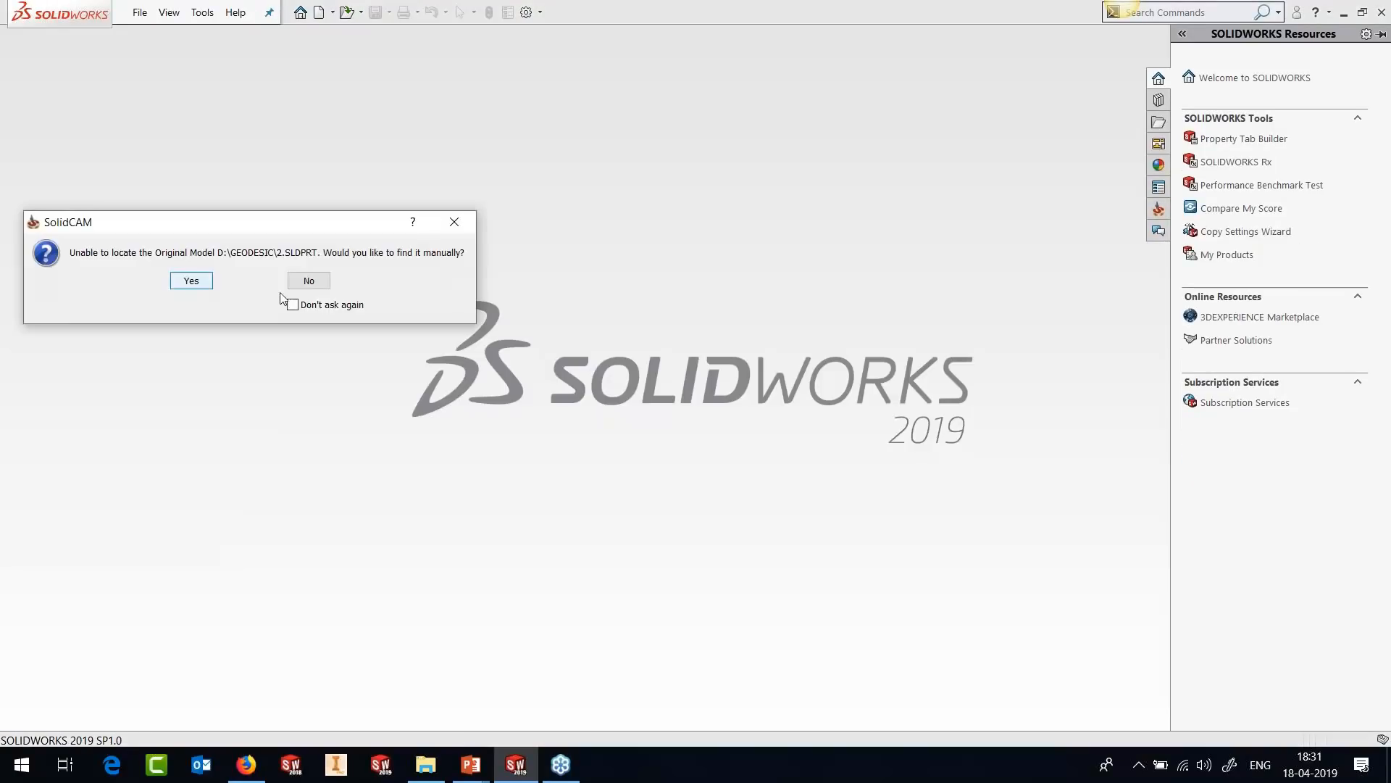
{"action": "left_click", "coordinate": [305, 282]}
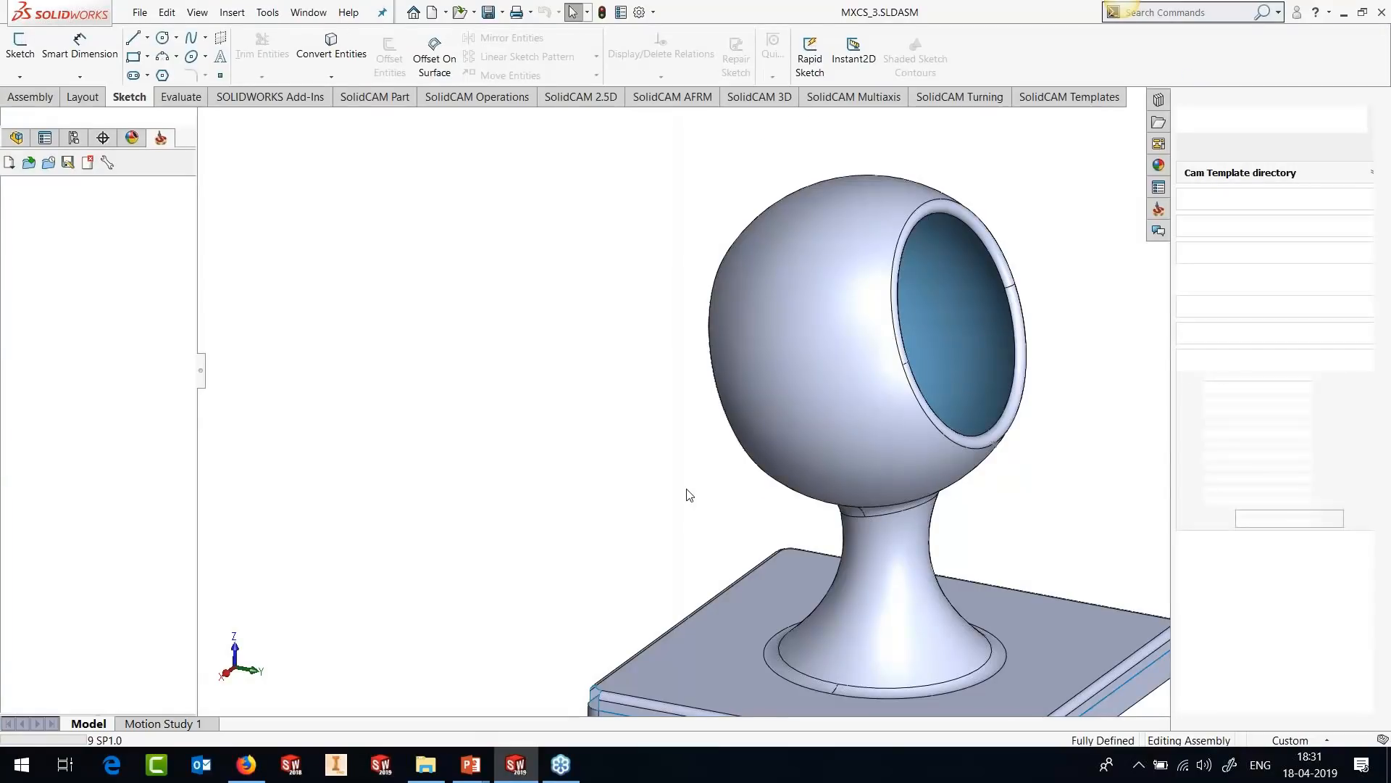
Preview a section view parallel to the Top Plane at a -94 mm offset to examine the hollow interior, and cancel it.
{"action": "middle_click_drag", "start_coordinate": [829, 412], "coordinate": [814, 445]}
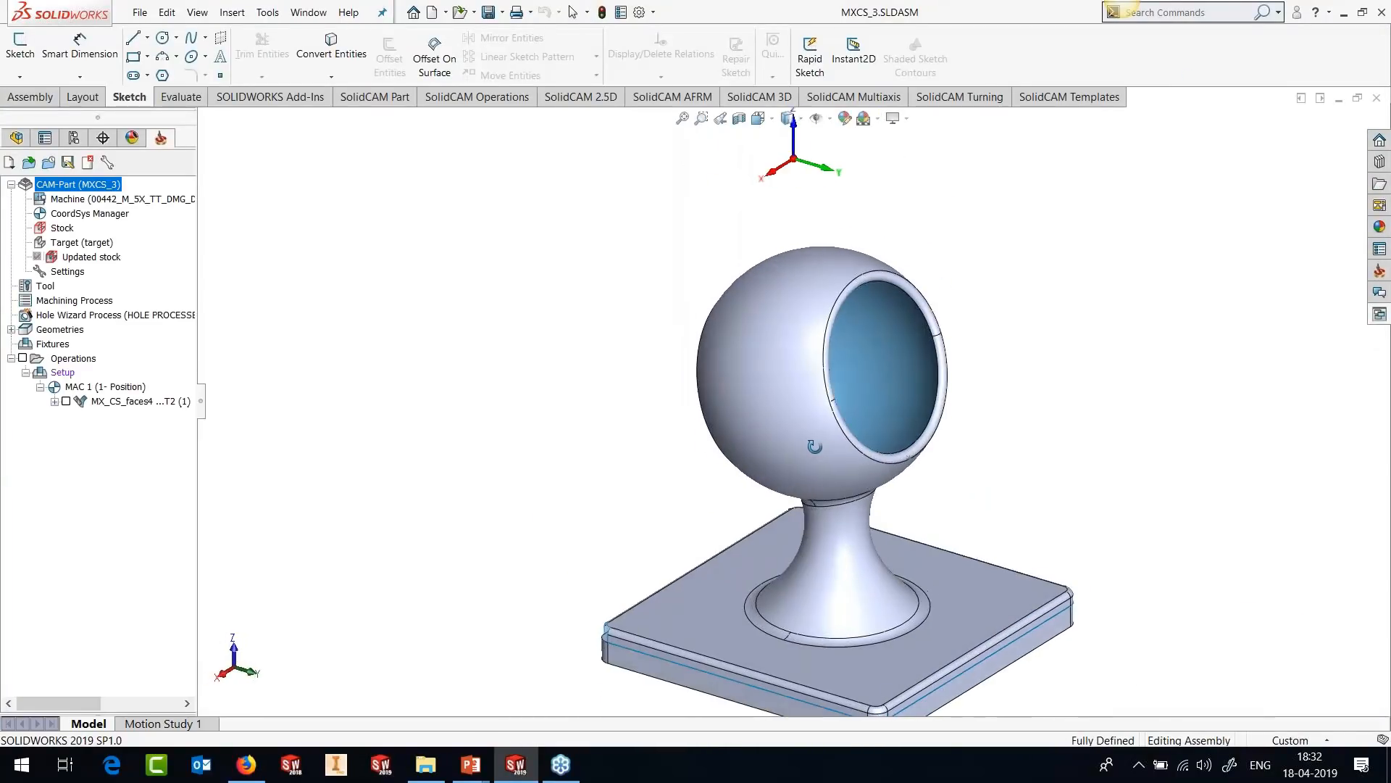
{"action": "left_click", "coordinate": [757, 118]}
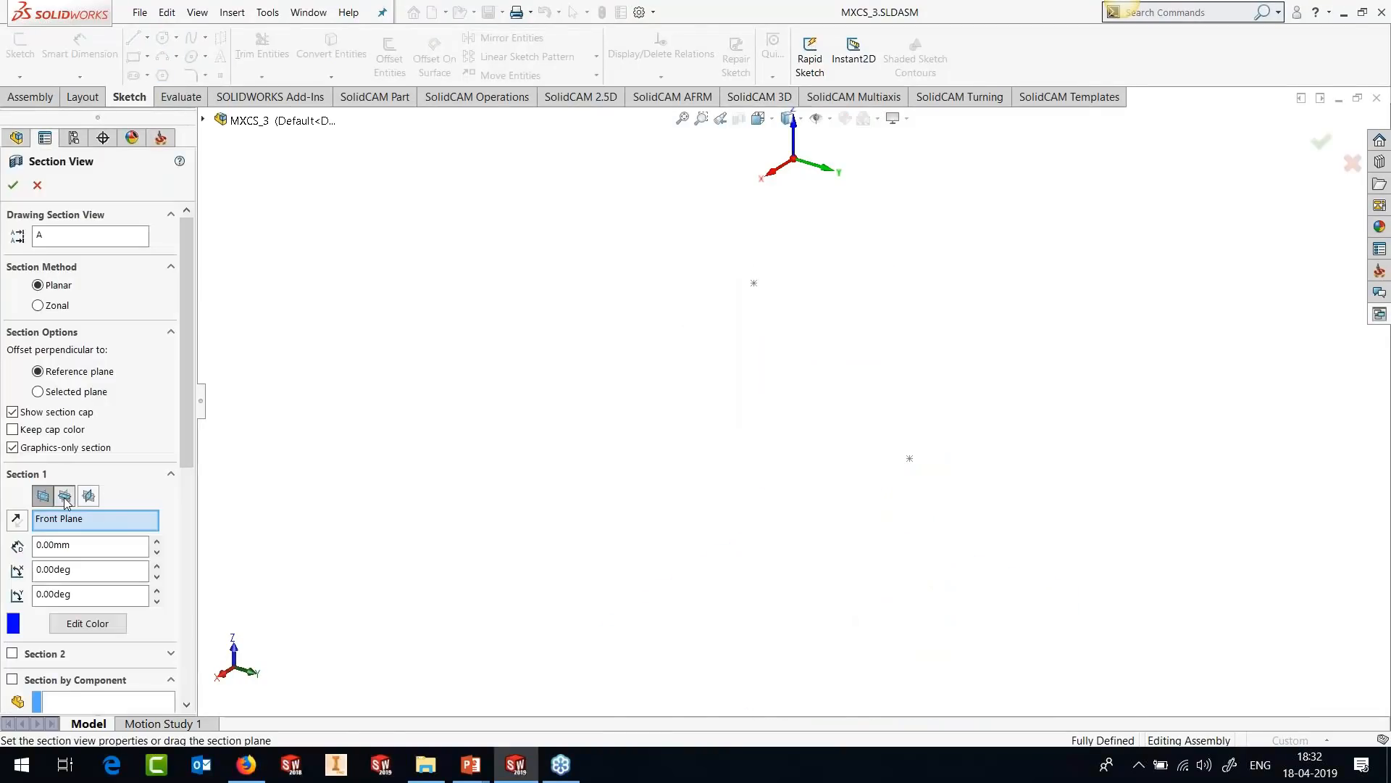
{"action": "left_click", "coordinate": [65, 497]}
{"action": "left_click_drag", "start_coordinate": [1108, 537], "coordinate": [941, 497]}
{"action": "middle_click_drag", "start_coordinate": [939, 492], "coordinate": [905, 453]}
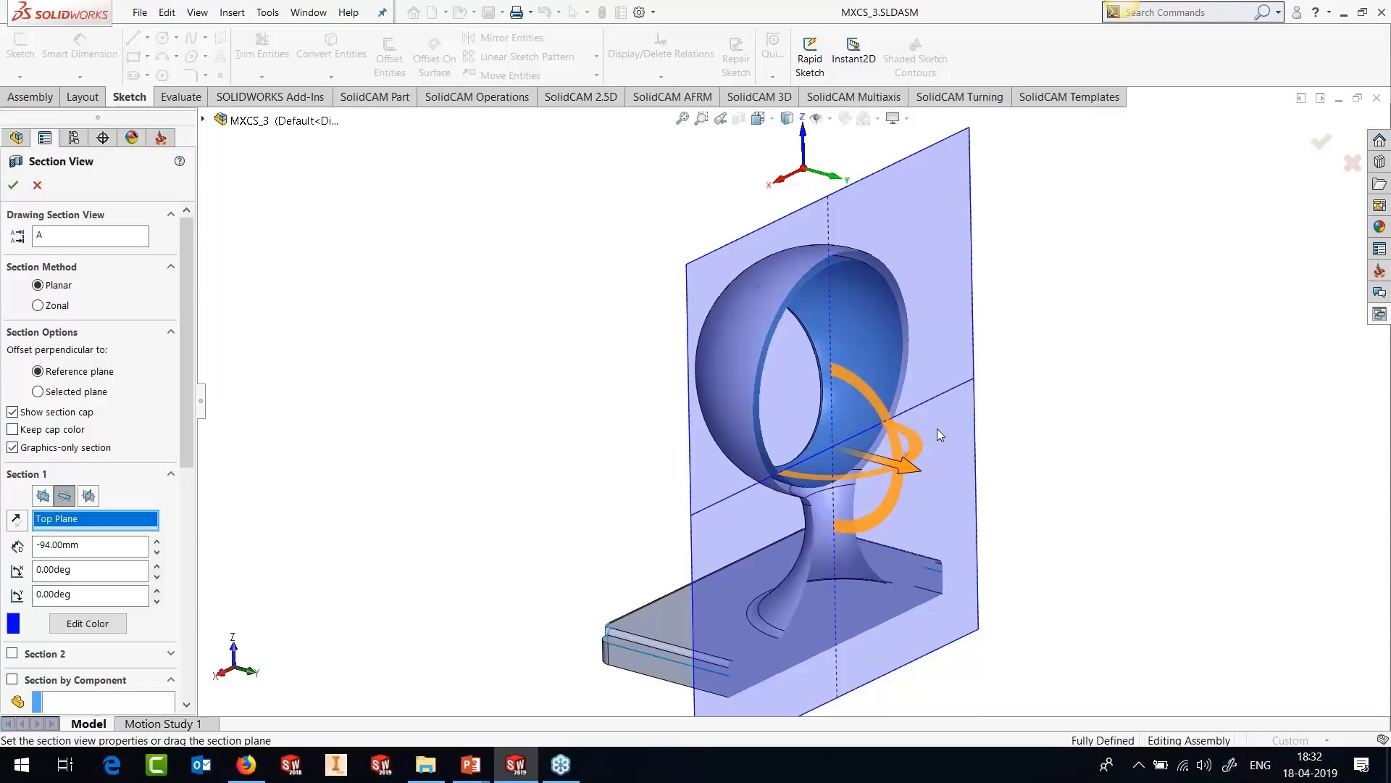
{"action": "left_click", "coordinate": [38, 185]}
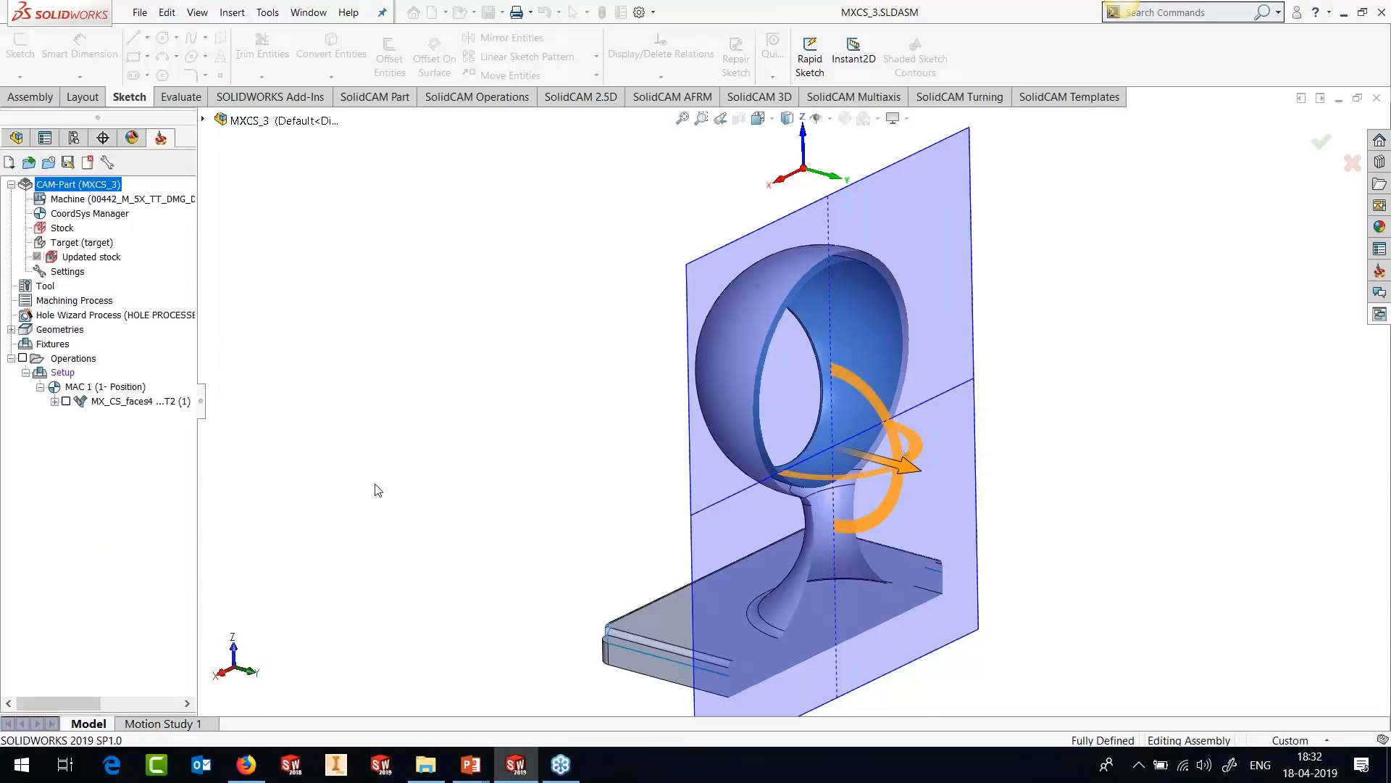
Open the MX_CS_faces4 operation for editing and show its faces4 machining surfaces on the part.
{"action": "left_click", "coordinate": [54, 402]}
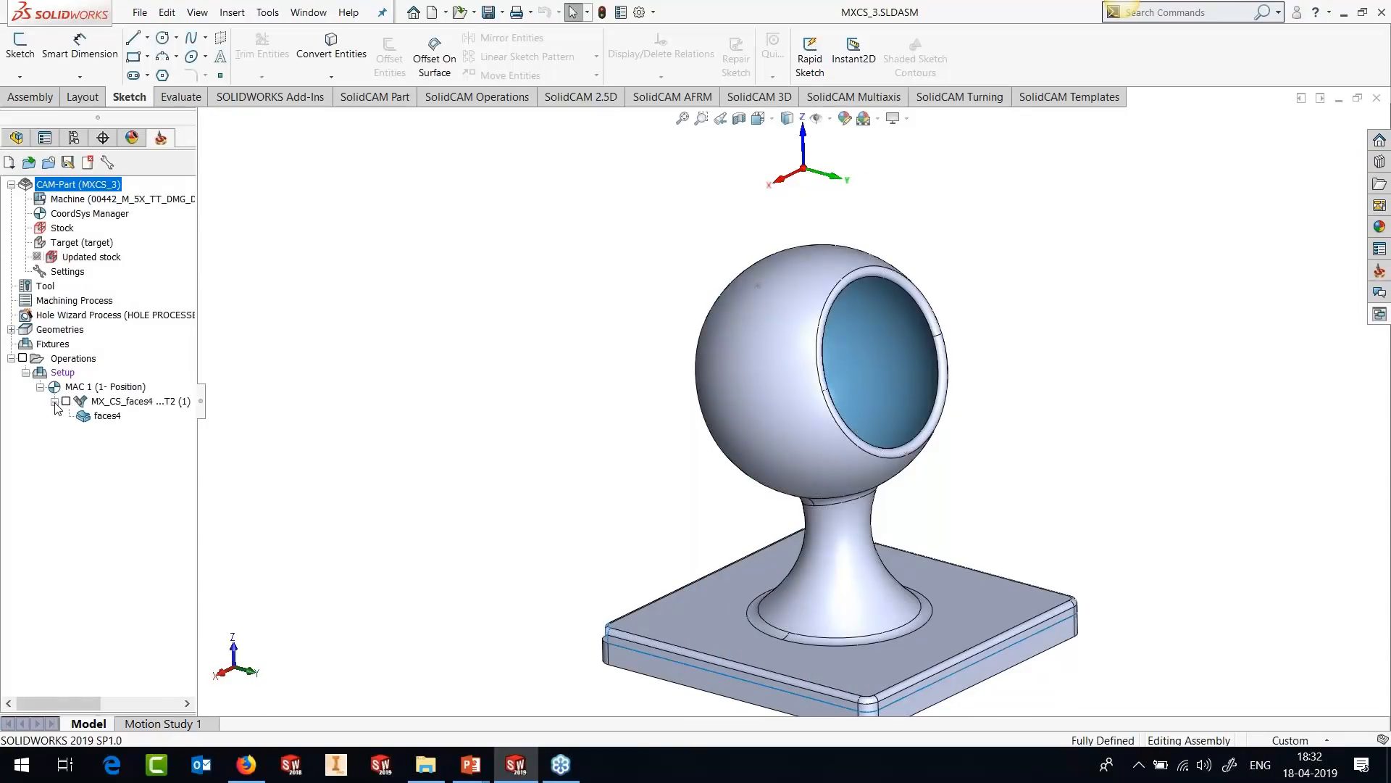
{"action": "right_click", "coordinate": [112, 403]}
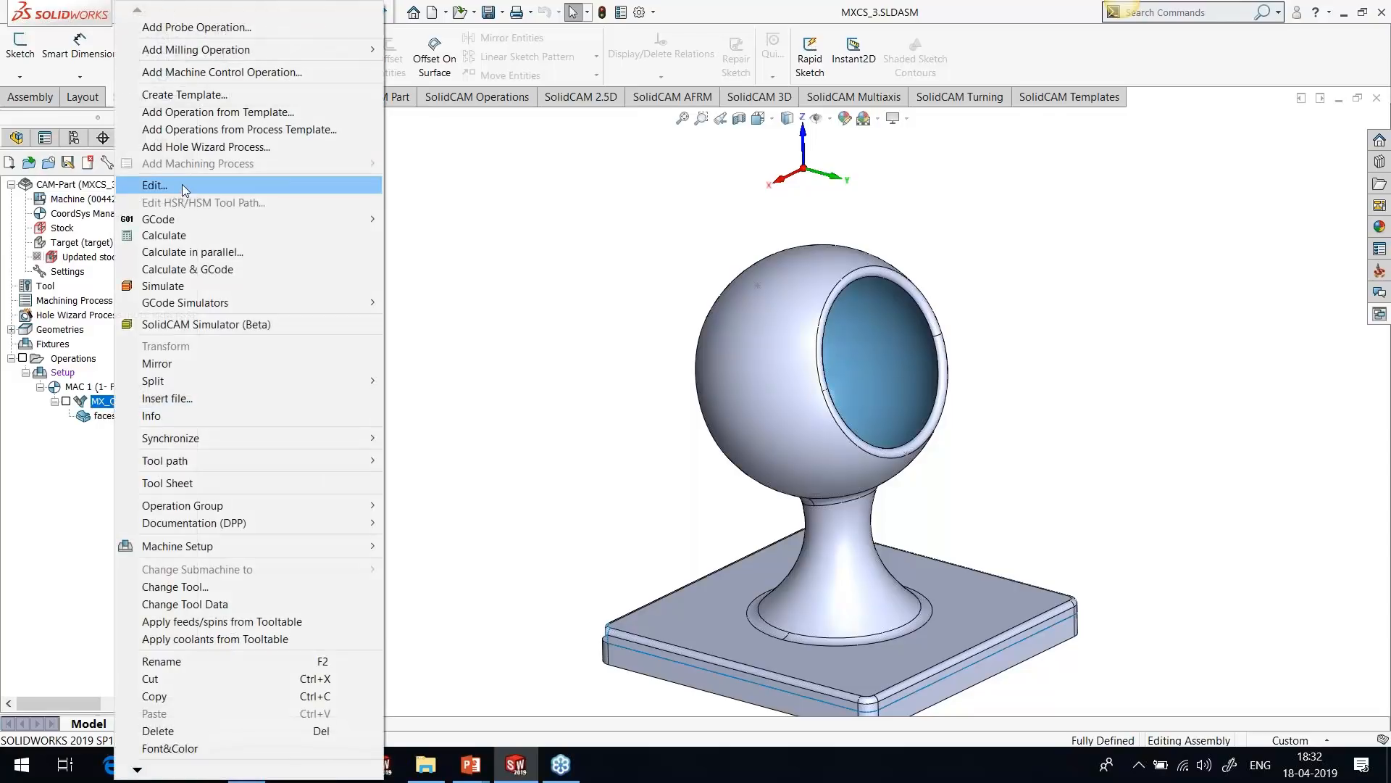
{"action": "left_click", "coordinate": [154, 185]}
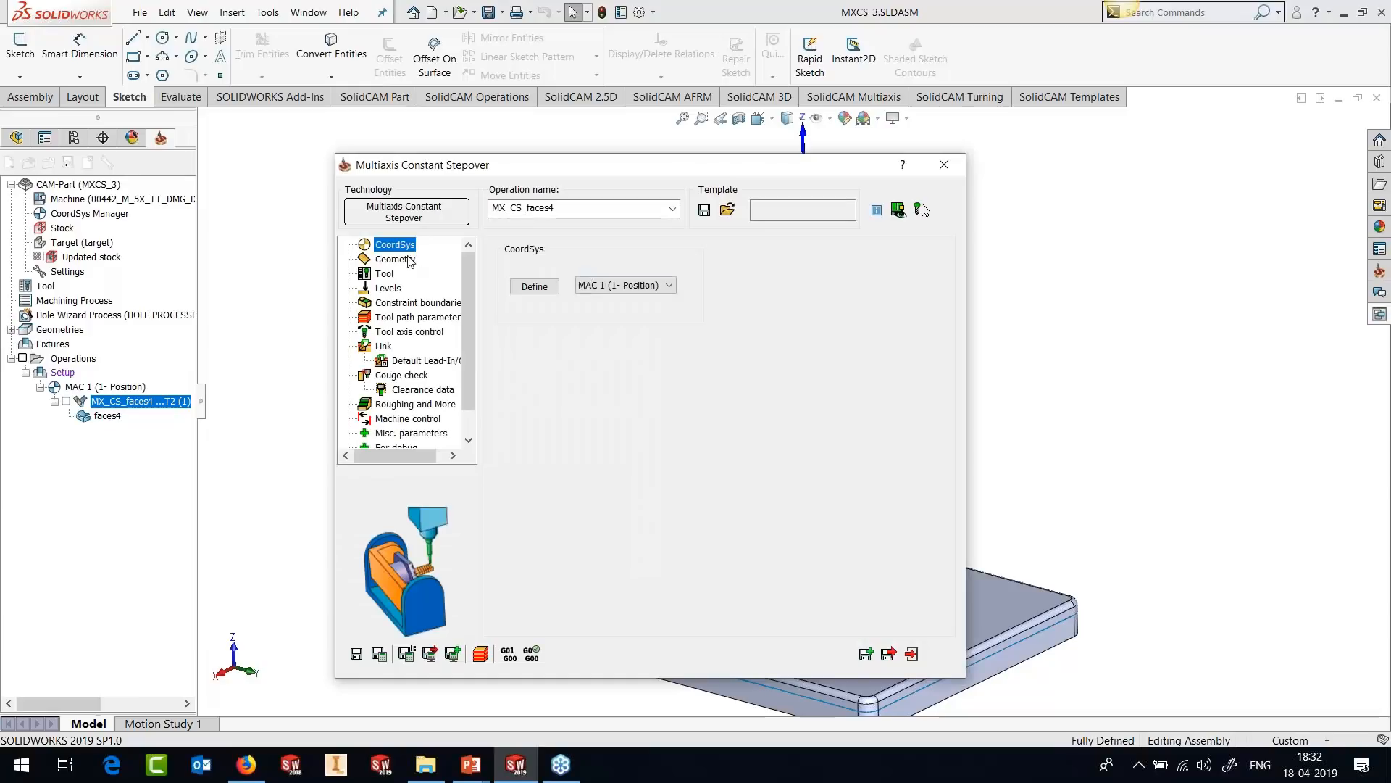
{"action": "left_click", "coordinate": [557, 371]}
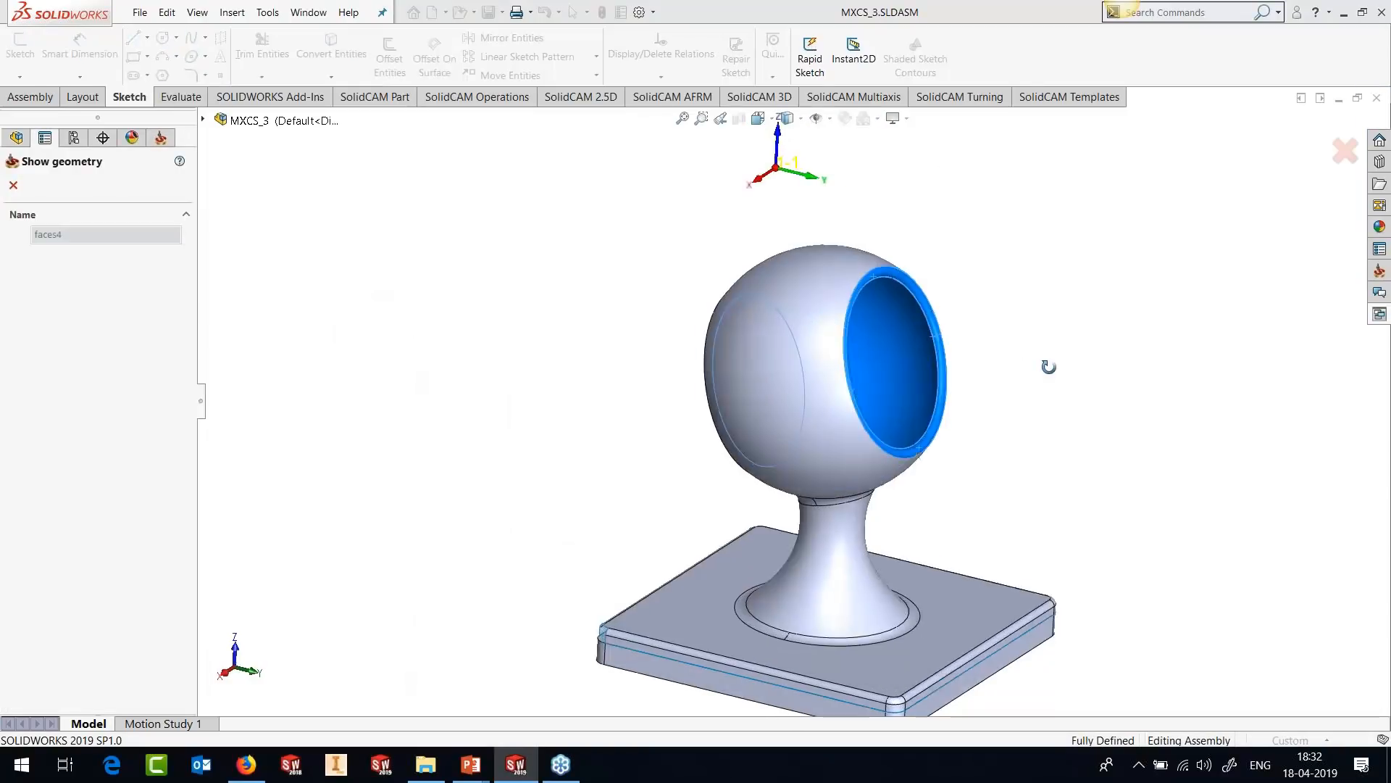
{"action": "middle_click_drag", "start_coordinate": [1049, 367], "coordinate": [1044, 395]}
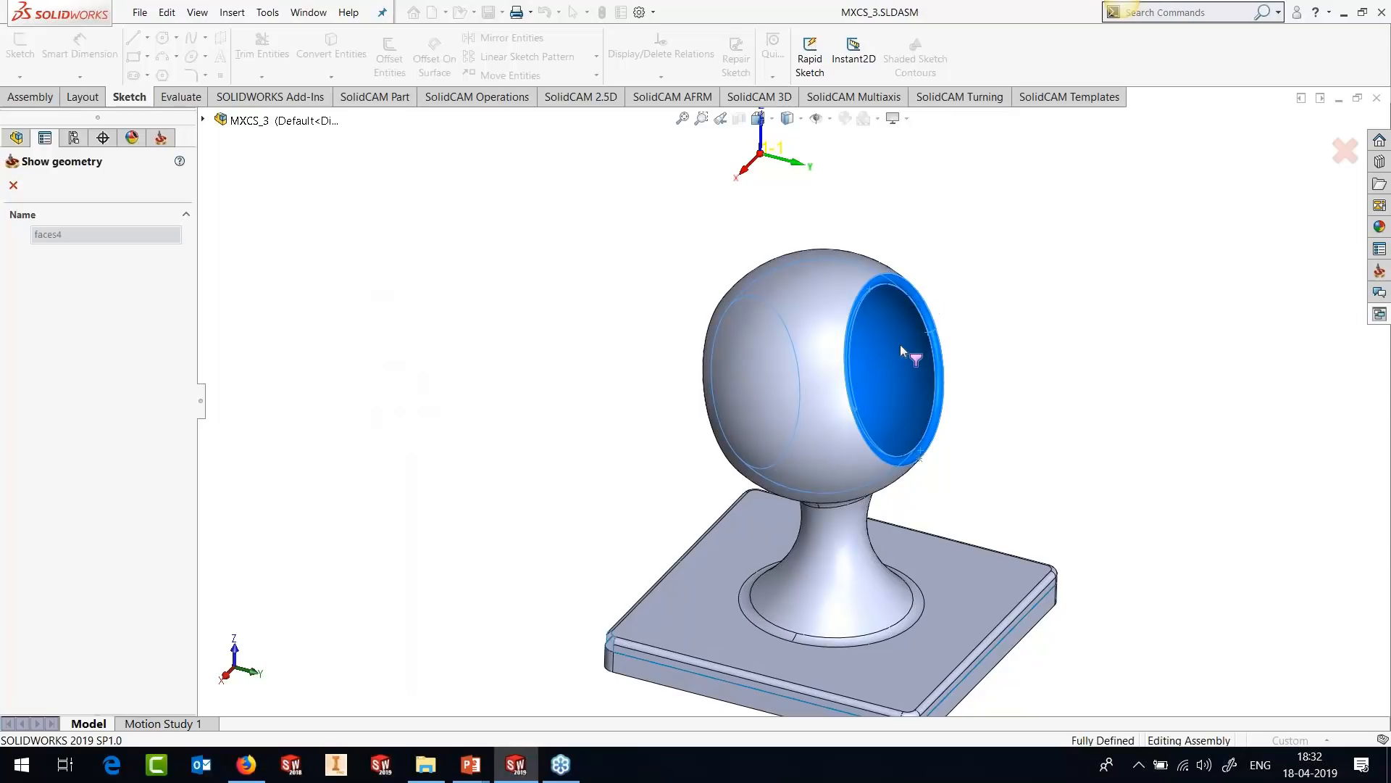
{"action": "middle_click_drag", "start_coordinate": [898, 354], "coordinate": [906, 358]}
{"action": "left_click", "coordinate": [13, 185]}
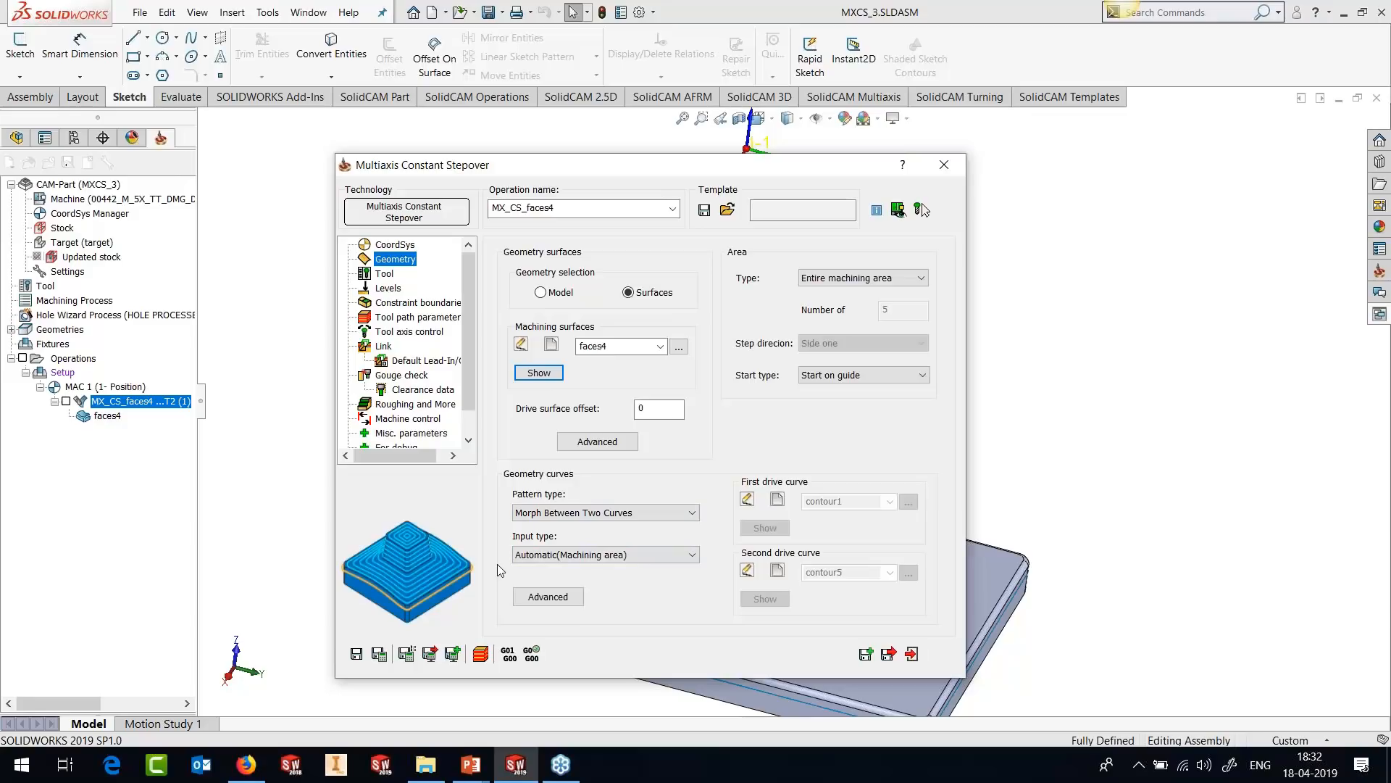
Review the operation's lollipop mill parameters and its picture with the holder, and close the tool selection and operation without saving.
{"action": "left_click", "coordinate": [379, 274]}
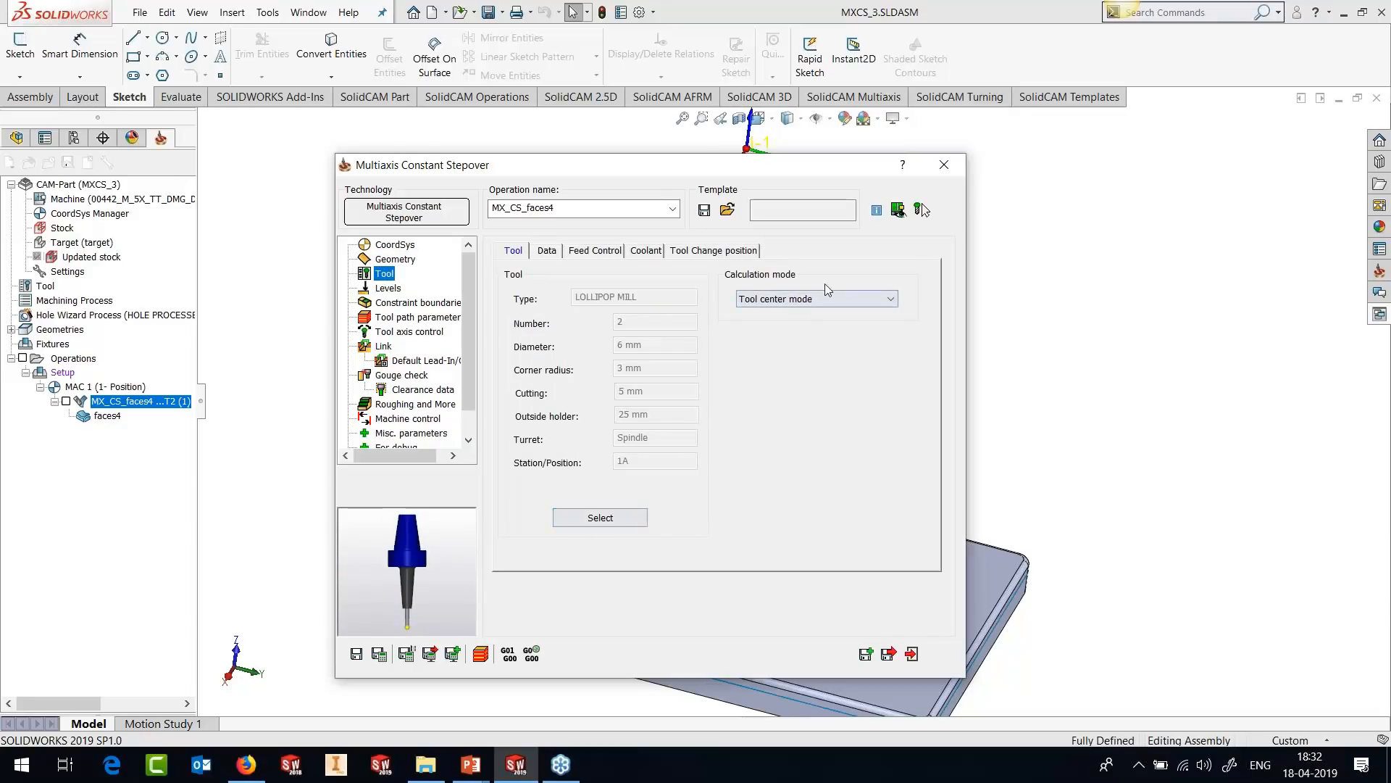
{"action": "left_click", "coordinate": [578, 519]}
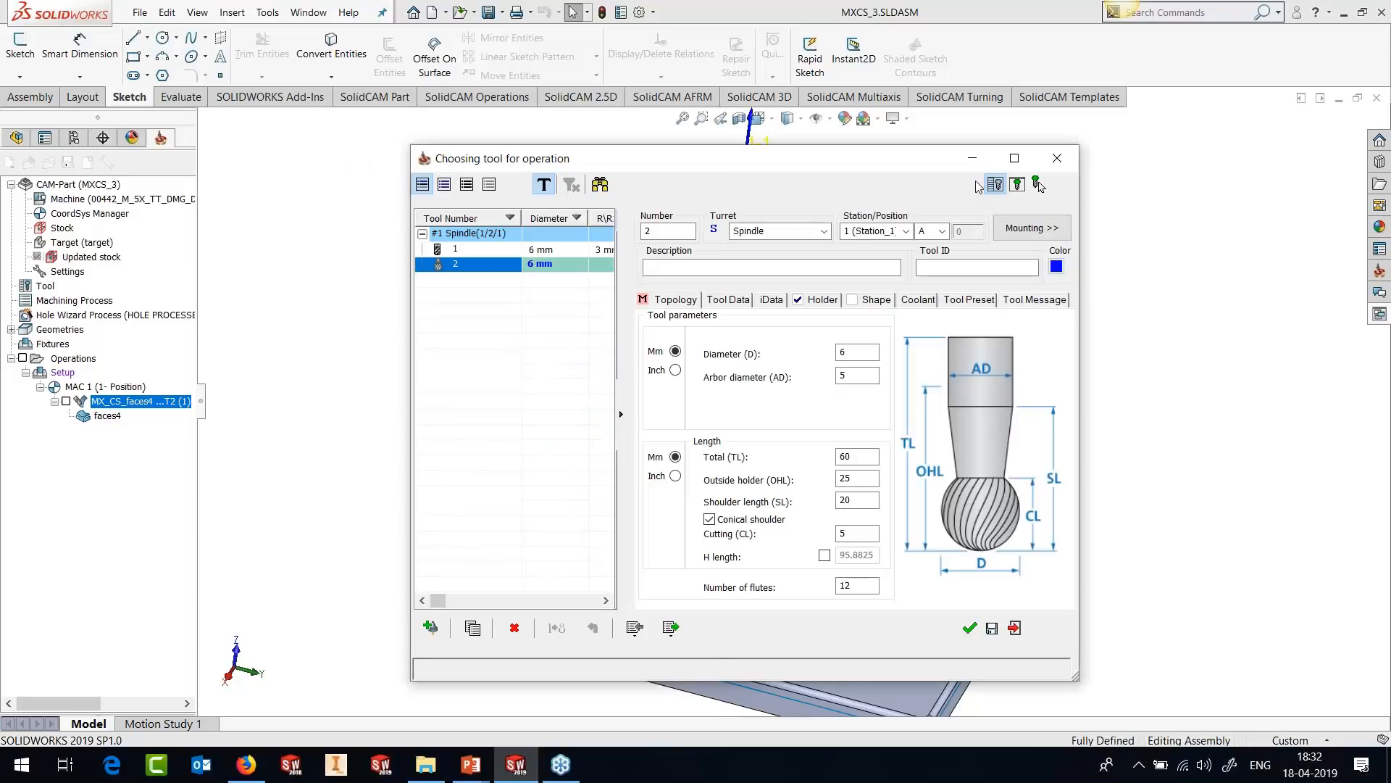
{"action": "left_click", "coordinate": [995, 184]}
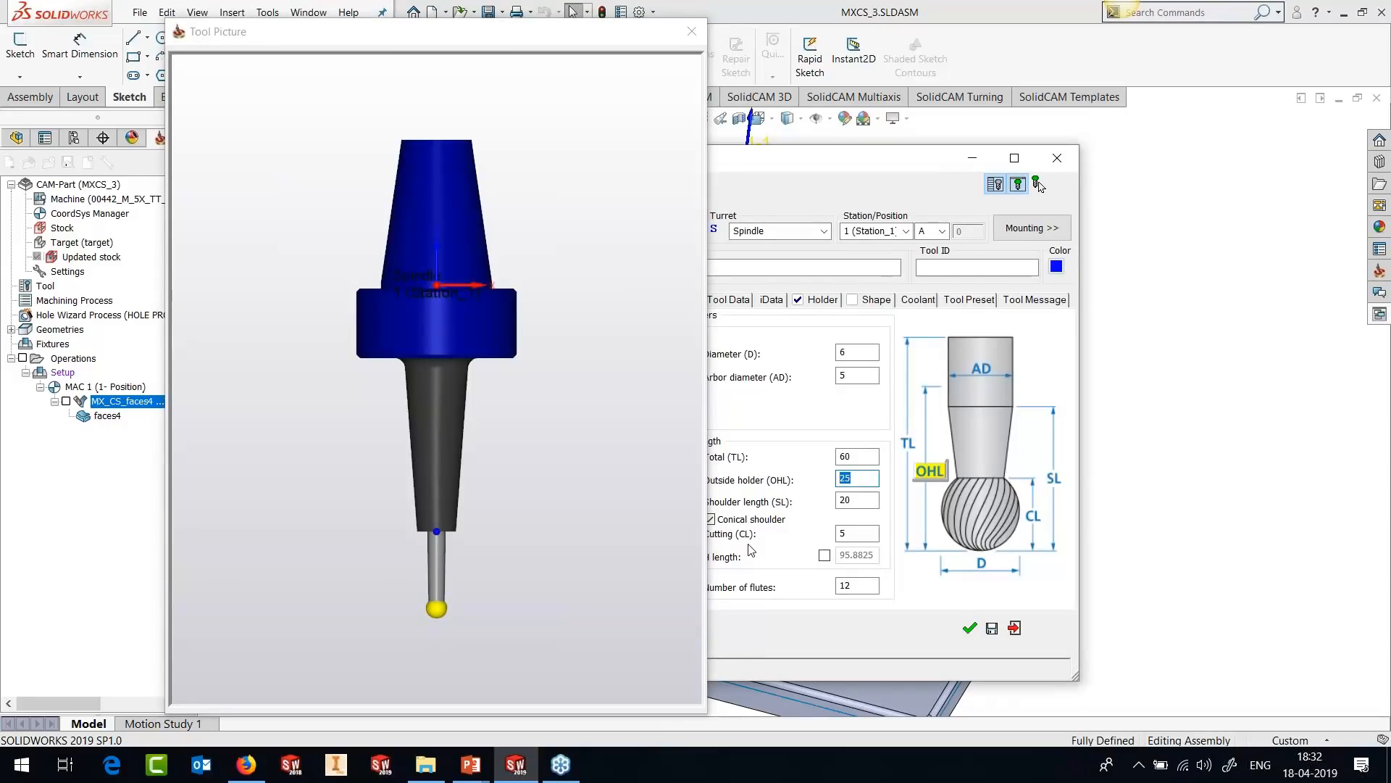
{"action": "left_click", "coordinate": [441, 477]}
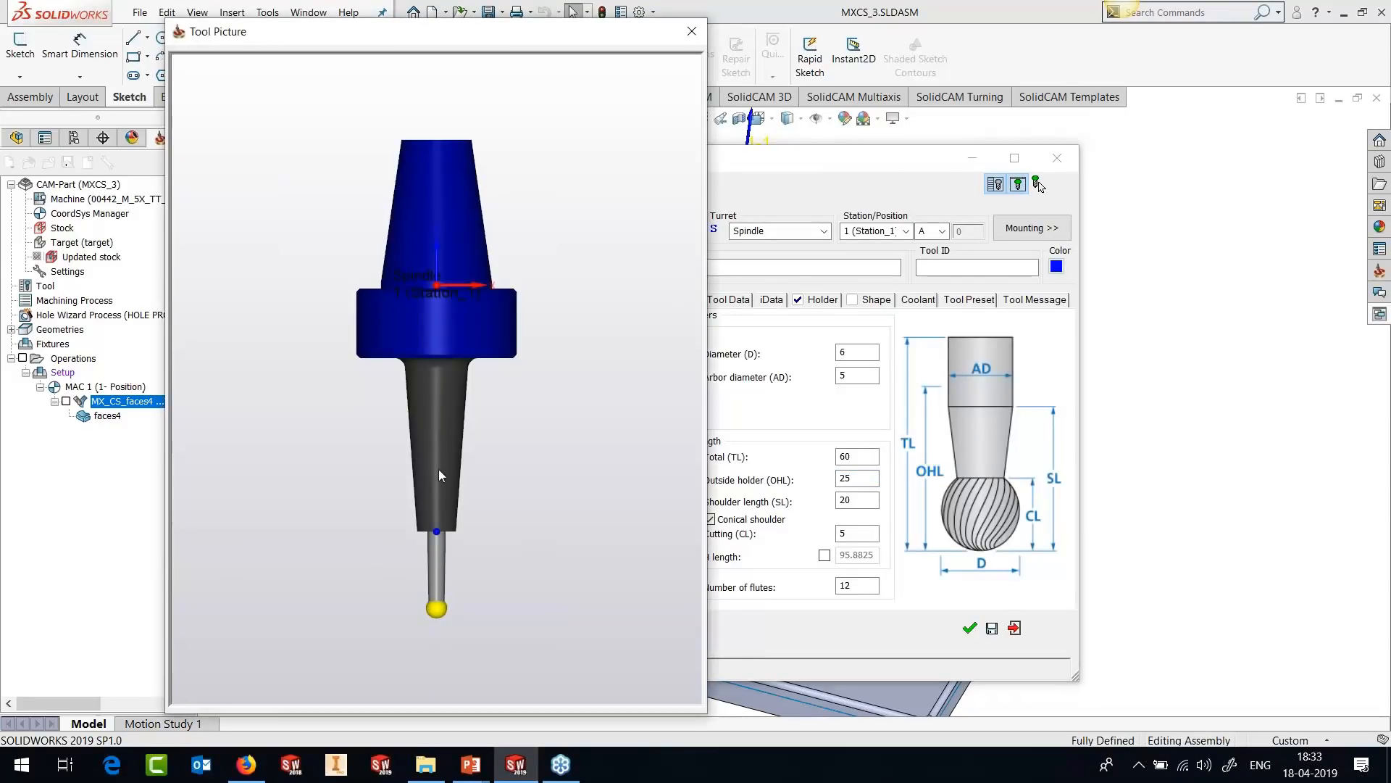
{"action": "left_click", "coordinate": [692, 32]}
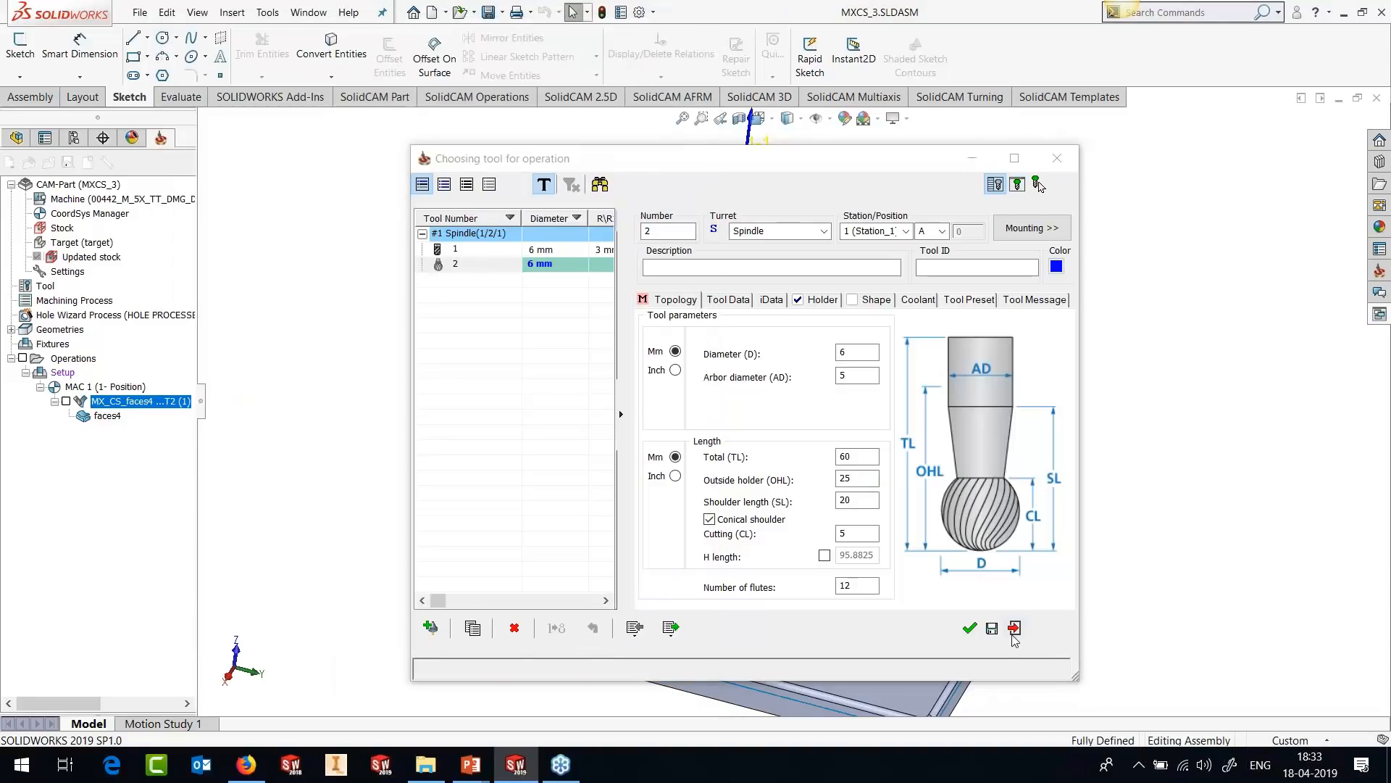
{"action": "left_click", "coordinate": [1013, 629]}
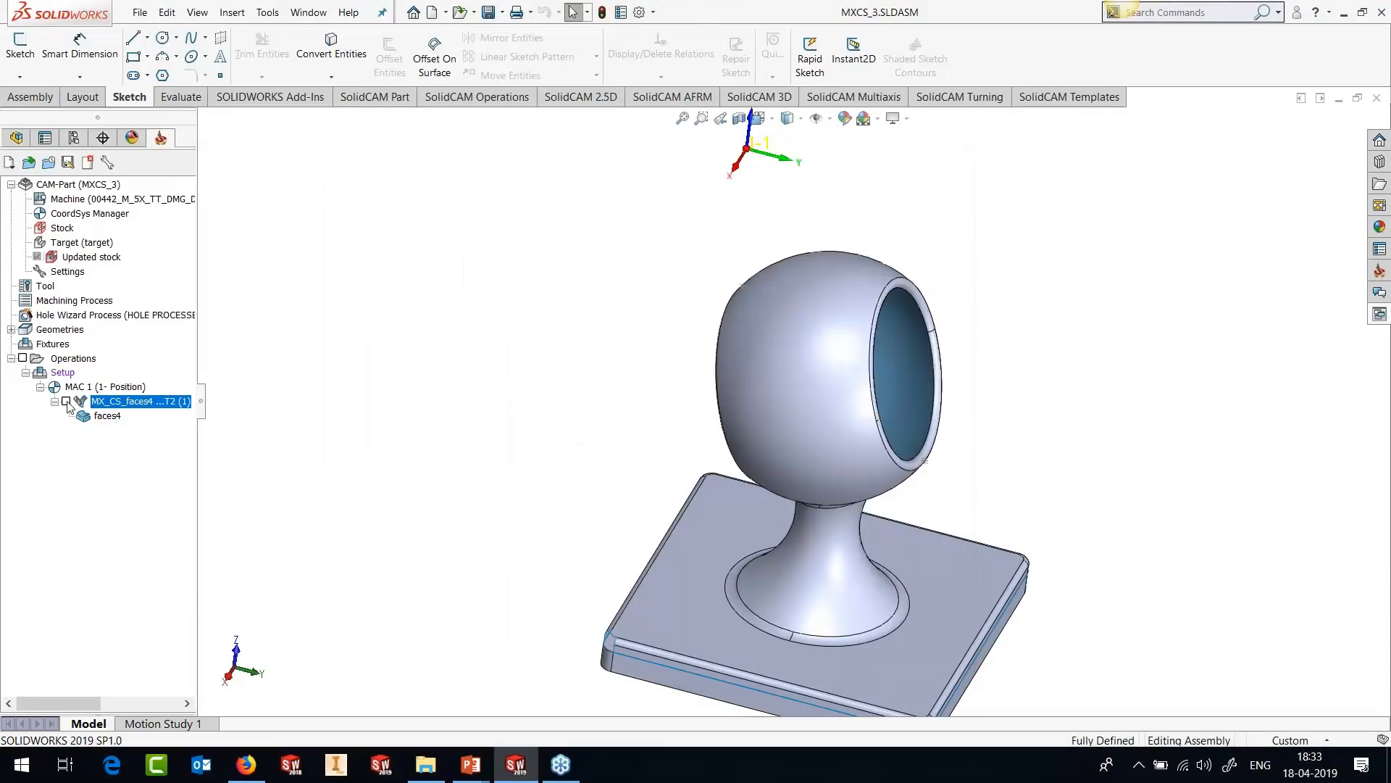
Inspect the MX_CS_faces4 toolpath around the opening's rim and inside the hollow bowl.
{"action": "middle_click_drag", "start_coordinate": [820, 371], "coordinate": [855, 344]}
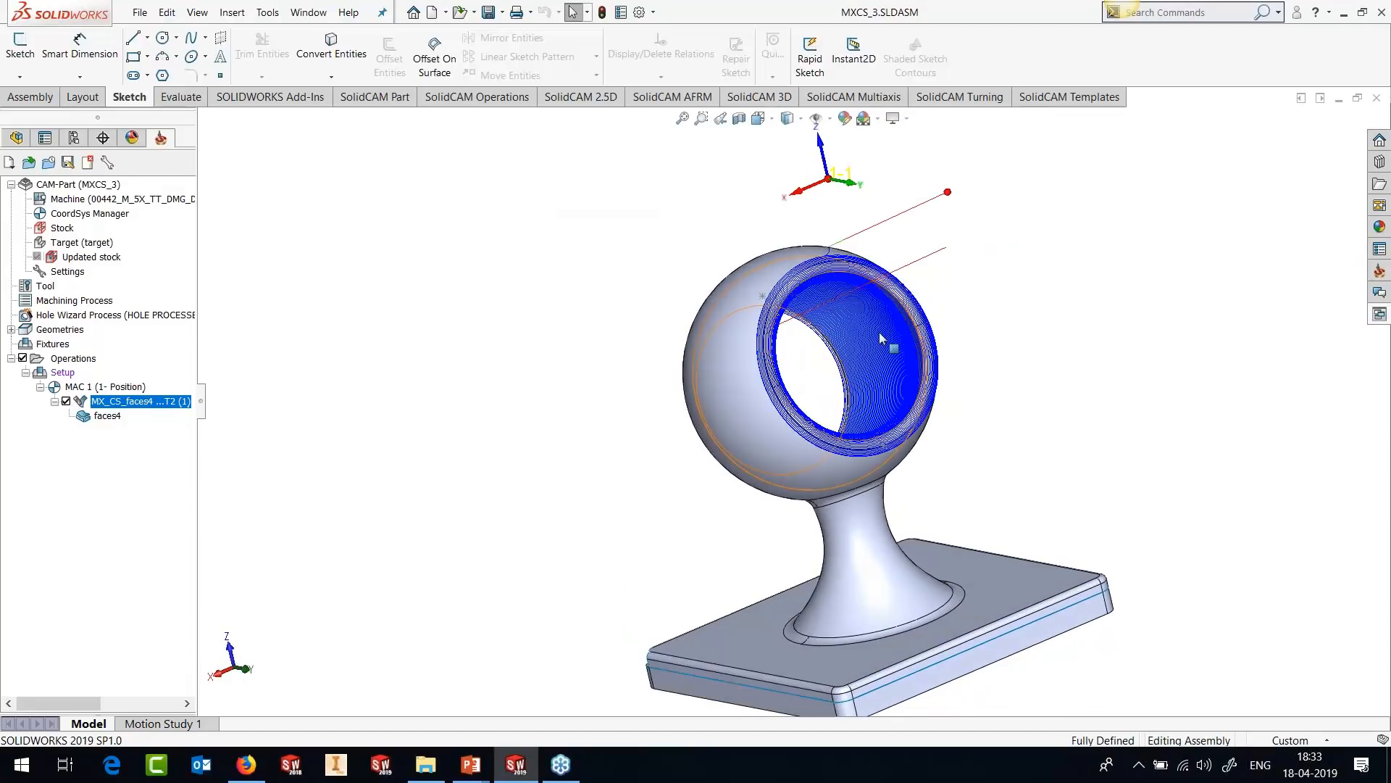
{"action": "scroll", "coordinate": [882, 338], "scroll_direction": "down", "scroll_amount": 3}
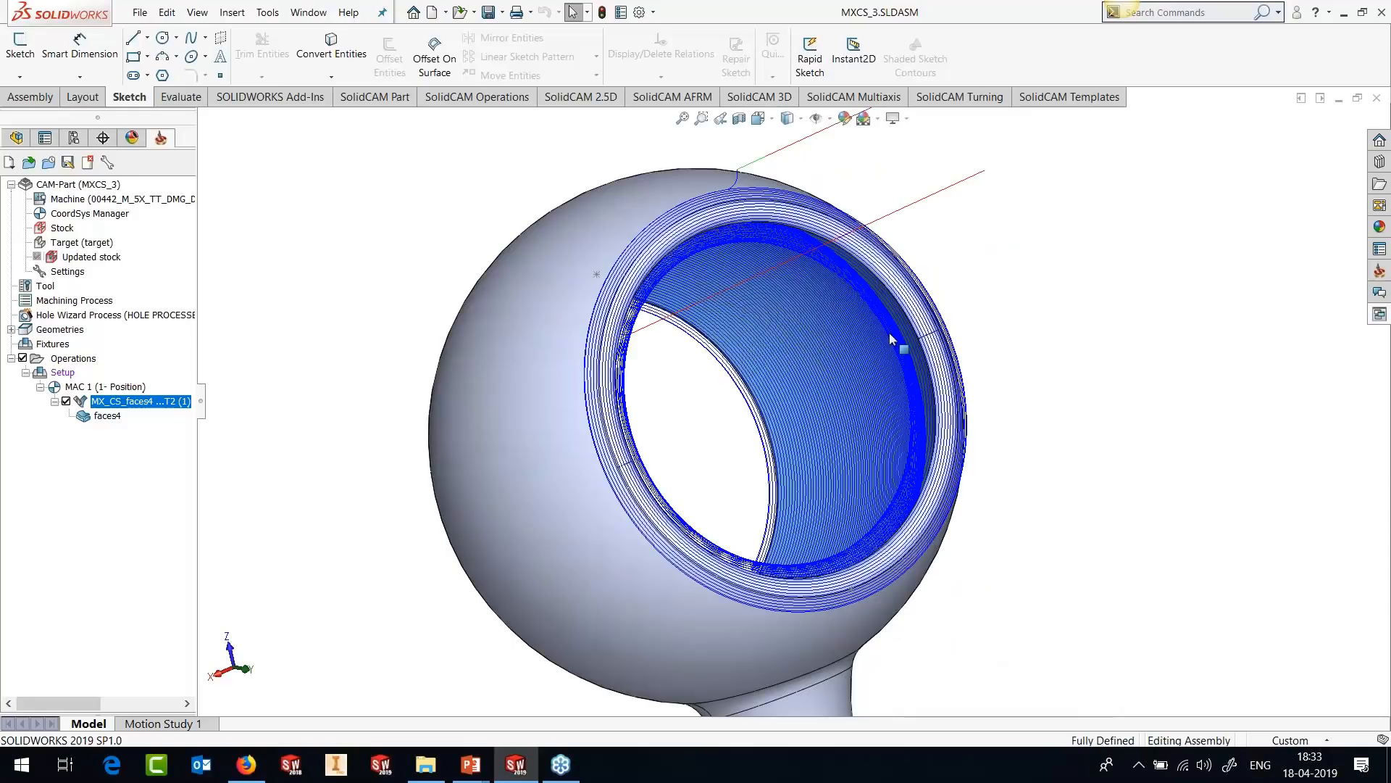
{"action": "scroll", "coordinate": [890, 339], "scroll_direction": "down", "scroll_amount": 1}
{"action": "mouse_move", "coordinate": [890, 339]}
{"action": "middle_mouse_down"}
{"action": "mouse_move", "coordinate": [919, 394]}
{"action": "mouse_move", "coordinate": [1056, 375]}
{"action": "mouse_move", "coordinate": [884, 314]}
{"action": "mouse_move", "coordinate": [876, 337]}
{"action": "middle_mouse_up"}
{"action": "scroll", "coordinate": [875, 337], "scroll_direction": "up", "scroll_amount": 3}
Run a Host CAD simulation of the MX_CS_faces4 operation at a reduced speed, with the simulation windows moved clear of the part.
{"action": "right_click", "coordinate": [176, 401]}
{"action": "left_click", "coordinate": [213, 288]}
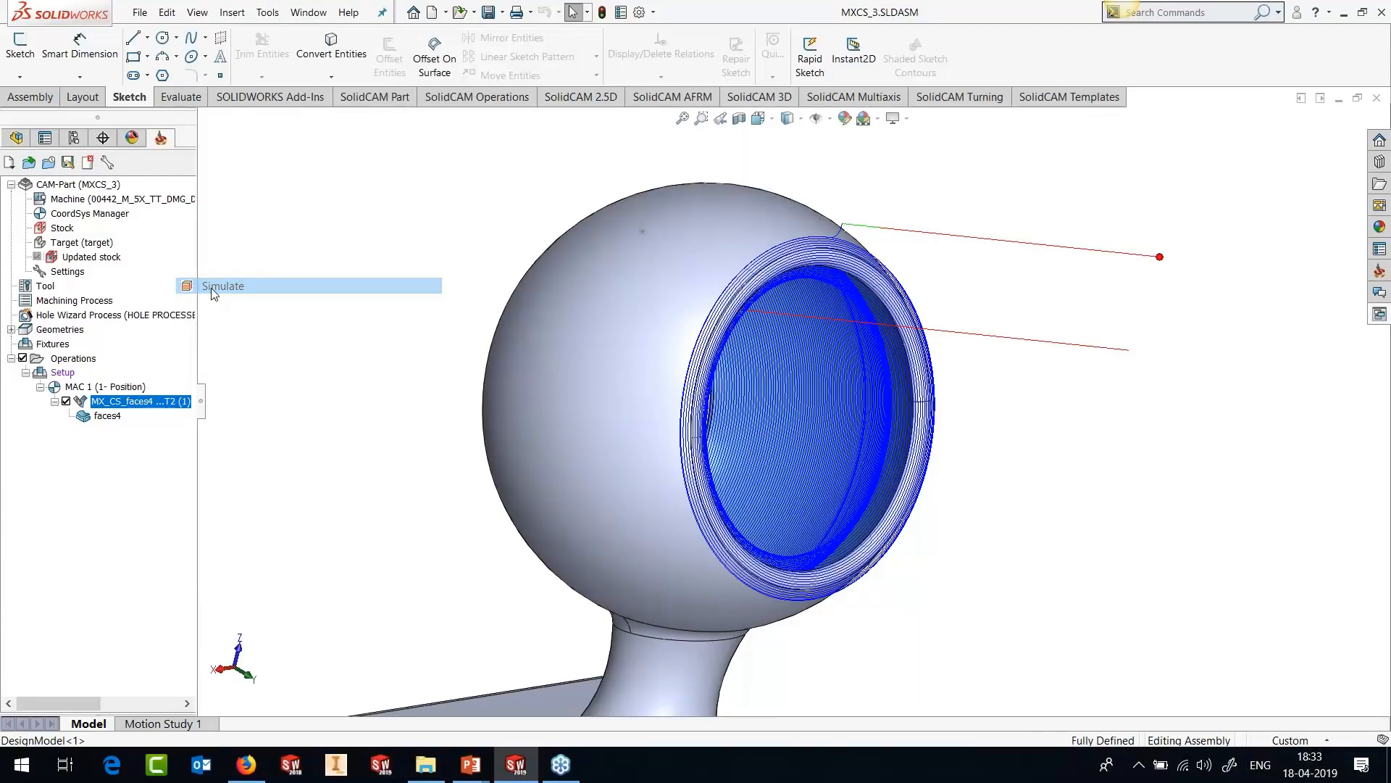
{"action": "left_click_drag", "start_coordinate": [418, 334], "coordinate": [139, 483]}
{"action": "left_click_drag", "start_coordinate": [99, 121], "coordinate": [178, 127]}
{"action": "left_click_drag", "start_coordinate": [245, 349], "coordinate": [187, 348]}
{"action": "left_click", "coordinate": [131, 387]}
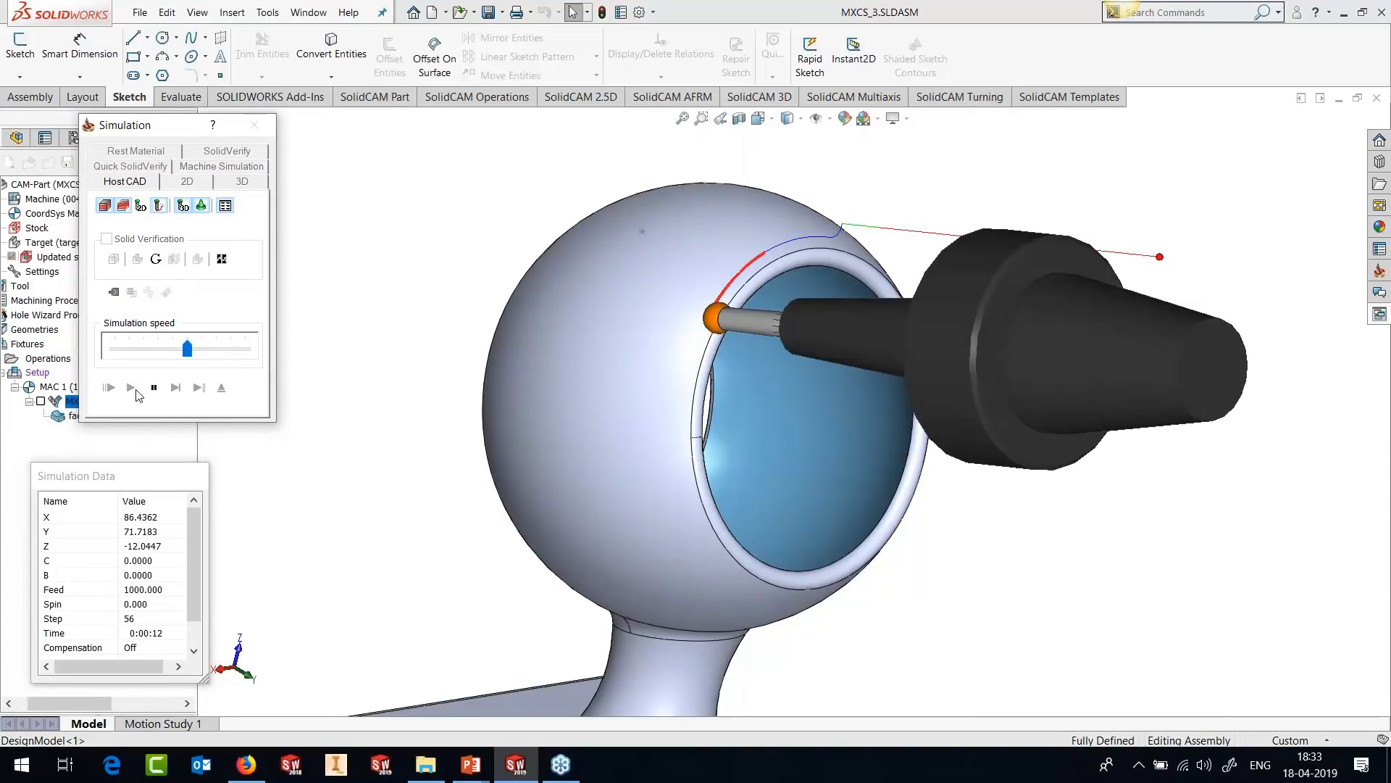
Increase the simulation speed, pause the MX_CS_faces4 simulation, and examine the tool and holder position at the opening's rim.
{"action": "left_click_drag", "start_coordinate": [187, 350], "coordinate": [220, 361]}
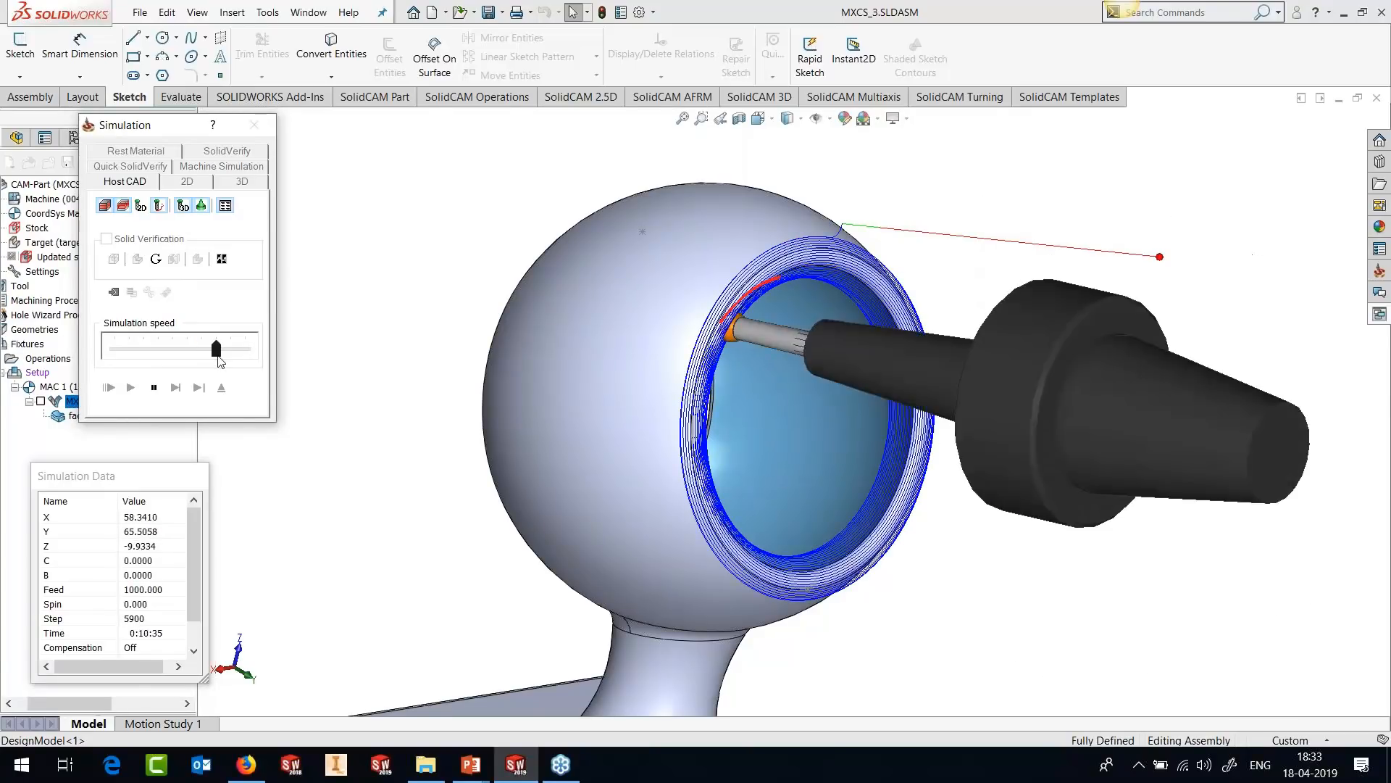
{"action": "scroll", "coordinate": [487, 379], "scroll_direction": "up", "scroll_amount": 2}
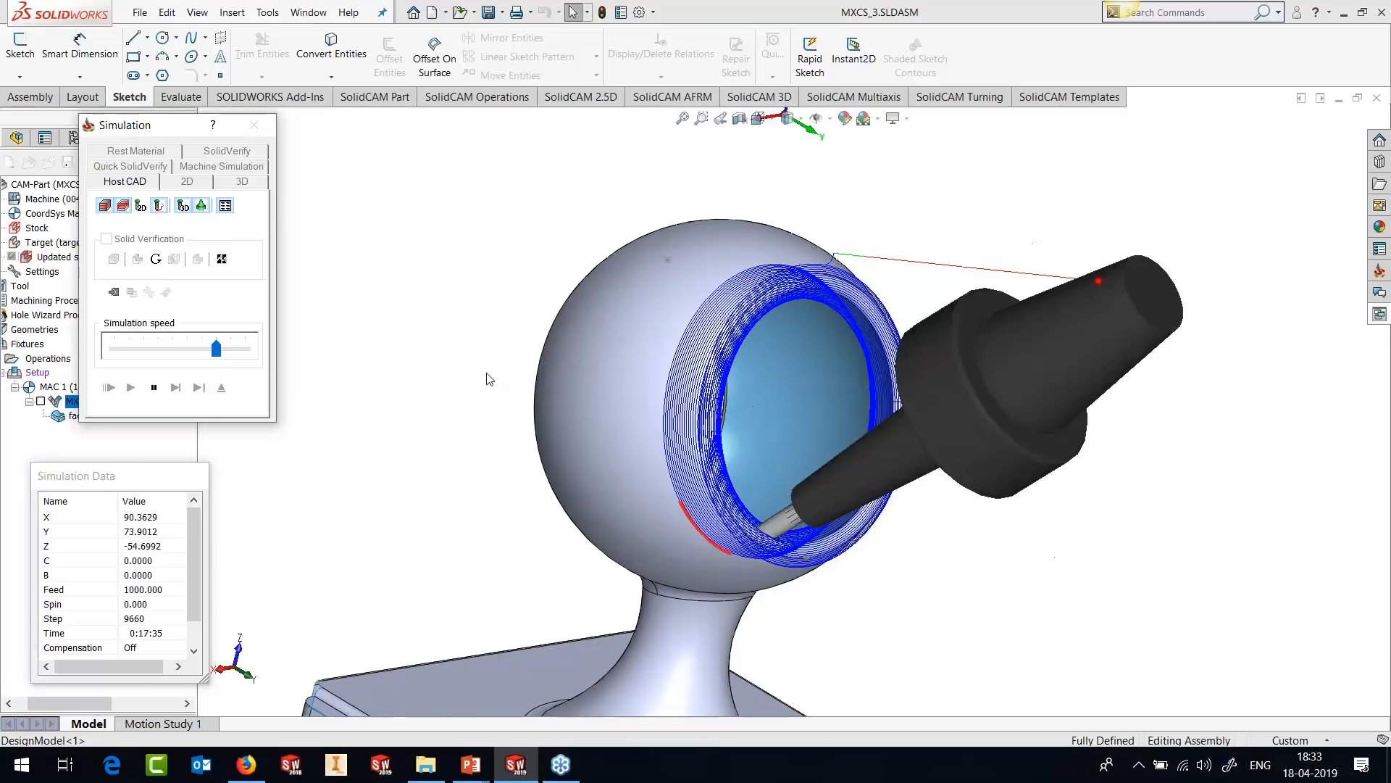
{"action": "left_click", "coordinate": [160, 392]}
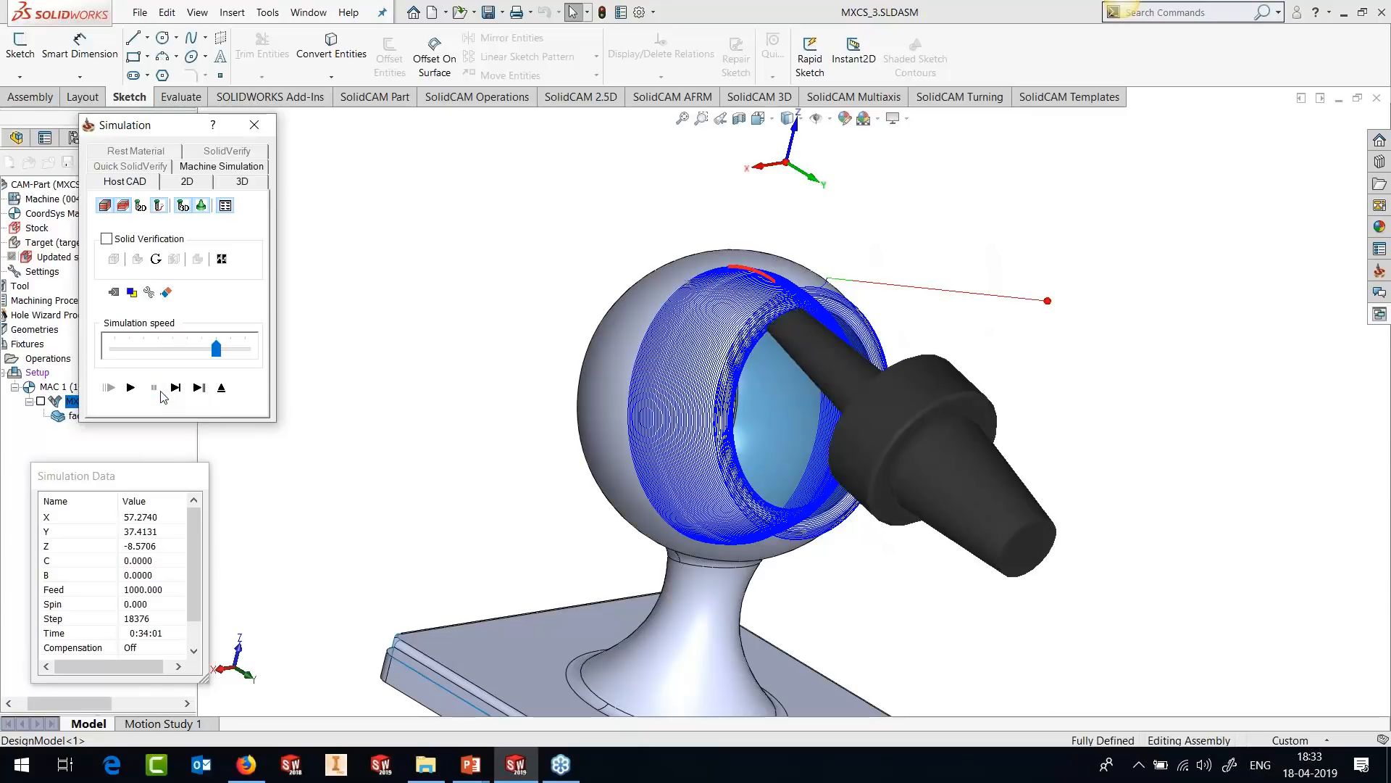
{"action": "scroll", "coordinate": [827, 349], "scroll_direction": "down", "scroll_amount": 2}
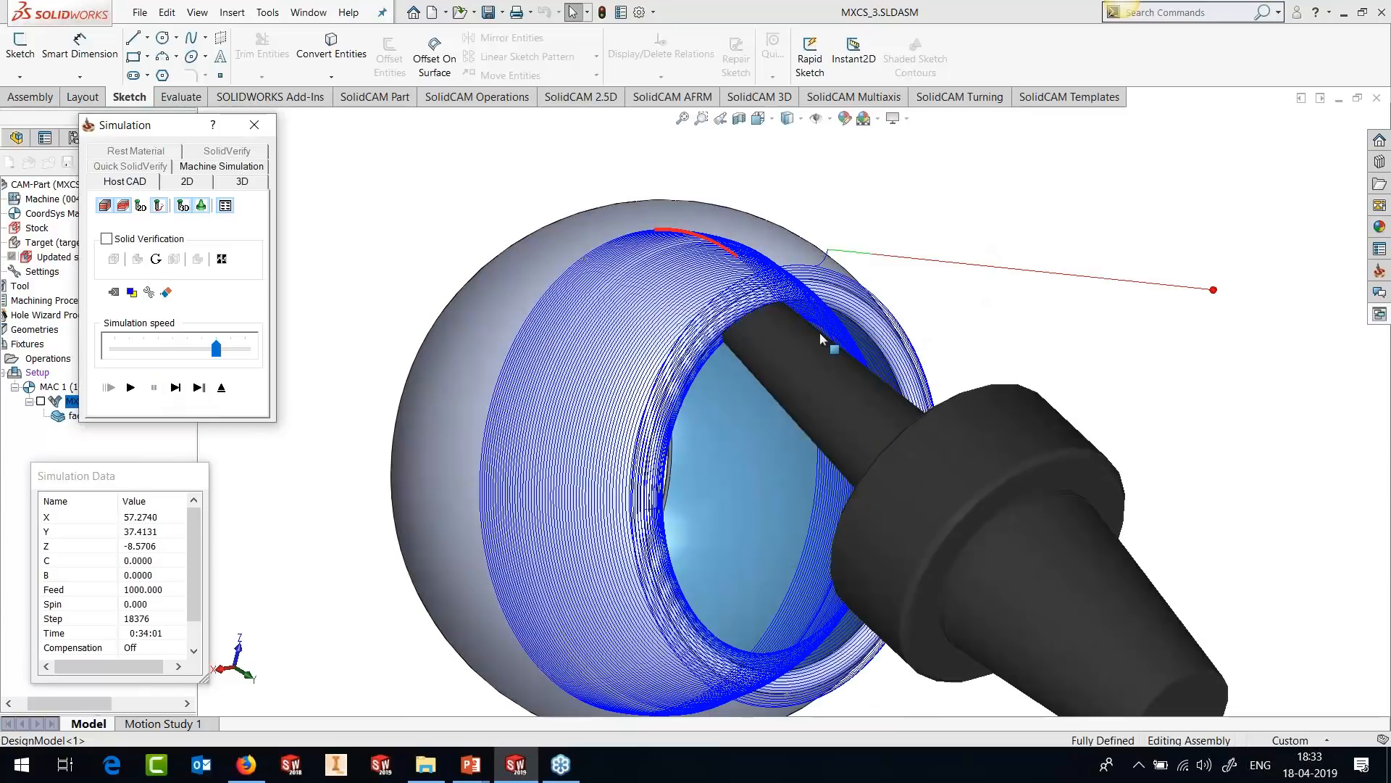
{"action": "middle_click_drag", "start_coordinate": [819, 332], "coordinate": [833, 384]}
{"action": "scroll", "coordinate": [703, 371], "scroll_direction": "up", "scroll_amount": 4}
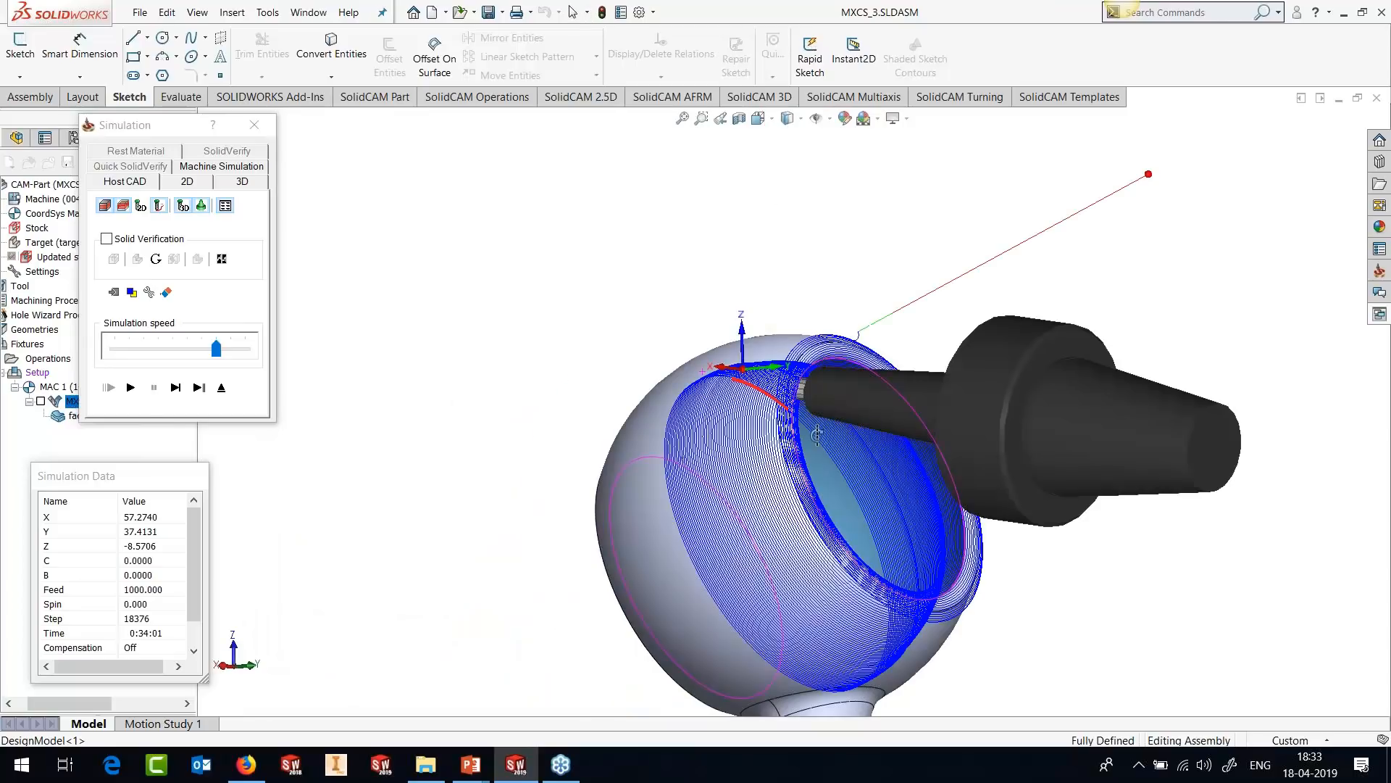
Resume and pause the simulation, examine the lollipop mill and holder inside the hollow bowl from several sides, and exit the simulation.
{"action": "left_click", "coordinate": [138, 392]}
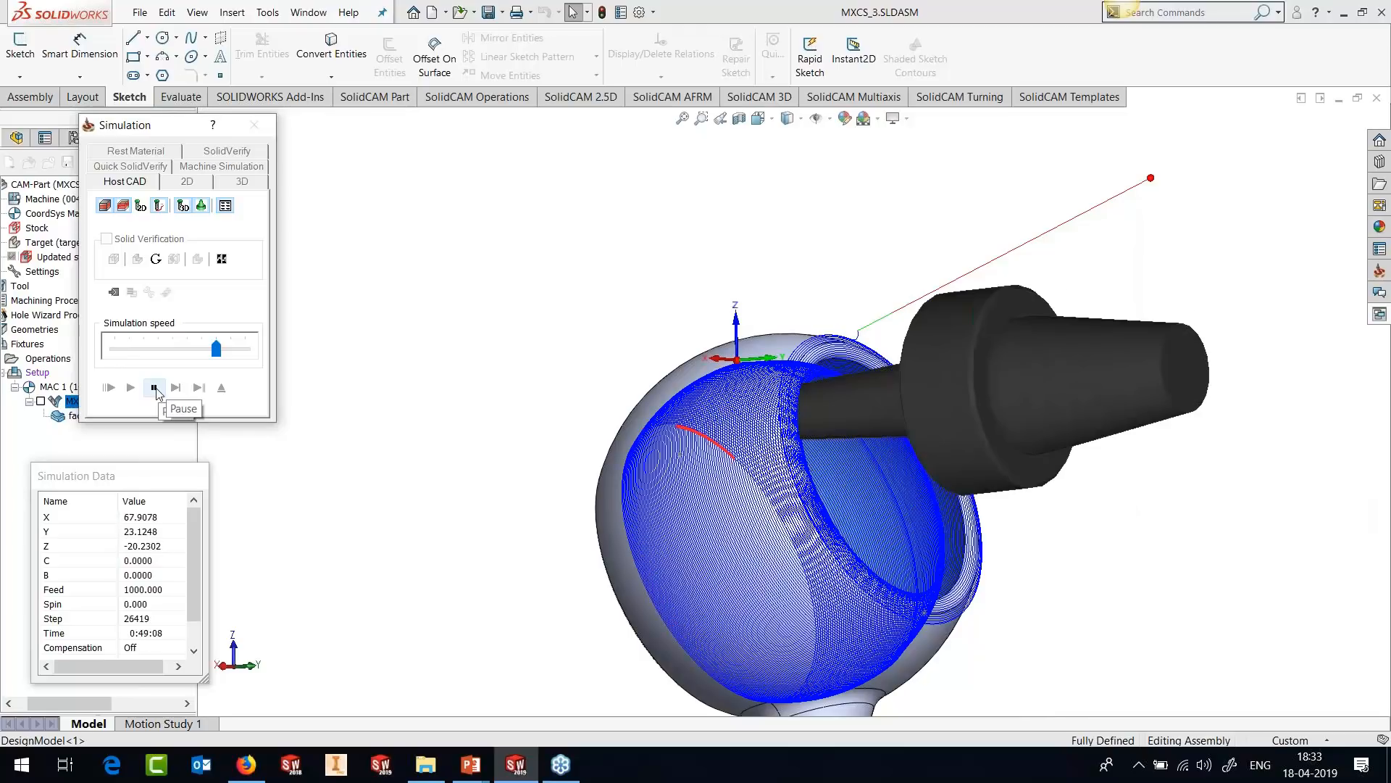
{"action": "left_click", "coordinate": [156, 388]}
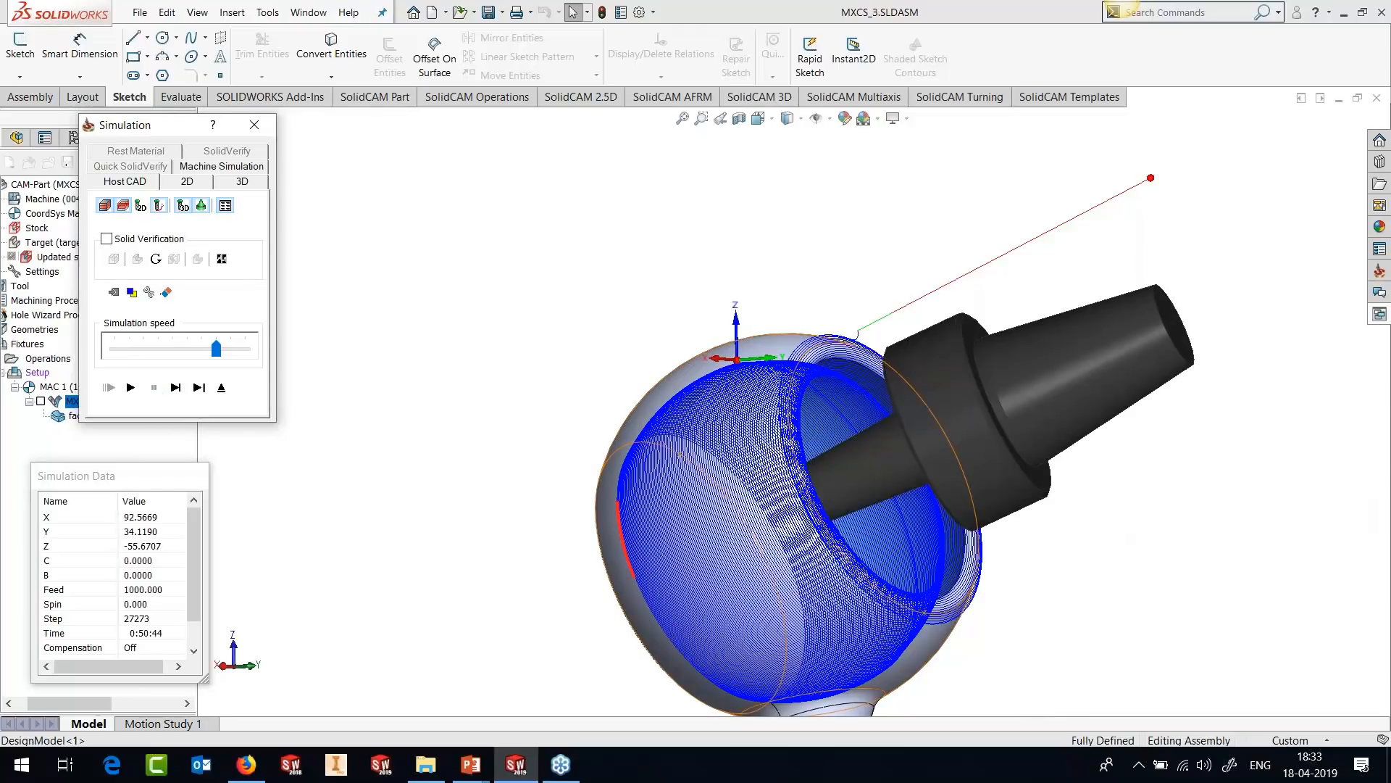
{"action": "middle_click_drag", "start_coordinate": [630, 463], "coordinate": [870, 381]}
{"action": "scroll", "coordinate": [761, 410], "scroll_direction": "up", "scroll_amount": 4}
{"action": "scroll", "coordinate": [735, 445], "scroll_direction": "down", "scroll_amount": 5}
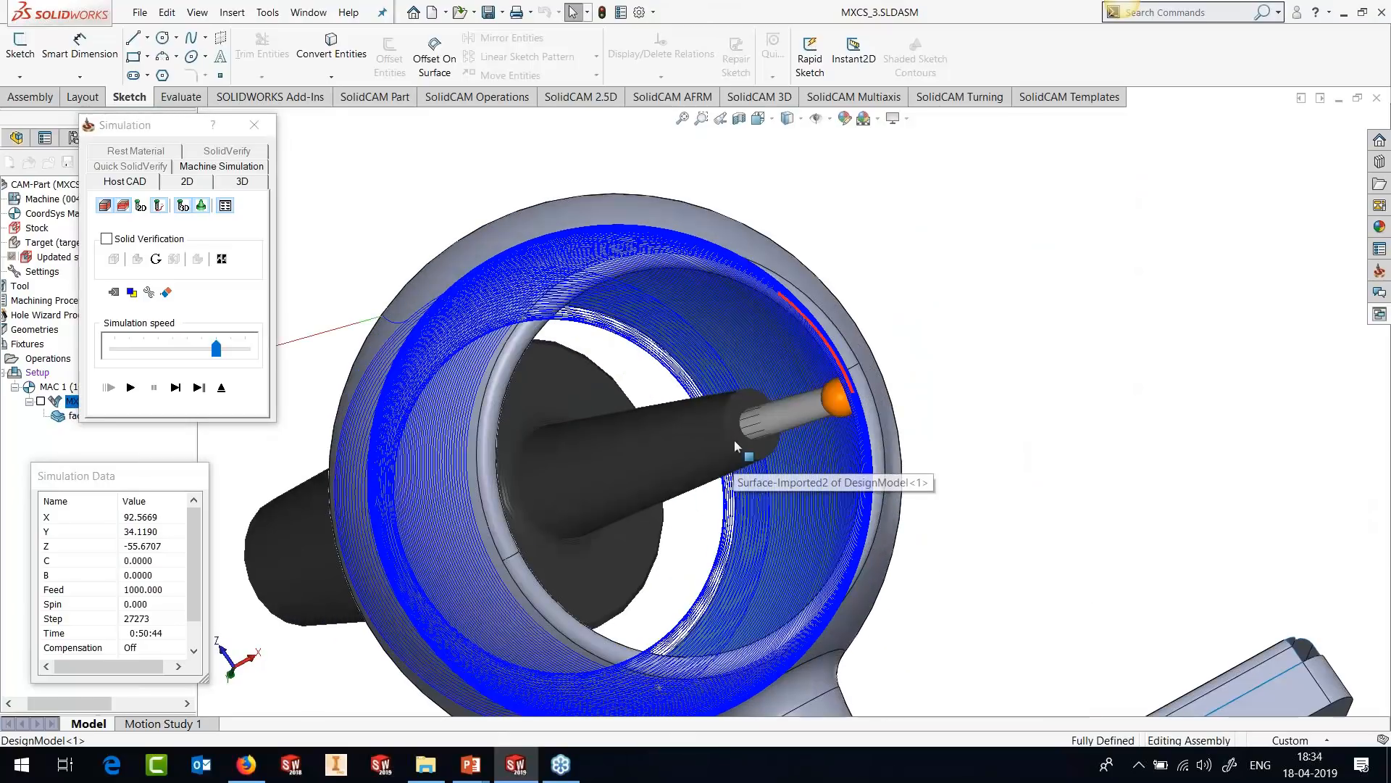
{"action": "middle_click_drag", "start_coordinate": [734, 444], "coordinate": [446, 723]}
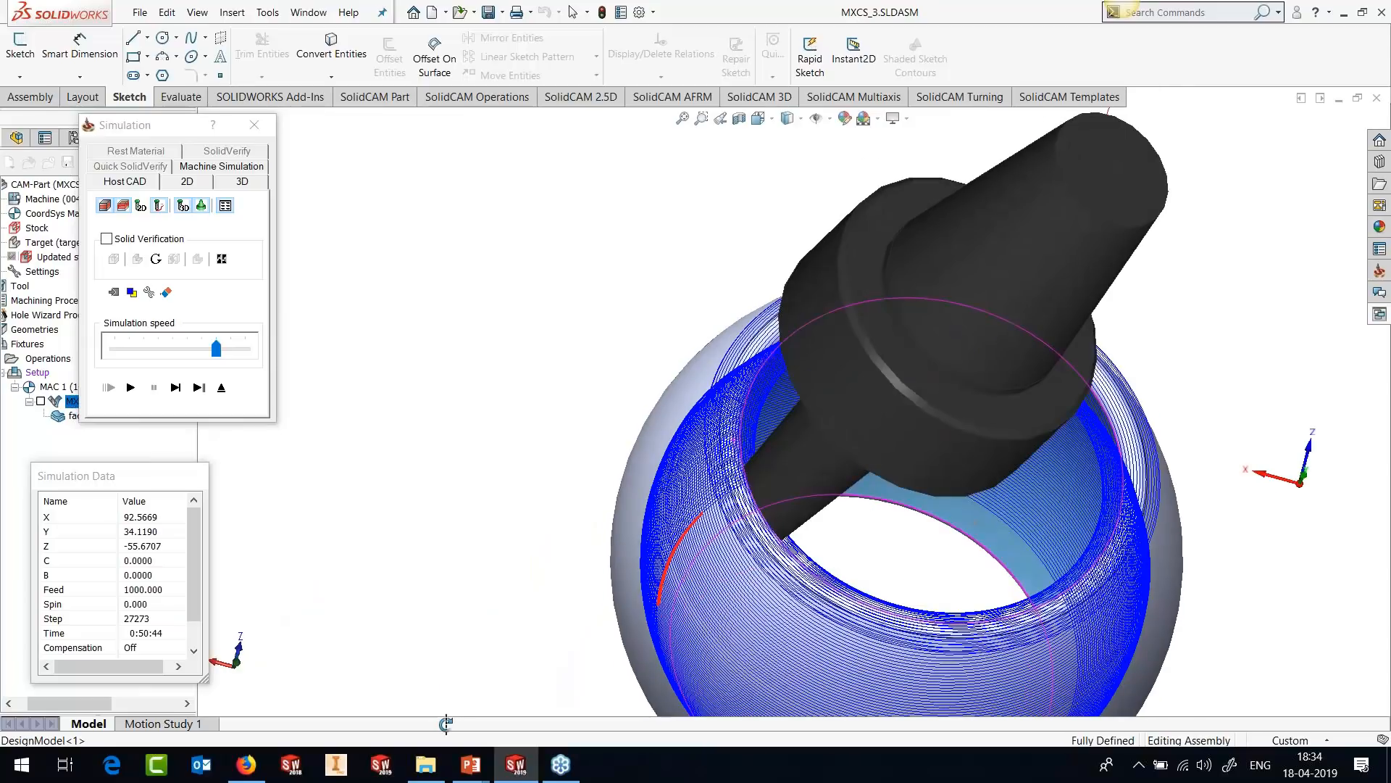
{"action": "scroll", "coordinate": [783, 485], "scroll_direction": "up", "scroll_amount": 2}
{"action": "scroll", "coordinate": [817, 510], "scroll_direction": "up", "scroll_amount": 2}
{"action": "scroll", "coordinate": [817, 511], "scroll_direction": "down", "scroll_amount": 2}
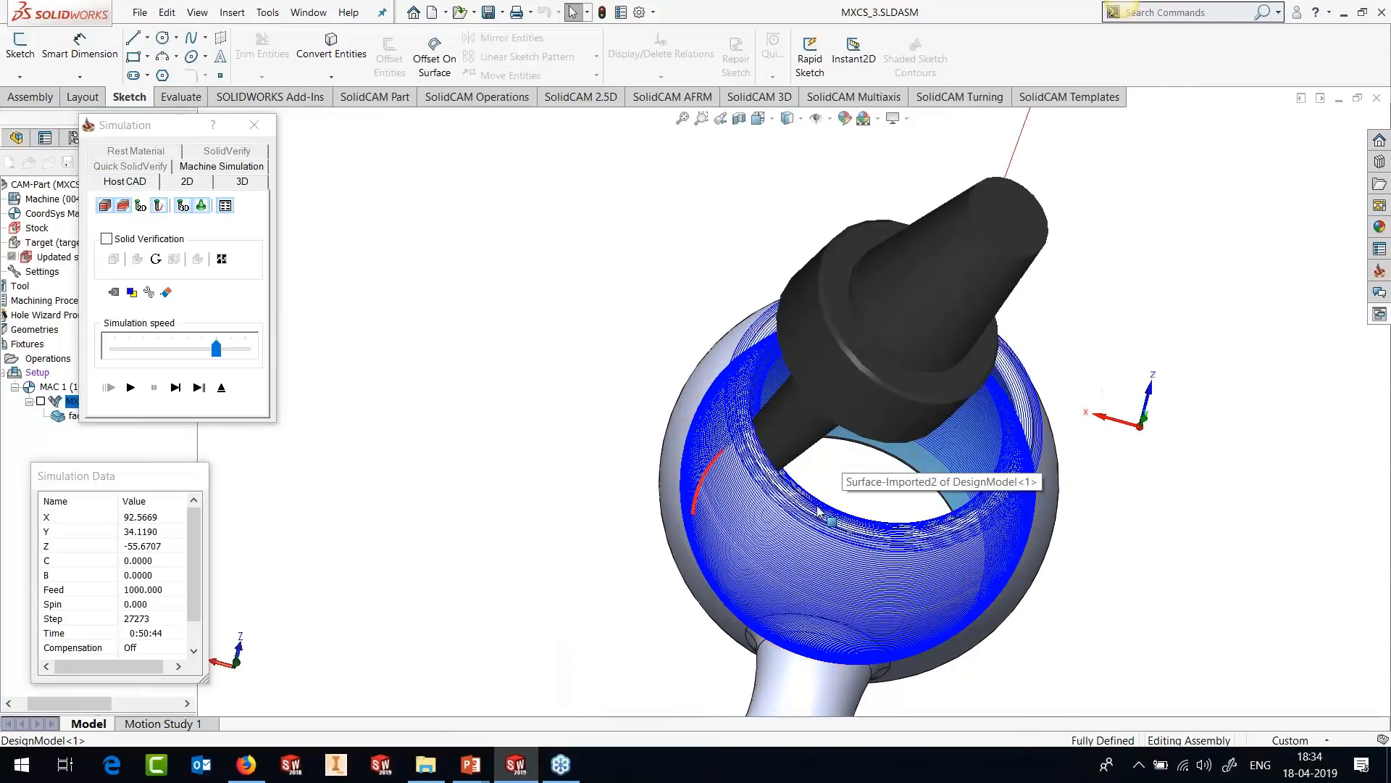
{"action": "middle_click_drag", "start_coordinate": [818, 508], "coordinate": [935, 428]}
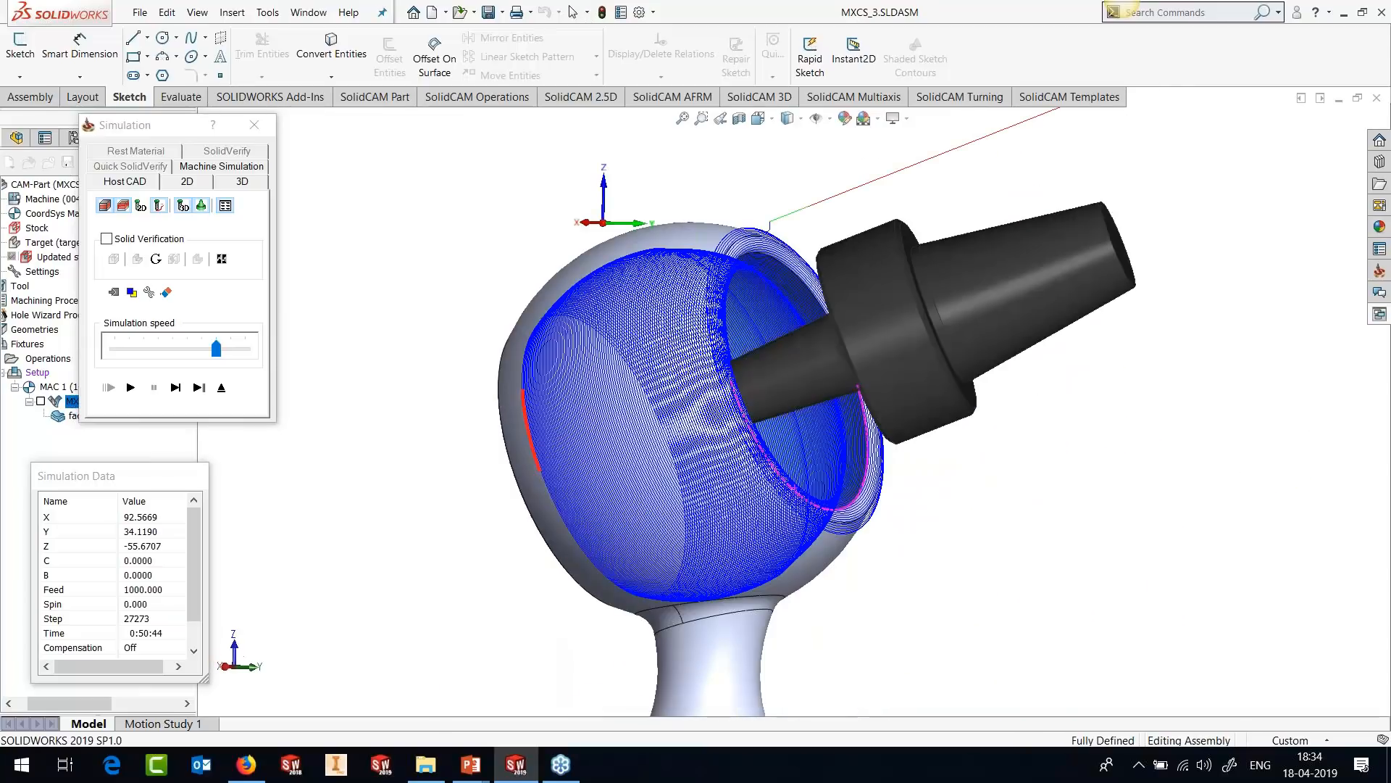
{"action": "left_click", "coordinate": [221, 387]}
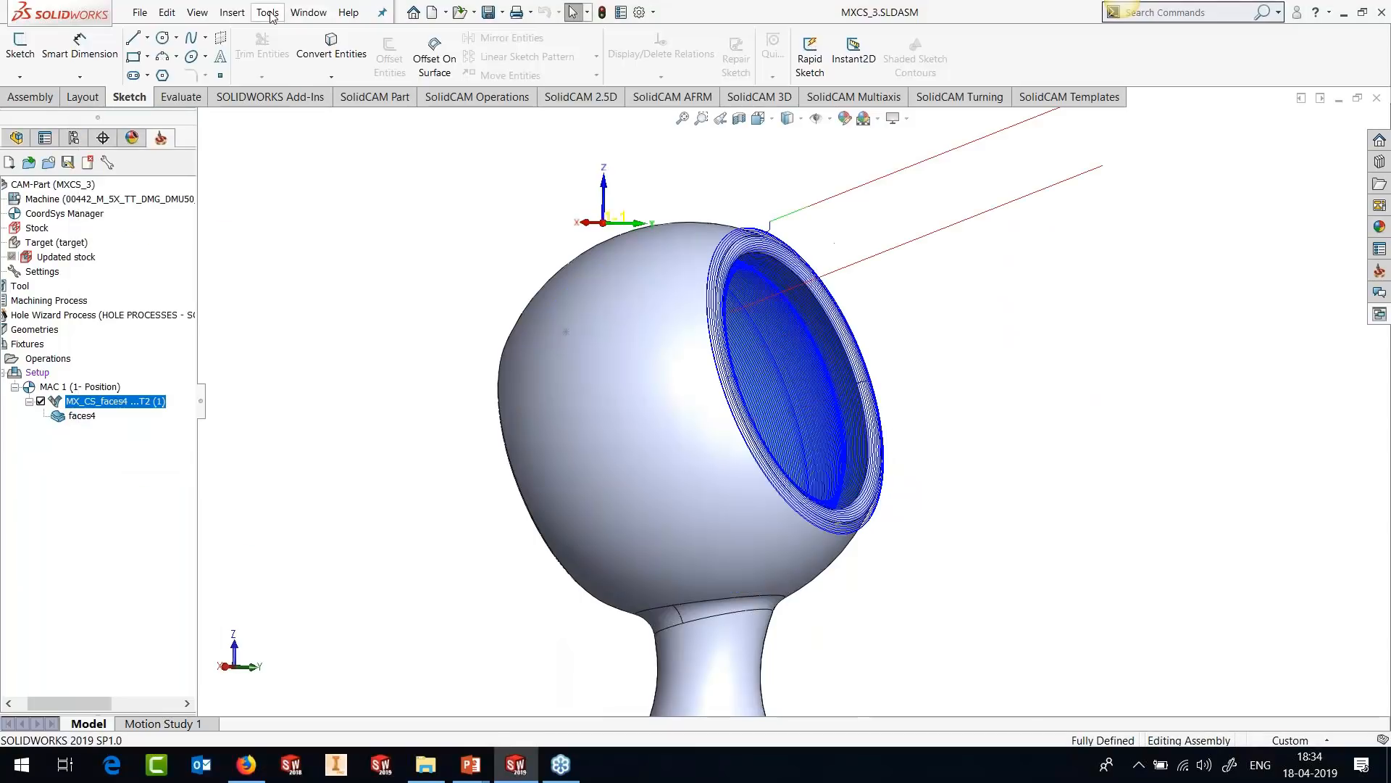
Open the CAM-Part MXCS_4.PRT from the MEXICO folder, declining to locate the missing original model manually.
{"action": "left_click", "coordinate": [268, 13]}
{"action": "mouse_move", "coordinate": [461, 91]}
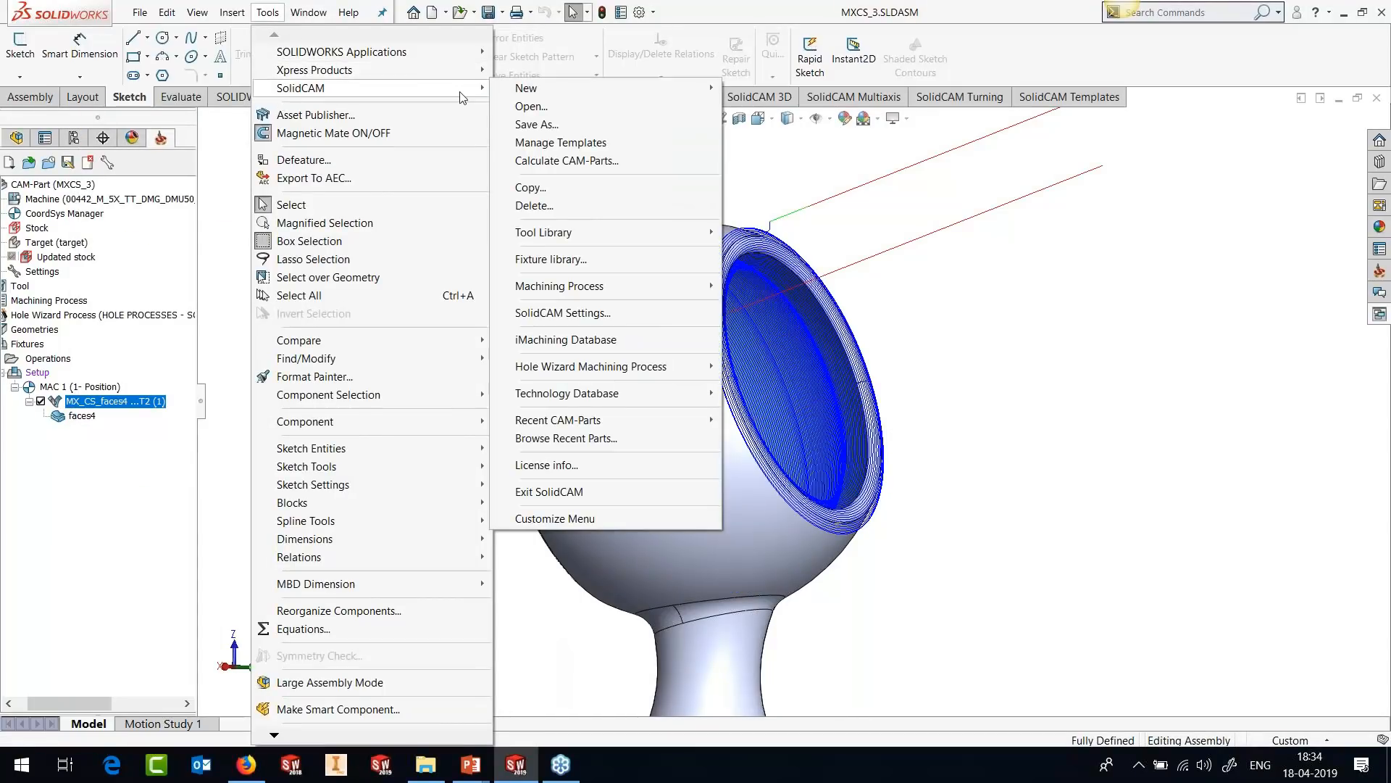
{"action": "left_click", "coordinate": [531, 106]}
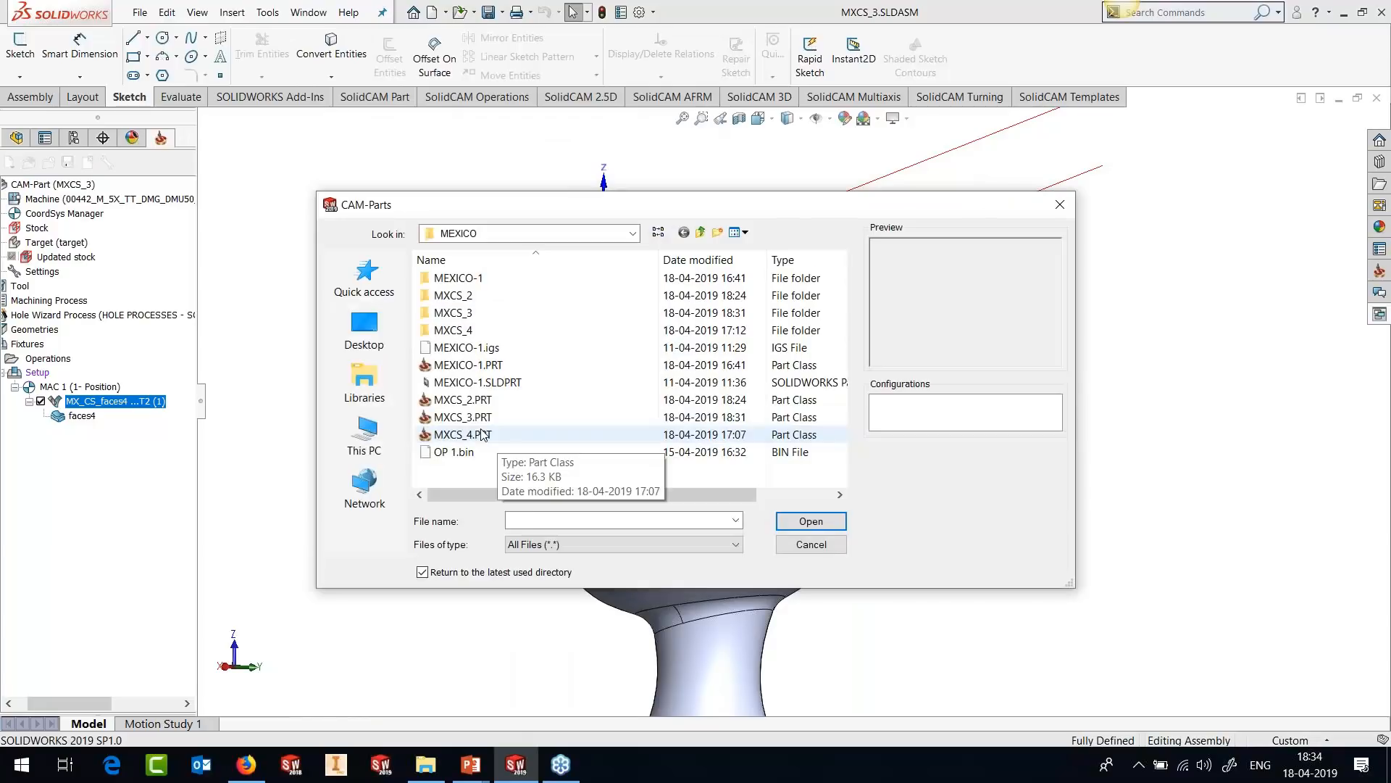
{"action": "left_click", "coordinate": [462, 434]}
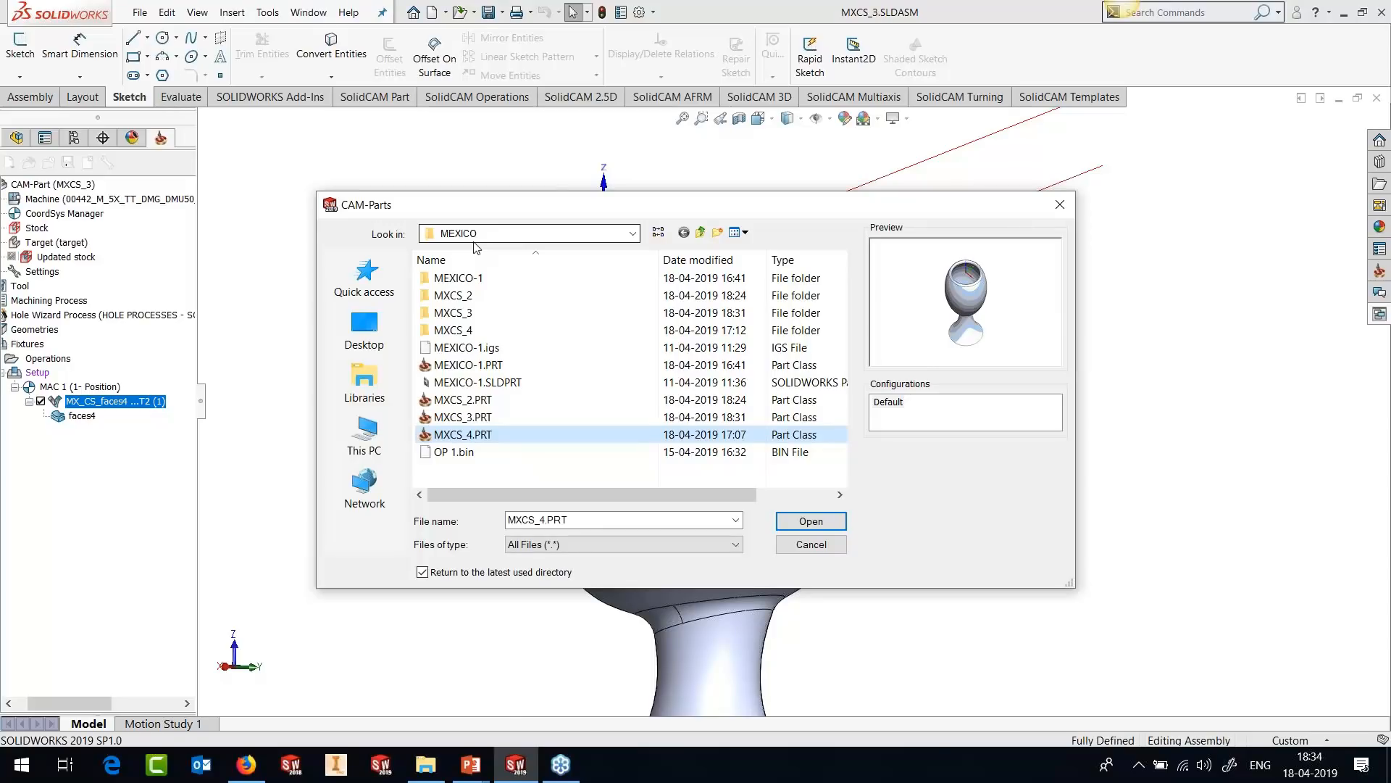
{"action": "left_click", "coordinate": [812, 522]}
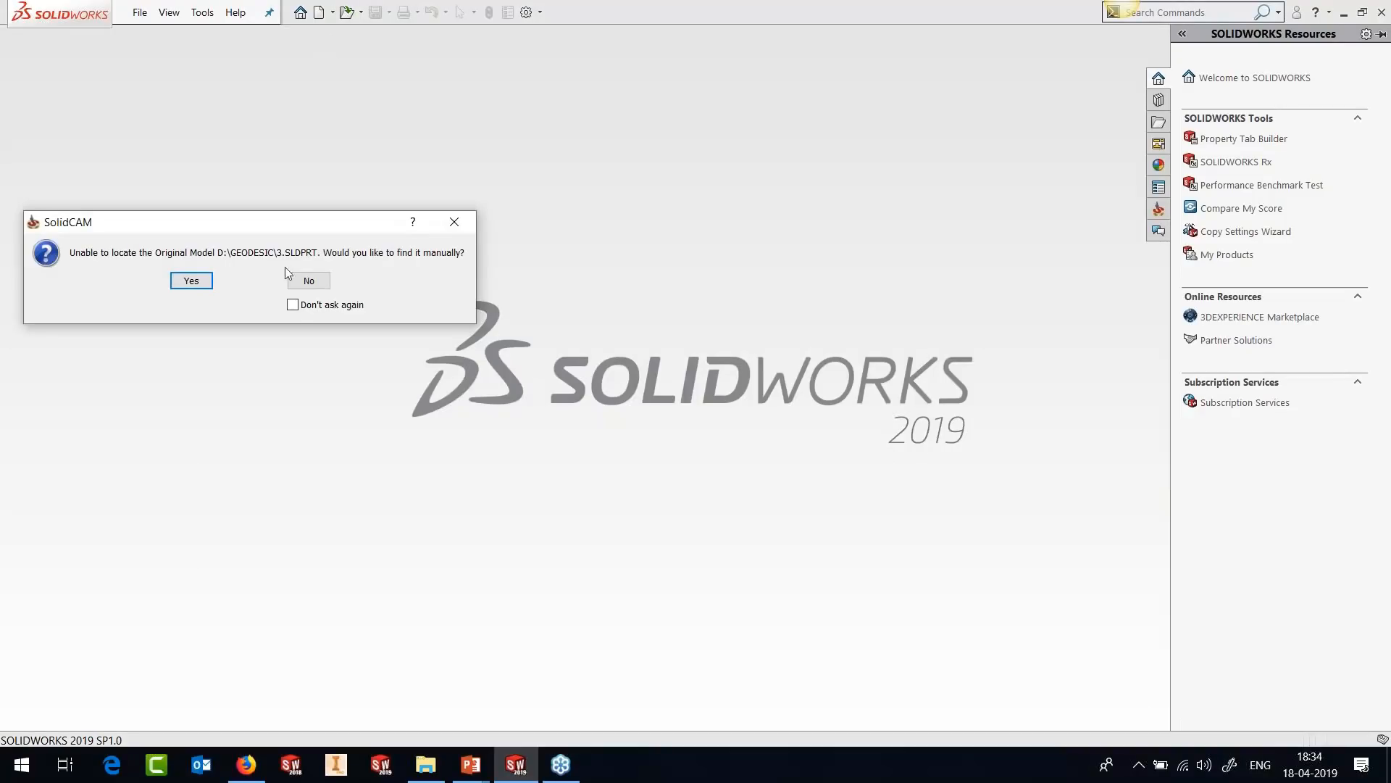
{"action": "left_click", "coordinate": [309, 282]}
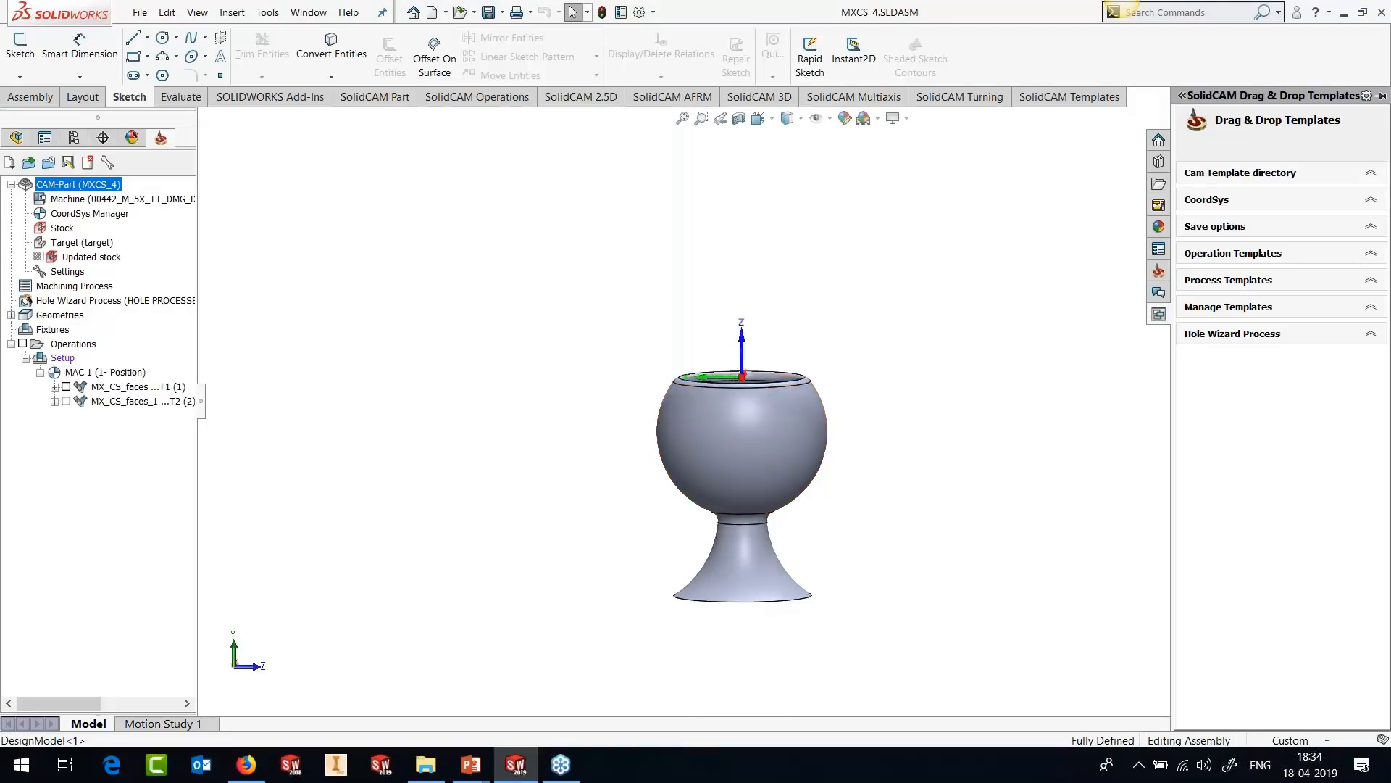
Preview a planar section view of the goblet through the Front Plane, examine its hollow interior, and cancel the section.
{"action": "left_click", "coordinate": [740, 120]}
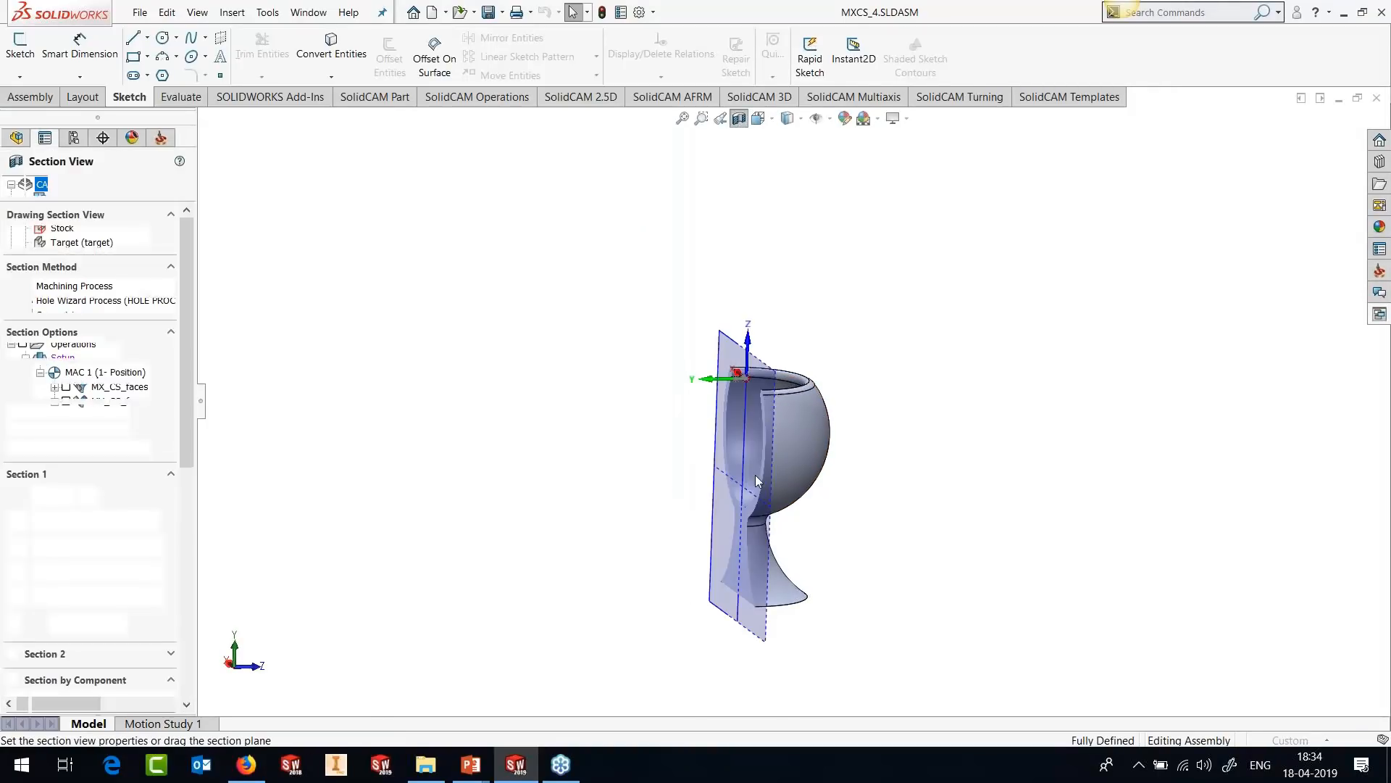
{"action": "middle_click_drag", "start_coordinate": [768, 486], "coordinate": [889, 499]}
{"action": "scroll", "coordinate": [731, 521], "scroll_direction": "down", "scroll_amount": 3}
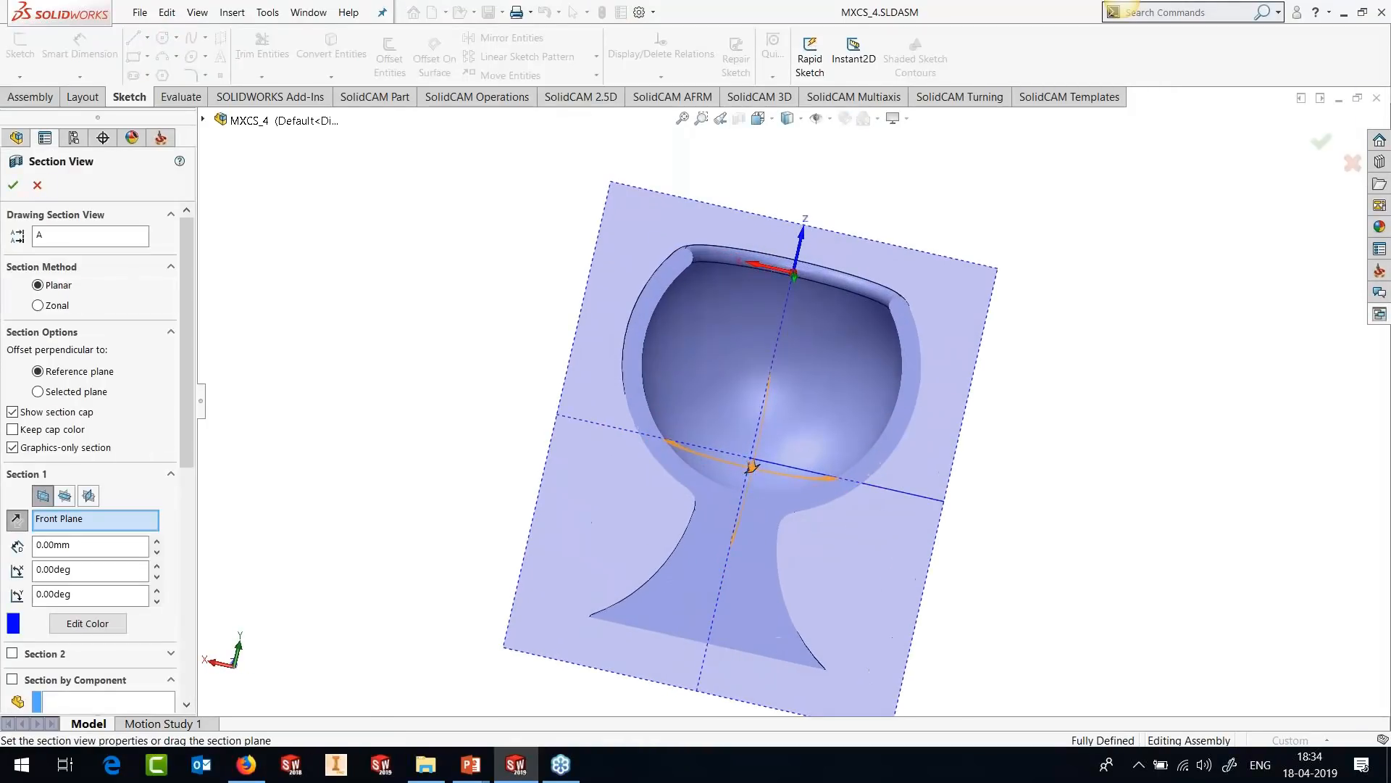
{"action": "middle_click_drag", "start_coordinate": [789, 405], "coordinate": [734, 391]}
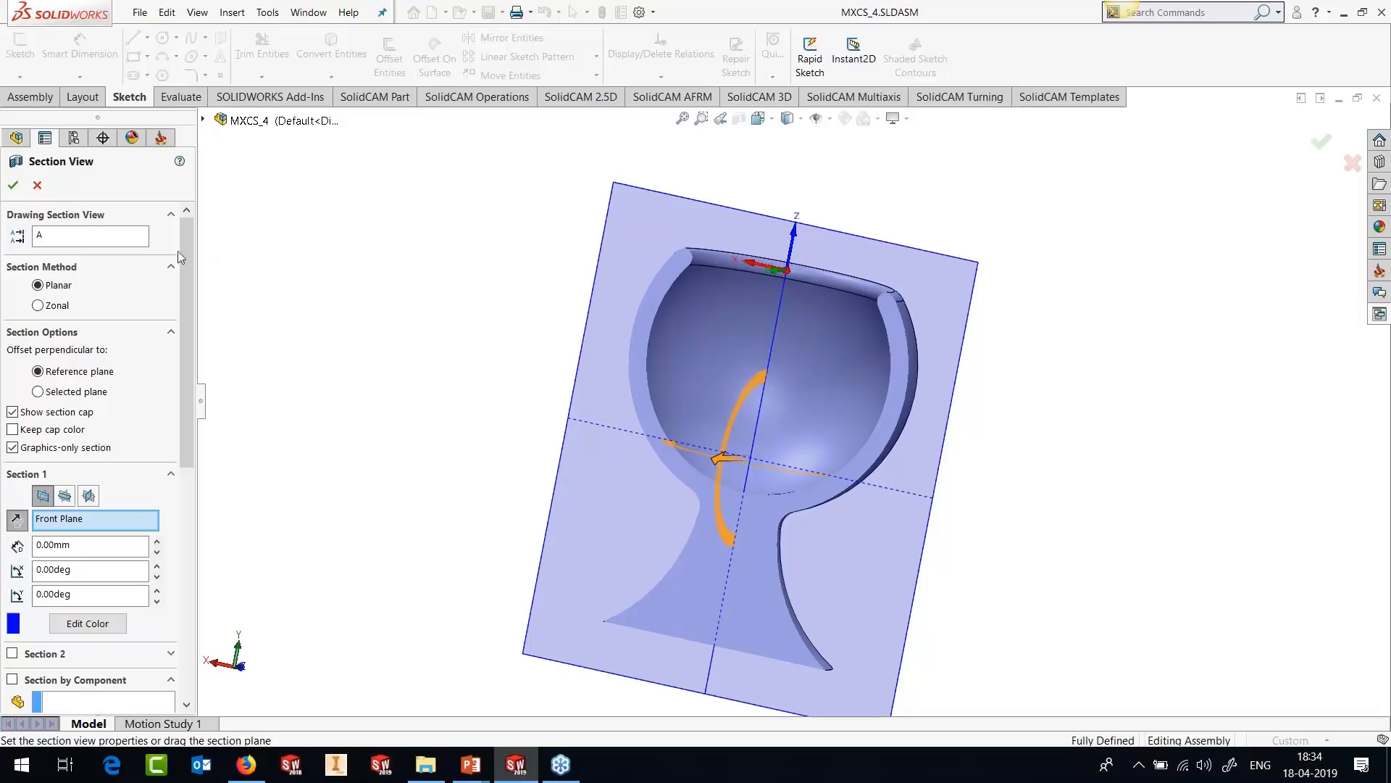
{"action": "left_click", "coordinate": [37, 187]}
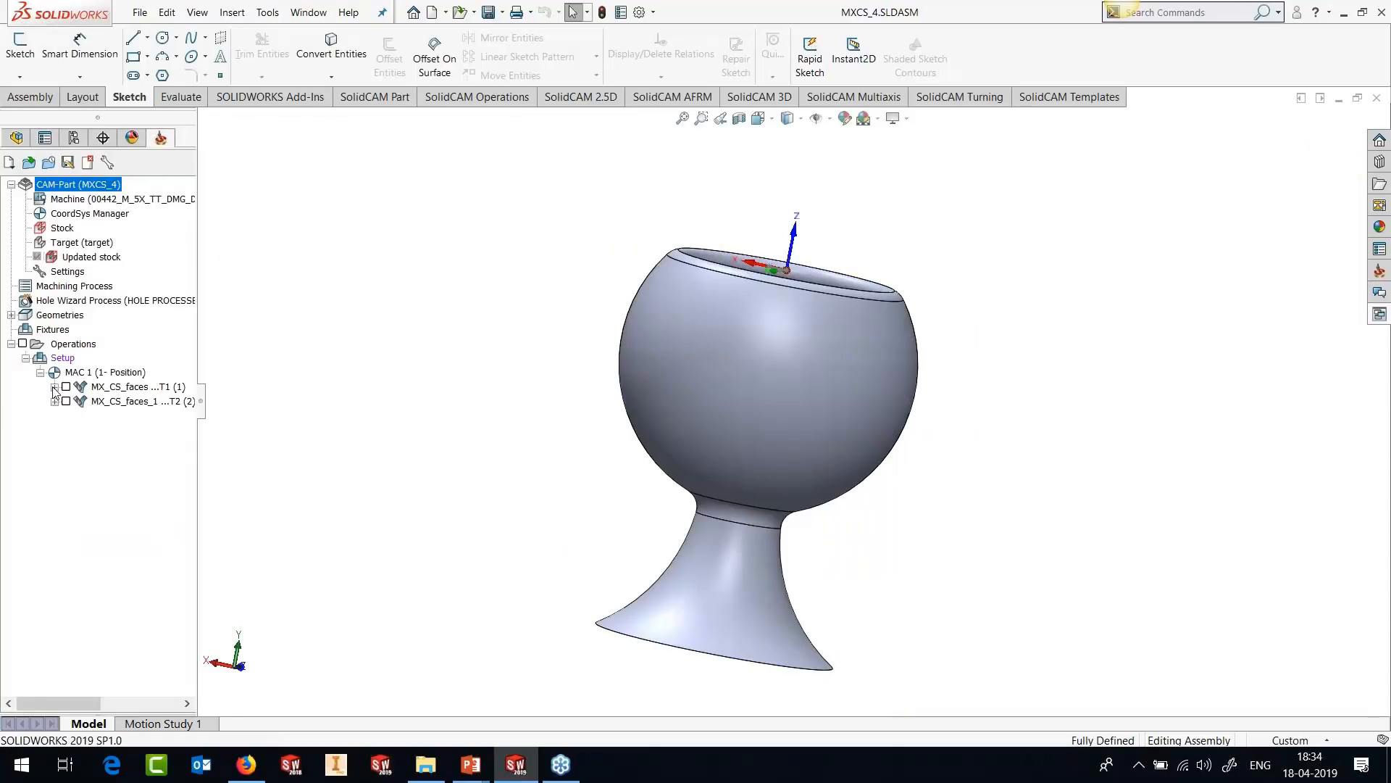
Show the faces and contour geometries of the MX_CS_faces operation on the goblet one after the other, closing each display.
{"action": "right_click", "coordinate": [105, 401]}
{"action": "left_click", "coordinate": [138, 411]}
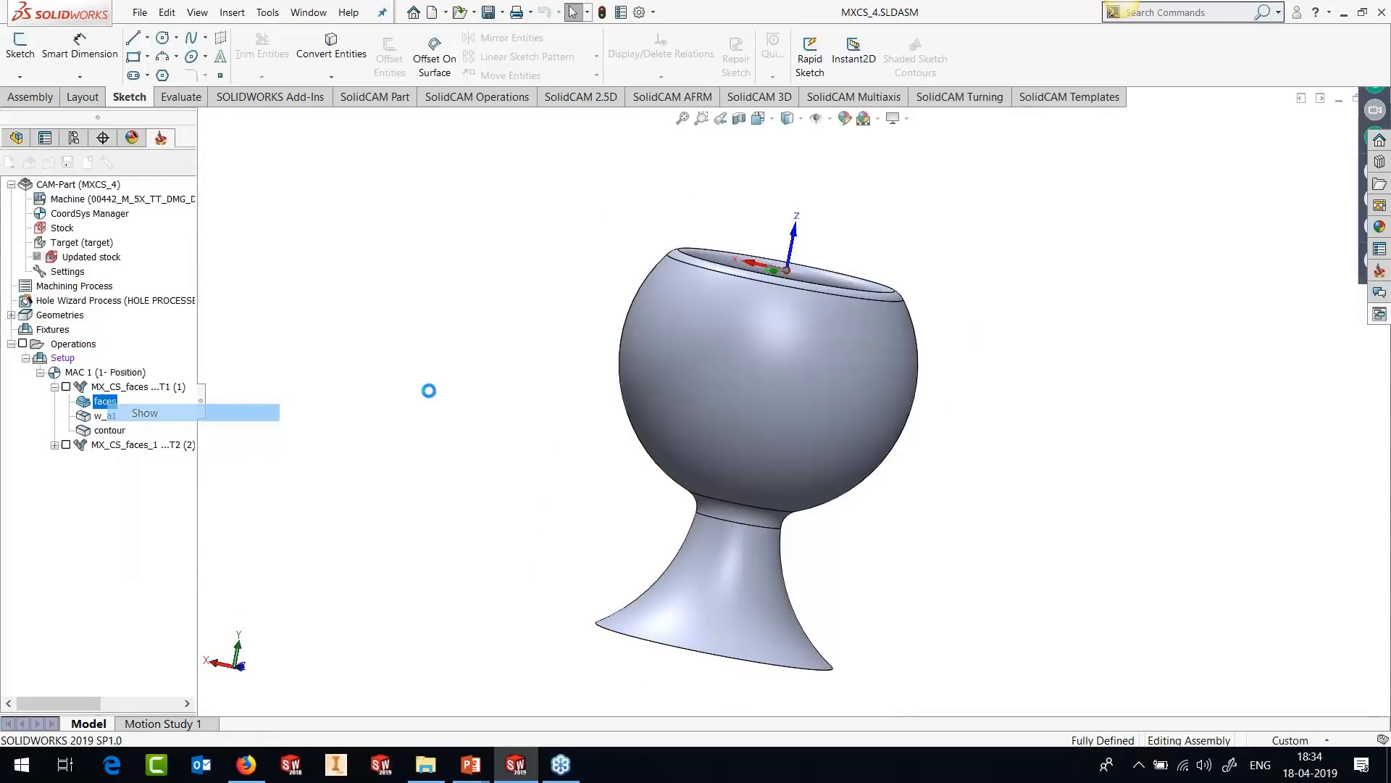
{"action": "middle_click_drag", "start_coordinate": [559, 459], "coordinate": [422, 414]}
{"action": "left_click", "coordinate": [13, 184]}
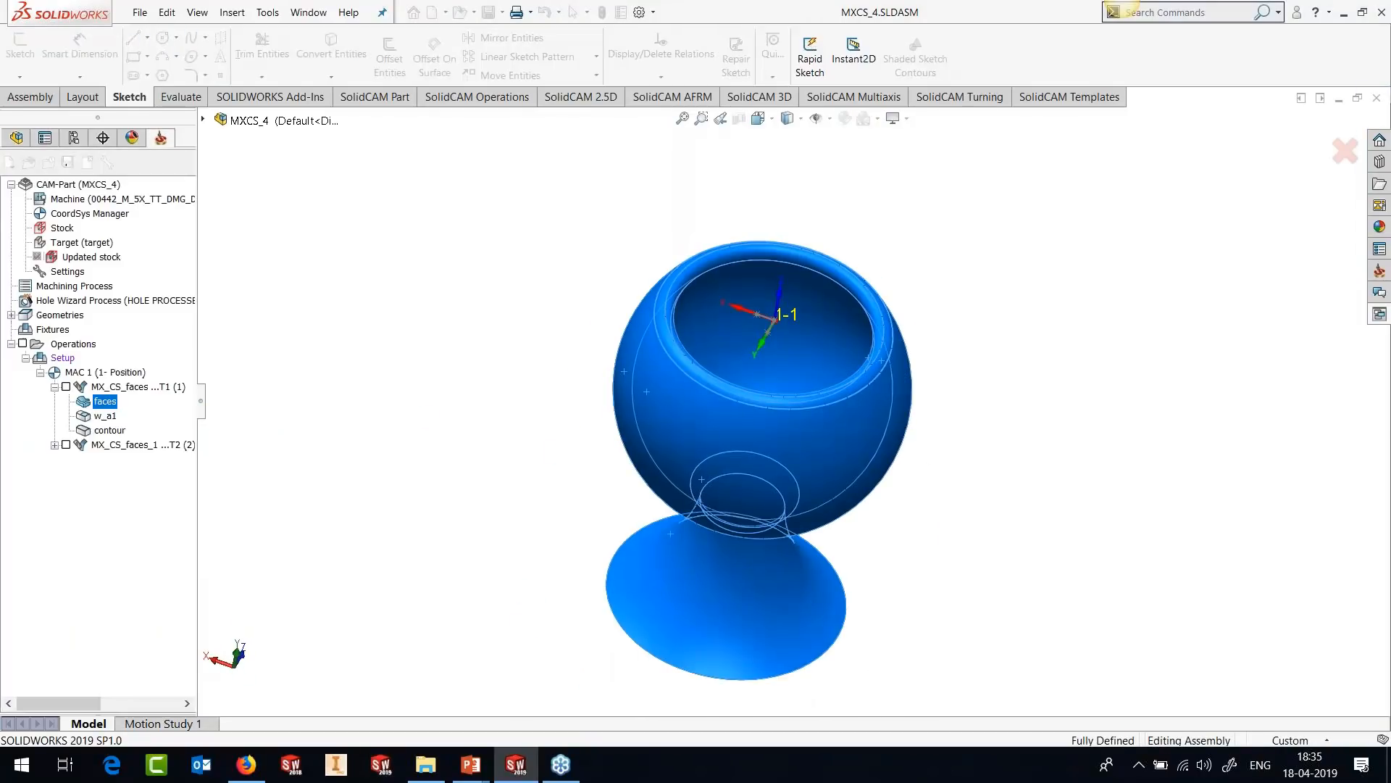
{"action": "right_click", "coordinate": [109, 430]}
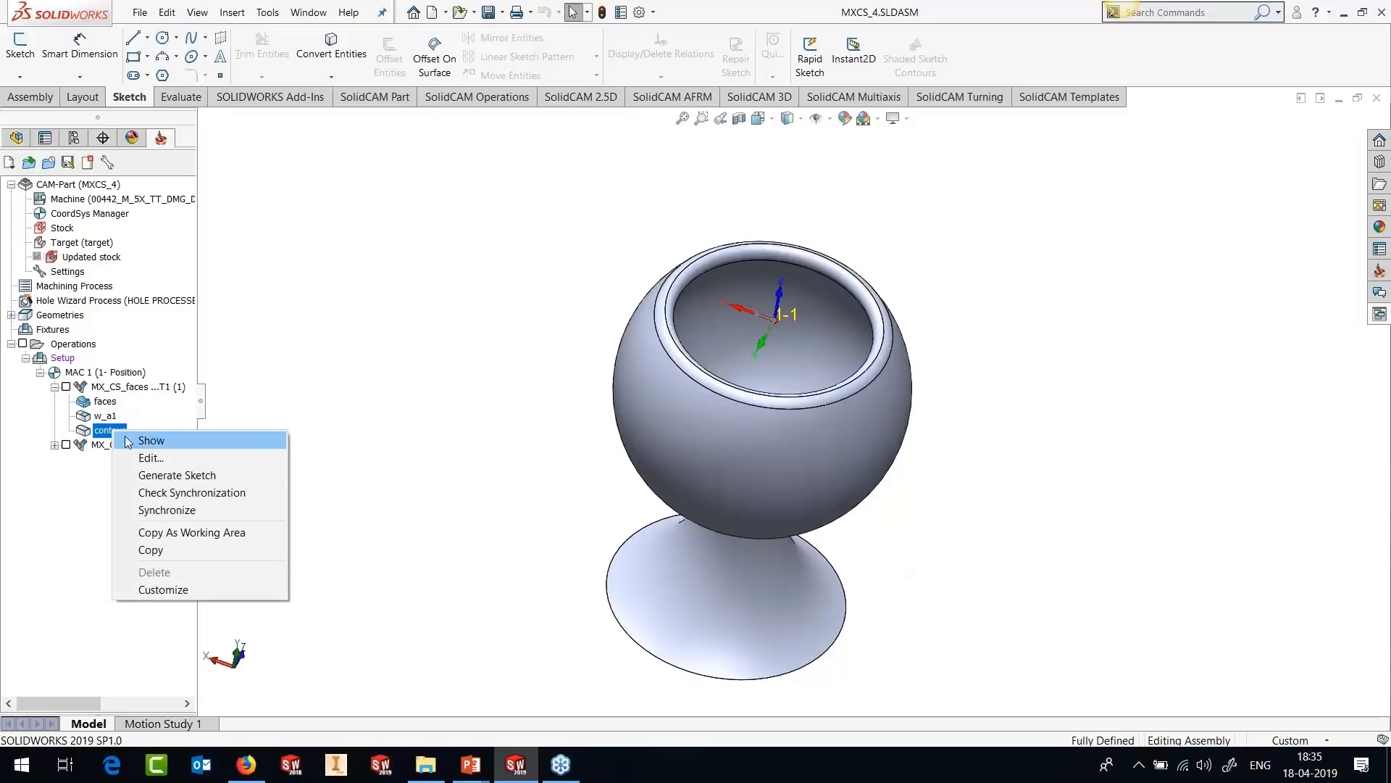
{"action": "left_click", "coordinate": [133, 441]}
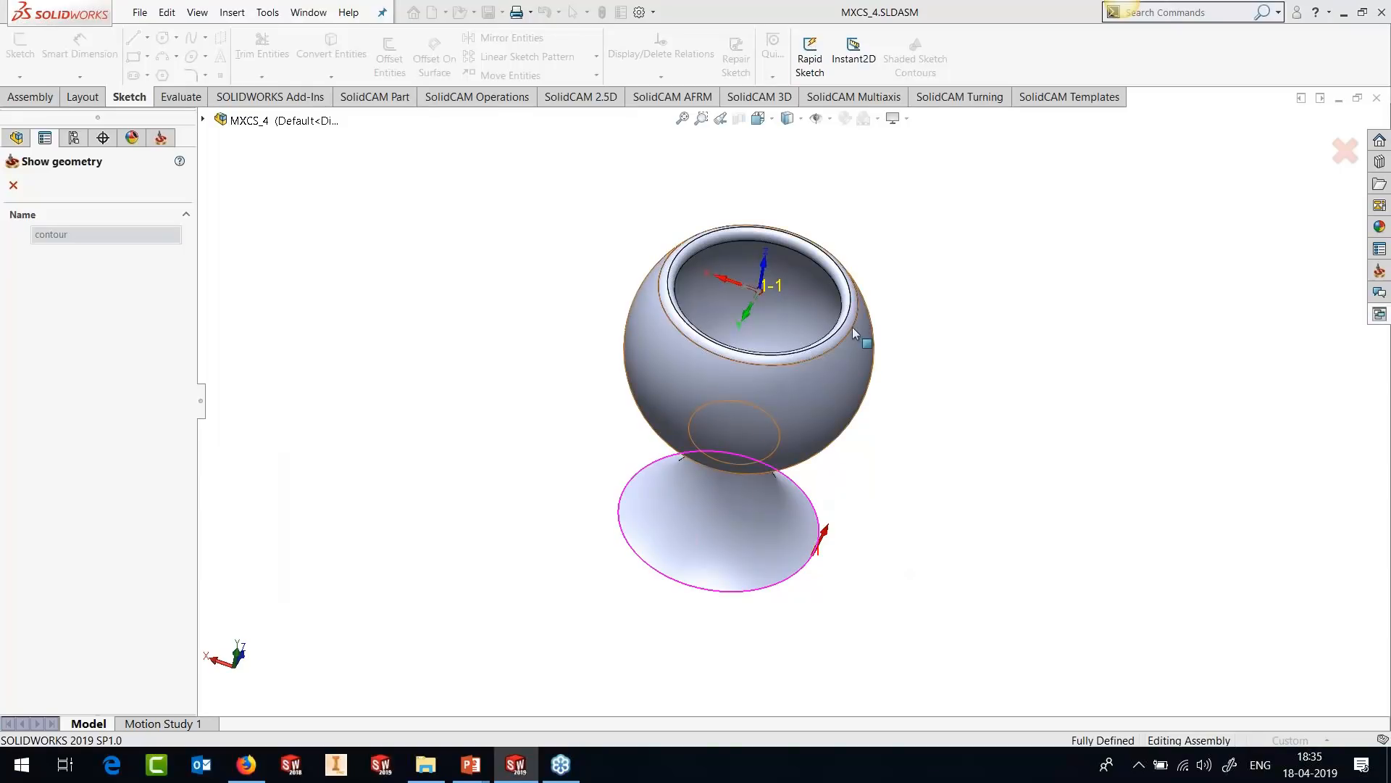
{"action": "left_click", "coordinate": [13, 185]}
Open the MX_CS_faces operation for review and close it without making changes.
{"action": "right_click", "coordinate": [116, 387]}
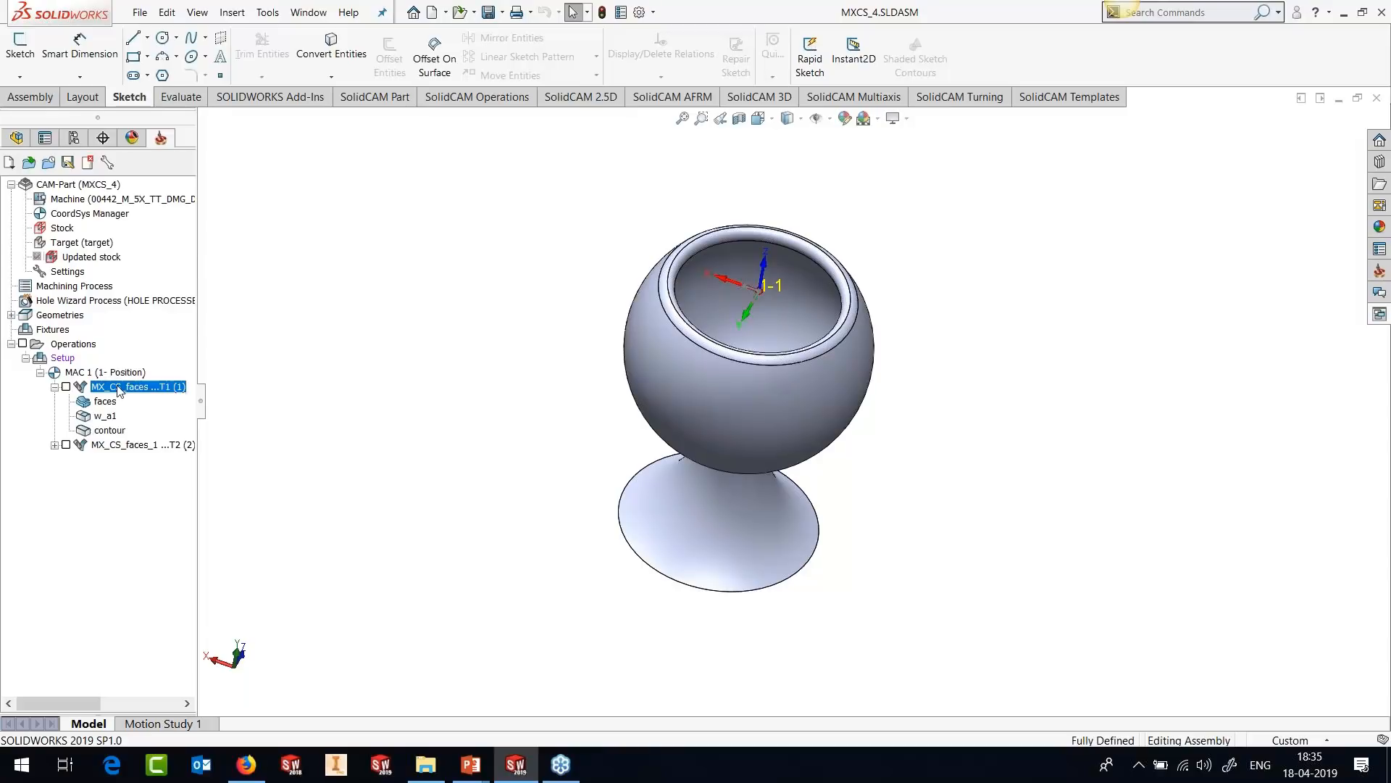
{"action": "left_click", "coordinate": [188, 186]}
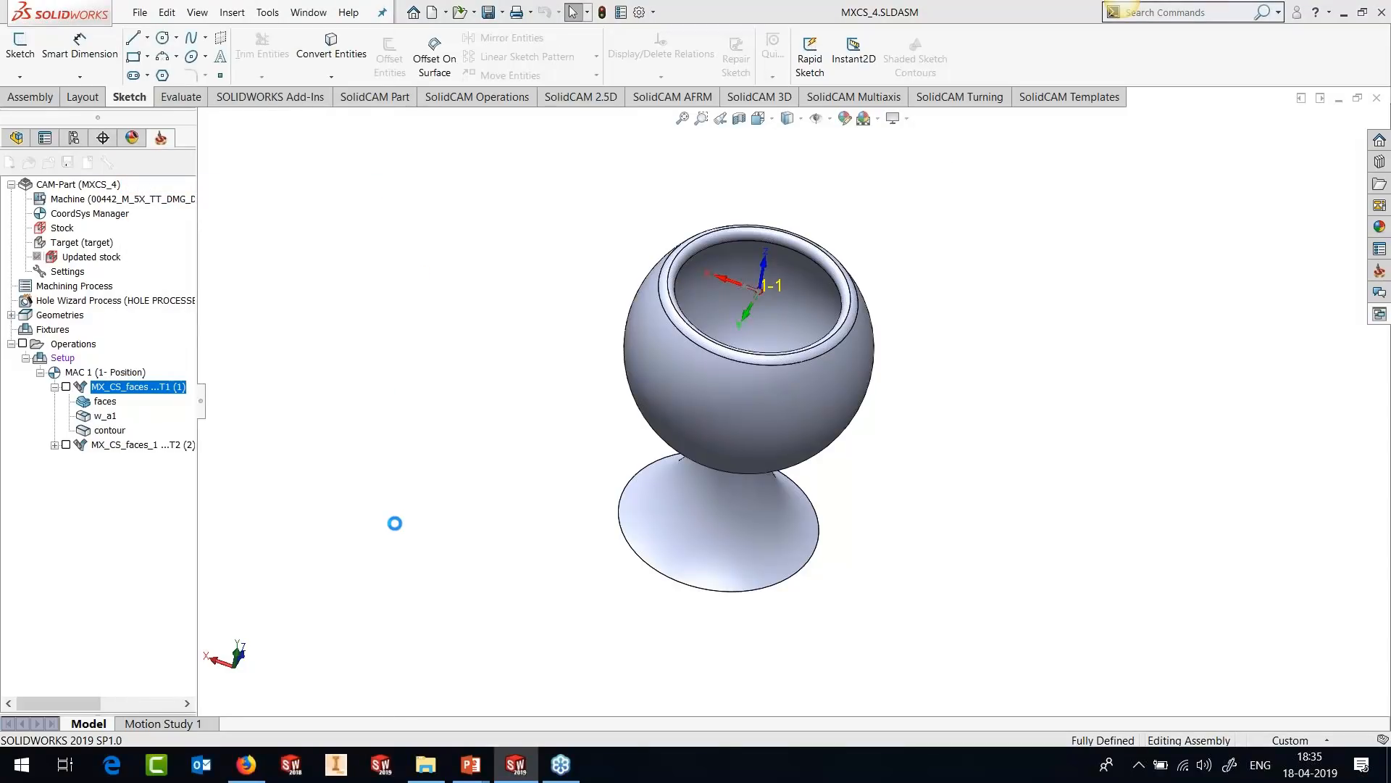
{"action": "left_click", "coordinate": [385, 273]}
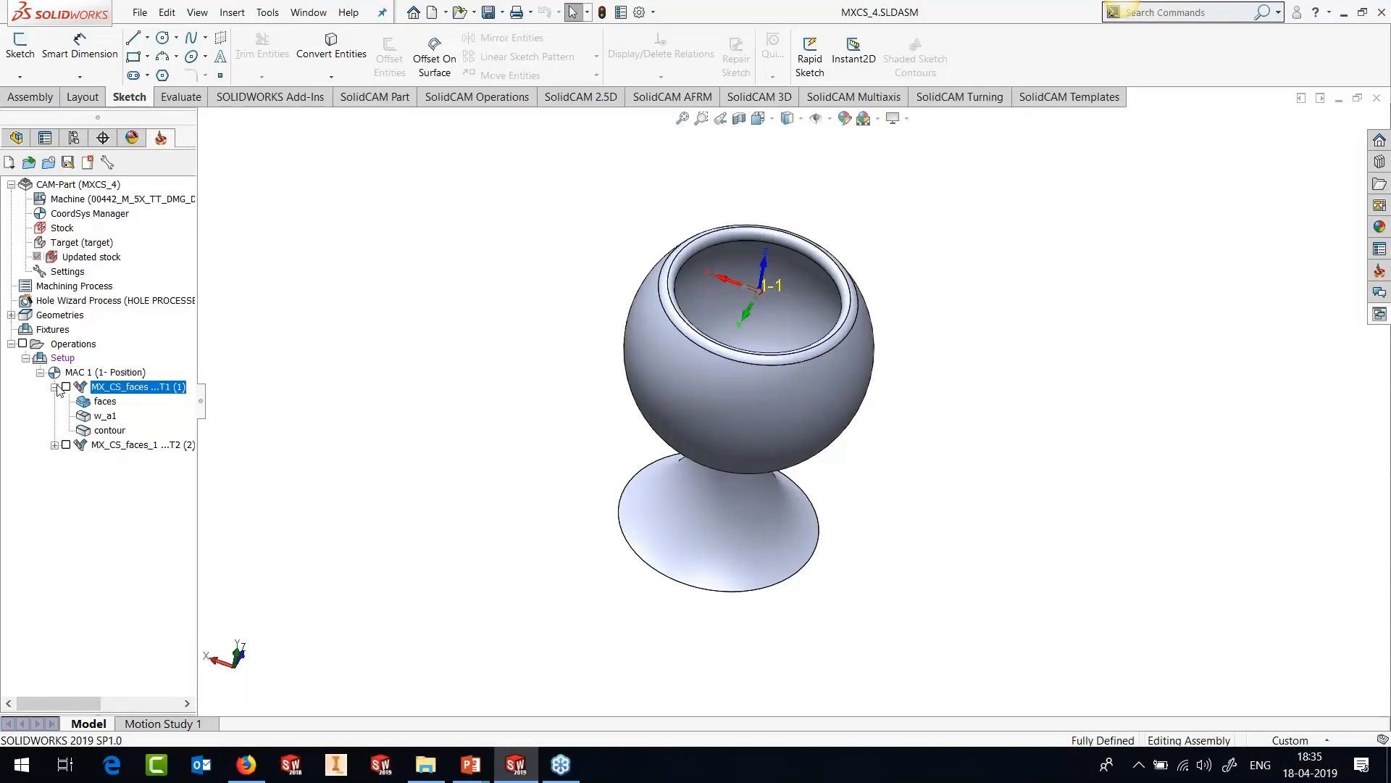
Display the MX_CS_faces toolpath and examine it around the goblet's outer surface, its rim and the bottom of the bowl.
{"action": "left_click", "coordinate": [54, 386]}
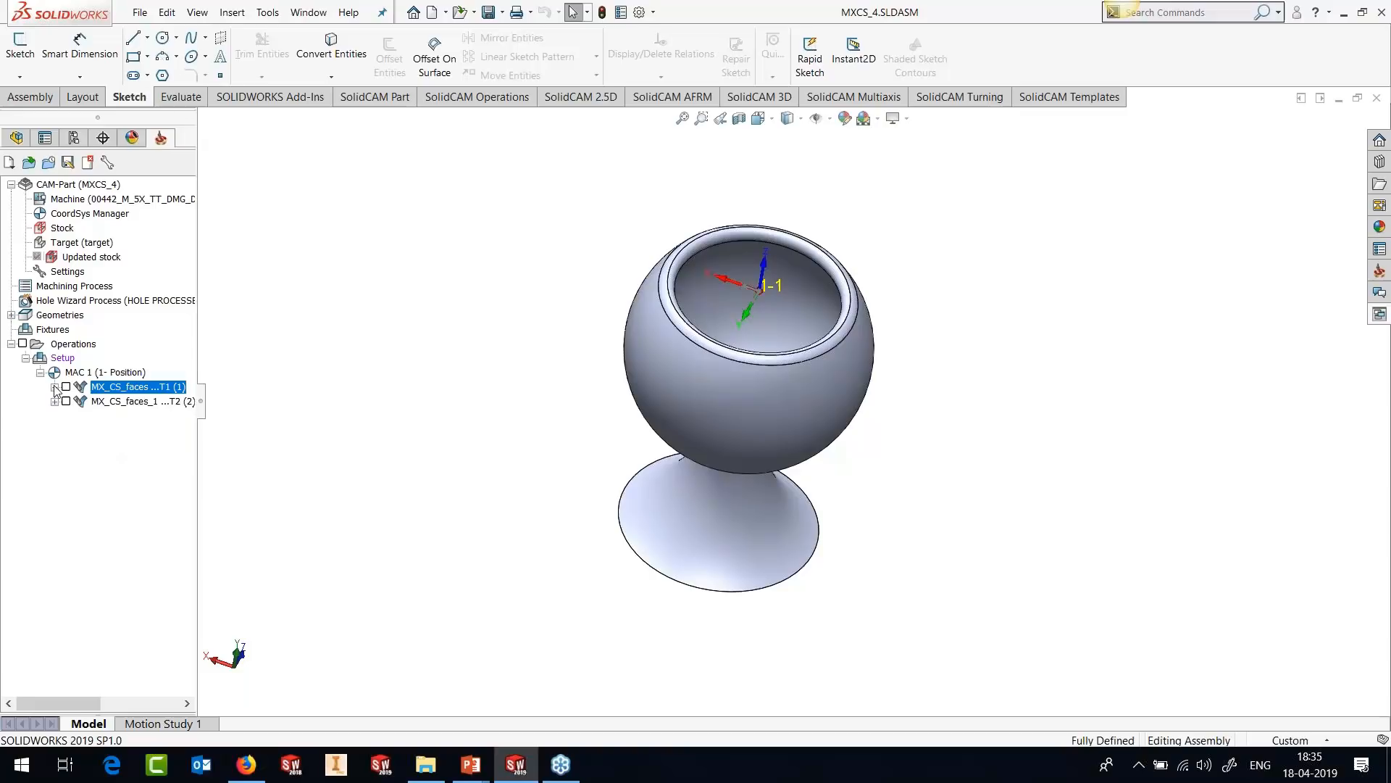
{"action": "left_click", "coordinate": [66, 387]}
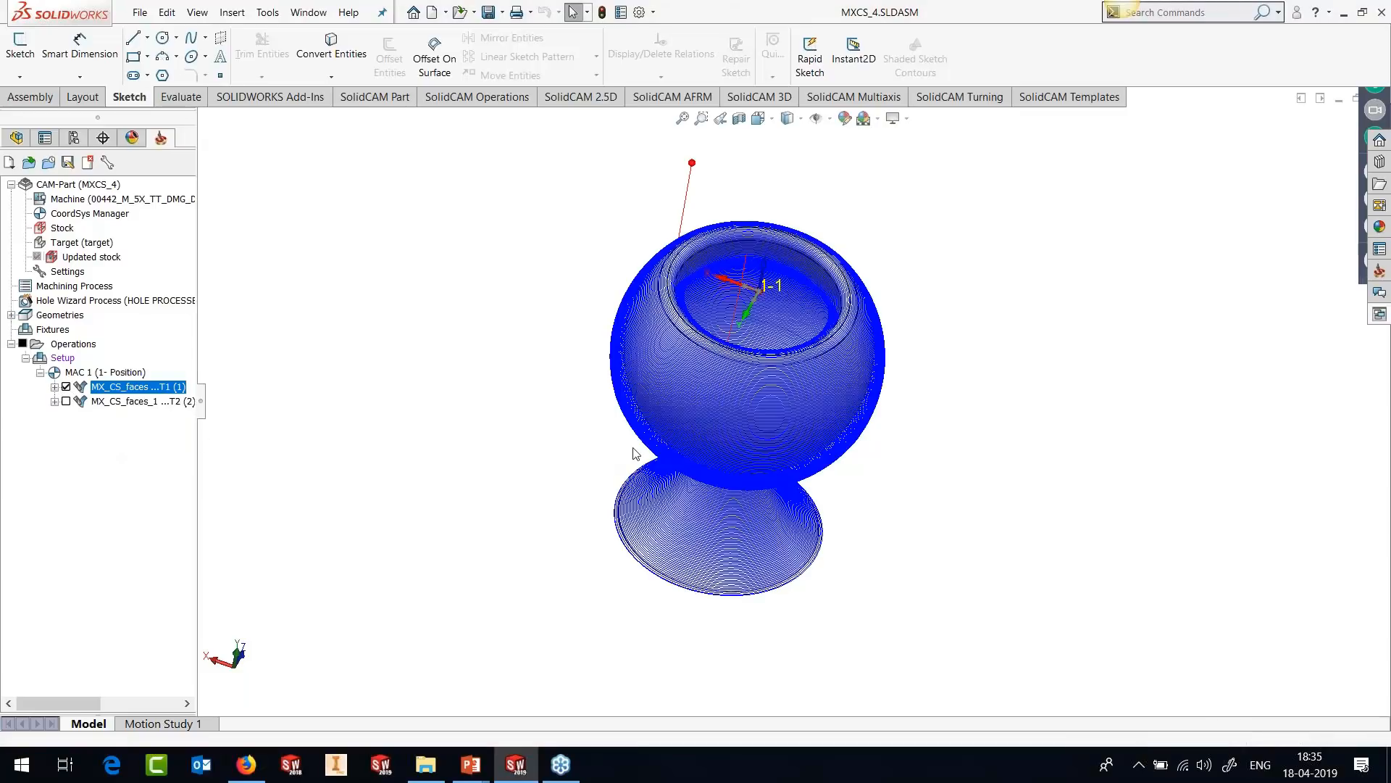
{"action": "key", "text": "ctrl+1"}
{"action": "scroll", "coordinate": [798, 372], "scroll_direction": "down", "scroll_amount": 5}
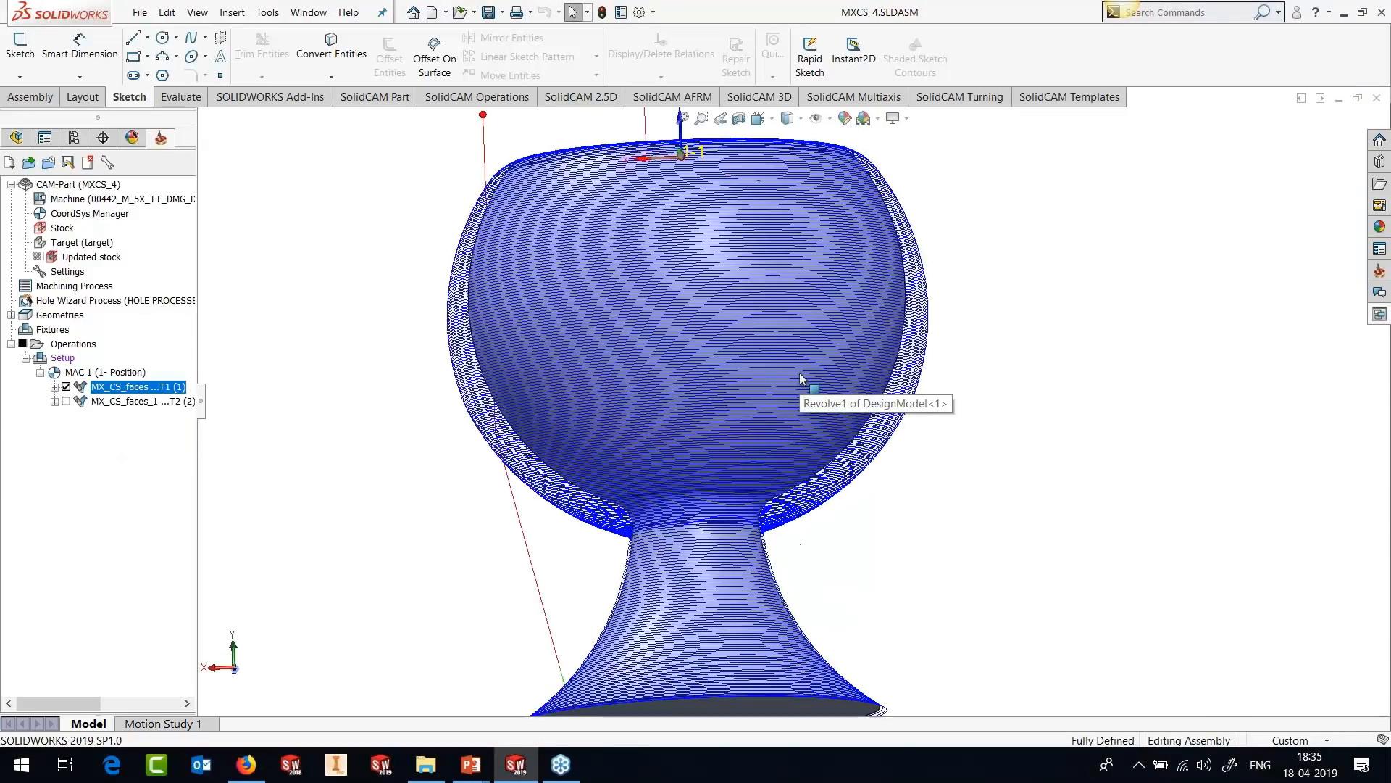
{"action": "scroll", "coordinate": [798, 372], "scroll_direction": "down", "scroll_amount": 2}
{"action": "middle_click_drag", "start_coordinate": [799, 373], "coordinate": [801, 555]}
{"action": "scroll", "coordinate": [810, 479], "scroll_direction": "up", "scroll_amount": 2}
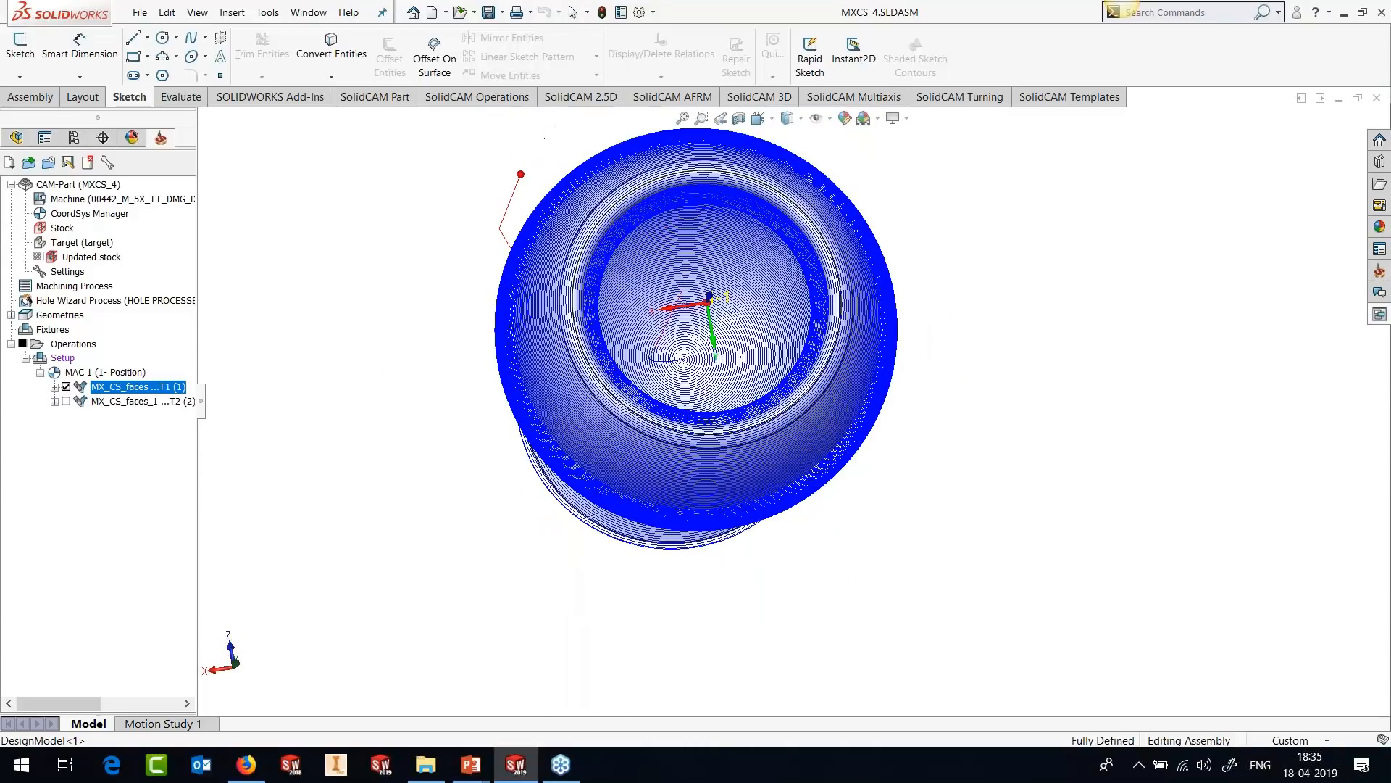
{"action": "scroll", "coordinate": [700, 371], "scroll_direction": "down", "scroll_amount": 3}
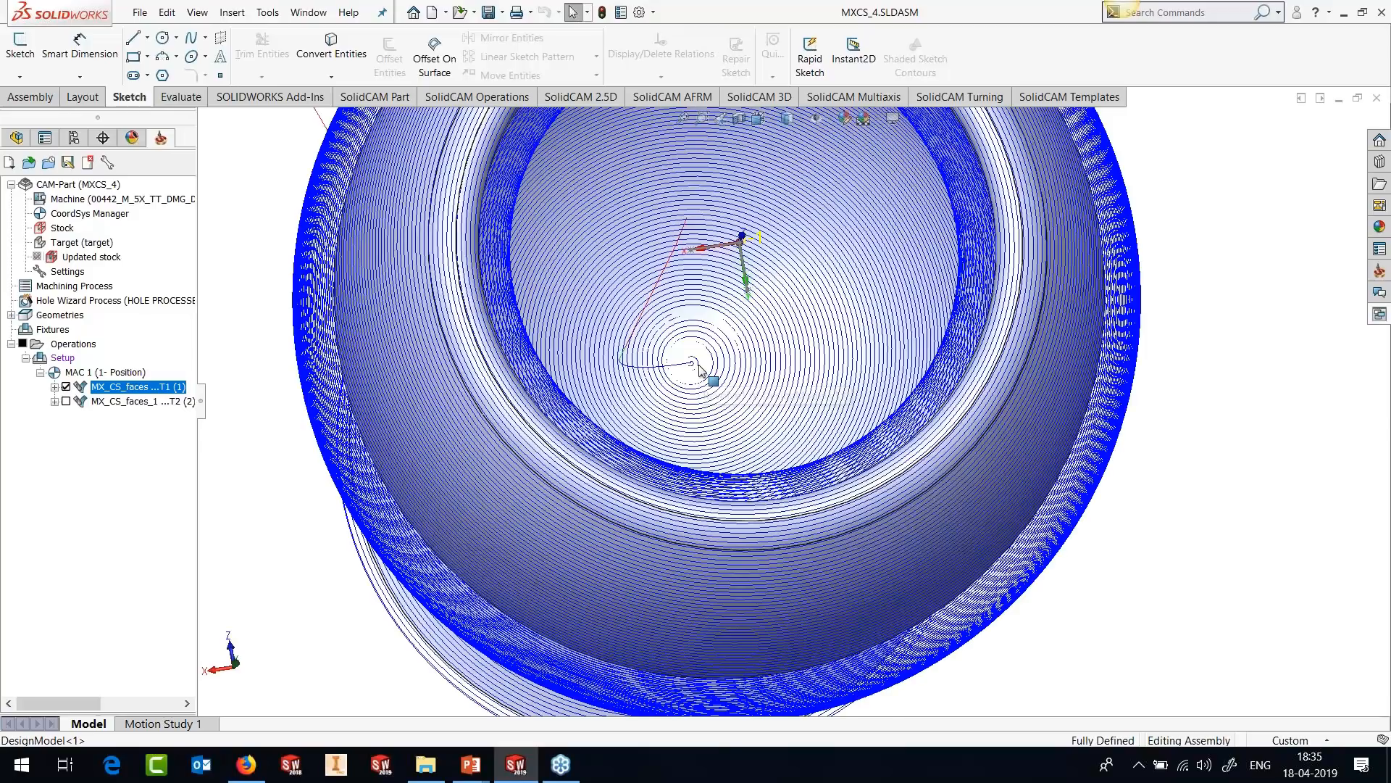
{"action": "scroll", "coordinate": [700, 371], "scroll_direction": "down", "scroll_amount": 1}
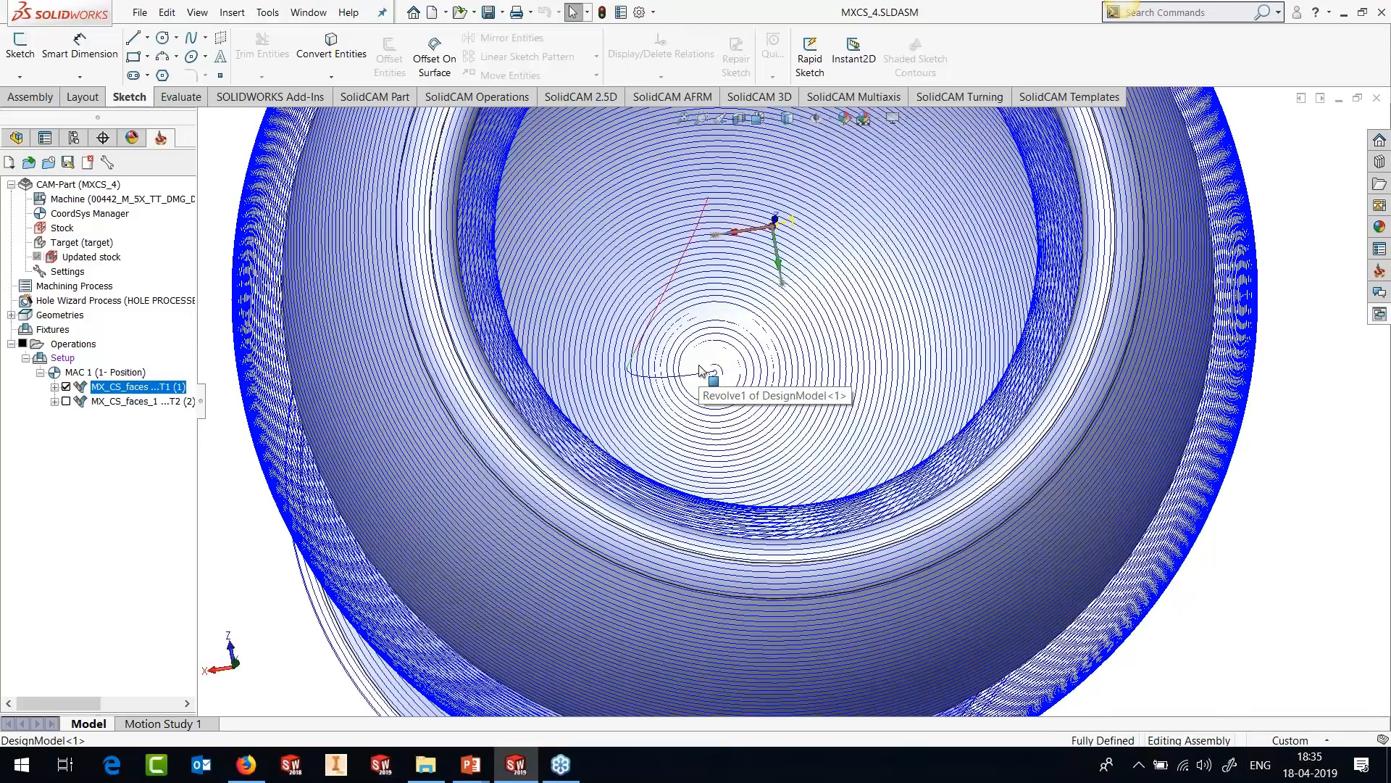
{"action": "scroll", "coordinate": [700, 371], "scroll_direction": "up", "scroll_amount": 5}
{"action": "middle_click_drag", "start_coordinate": [820, 480], "coordinate": [826, 279]}
Simulate the MX_CS_faces operation at increased speed, pausing at the goblet's foot to examine the holder's clearance from the bowl.
{"action": "right_click", "coordinate": [142, 387]}
{"action": "left_click", "coordinate": [190, 285]}
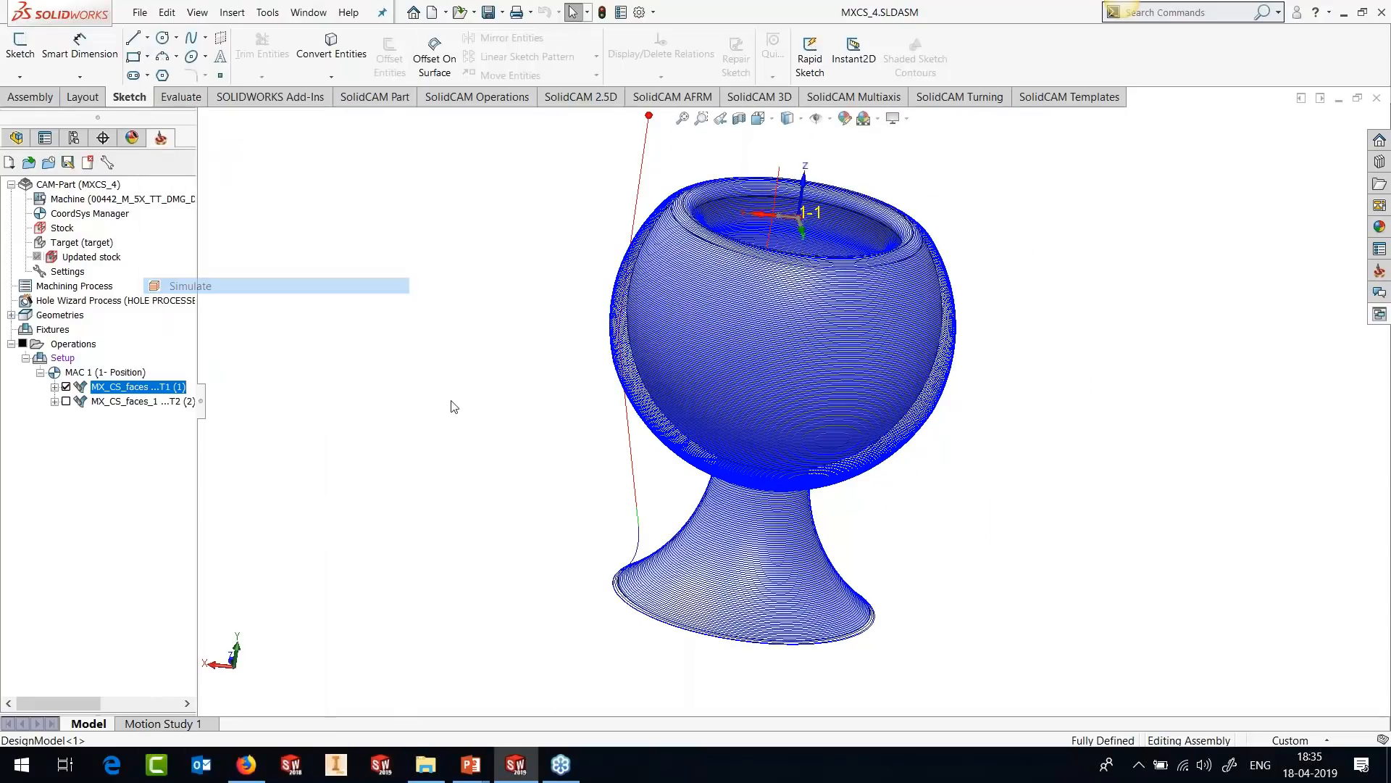
{"action": "mouse_move", "coordinate": [179, 350]}
{"action": "left_mouse_down"}
{"action": "mouse_move", "coordinate": [213, 354]}
{"action": "mouse_move", "coordinate": [201, 351]}
{"action": "left_mouse_up"}
{"action": "left_click", "coordinate": [131, 387]}
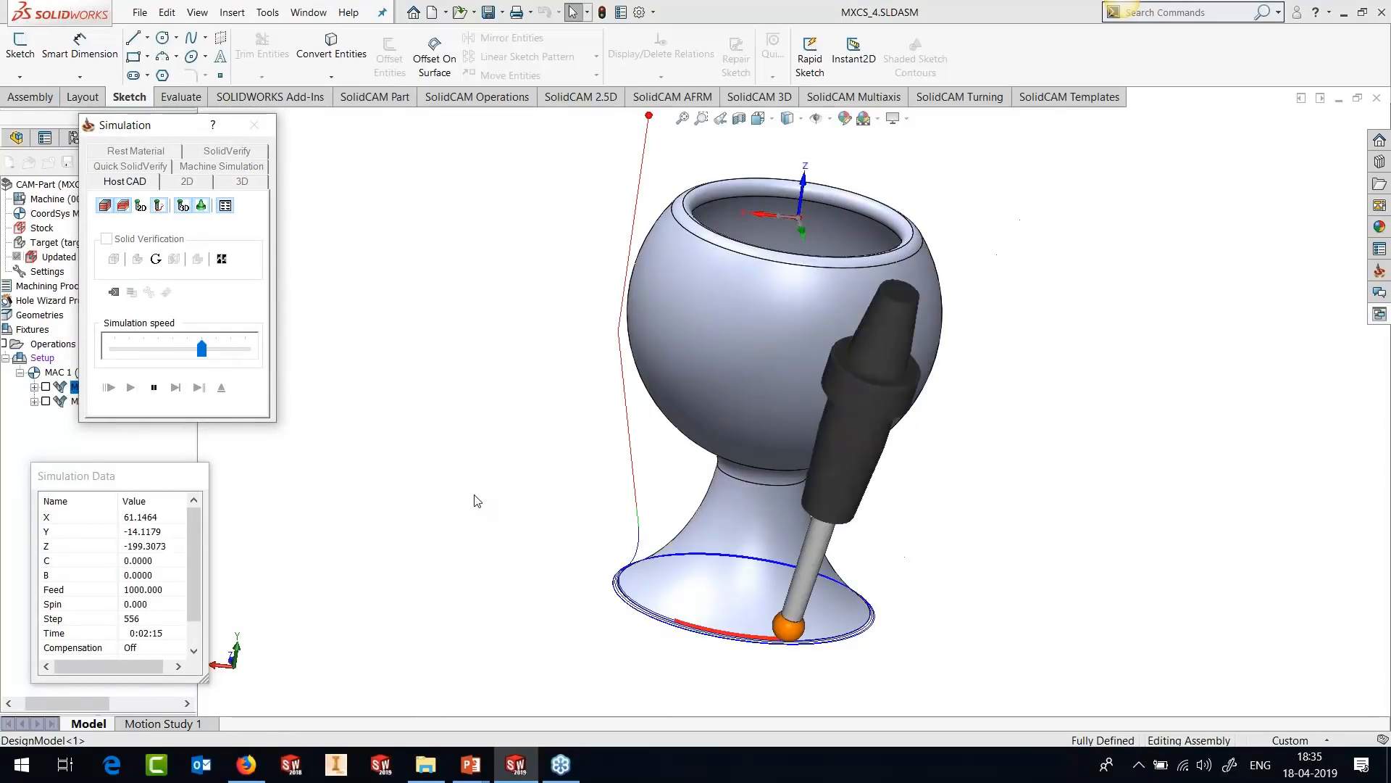
{"action": "left_click", "coordinate": [153, 387]}
{"action": "middle_click_drag", "start_coordinate": [877, 368], "coordinate": [808, 338]}
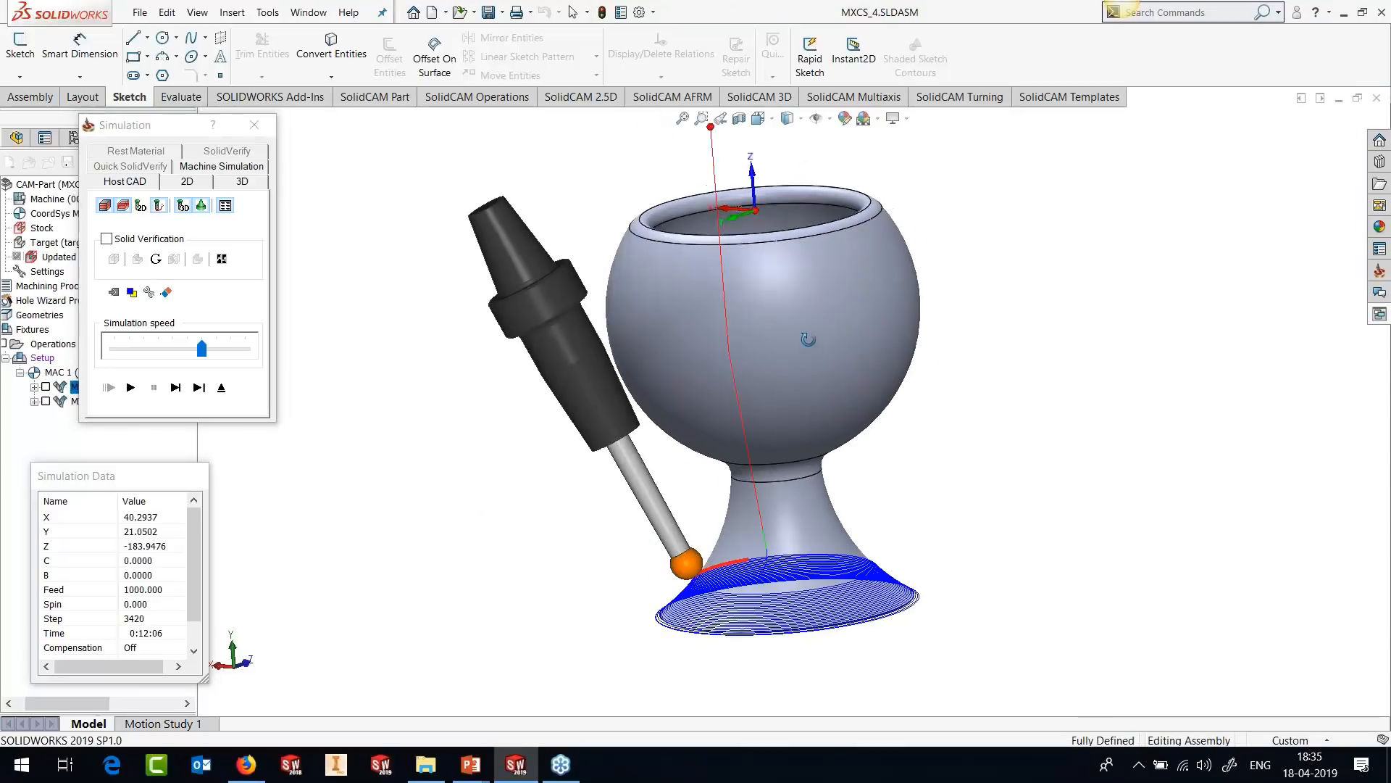
{"action": "scroll", "coordinate": [788, 372], "scroll_direction": "down", "scroll_amount": 5}
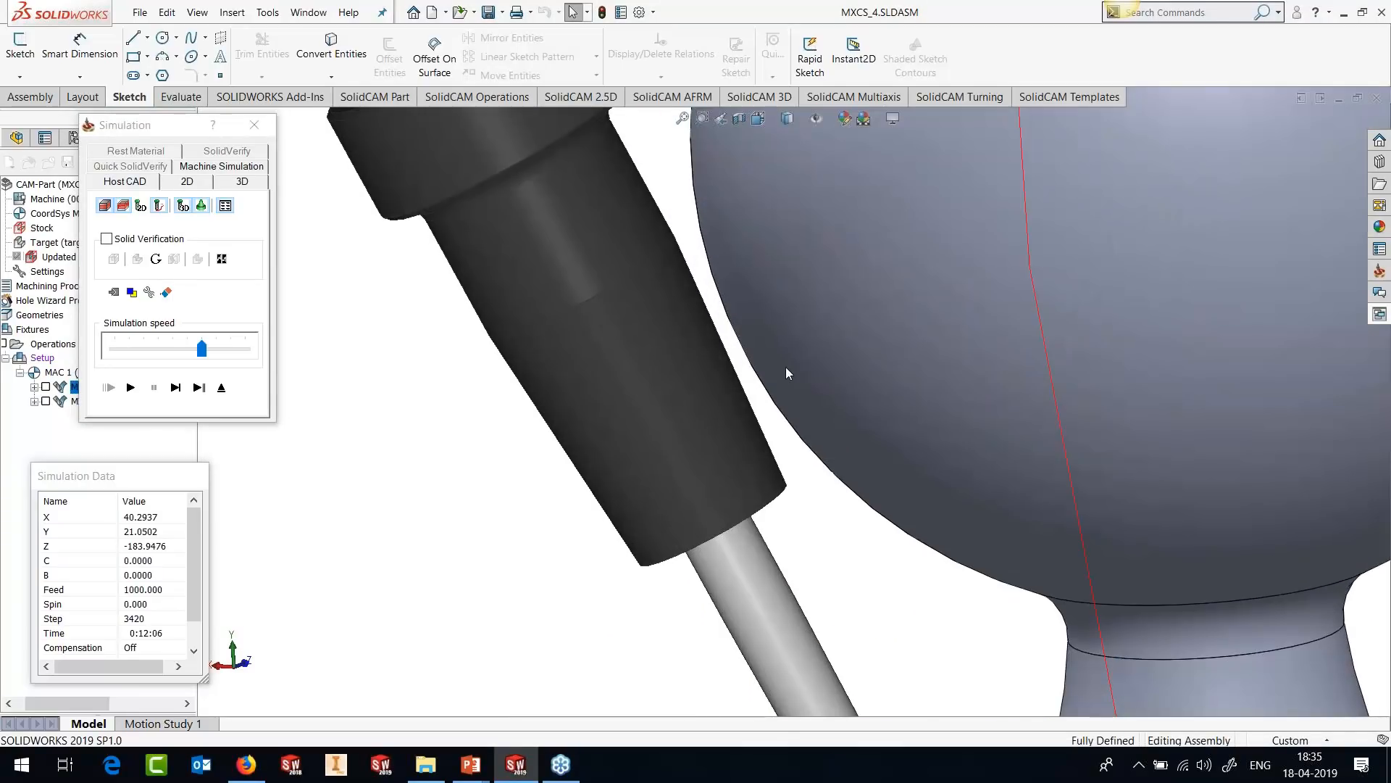
{"action": "scroll", "coordinate": [702, 352], "scroll_direction": "up", "scroll_amount": 3}
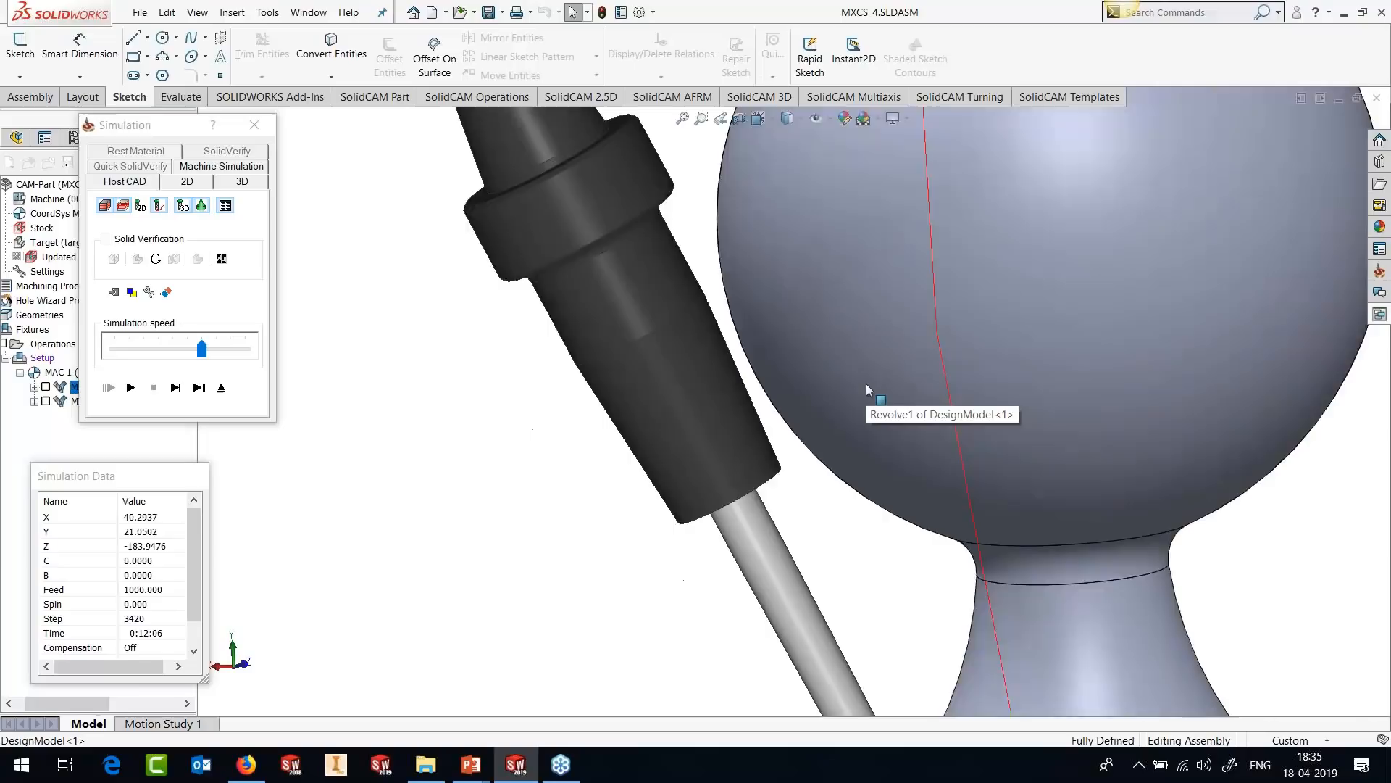
{"action": "key", "text": "f"}
Resume the simulation, pause it at the goblet's neck, and examine the gap between the tool shank and the bowl's underside.
{"action": "left_click", "coordinate": [130, 388]}
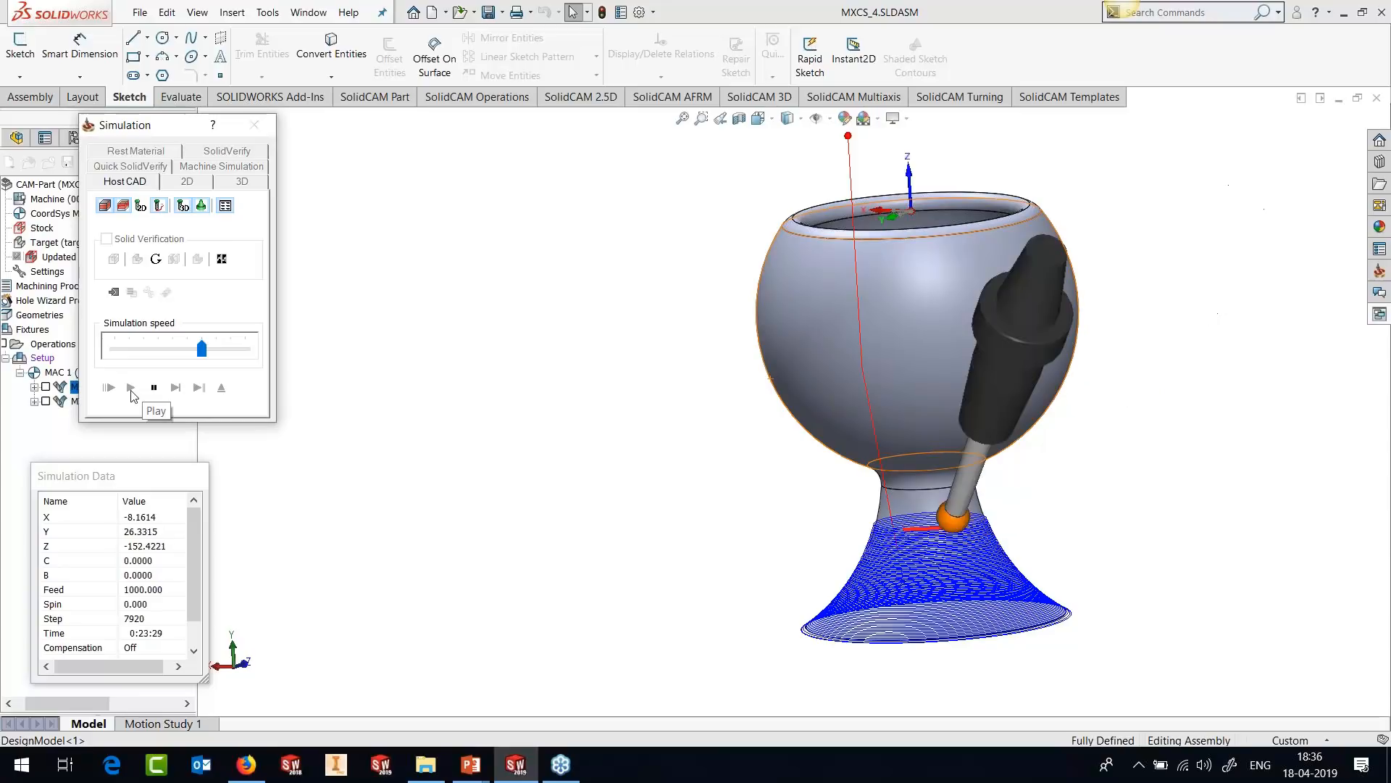
{"action": "left_click", "coordinate": [153, 387]}
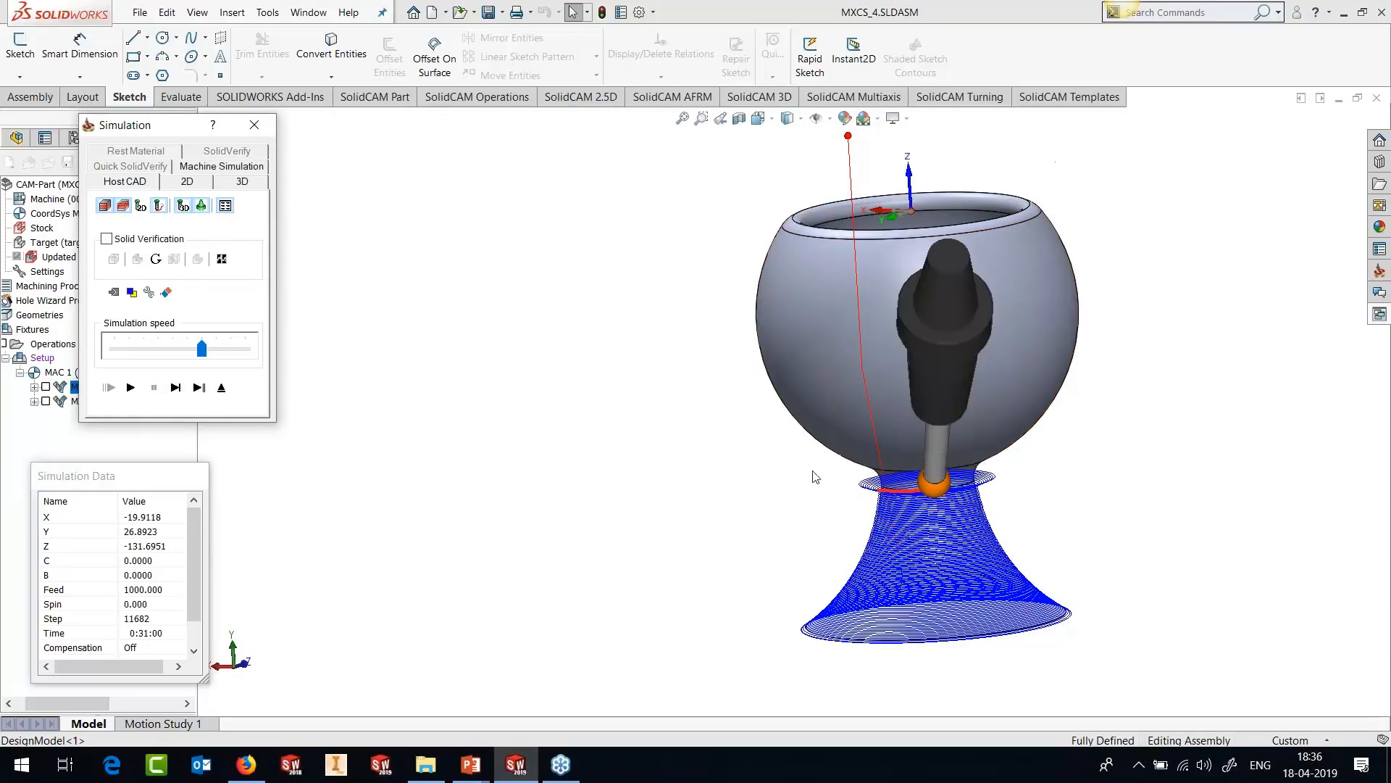
{"action": "middle_click_drag", "start_coordinate": [897, 420], "coordinate": [1026, 432]}
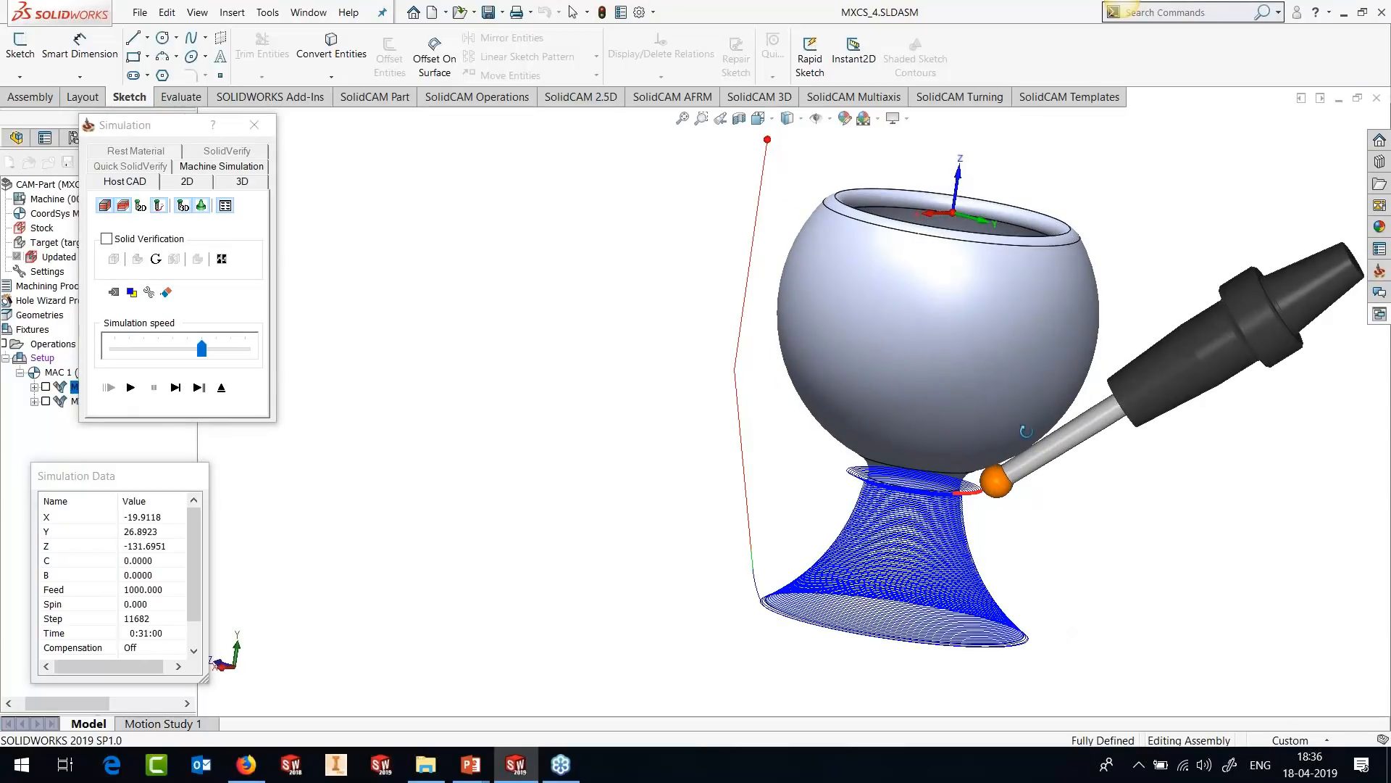
{"action": "scroll", "coordinate": [1027, 431], "scroll_direction": "down", "scroll_amount": 5}
{"action": "middle_click_drag", "start_coordinate": [942, 394], "coordinate": [928, 455]}
{"action": "scroll", "coordinate": [928, 455], "scroll_direction": "down", "scroll_amount": 6}
{"action": "scroll", "coordinate": [856, 416], "scroll_direction": "up", "scroll_amount": 3}
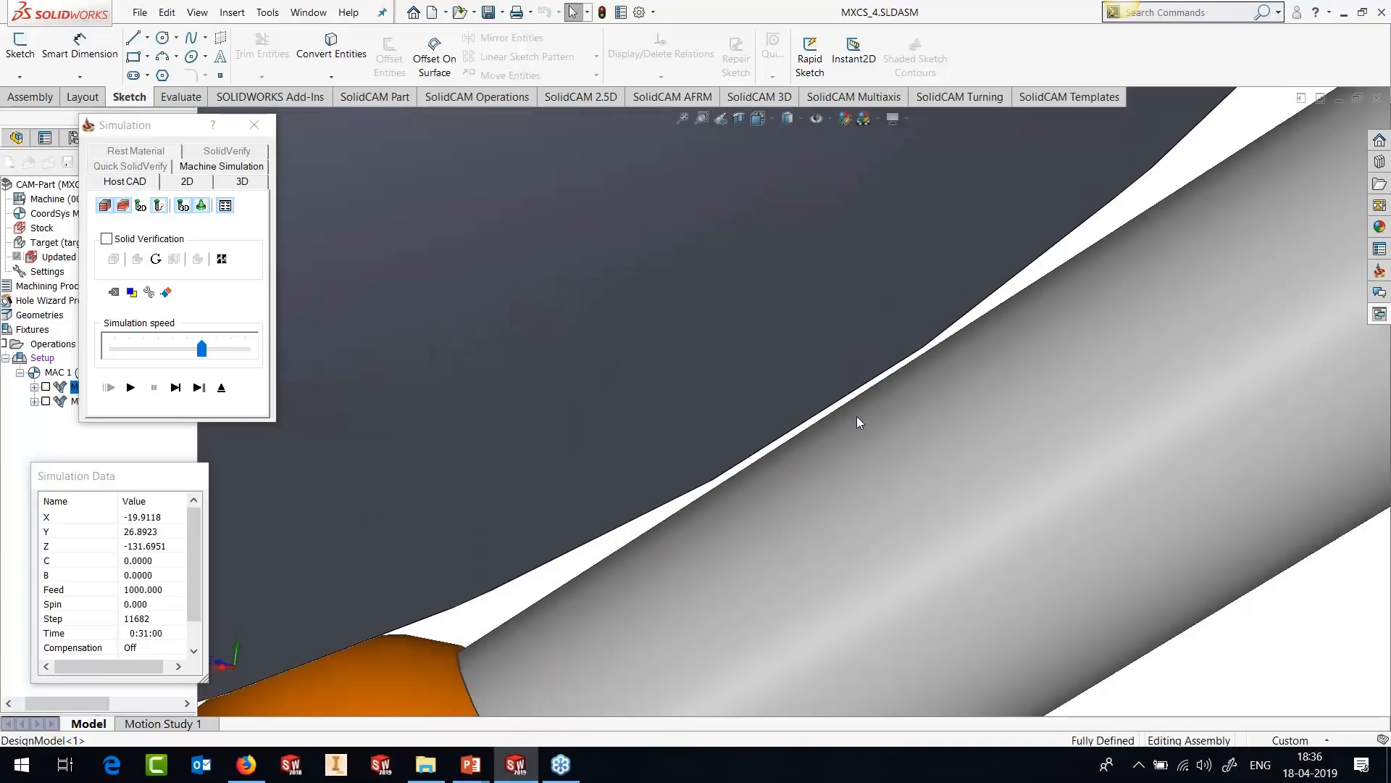
{"action": "scroll", "coordinate": [857, 415], "scroll_direction": "up", "scroll_amount": 3}
{"action": "scroll", "coordinate": [857, 416], "scroll_direction": "up", "scroll_amount": 3}
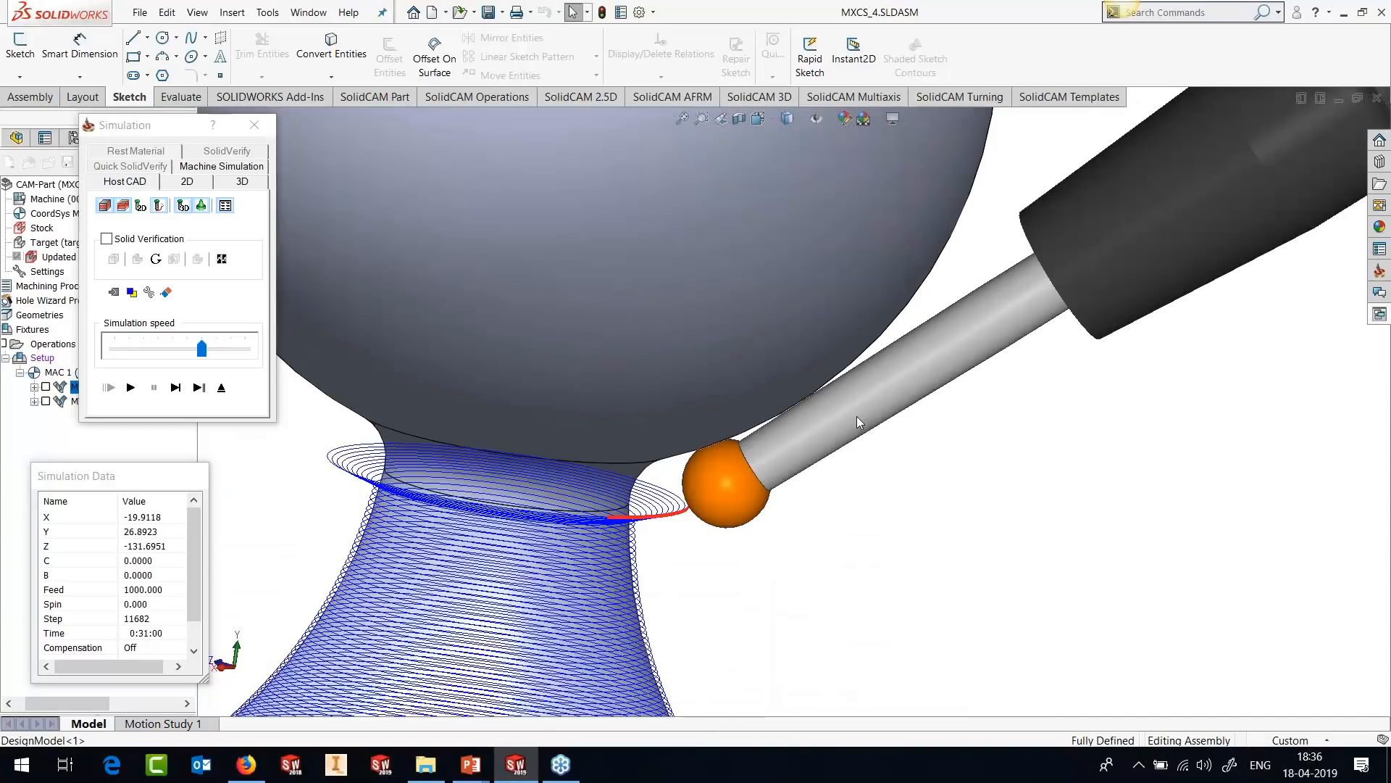
{"action": "scroll", "coordinate": [856, 416], "scroll_direction": "up", "scroll_amount": 5}
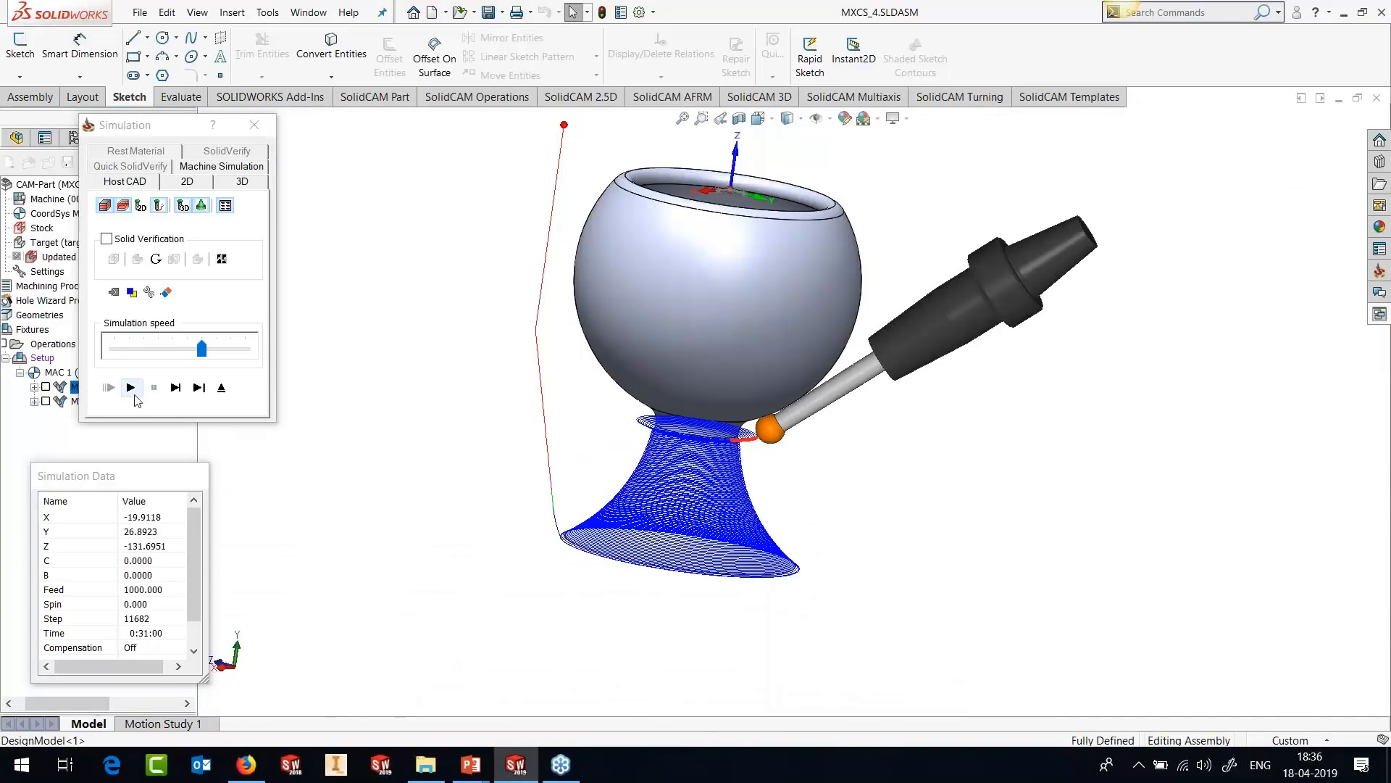
Run the simulation over the bowl's outside and rim, pause it in the interior, and examine the holder's clearance at the opening.
{"action": "left_click", "coordinate": [132, 393]}
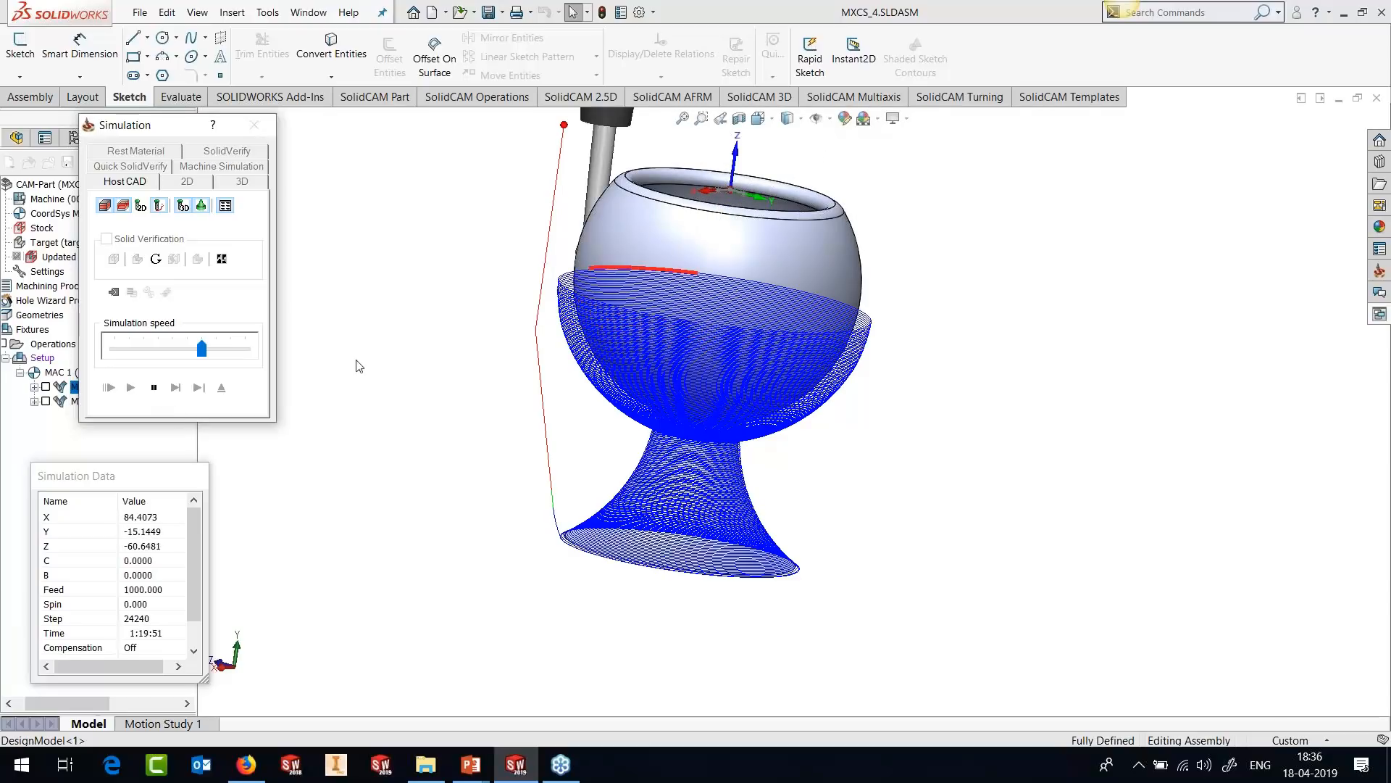
{"action": "scroll", "coordinate": [704, 337], "scroll_direction": "up", "scroll_amount": 3}
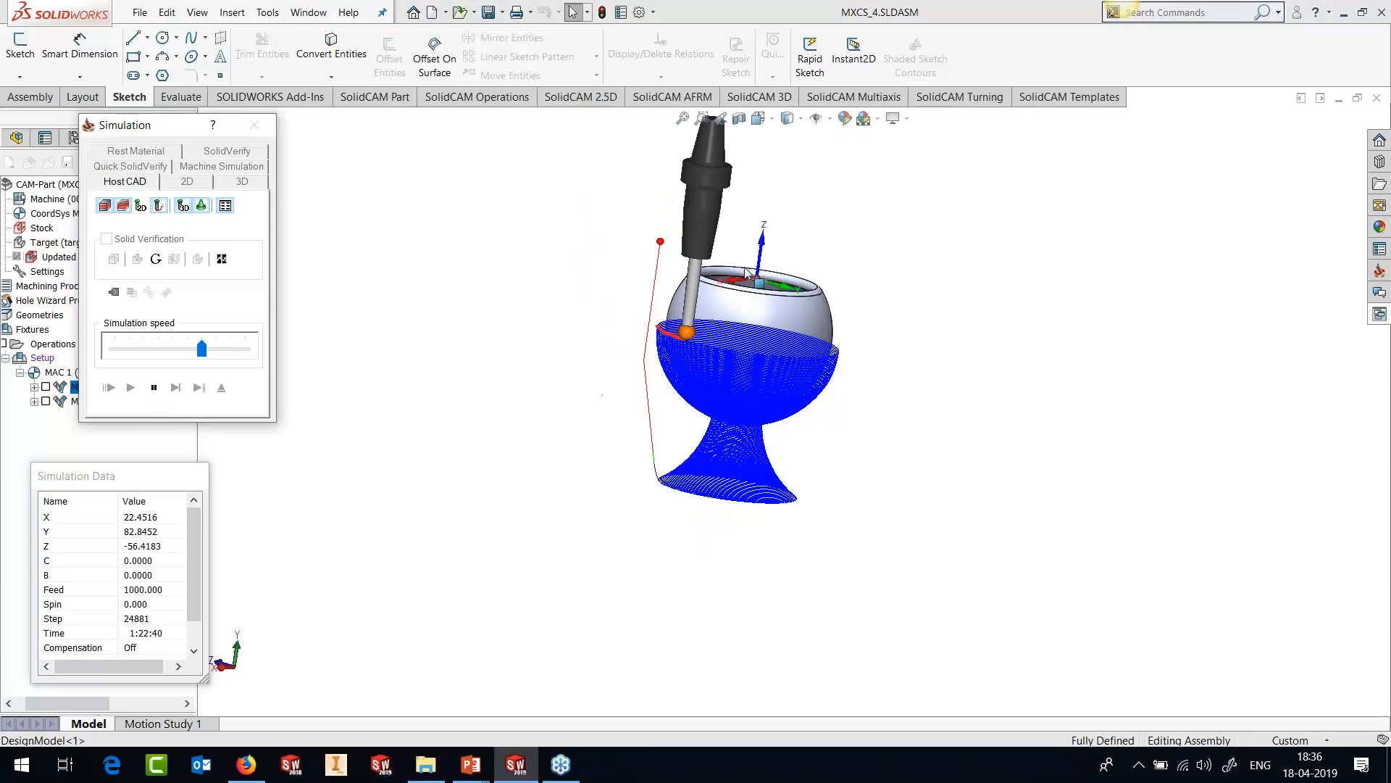
{"action": "scroll", "coordinate": [745, 259], "scroll_direction": "down", "scroll_amount": 2}
{"action": "scroll", "coordinate": [732, 290], "scroll_direction": "down", "scroll_amount": 3}
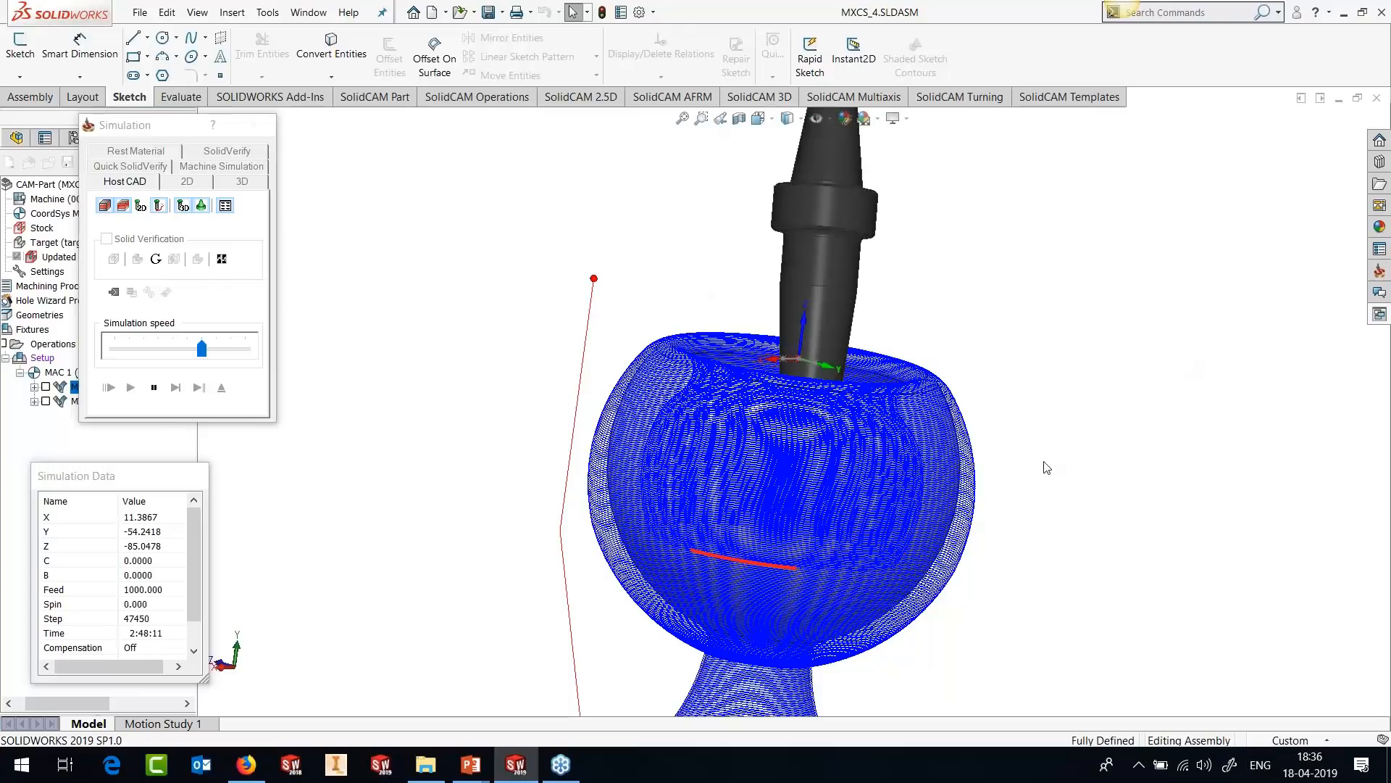
{"action": "left_click", "coordinate": [159, 390]}
{"action": "middle_click_drag", "start_coordinate": [853, 320], "coordinate": [869, 402]}
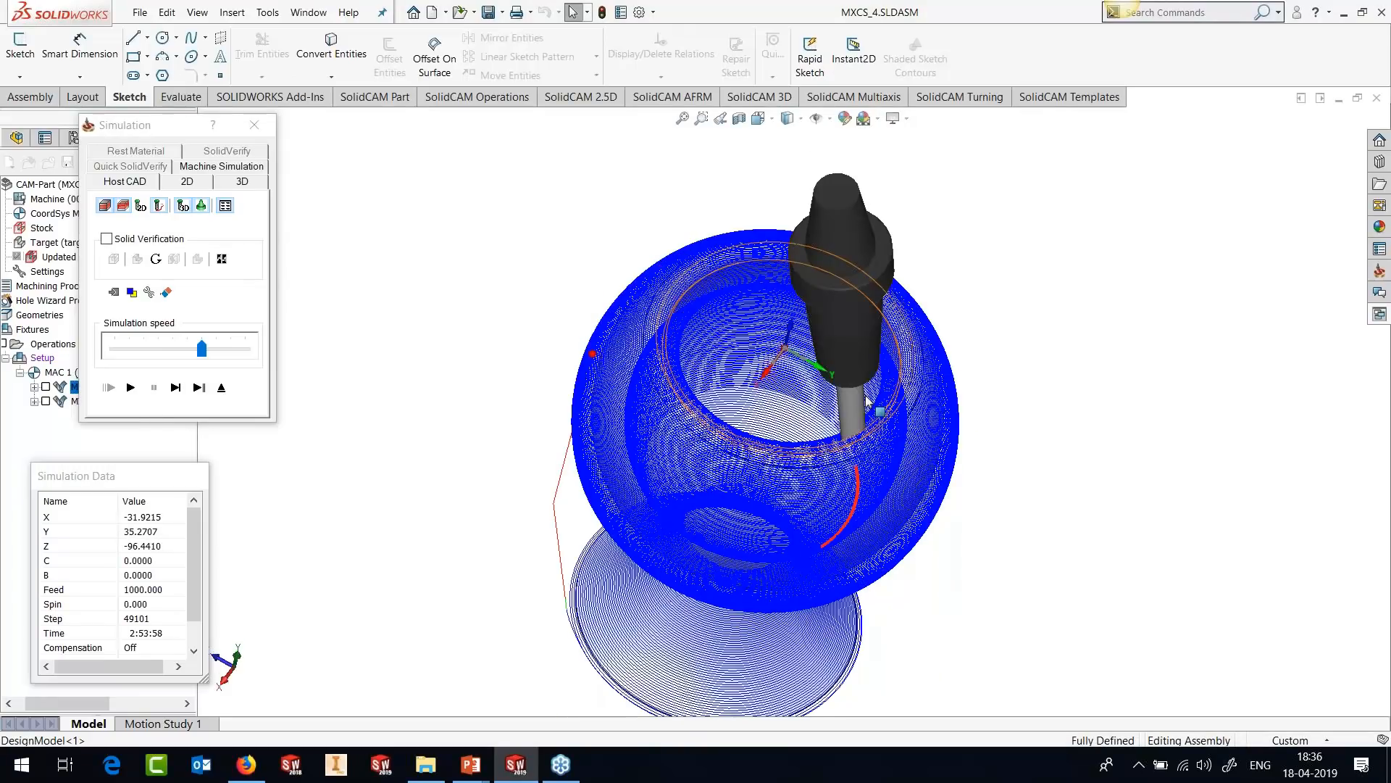
{"action": "scroll", "coordinate": [868, 402], "scroll_direction": "down", "scroll_amount": 5}
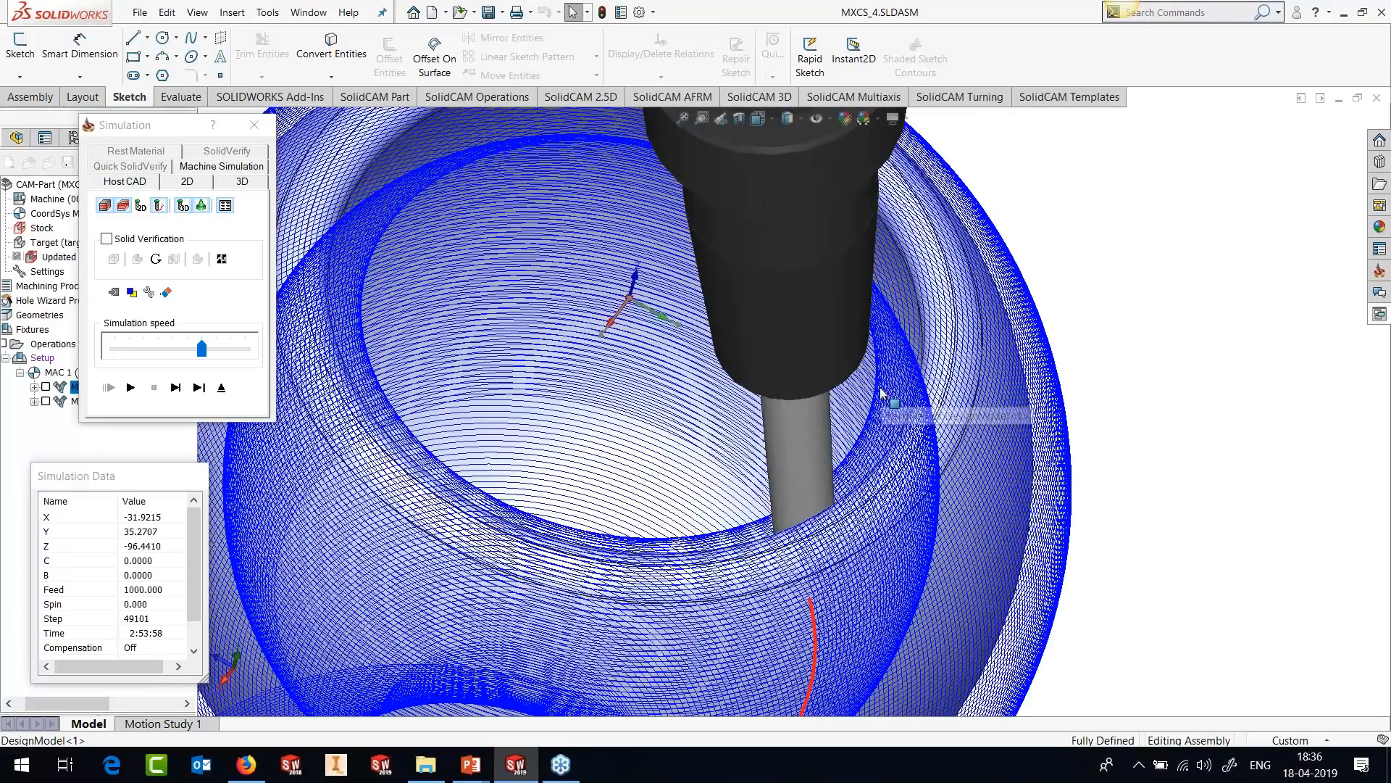
{"action": "mouse_move", "coordinate": [882, 395]}
{"action": "middle_mouse_down"}
{"action": "mouse_move", "coordinate": [844, 427]}
{"action": "mouse_move", "coordinate": [858, 436]}
{"action": "mouse_move", "coordinate": [877, 412]}
{"action": "middle_mouse_up"}
{"action": "scroll", "coordinate": [868, 437], "scroll_direction": "up", "scroll_amount": 5}
Play the rest of the MX_CS_faces simulation to the tool's final retract and exit the simulation.
{"action": "left_click", "coordinate": [130, 387]}
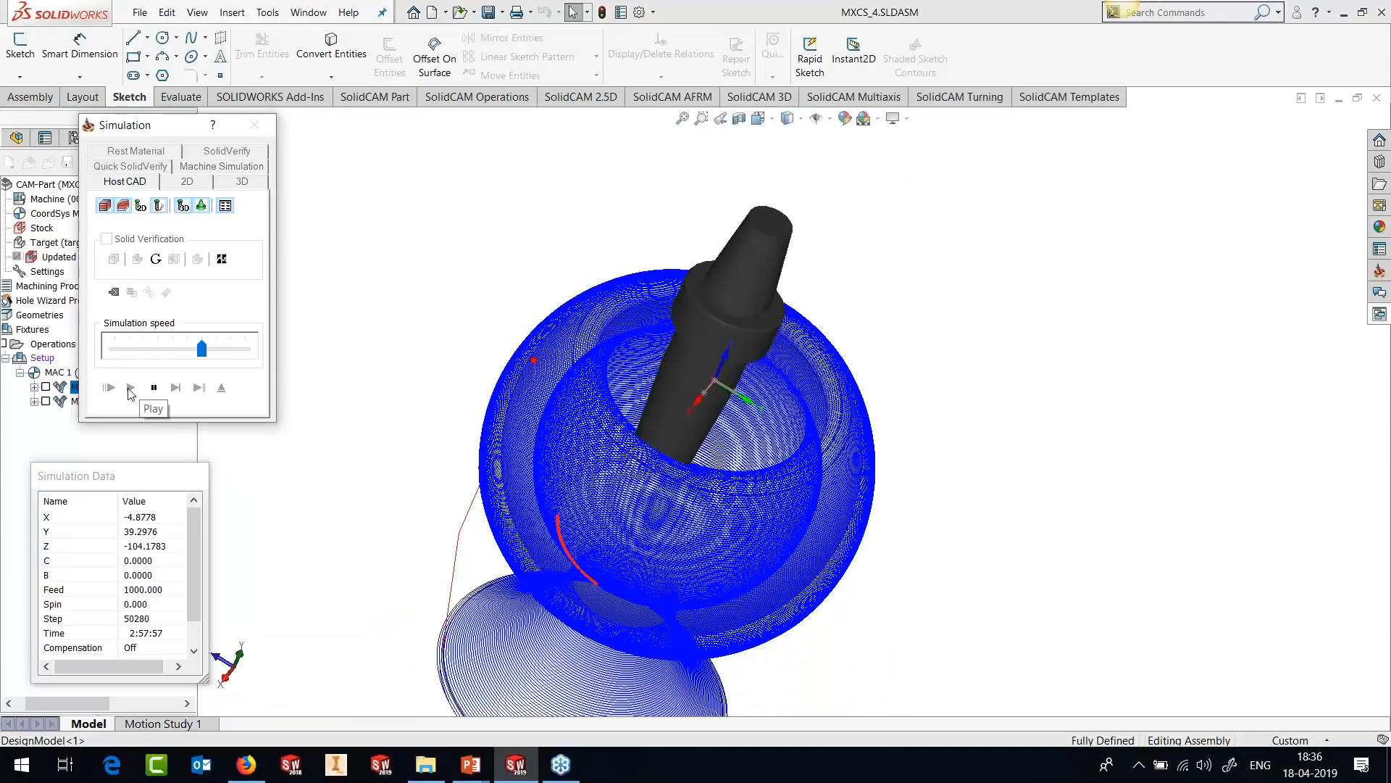
{"action": "scroll", "coordinate": [785, 479], "scroll_direction": "up", "scroll_amount": 3}
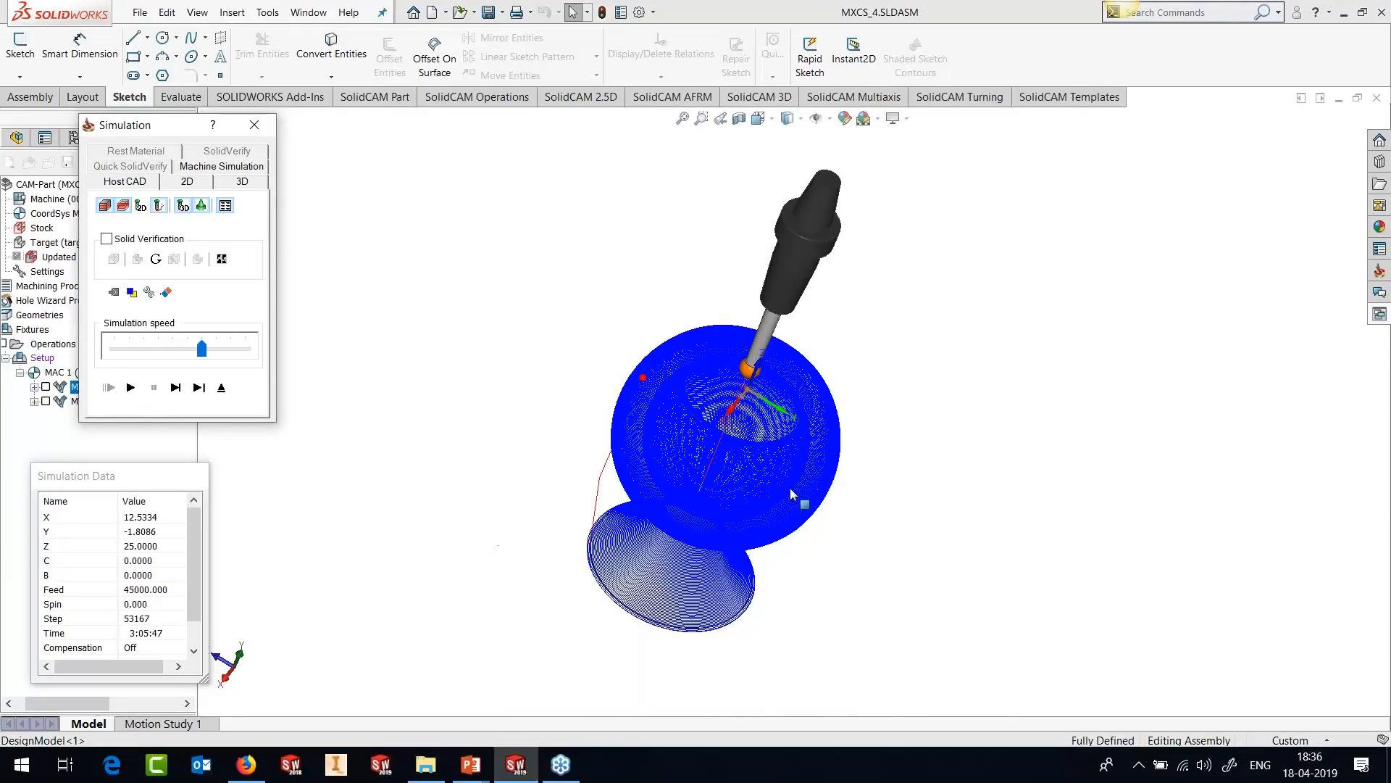
{"action": "middle_click_drag", "start_coordinate": [785, 479], "coordinate": [782, 406]}
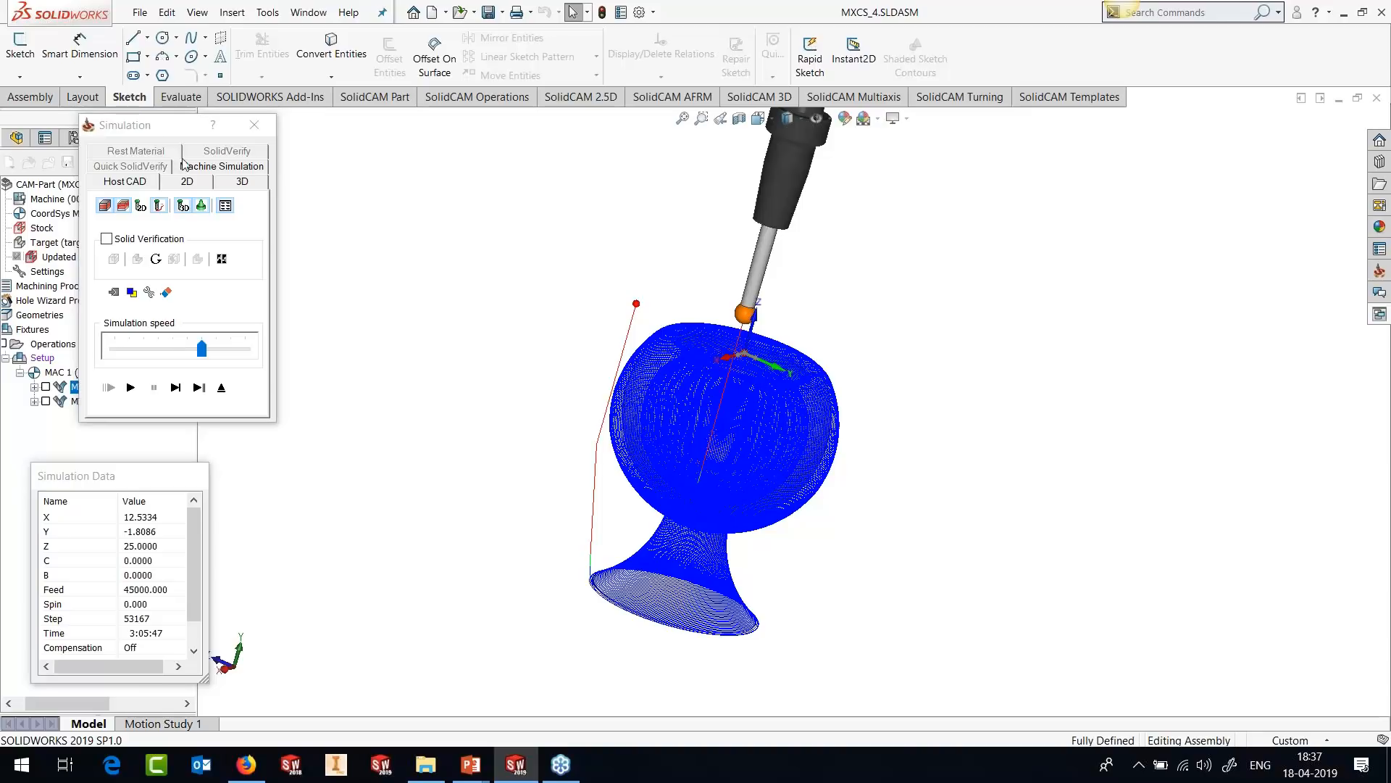
{"action": "left_click", "coordinate": [222, 388]}
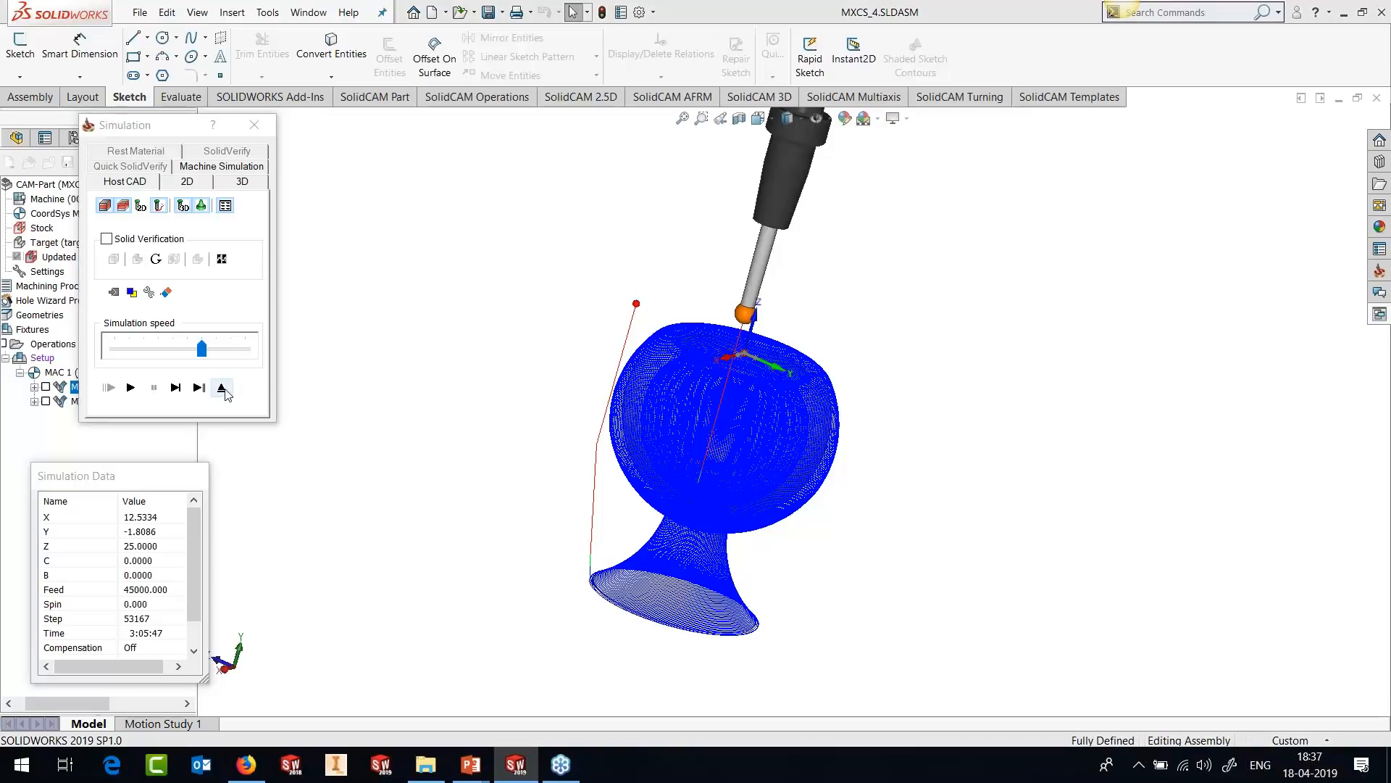
Open the MX_CS_faces_1 operation, examine the picture of its 16 mm ball nose mill, and close the operation without changes.
{"action": "right_click", "coordinate": [75, 404]}
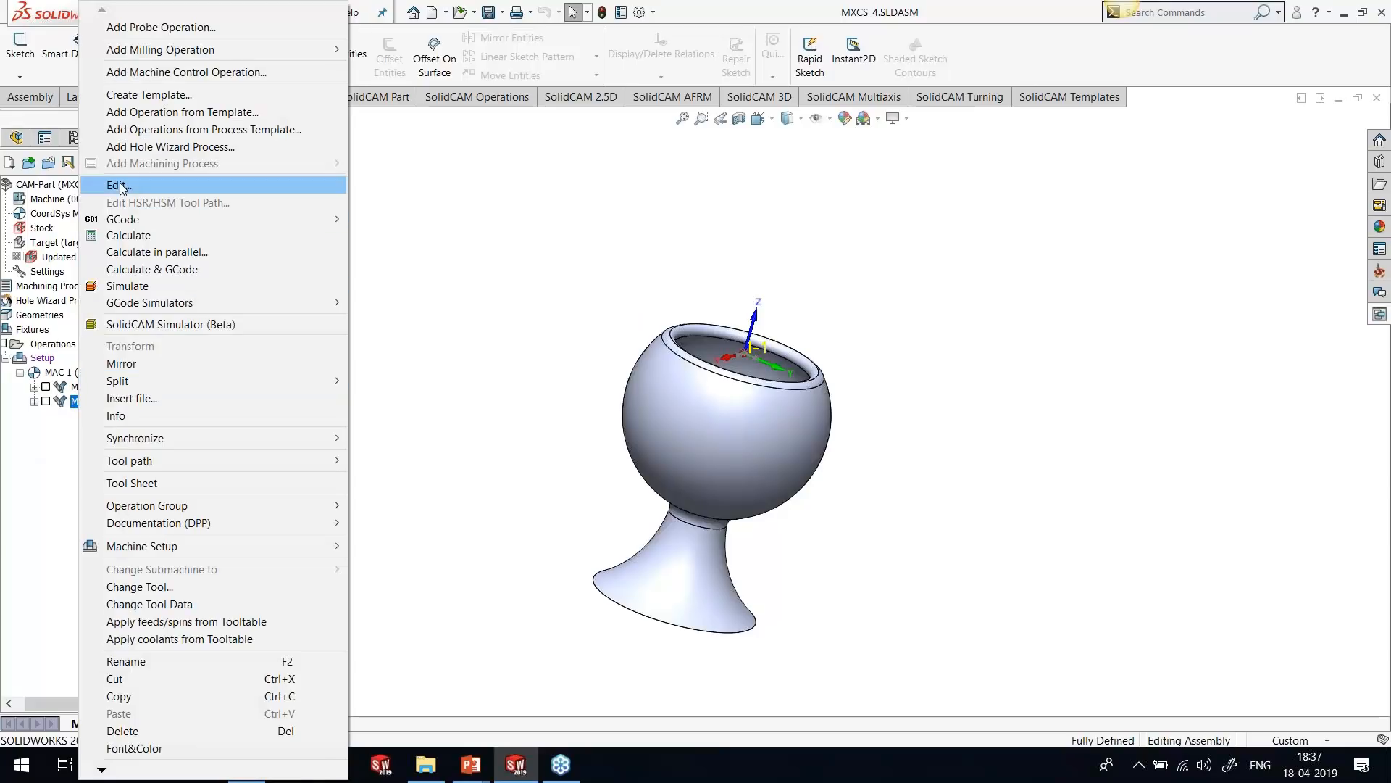
{"action": "left_click", "coordinate": [119, 185]}
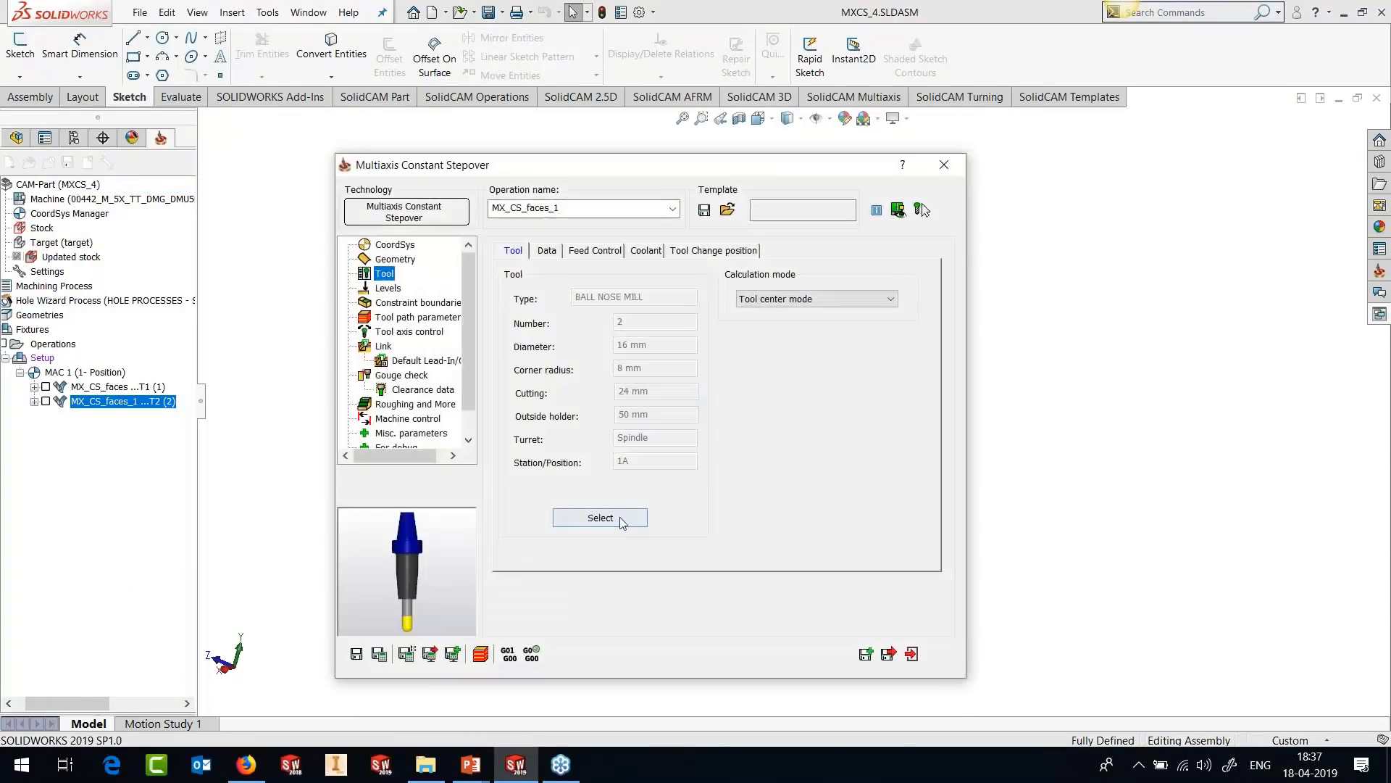
{"action": "left_click", "coordinate": [600, 518]}
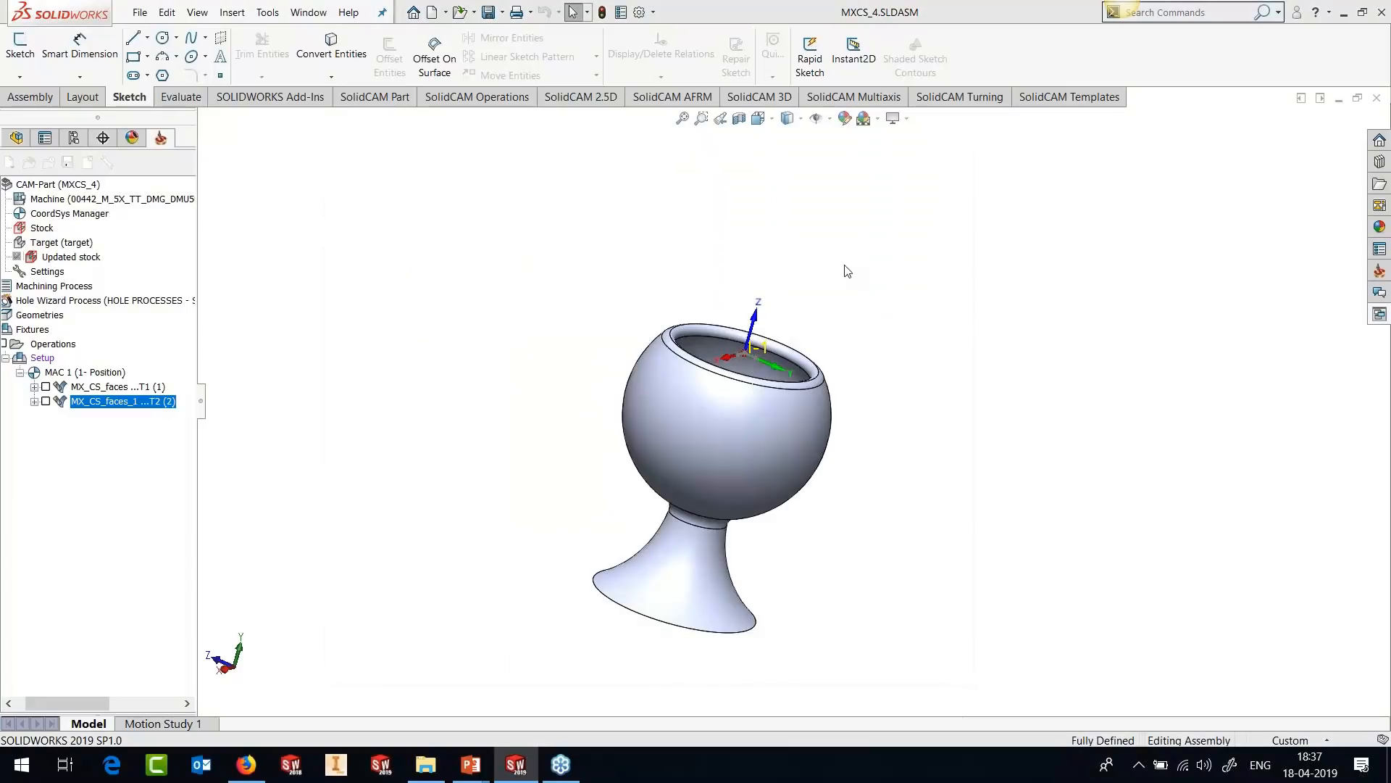
{"action": "left_click", "coordinate": [1018, 186]}
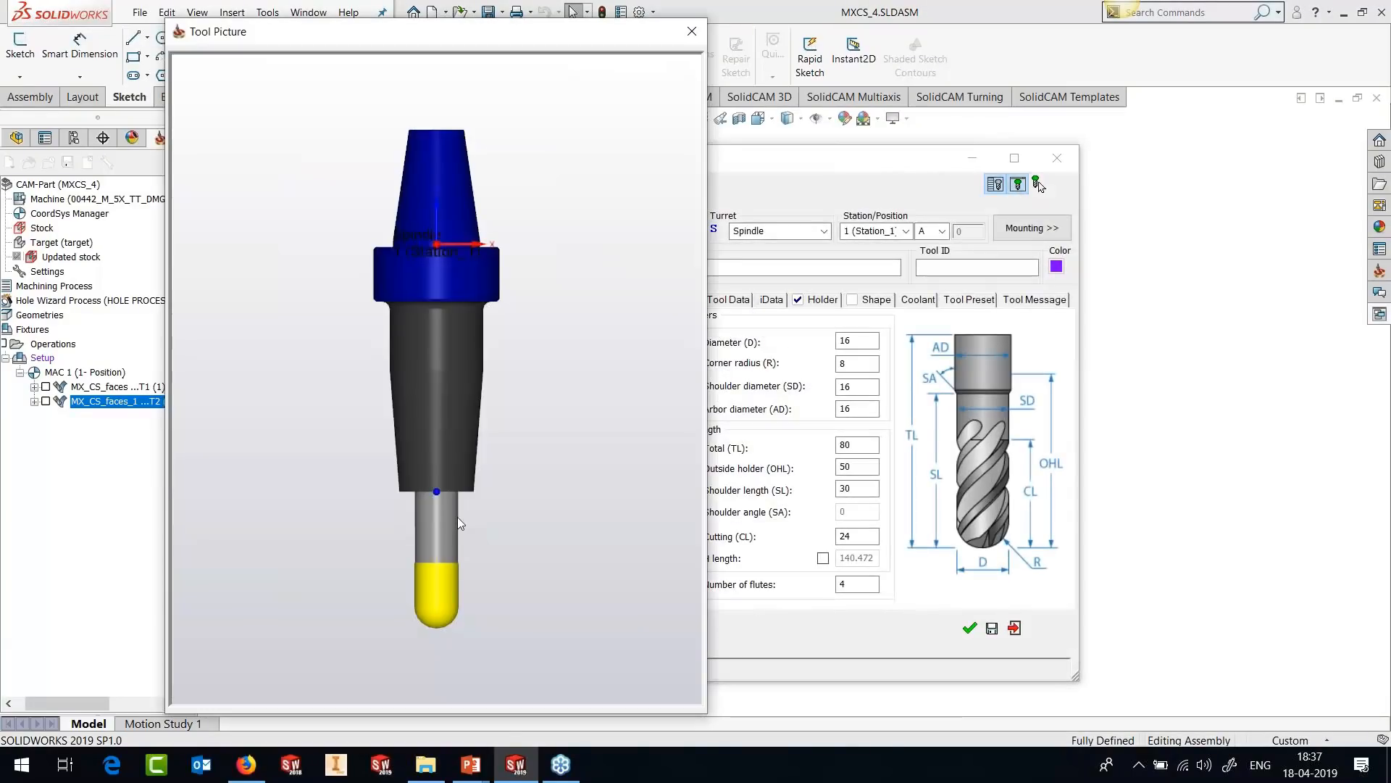
{"action": "left_click", "coordinate": [692, 32]}
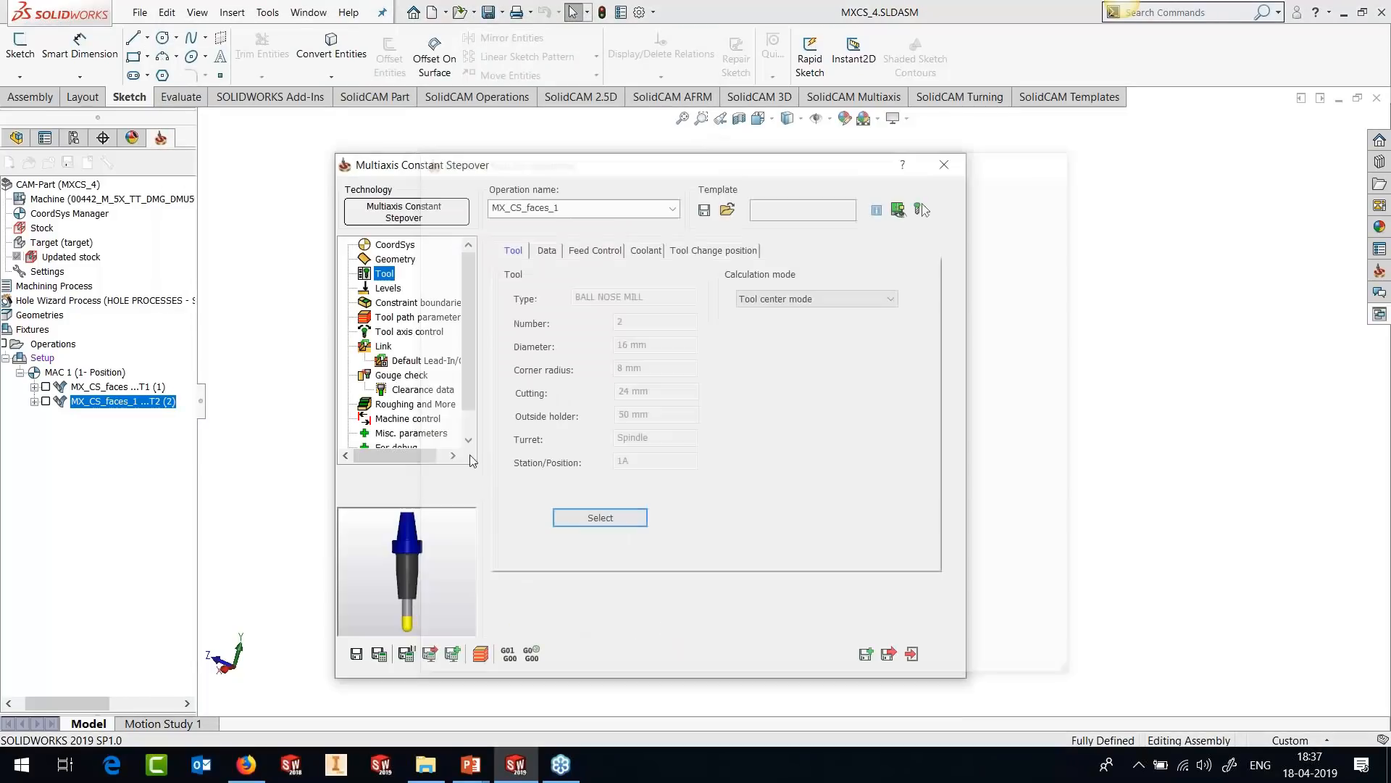
{"action": "left_click", "coordinate": [910, 655]}
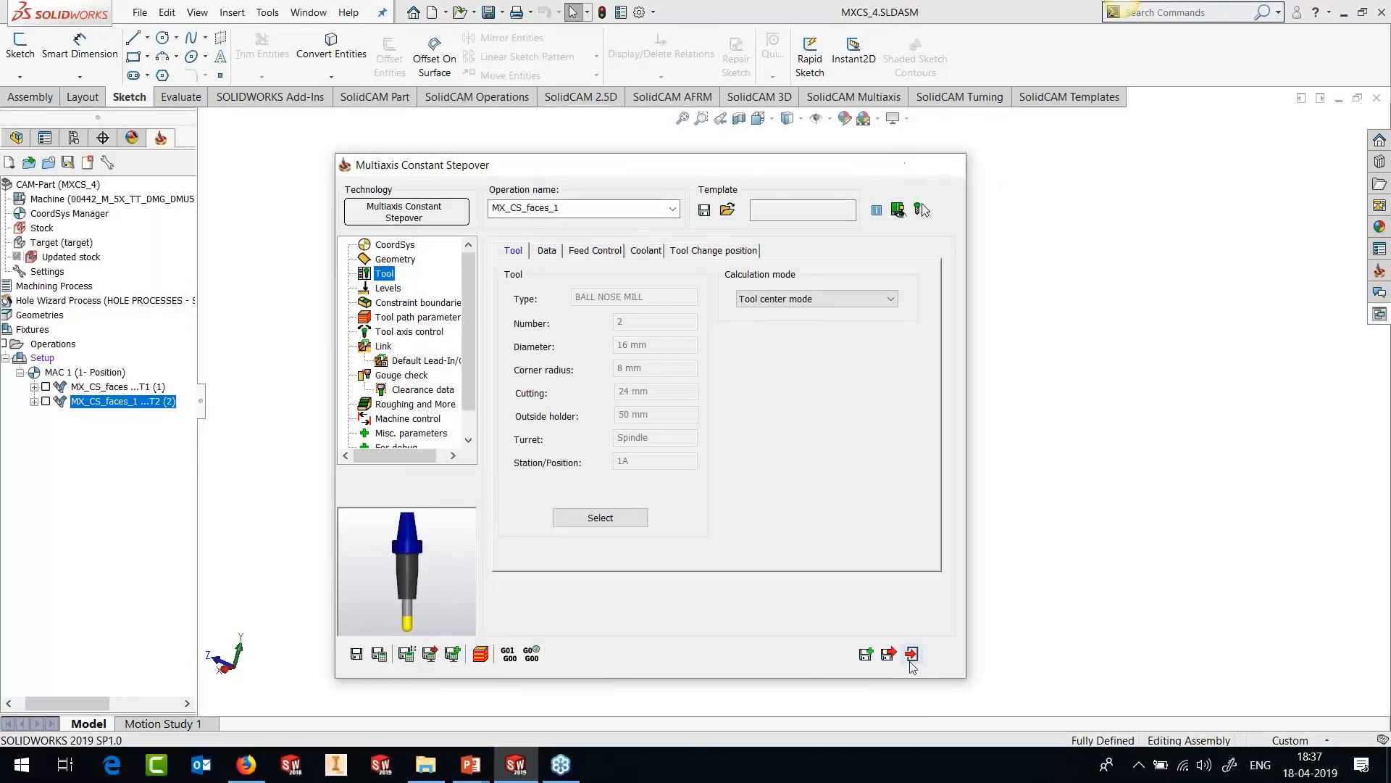
Display the MX_CS_faces_1 toolpath on the goblet and examine it around the bowl and foot.
{"action": "left_click", "coordinate": [45, 400]}
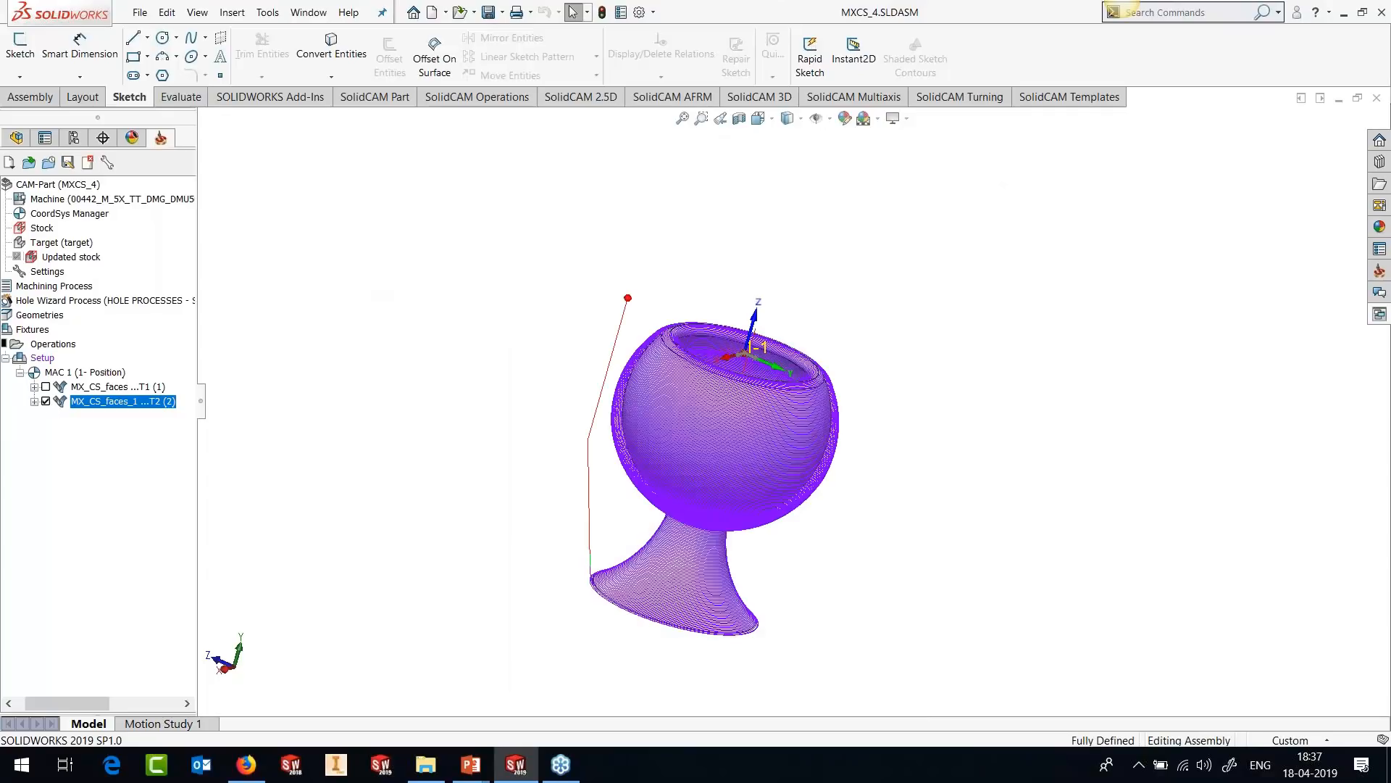
{"action": "scroll", "coordinate": [721, 556], "scroll_direction": "down", "scroll_amount": 5}
{"action": "middle_click_drag", "start_coordinate": [726, 544], "coordinate": [744, 513]}
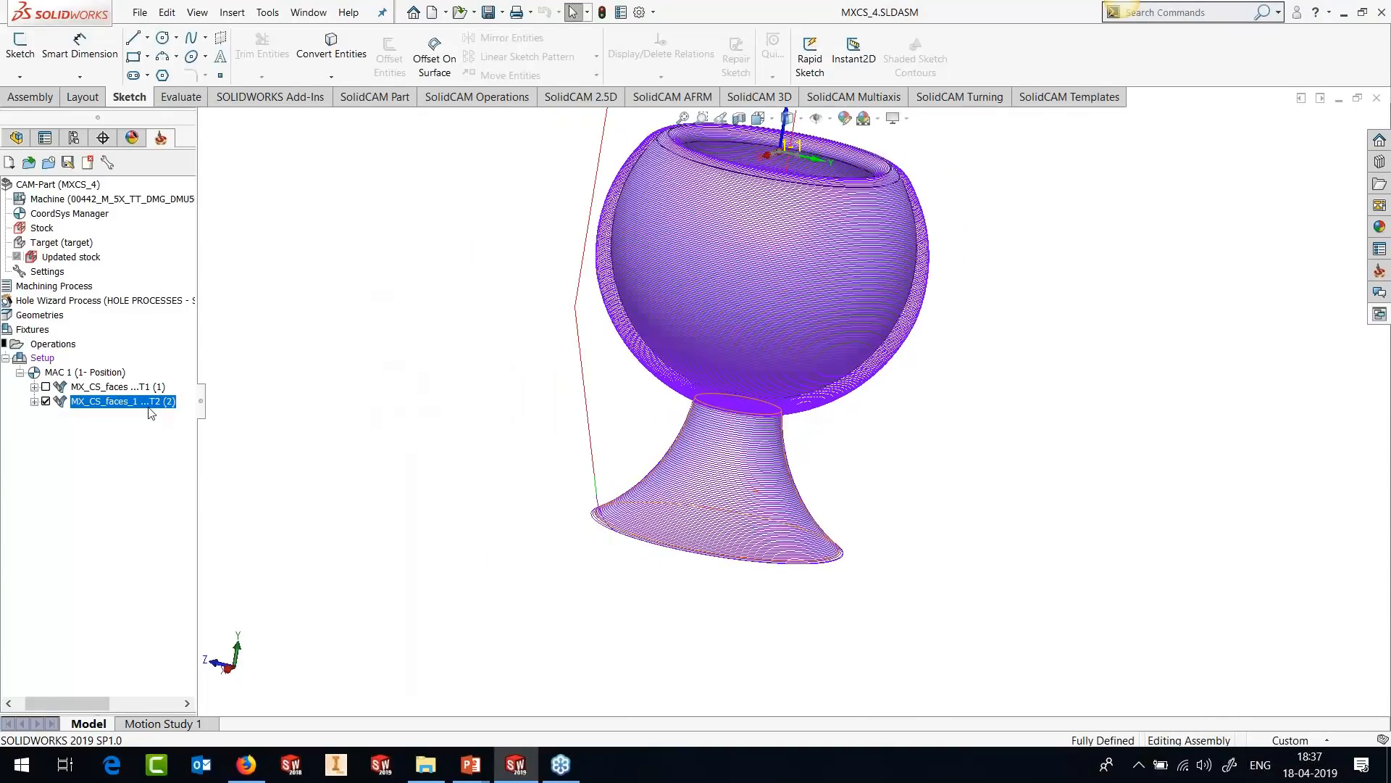
Simulate the MX_CS_faces_1 operation and pause it at the goblet's foot to examine the ball nose mill's position from another side.
{"action": "right_click", "coordinate": [150, 406]}
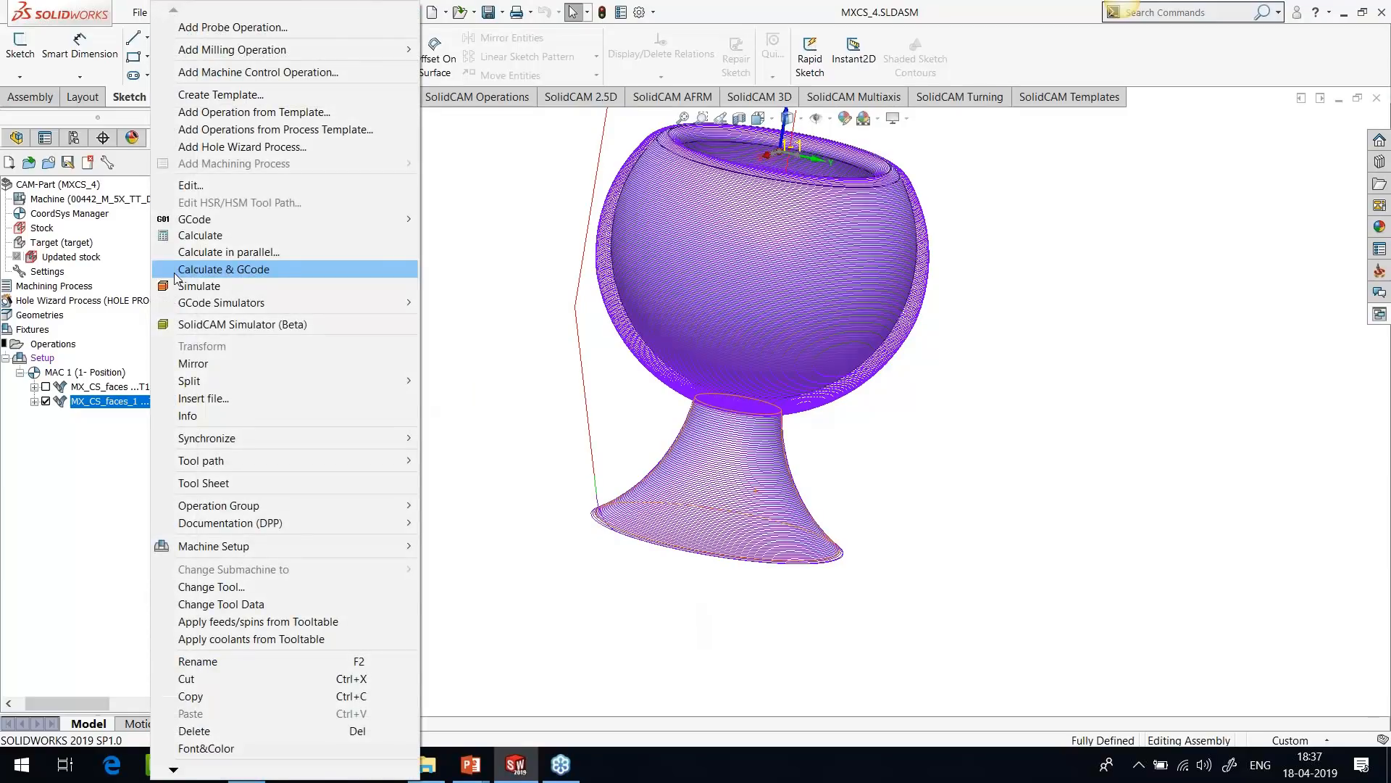
{"action": "left_click", "coordinate": [177, 287]}
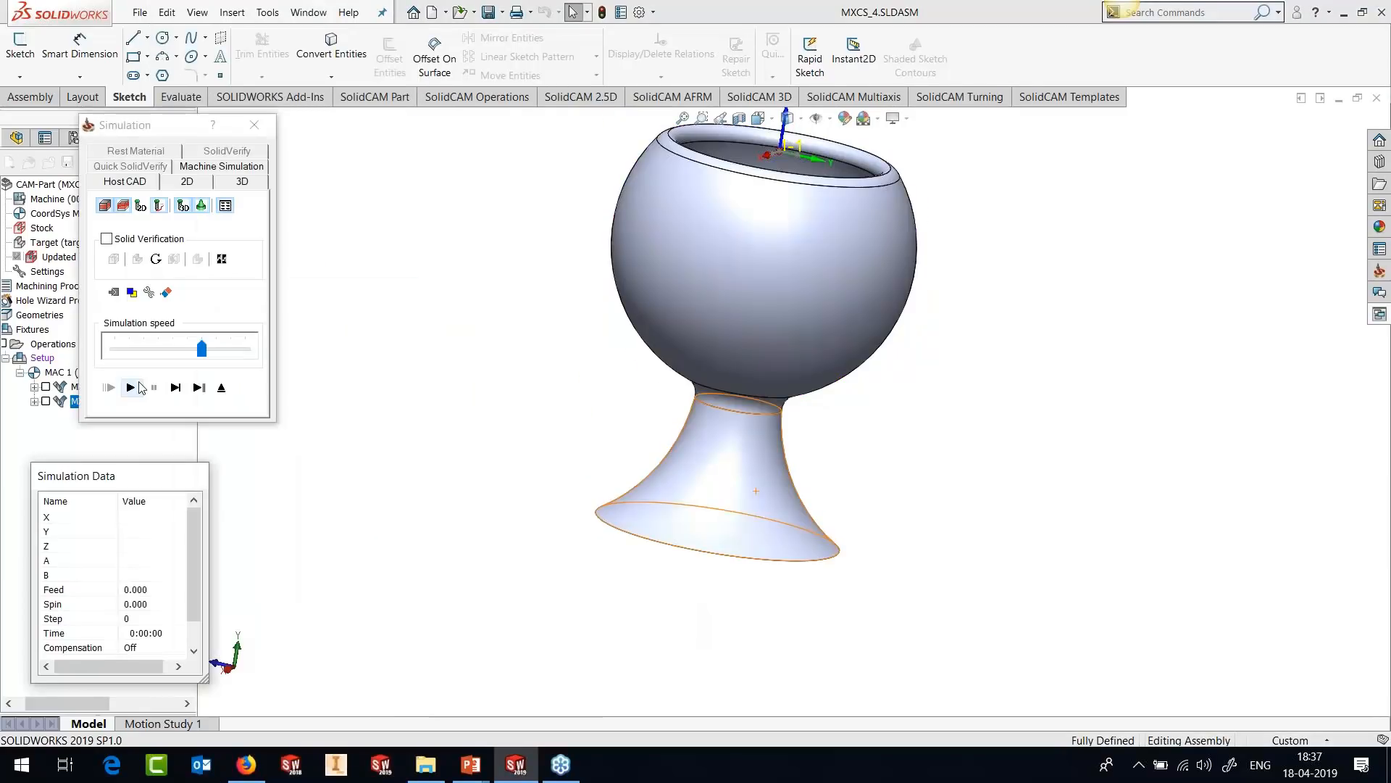
{"action": "left_click", "coordinate": [135, 388]}
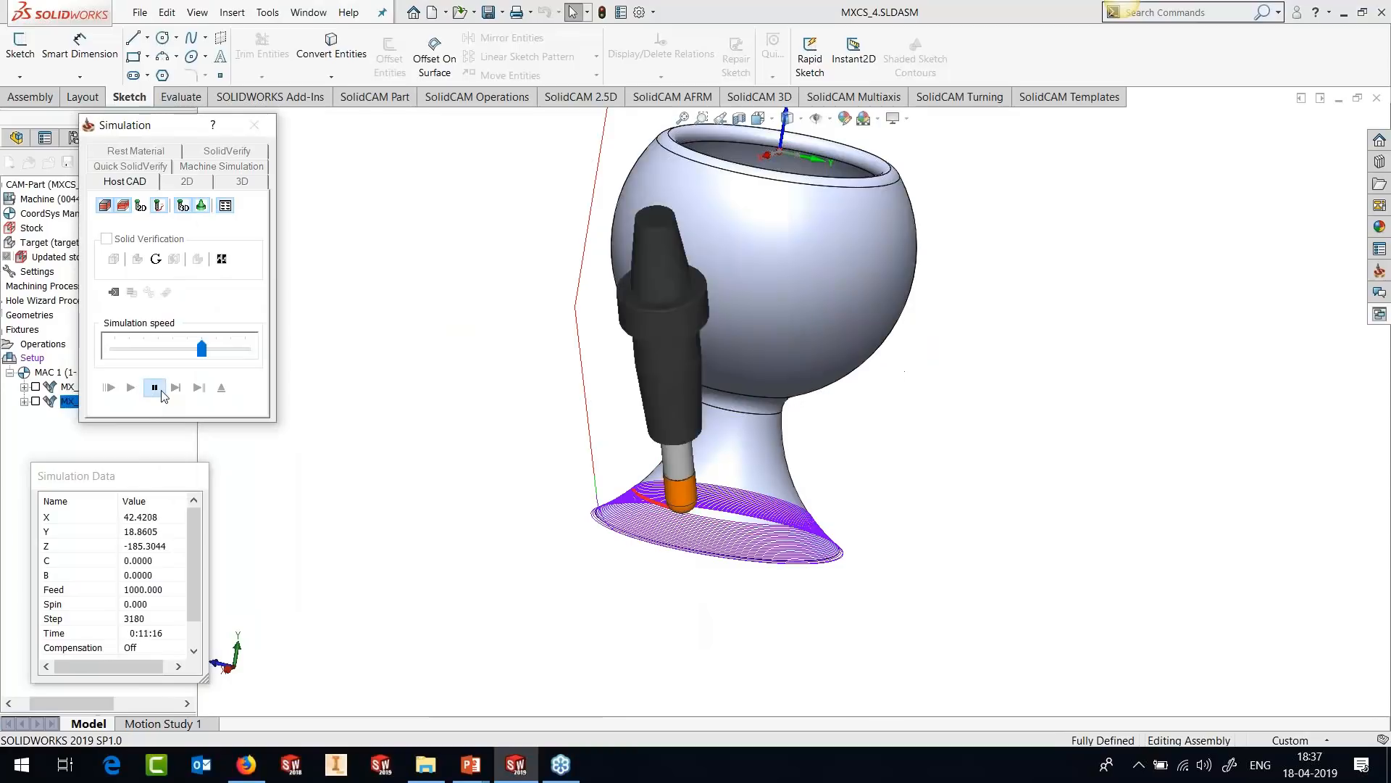
{"action": "left_click", "coordinate": [156, 390]}
{"action": "middle_click_drag", "start_coordinate": [732, 319], "coordinate": [486, 312]}
Resume the MX_CS_faces_1 simulation at a higher speed, watch it through to the bowl's interior, and exit the simulation.
{"action": "left_click", "coordinate": [129, 391]}
{"action": "left_click", "coordinate": [129, 389]}
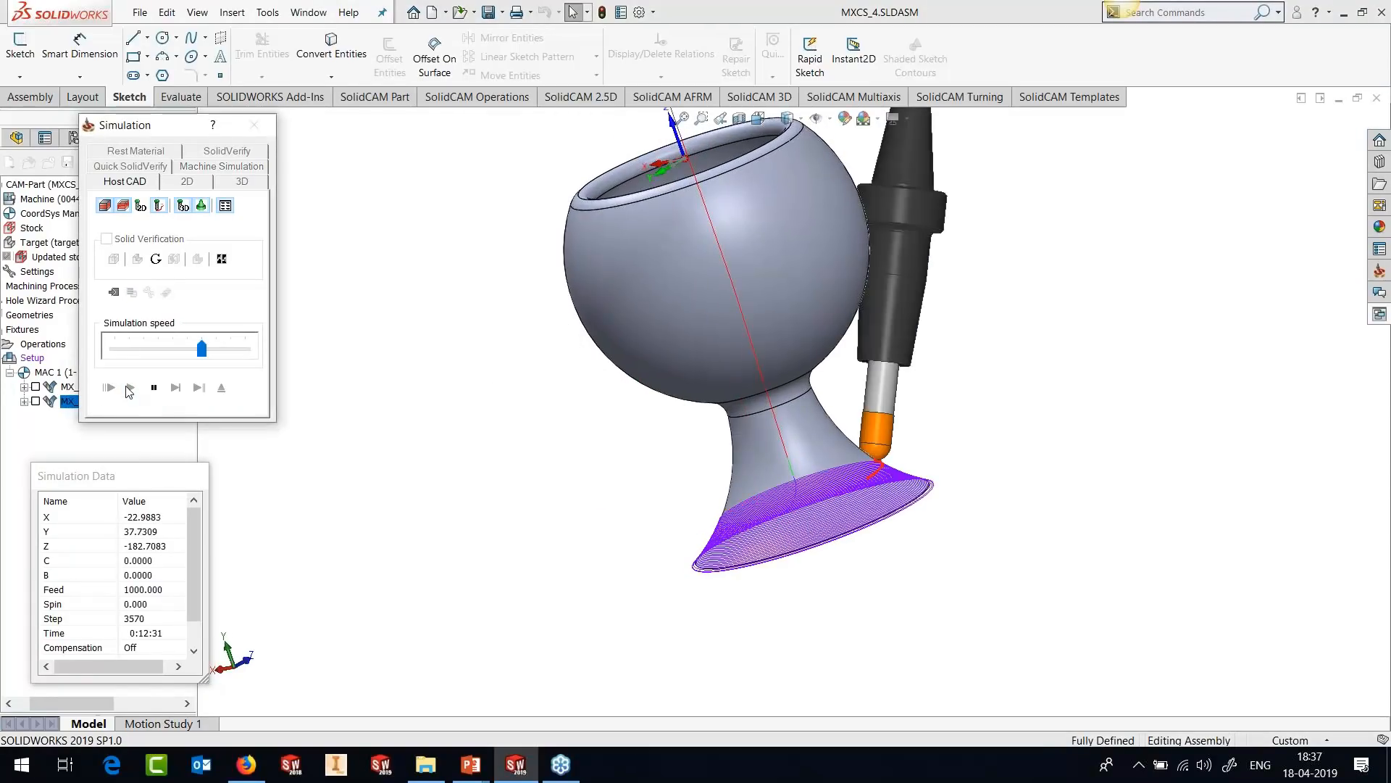
{"action": "left_click_drag", "start_coordinate": [201, 348], "coordinate": [232, 352]}
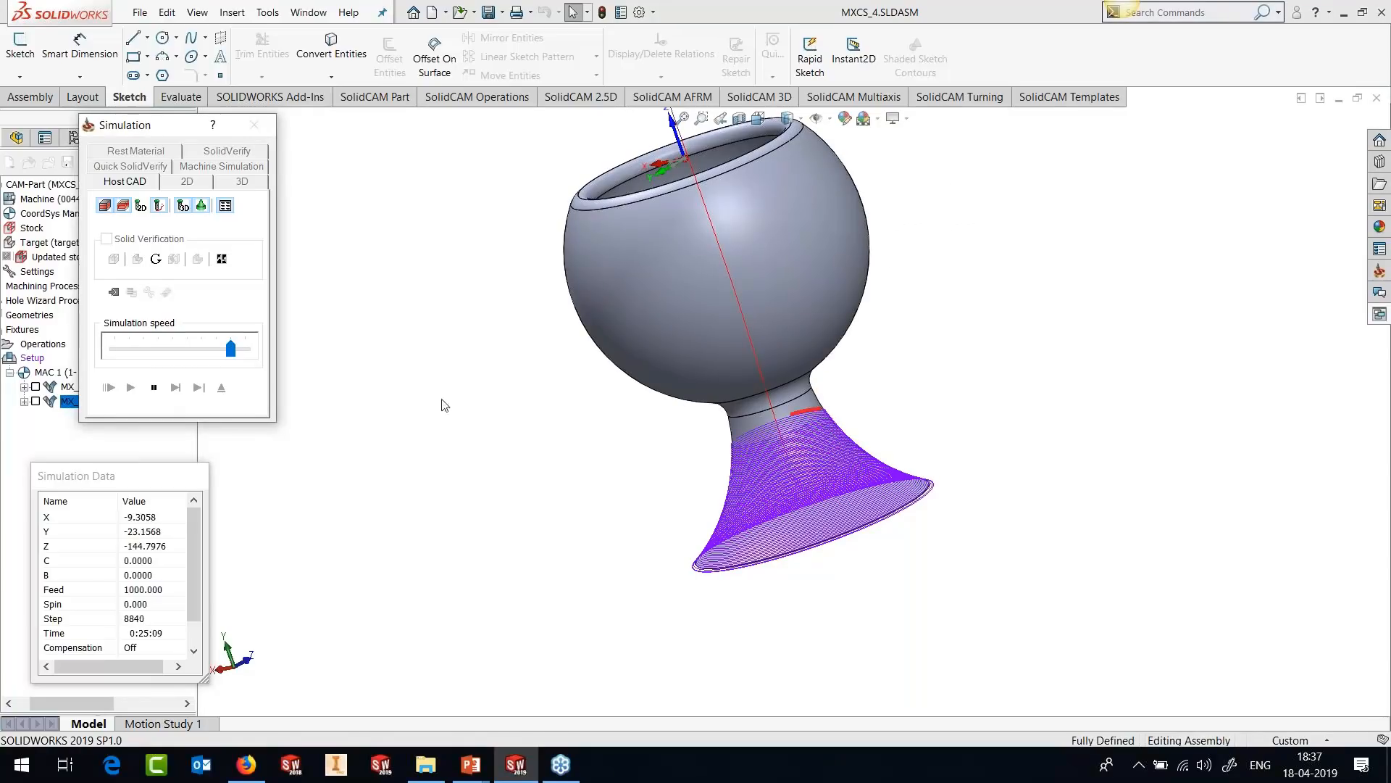
{"action": "middle_click_drag", "start_coordinate": [626, 434], "coordinate": [714, 398]}
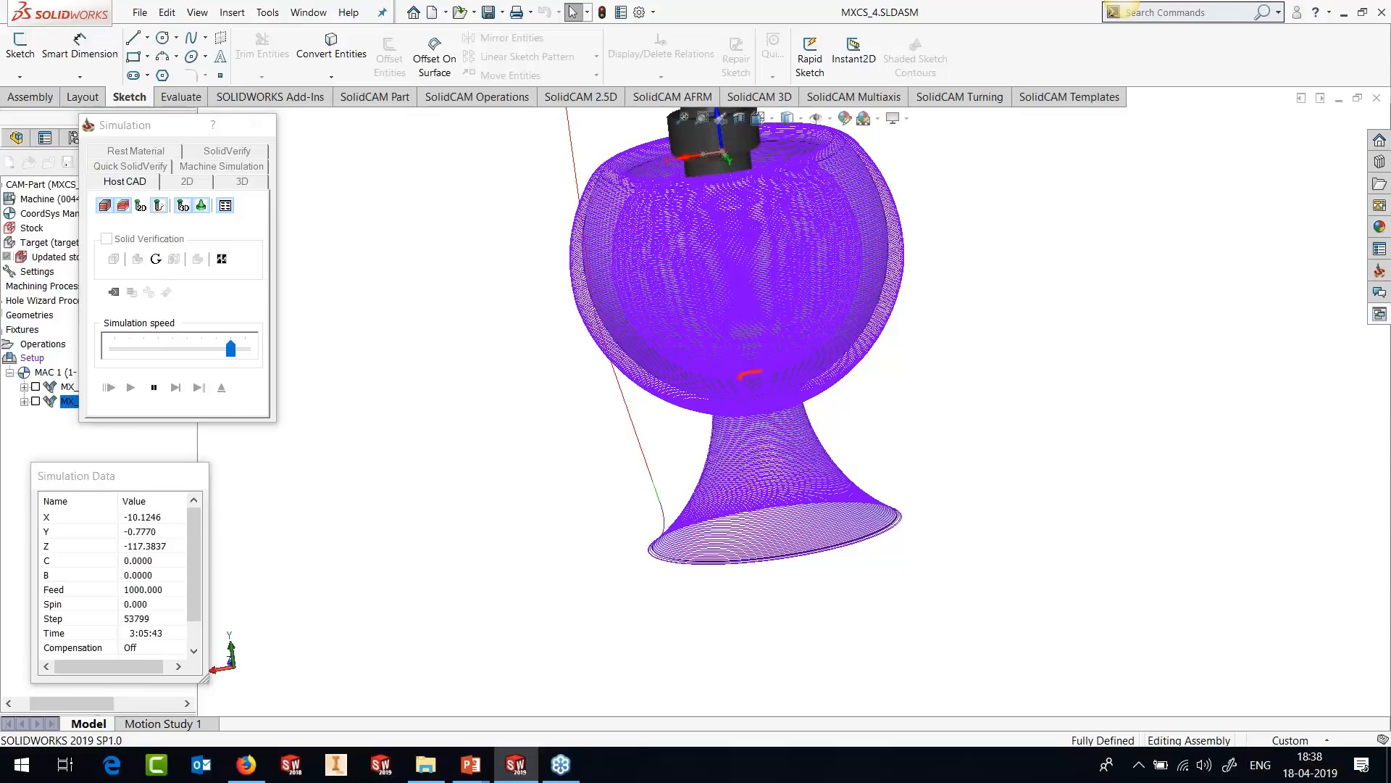
{"action": "left_click", "coordinate": [222, 388]}
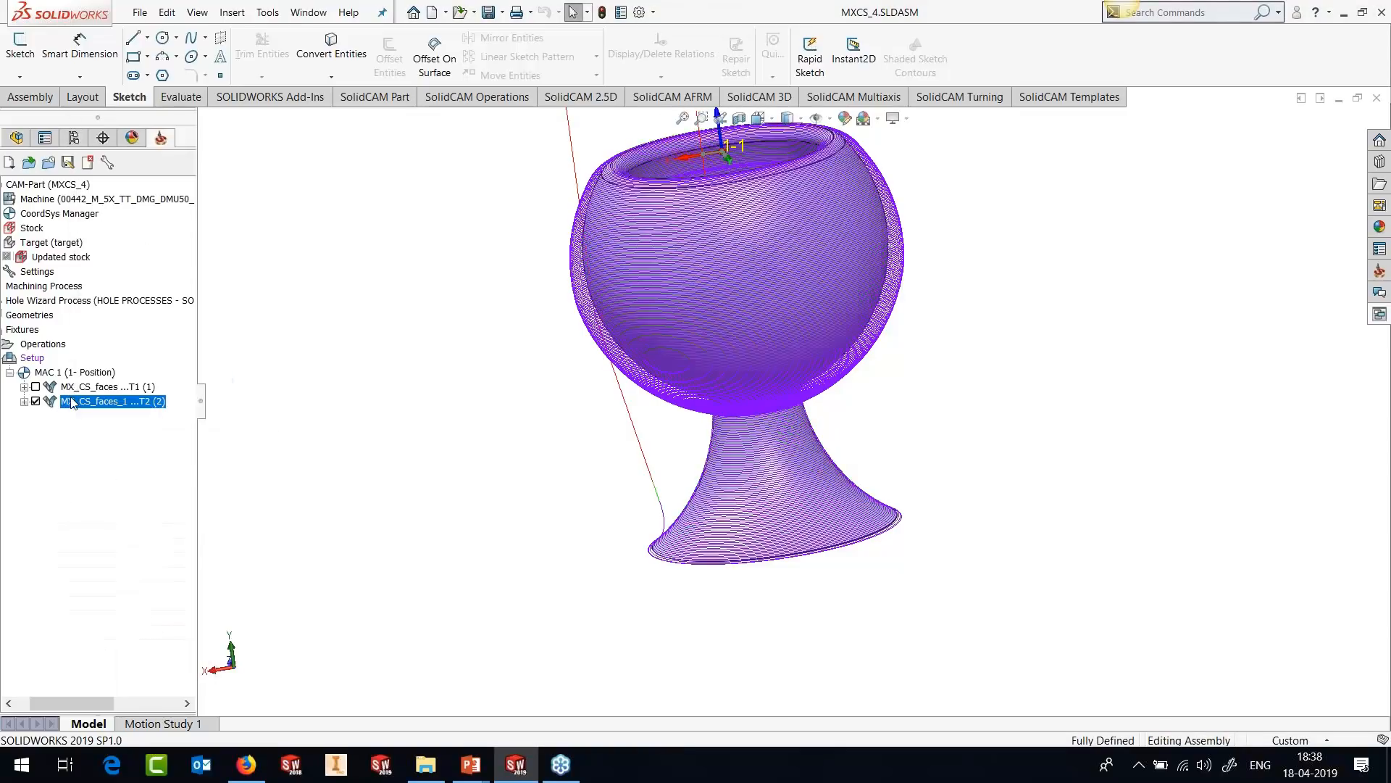
{"action": "right_click", "coordinate": [68, 400]}
{"action": "left_click", "coordinate": [162, 185]}
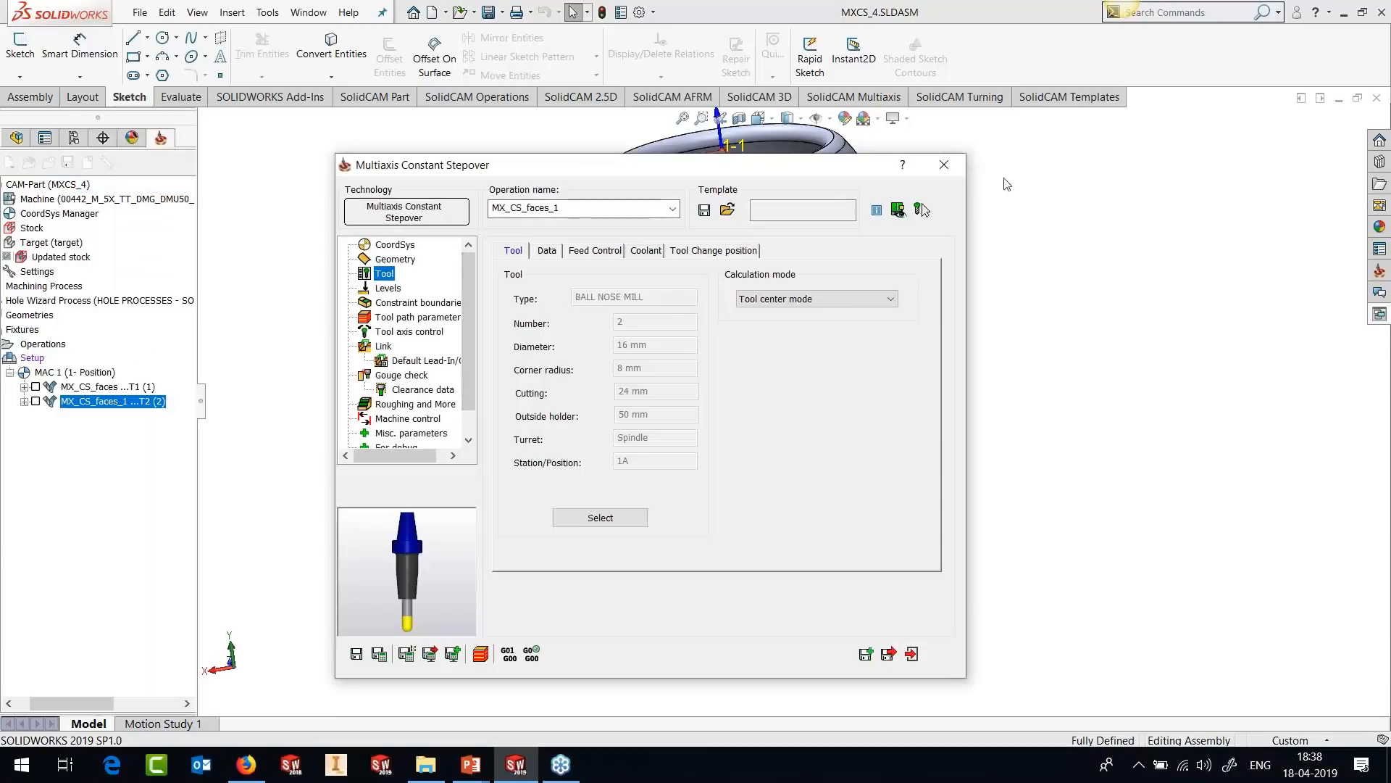
{"action": "left_click", "coordinate": [944, 164]}
Start a new Sim. 5-Axis Milling operation and choose the Morph between two boundary curves technology.
{"action": "right_click", "coordinate": [135, 402]}
{"action": "mouse_move", "coordinate": [326, 50]}
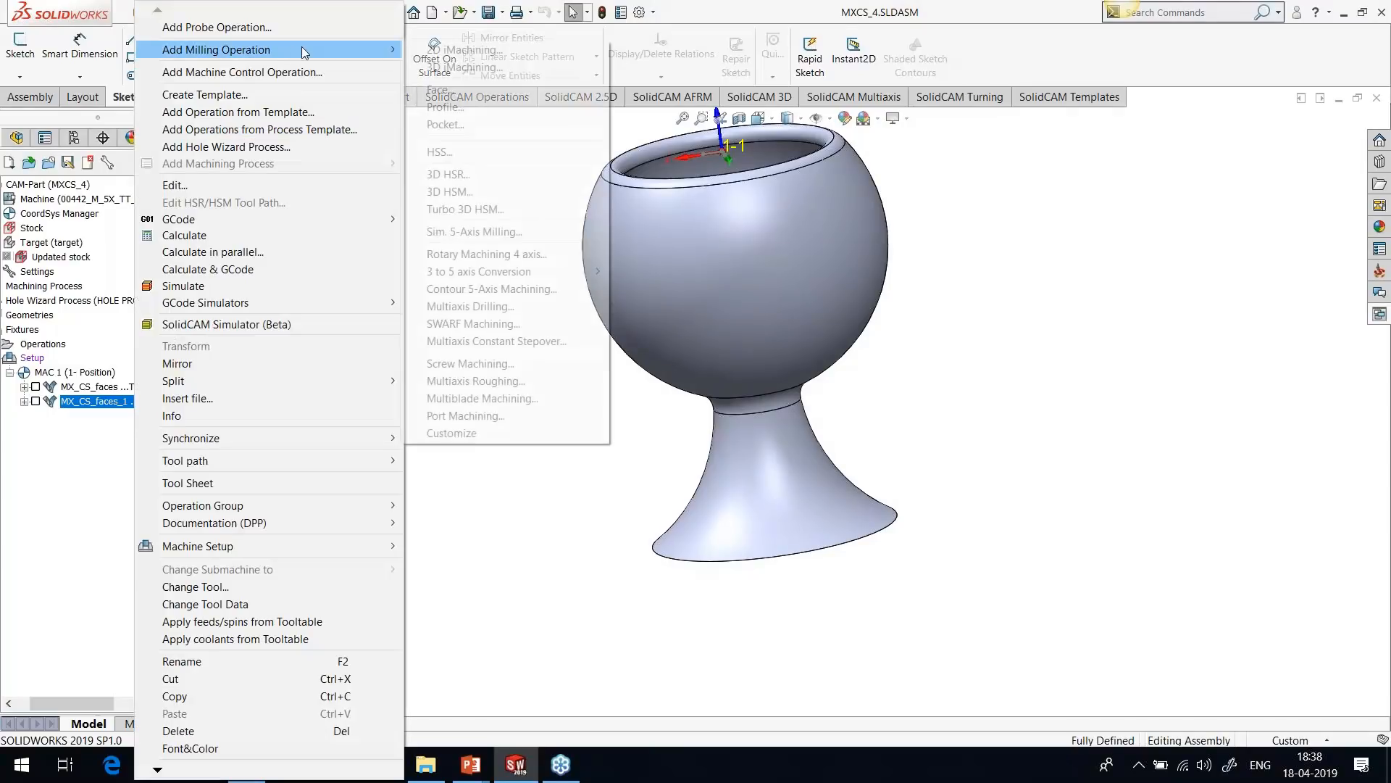
{"action": "left_click", "coordinate": [505, 239]}
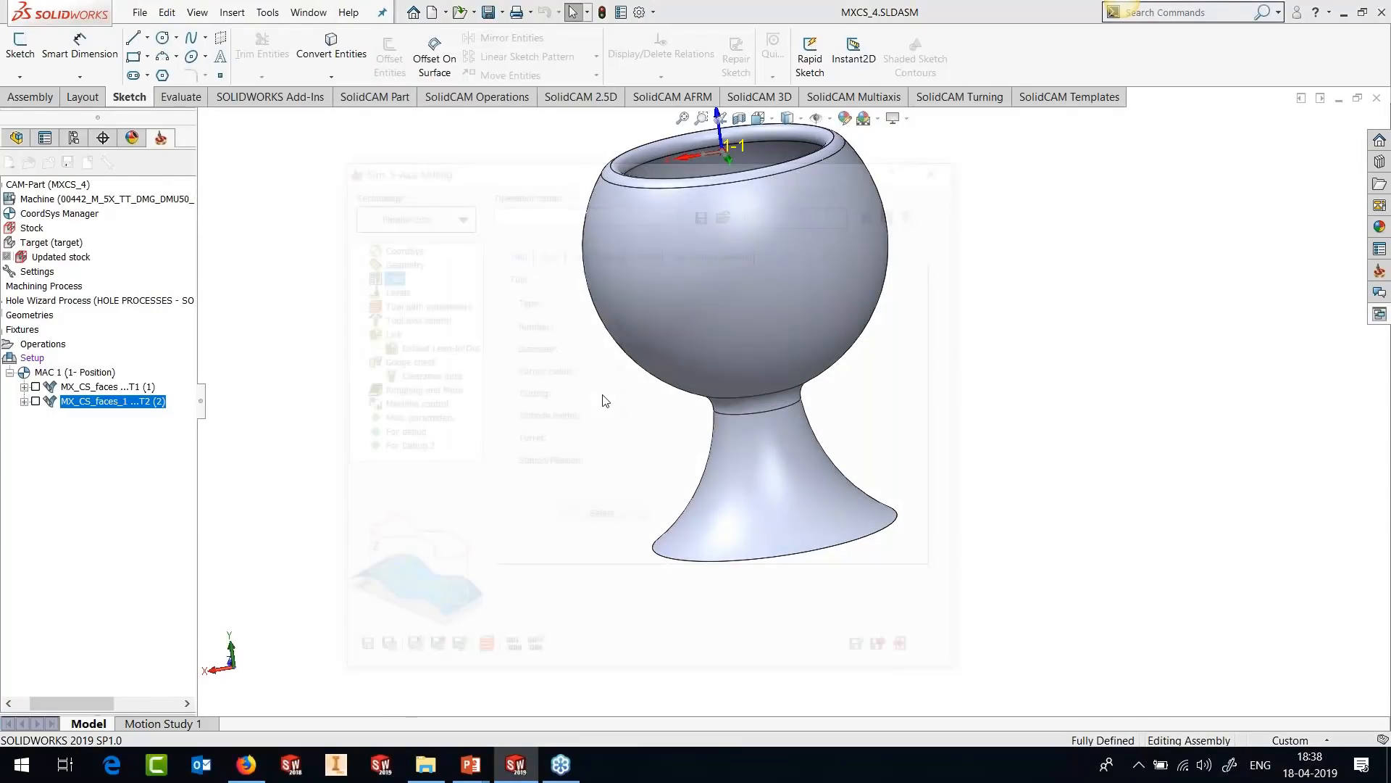
{"action": "left_click", "coordinate": [408, 215]}
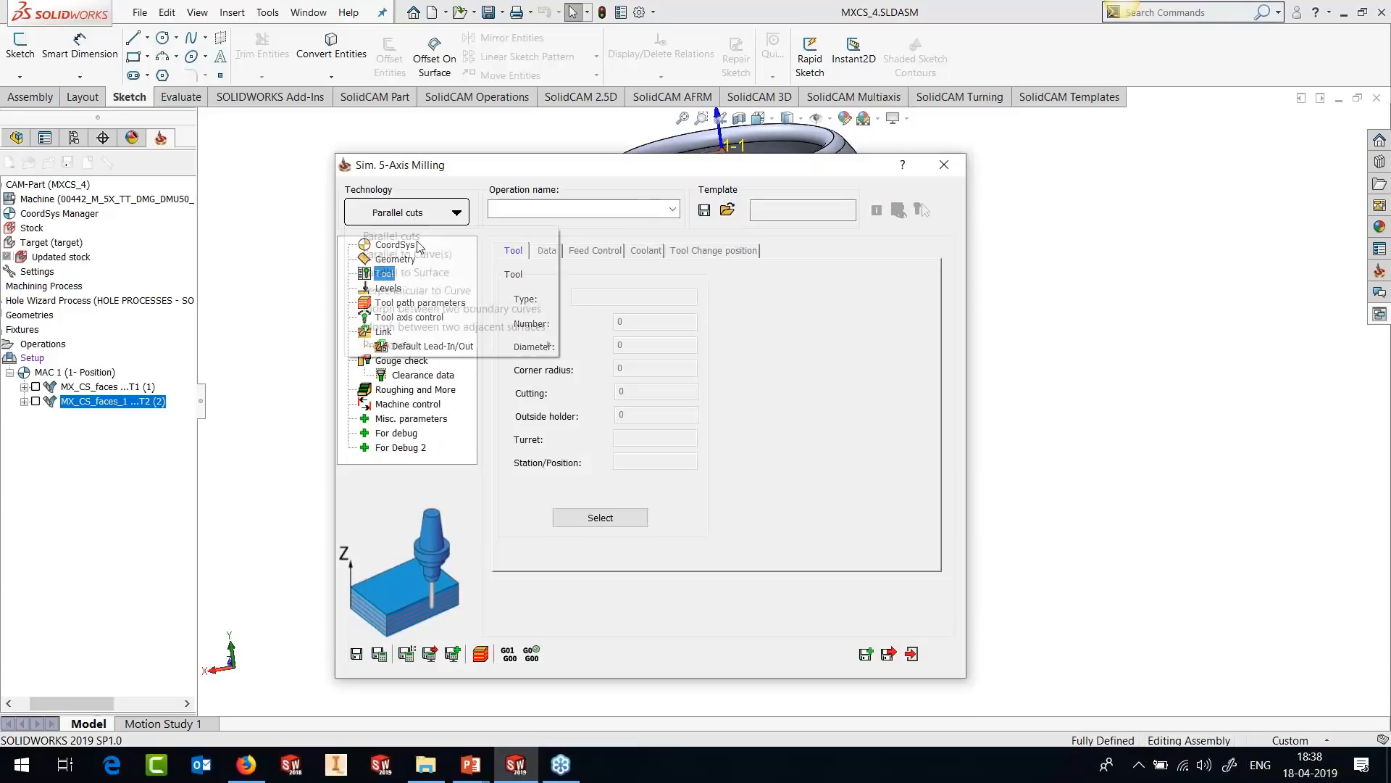
{"action": "left_click", "coordinate": [423, 310]}
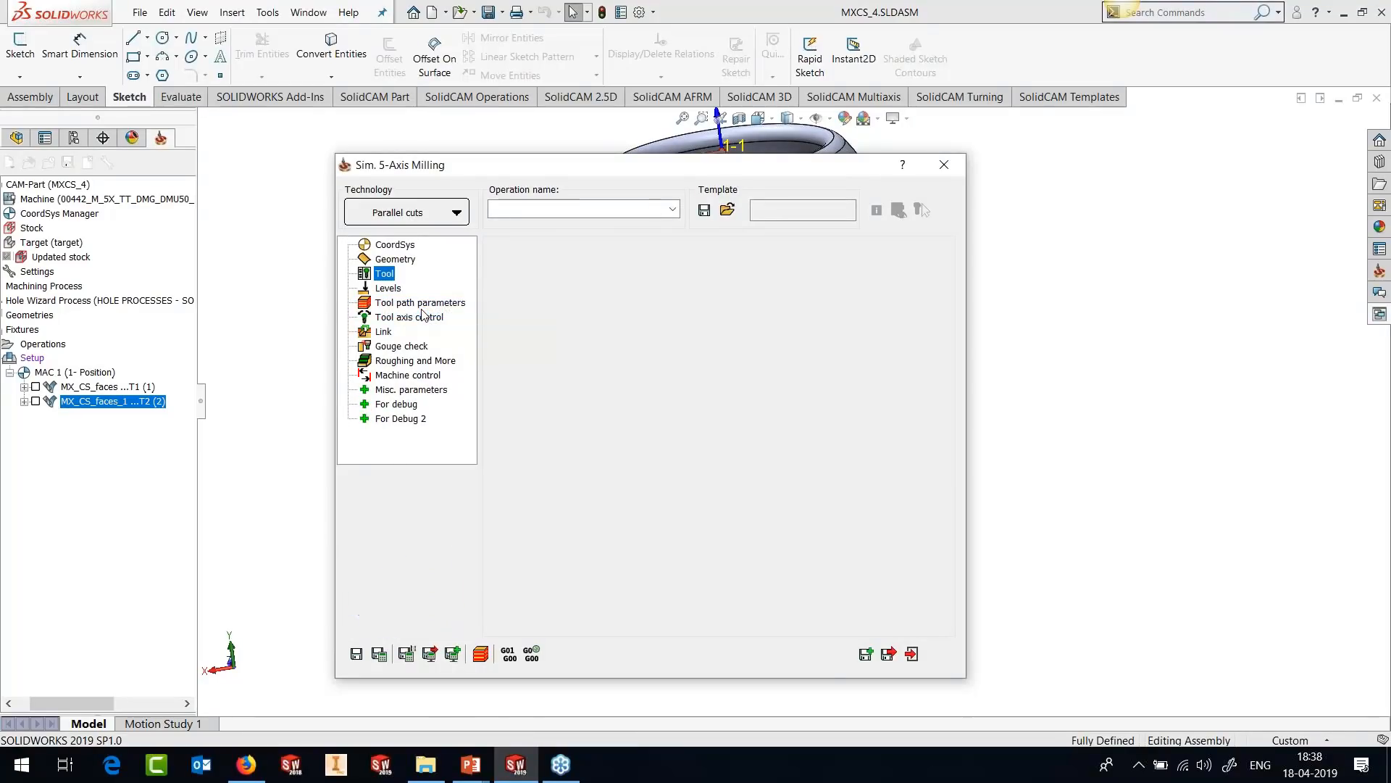
Set the tool path's step over calculation to Exact and close the Sim. 5-Axis Milling operation without saving it.
{"action": "left_click", "coordinate": [412, 303]}
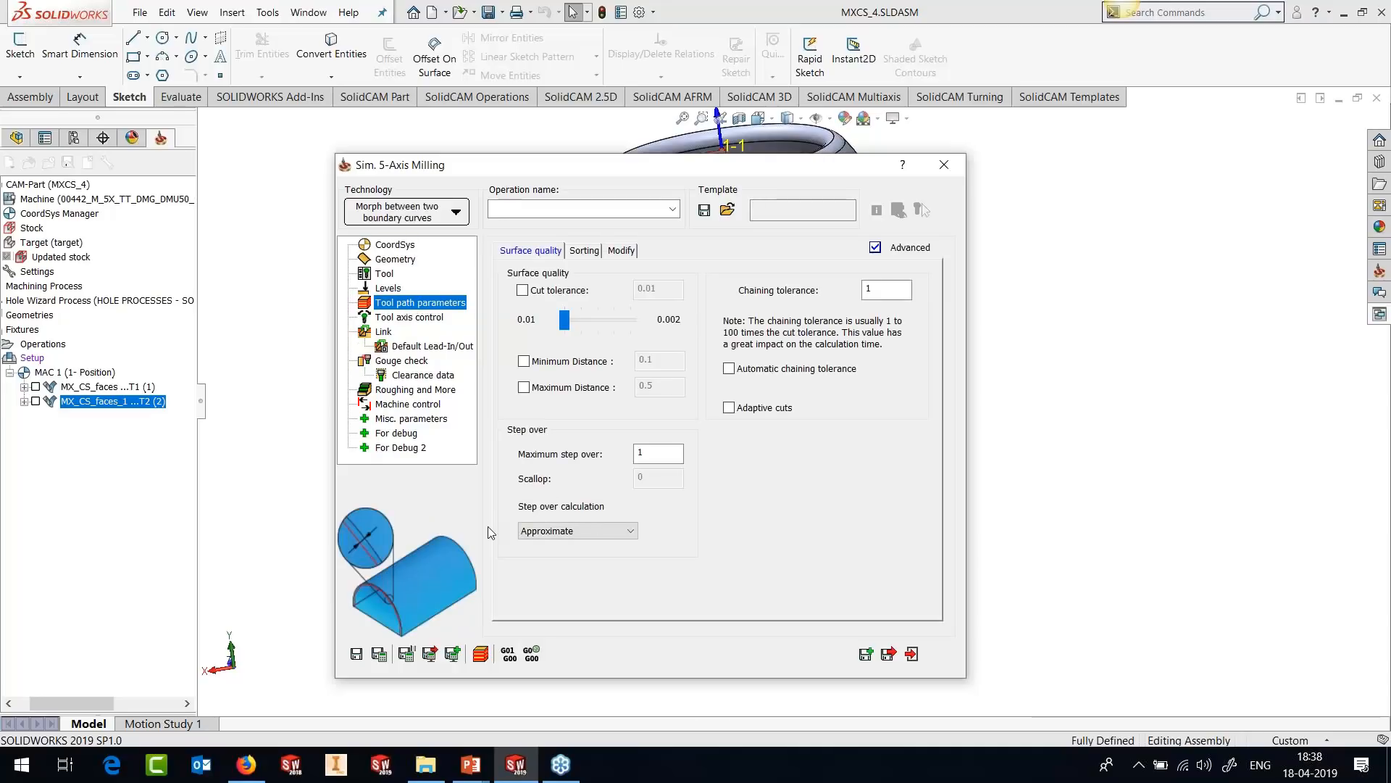
{"action": "left_click", "coordinate": [590, 532]}
{"action": "left_click", "coordinate": [594, 547]}
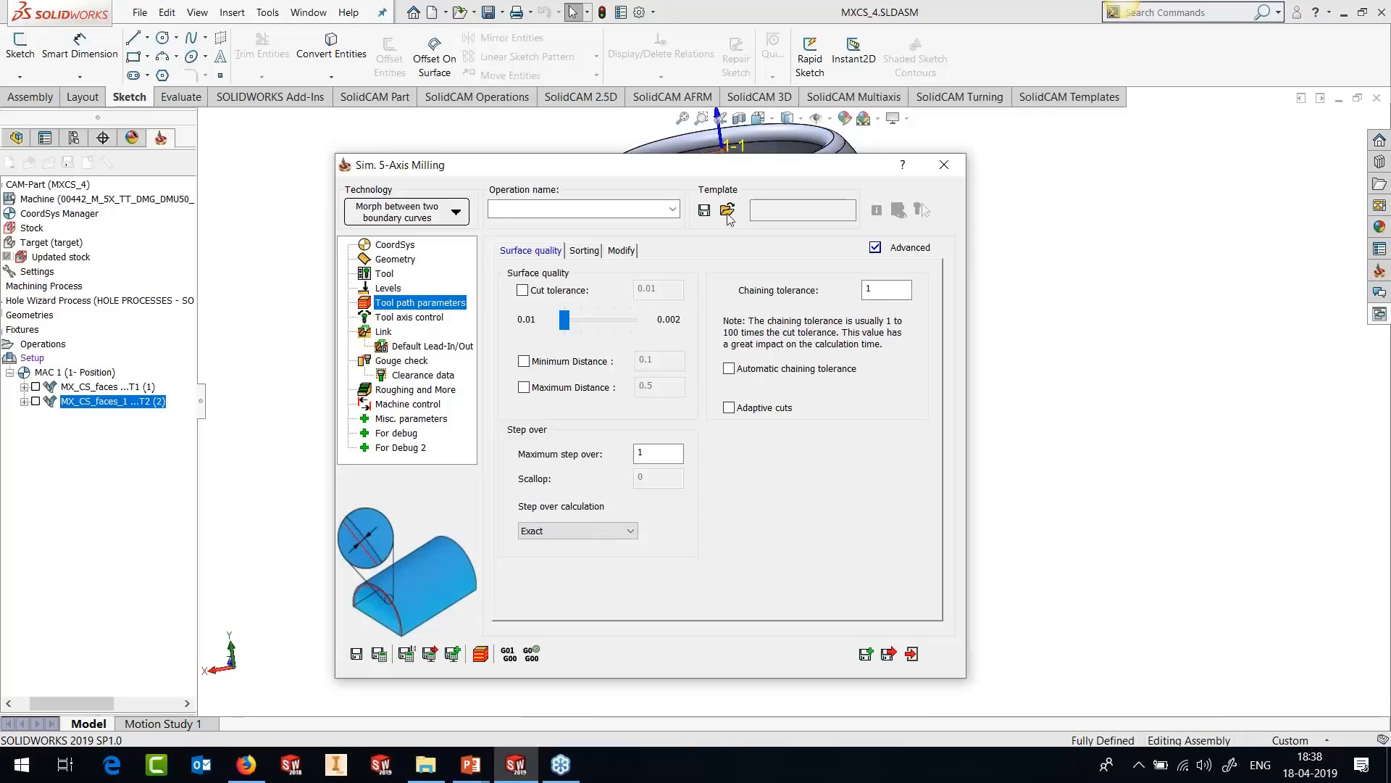
{"action": "left_click", "coordinate": [944, 164]}
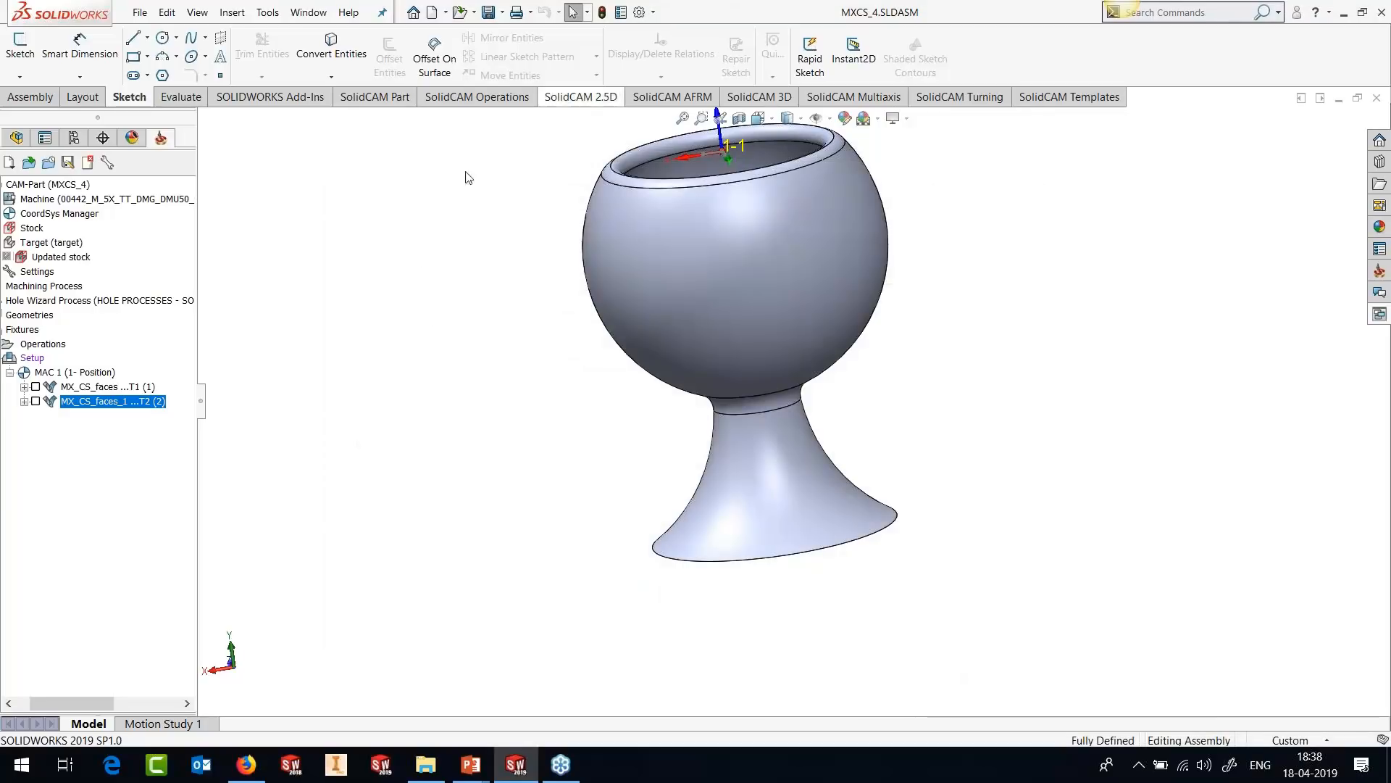
Open the MX_CS_faces_1 operation and examine the output format choices in its tool axis control settings.
{"action": "scroll", "coordinate": [738, 277], "scroll_direction": "down", "scroll_amount": 1}
{"action": "middle_click_drag", "start_coordinate": [832, 326], "coordinate": [610, 411]}
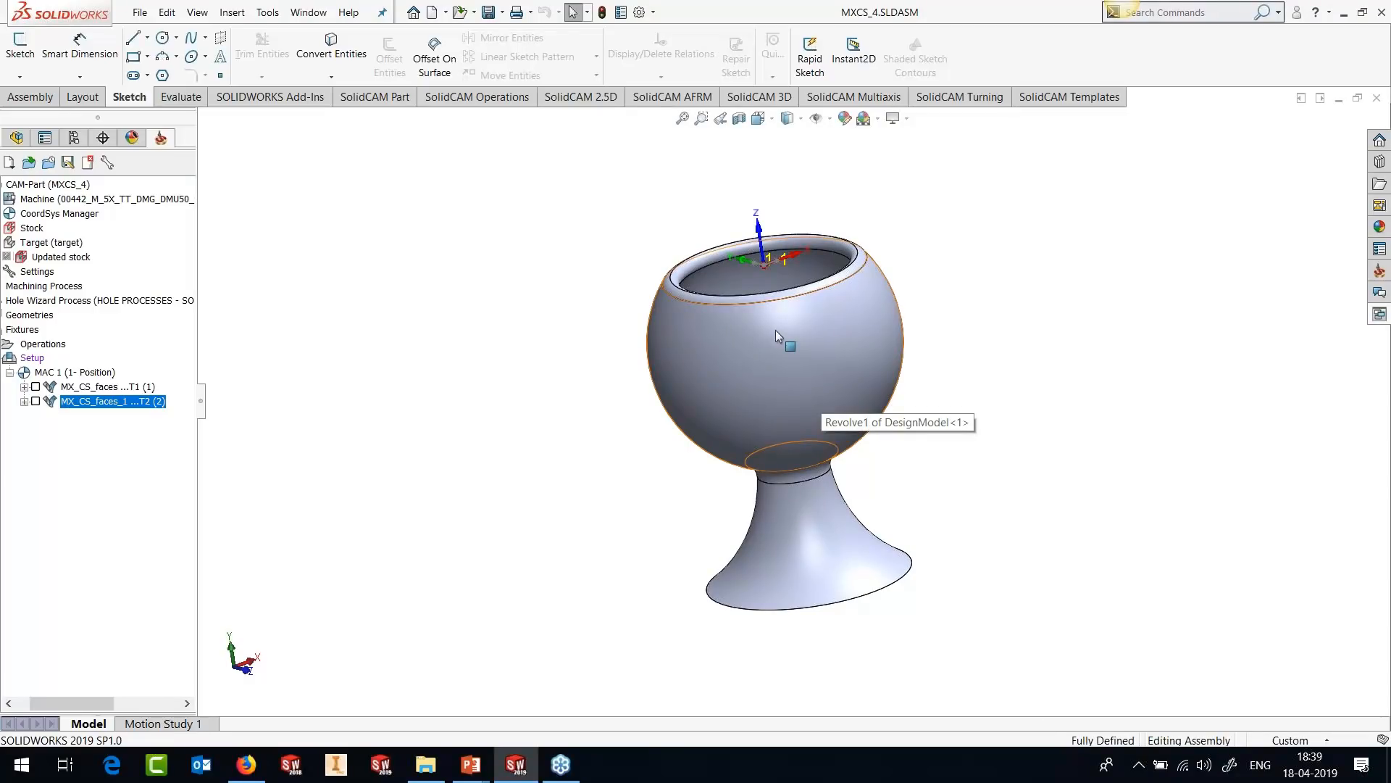
{"action": "scroll", "coordinate": [775, 330], "scroll_direction": "down", "scroll_amount": 2}
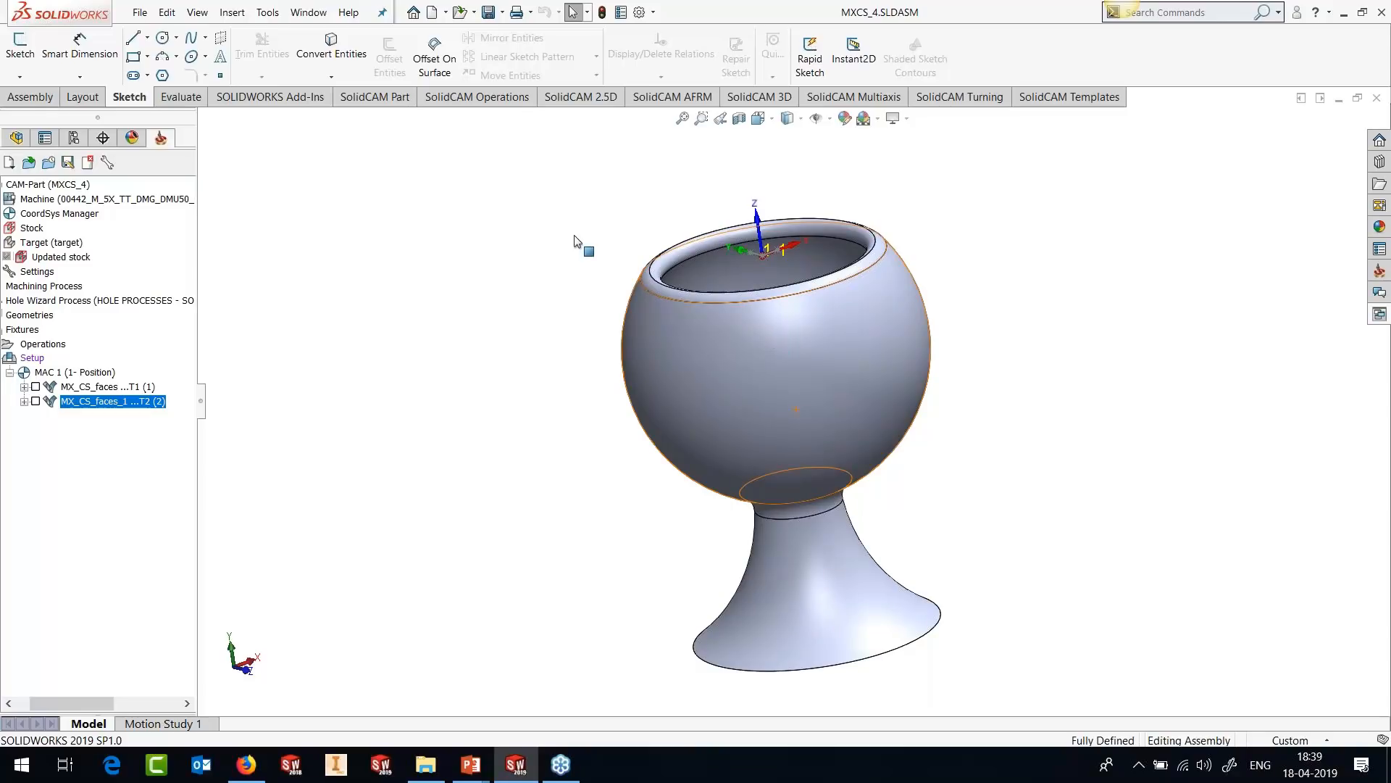
{"action": "right_click", "coordinate": [157, 403]}
{"action": "left_click", "coordinate": [243, 185]}
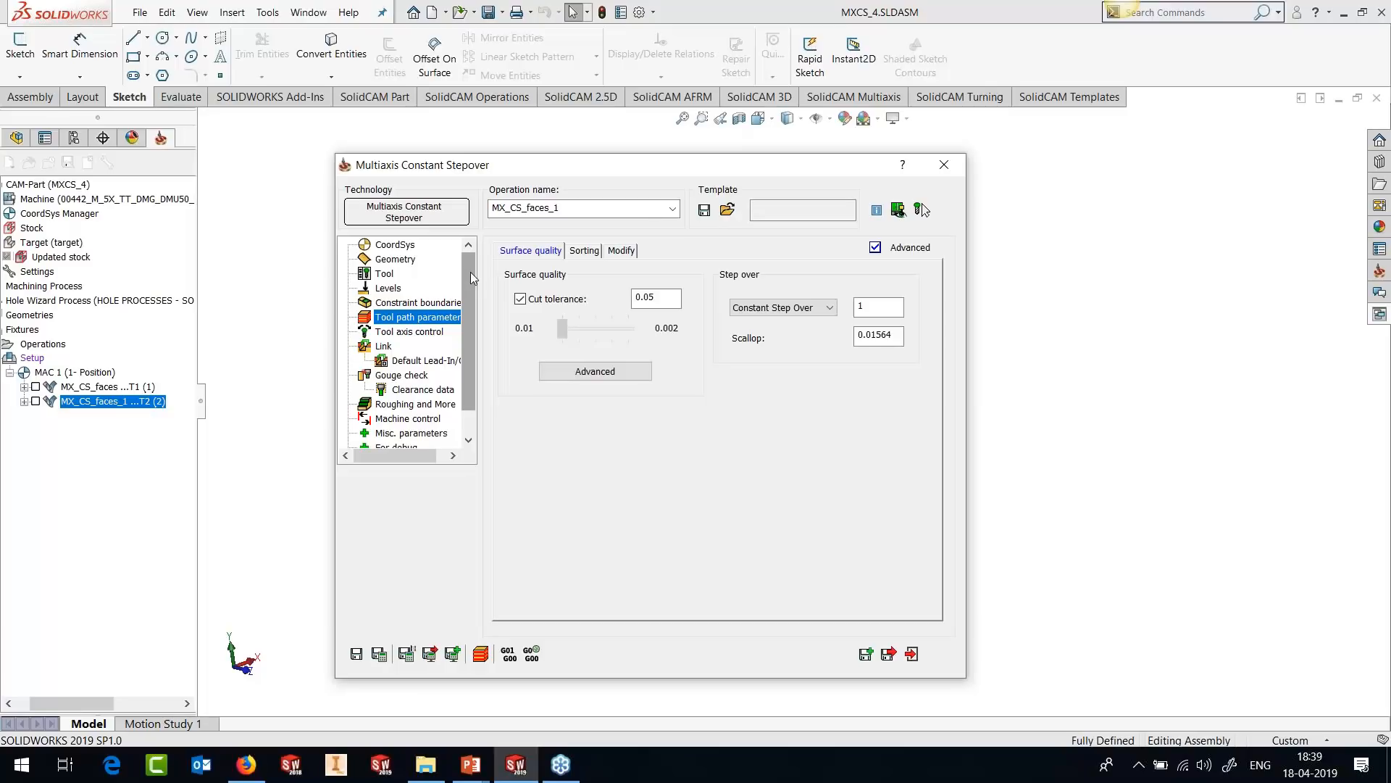
{"action": "left_click", "coordinate": [418, 332]}
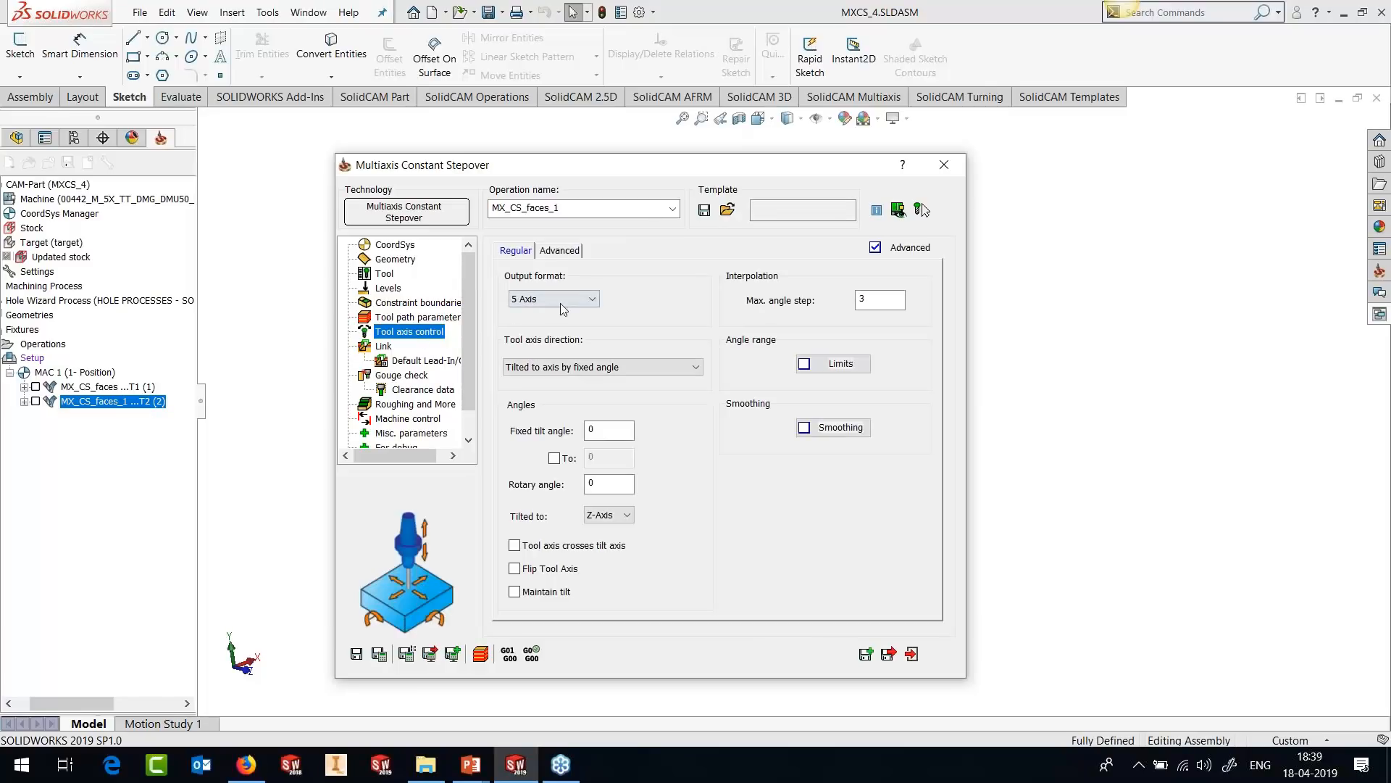
{"action": "left_click", "coordinate": [563, 300]}
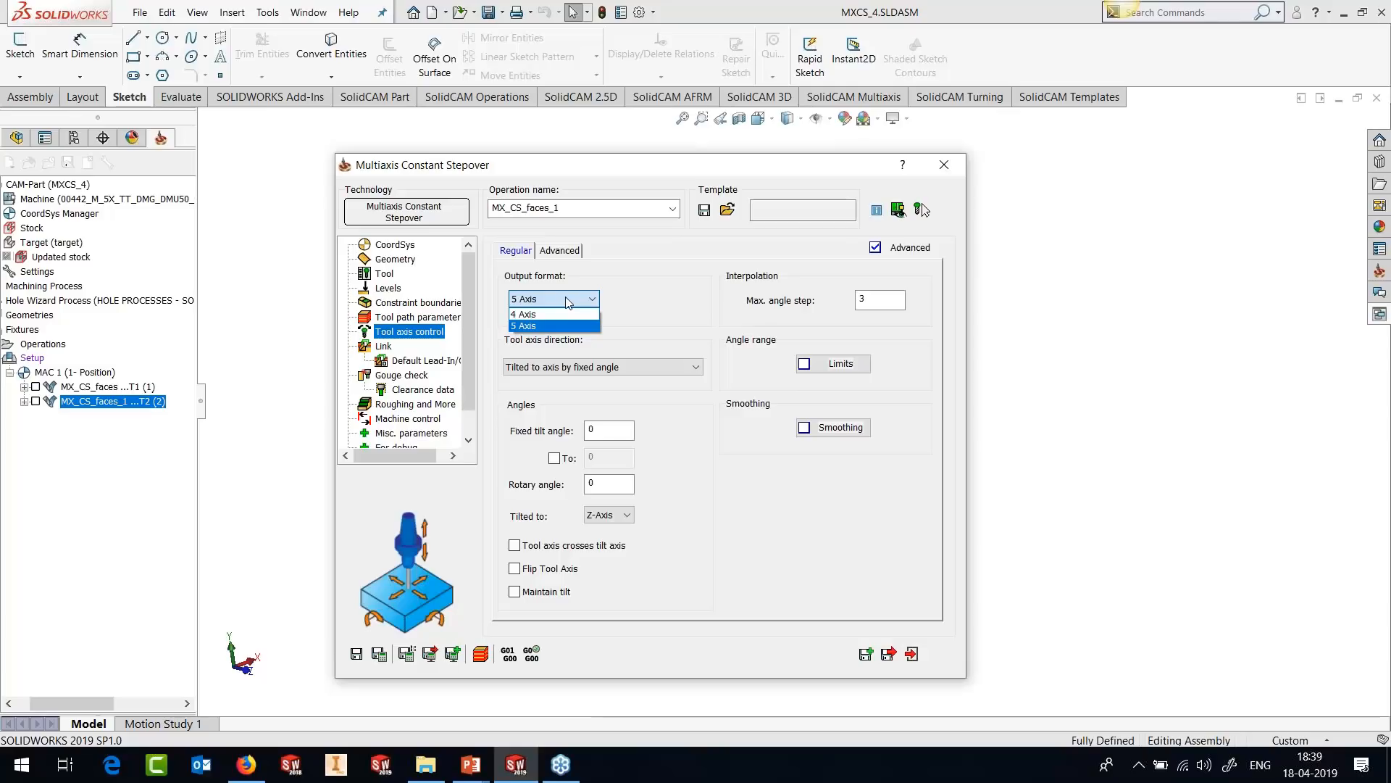